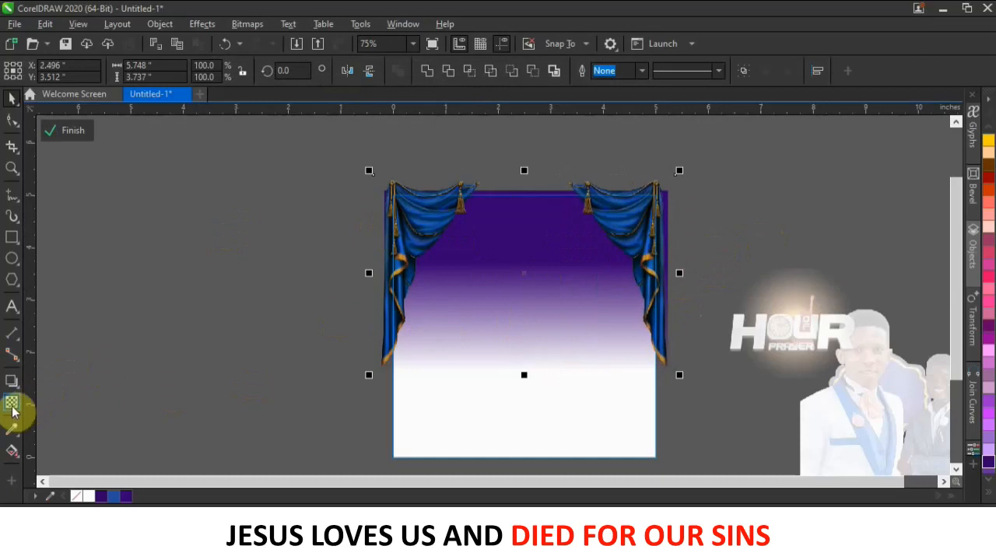
# Apply 70 transparency to the blue curtains with the Transparency tool.
pyautogui.click(12, 403)
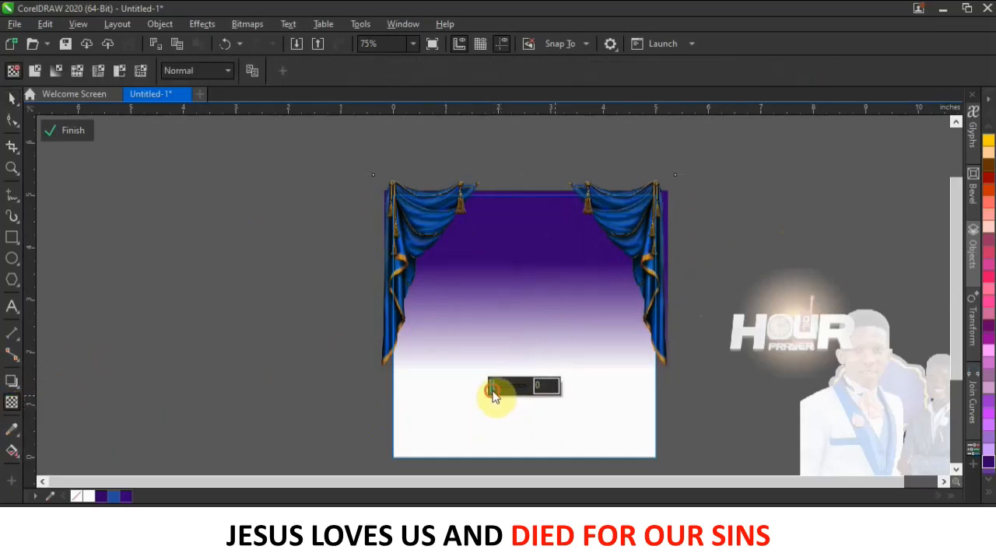
pyautogui.moveTo(516, 390); pyautogui.dragTo(521, 397)
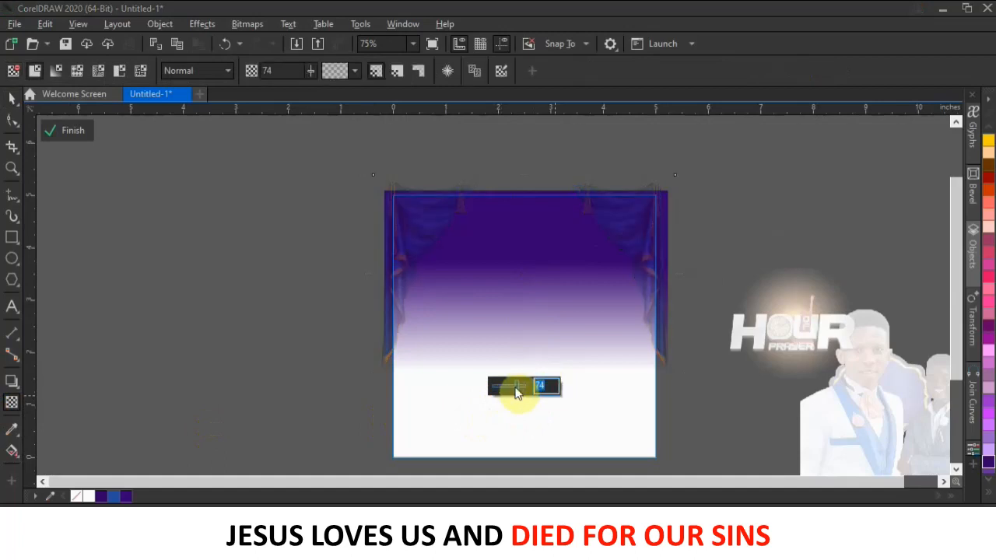
pyautogui.write('70')
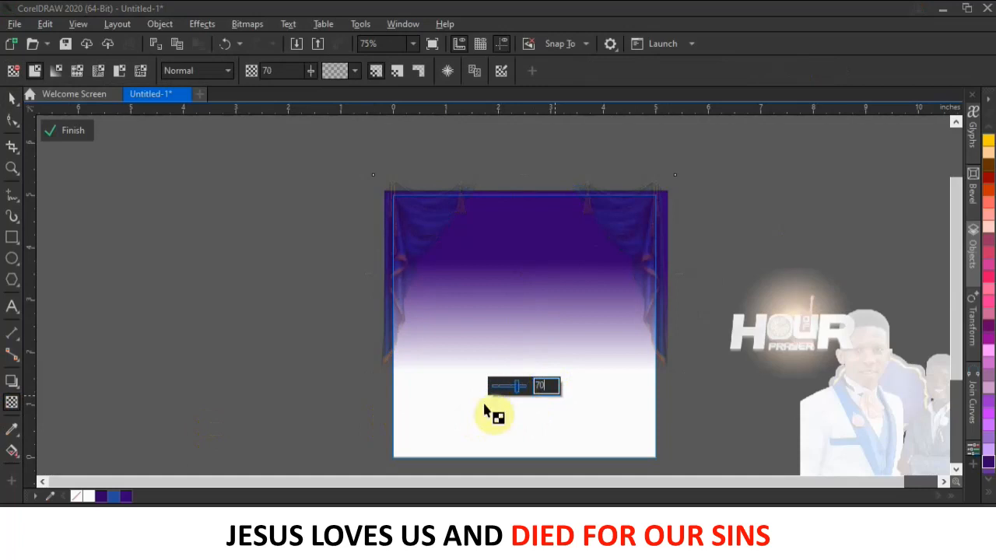
pyautogui.click(76, 136)
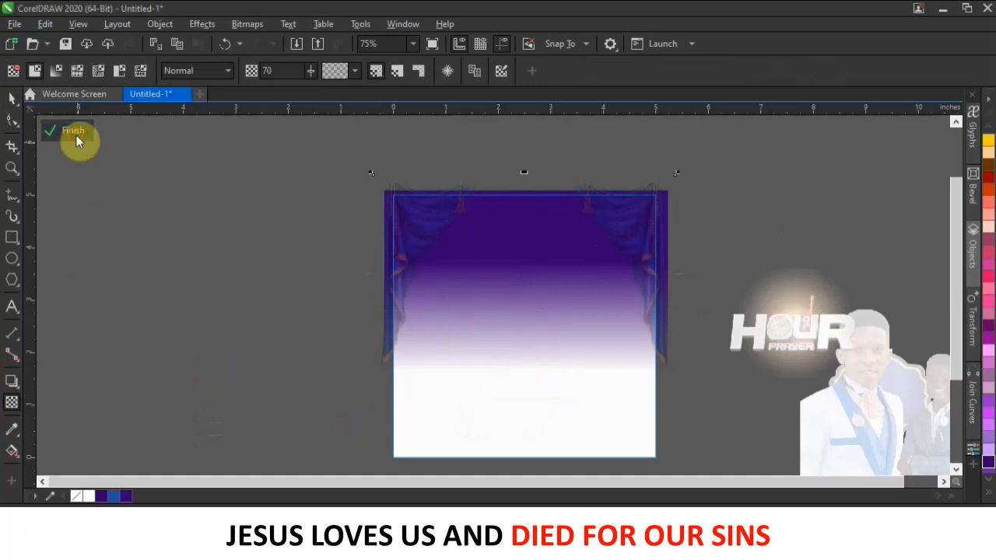
# Bring the HOUR of PRAYER logo onto the page top and scale it down.
pyautogui.click(236, 303)
pyautogui.moveTo(781, 369); pyautogui.dragTo(613, 276)
pyautogui.moveTo(578, 304); pyautogui.dragTo(552, 235)
pyautogui.scroll(2, 554, 235)
pyautogui.moveTo(619, 194); pyautogui.dragTo(581, 216)
pyautogui.moveTo(546, 262); pyautogui.dragTo(563, 215)
pyautogui.scroll(-3, 562, 215)
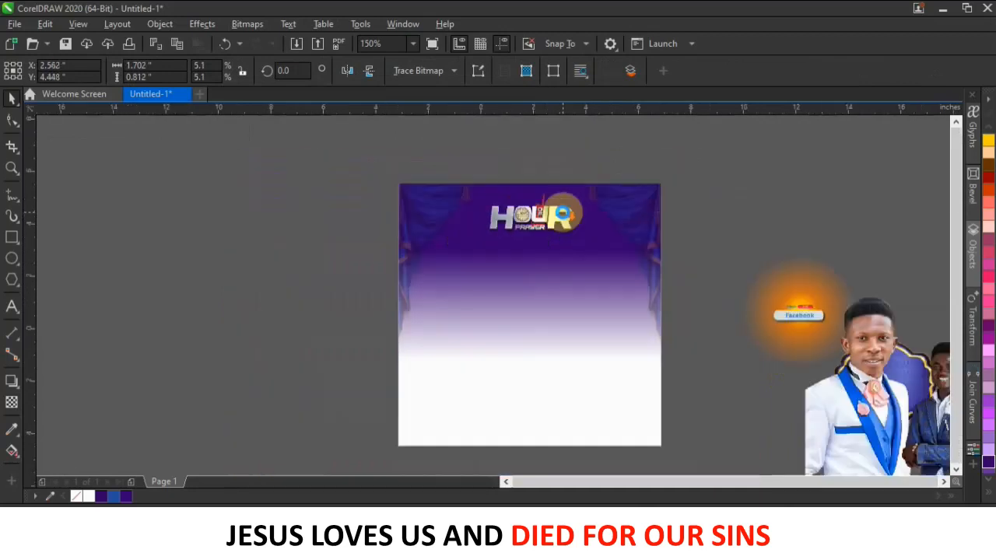
# Shift both suited-men cutouts right and pull the purple badge out left of the page.
pyautogui.click(666, 205)
pyautogui.moveTo(720, 312); pyautogui.dragTo(812, 311)
pyautogui.moveTo(716, 310); pyautogui.dragTo(792, 310)
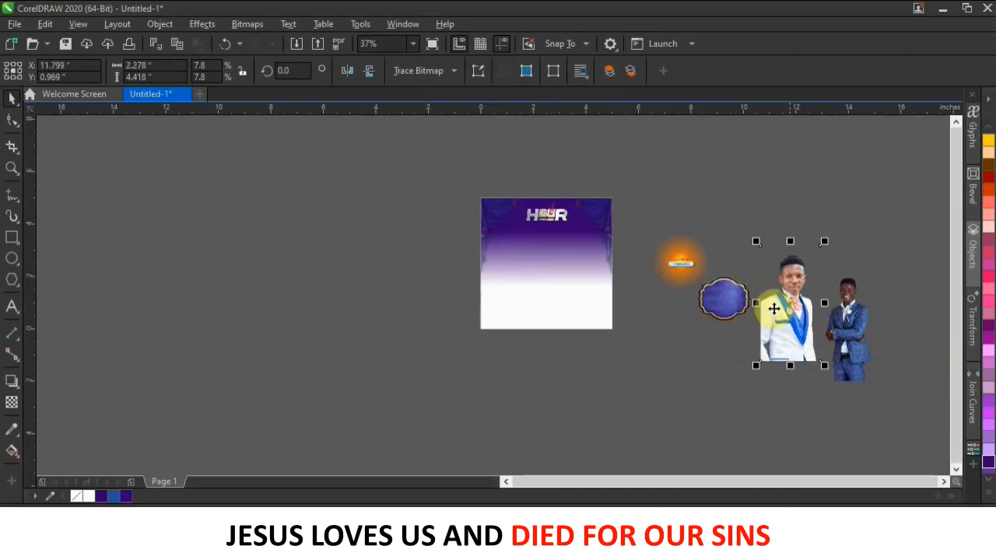
pyautogui.moveTo(725, 306); pyautogui.dragTo(346, 256)
pyautogui.scroll(1, 398, 270)
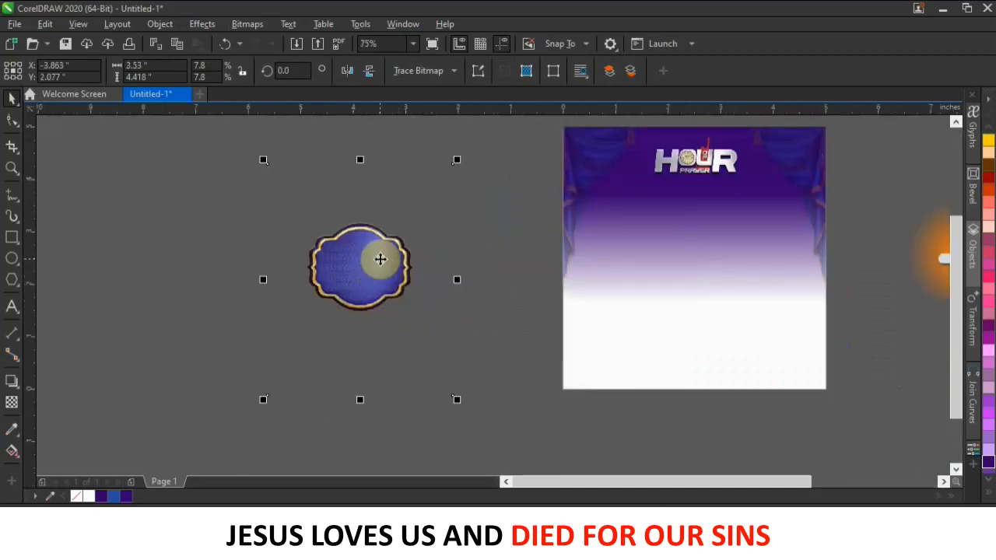
# Crop the badge bitmap by pulling its top, bottom, right and left edges inward.
pyautogui.click(13, 120)
pyautogui.moveTo(477, 187); pyautogui.dragTo(477, 189)
pyautogui.moveTo(453, 164); pyautogui.dragTo(453, 219)
pyautogui.moveTo(216, 335); pyautogui.dragTo(451, 436)
pyautogui.moveTo(453, 395); pyautogui.dragTo(453, 321)
pyautogui.moveTo(413, 182); pyautogui.dragTo(477, 282)
pyautogui.moveTo(453, 321); pyautogui.dragTo(418, 320)
pyautogui.moveTo(234, 187); pyautogui.dragTo(292, 342)
pyautogui.moveTo(268, 321); pyautogui.dragTo(304, 320)
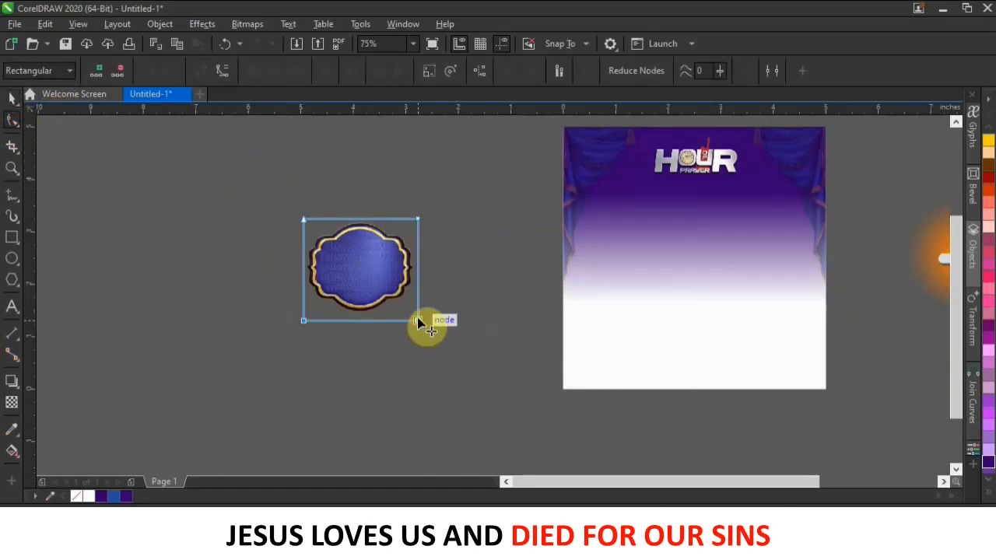
pyautogui.scroll(2, 420, 324)
# Move the badge onto the flyer below the logo and enlarge it slightly.
pyautogui.click(11, 98)
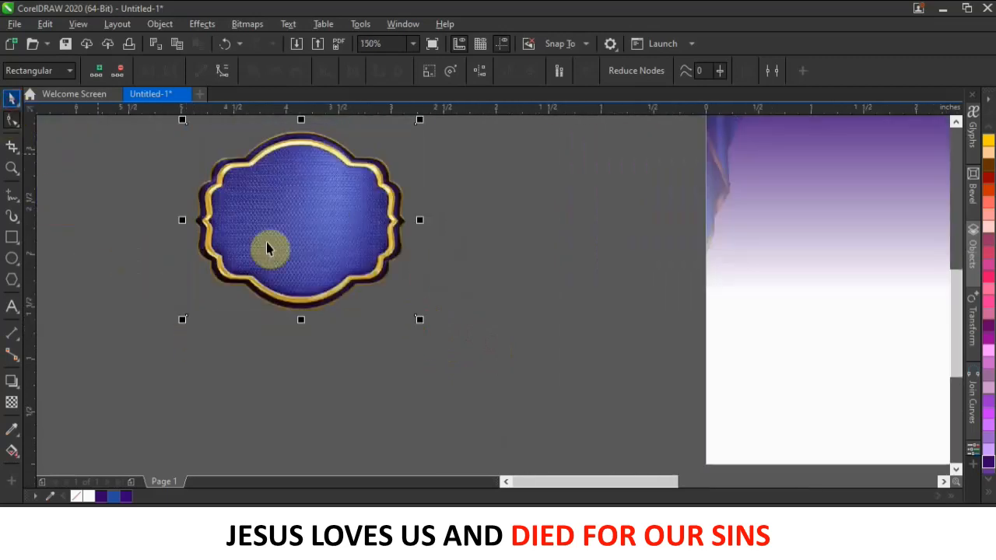
pyautogui.scroll(-4, 428, 265)
pyautogui.moveTo(399, 249); pyautogui.dragTo(565, 228)
pyautogui.moveTo(529, 260); pyautogui.dragTo(559, 257)
pyautogui.scroll(1, 587, 214)
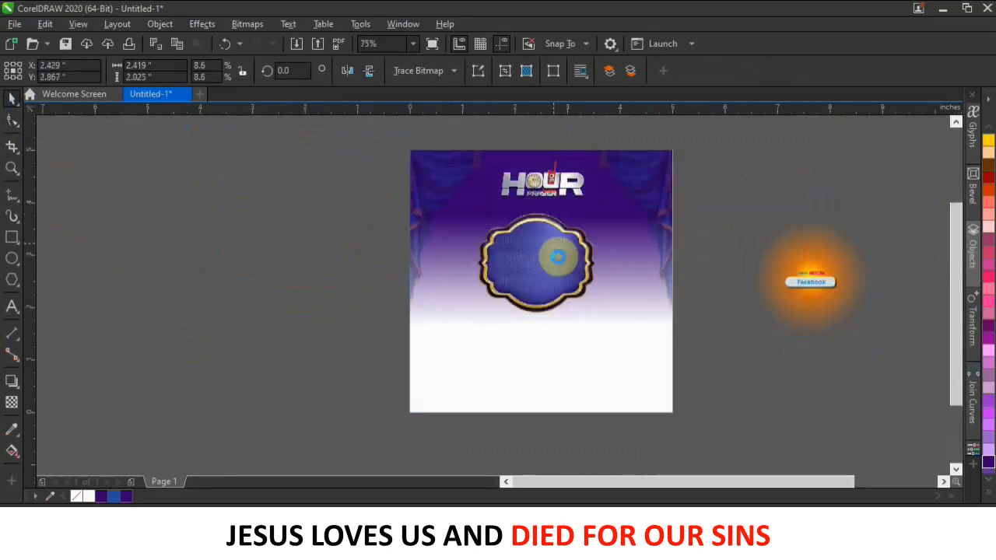
# Select the Facebook glow object beside the page, then the badge, then the glow again.
pyautogui.click(745, 195)
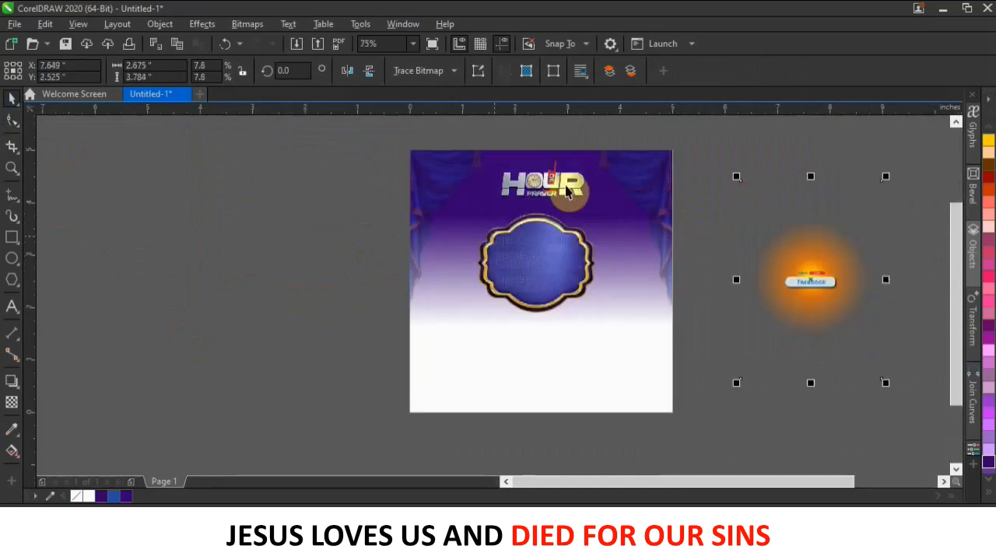
pyautogui.scroll(2, 568, 189)
pyautogui.scroll(-2, 568, 189)
pyautogui.click(549, 259)
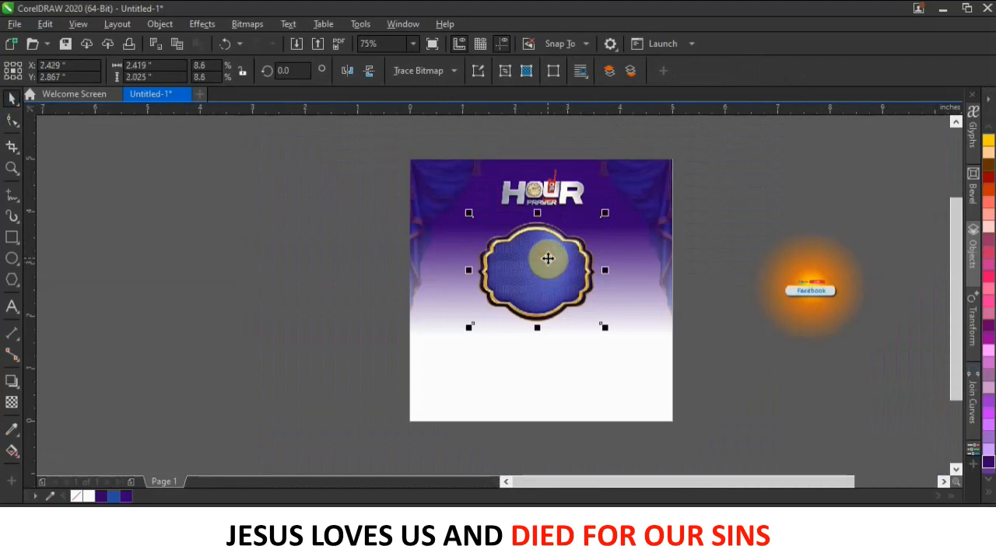
pyautogui.click(747, 206)
pyautogui.scroll(1, 594, 260)
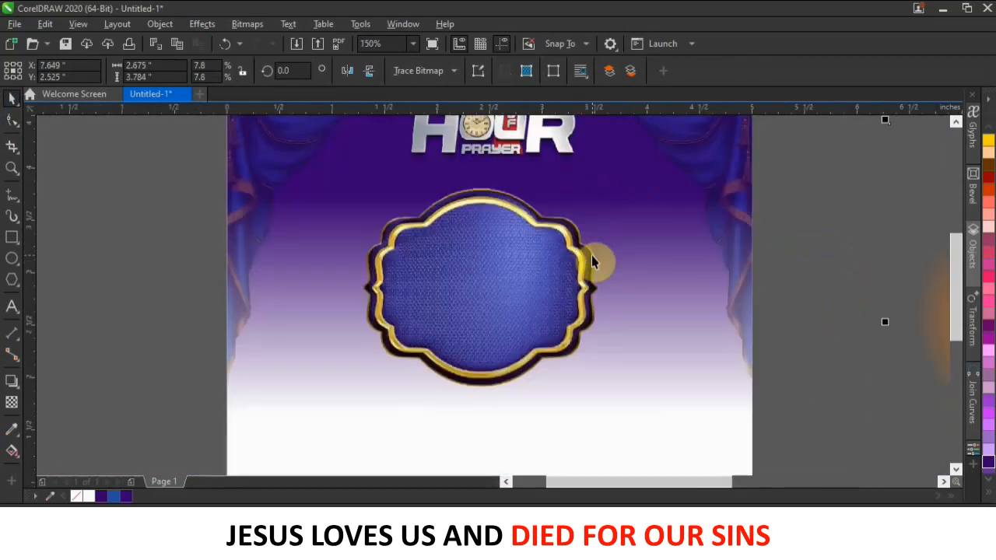
pyautogui.click(11, 242)
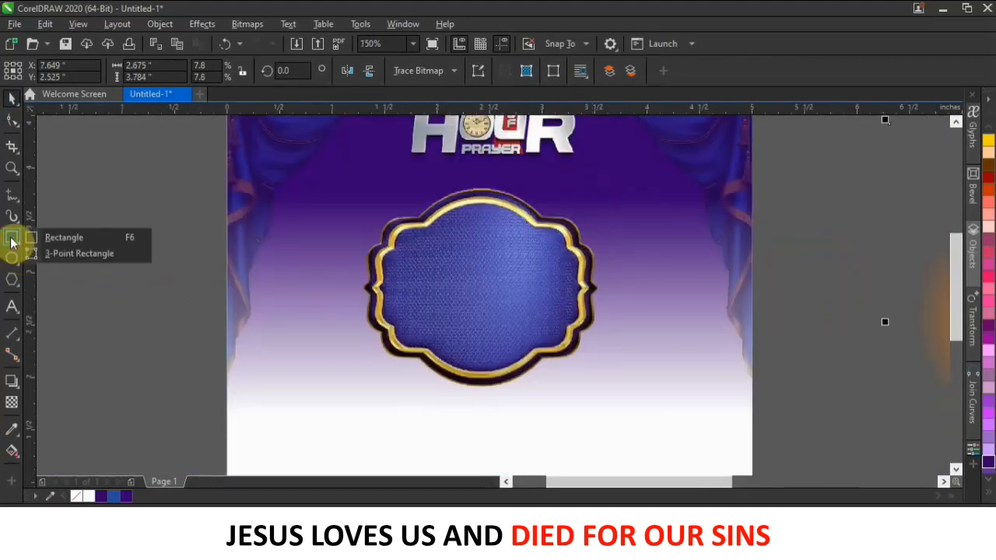
# Draw a rectangle across the badge's upper area.
pyautogui.click(86, 236)
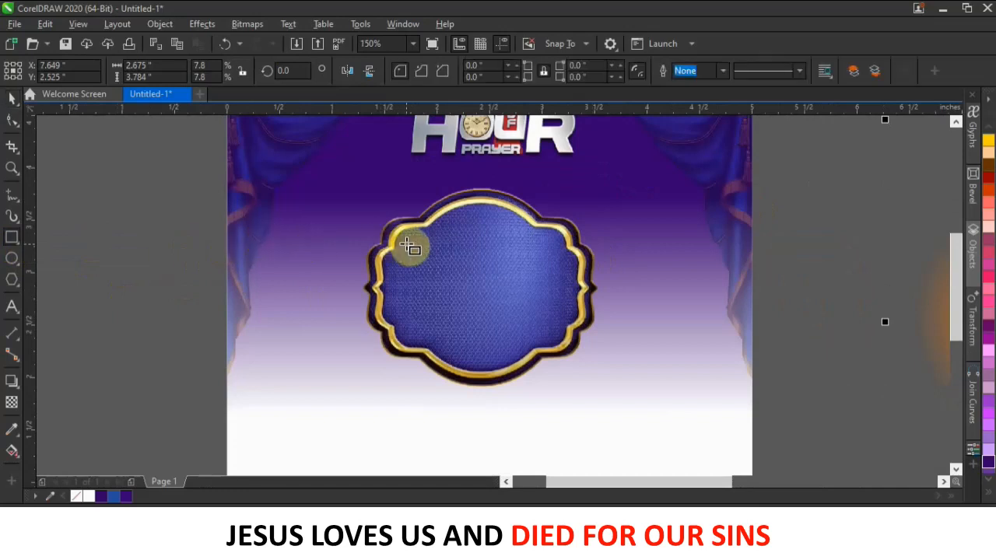
pyautogui.moveTo(405, 239); pyautogui.dragTo(558, 300)
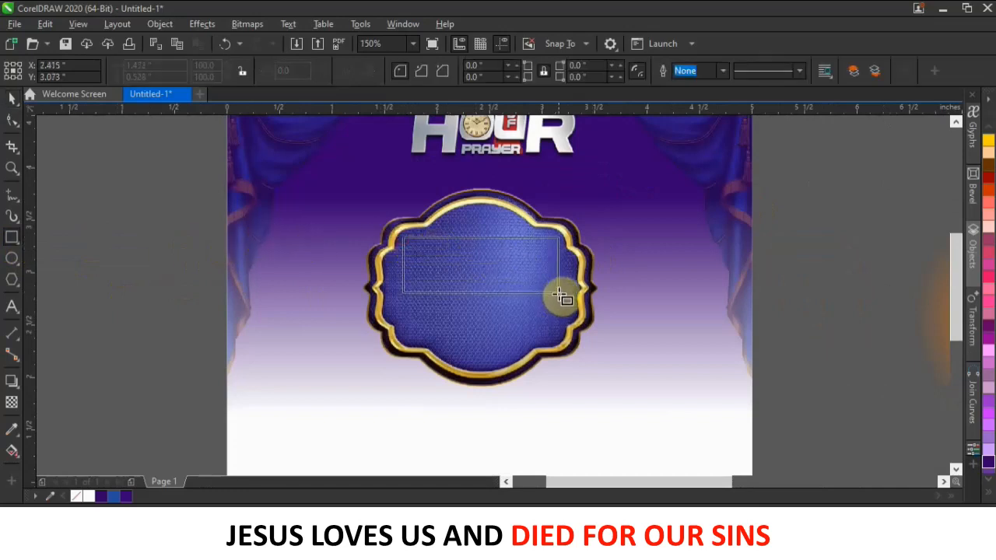
pyautogui.moveTo(560, 295); pyautogui.dragTo(562, 298)
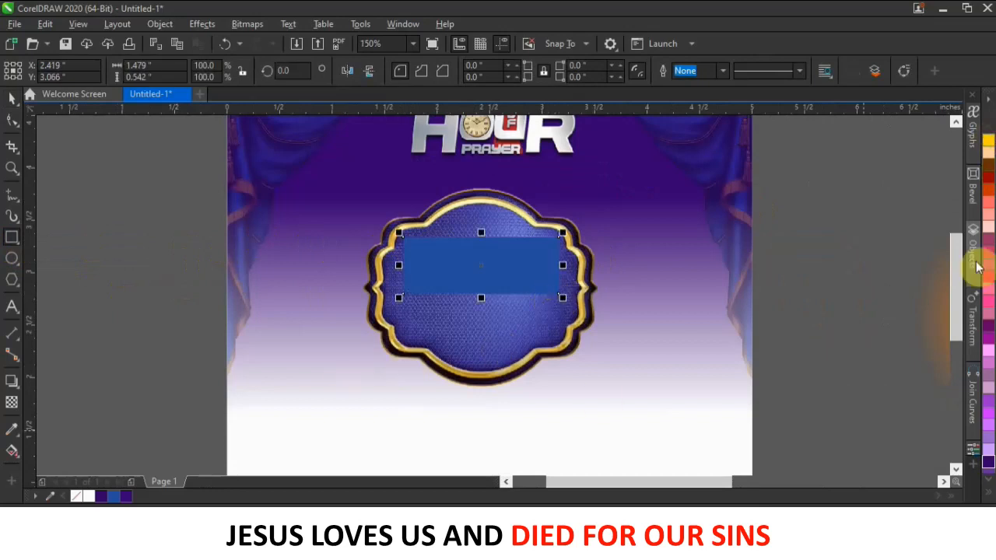
# Fill the rectangle orange #FF9D00, starting from a yellow palette swatch.
pyautogui.click(987, 493)
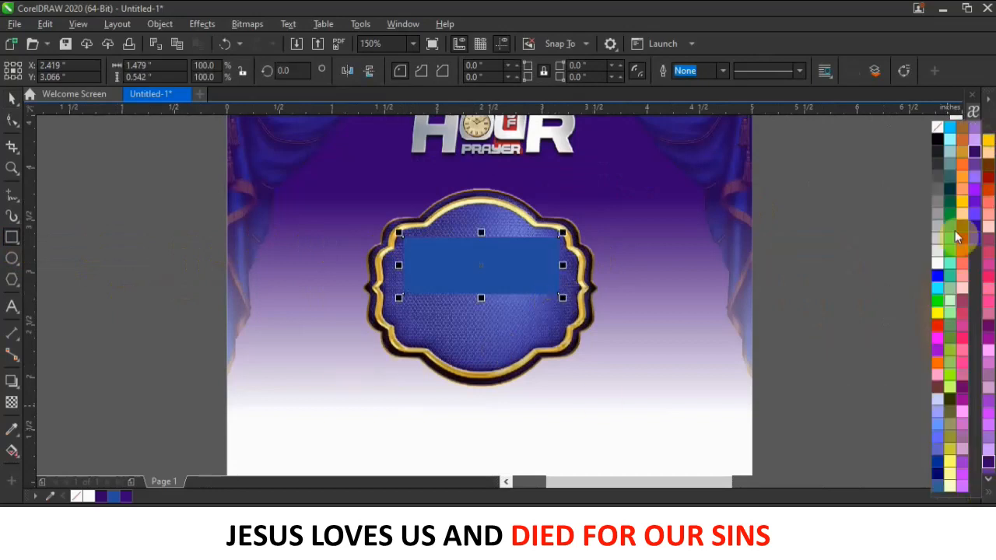
pyautogui.click(963, 210)
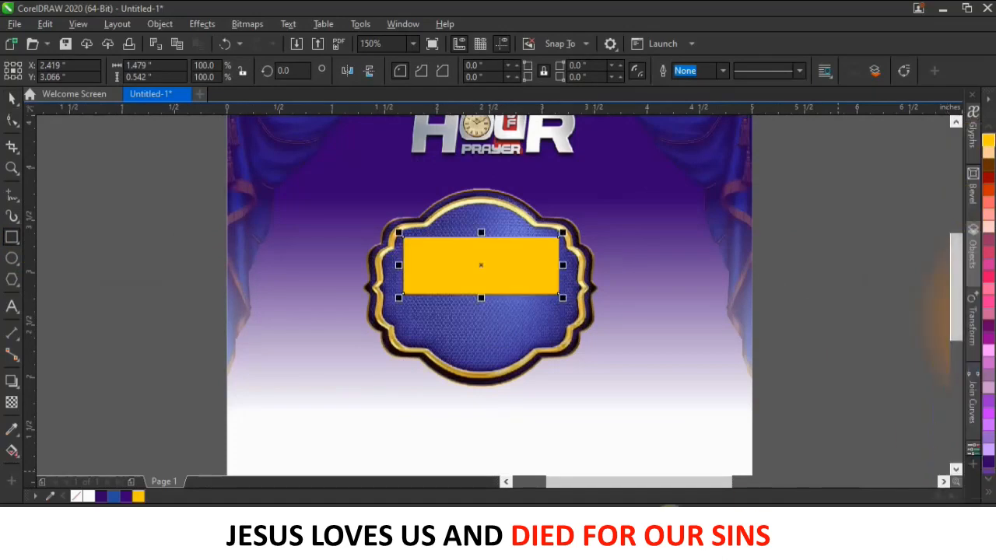
pyautogui.press('F11')
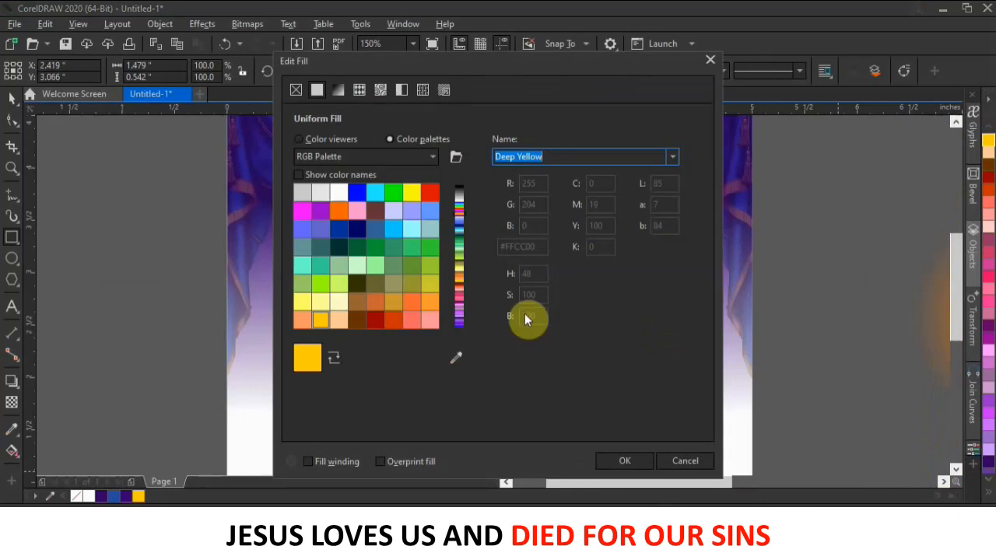
pyautogui.click(299, 138)
pyautogui.moveTo(457, 56); pyautogui.dragTo(796, 80)
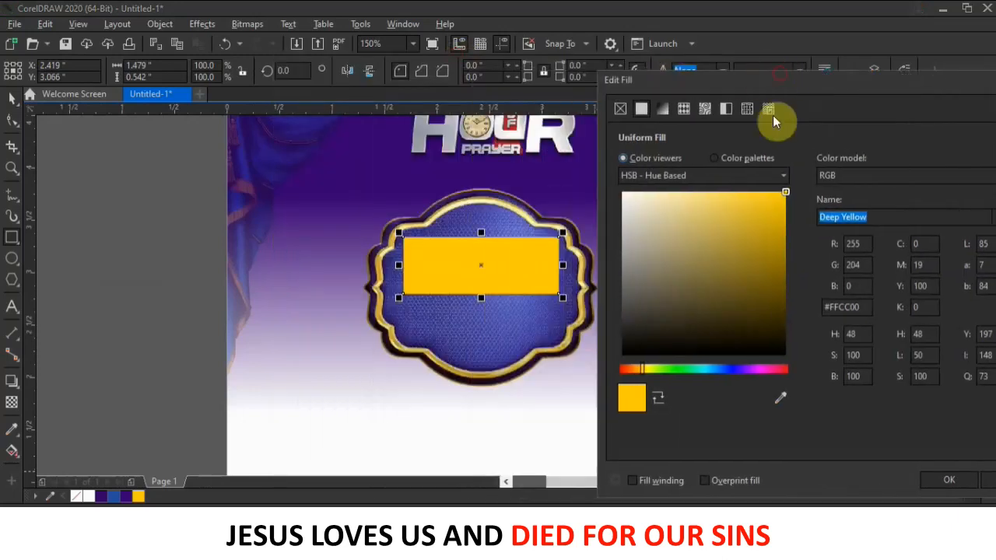
pyautogui.click(637, 369)
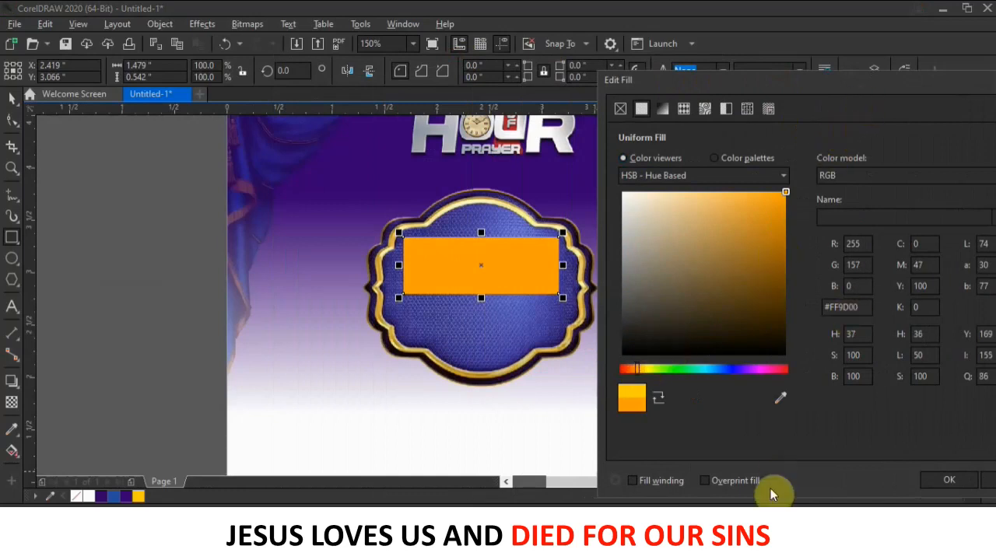
pyautogui.moveTo(829, 77); pyautogui.dragTo(607, 84)
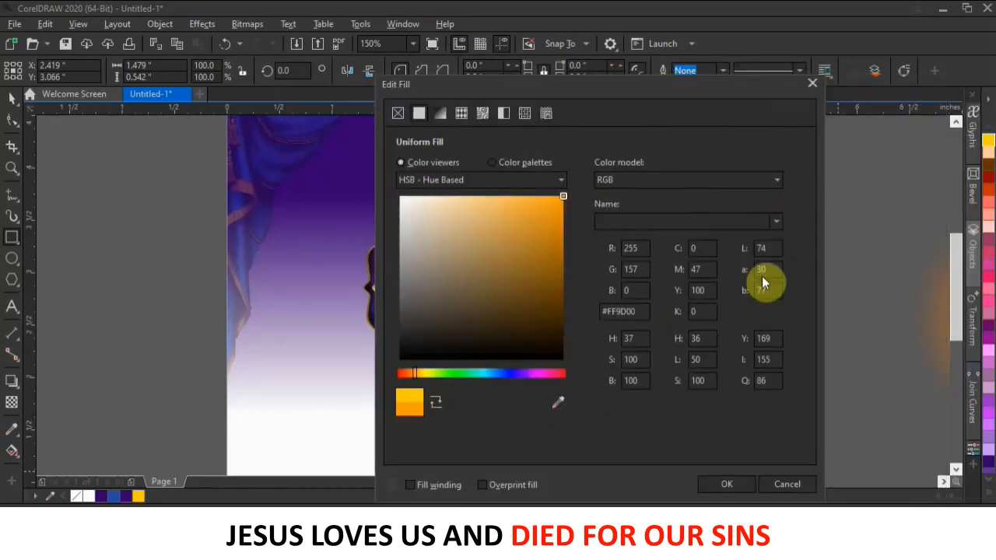
pyautogui.click(726, 484)
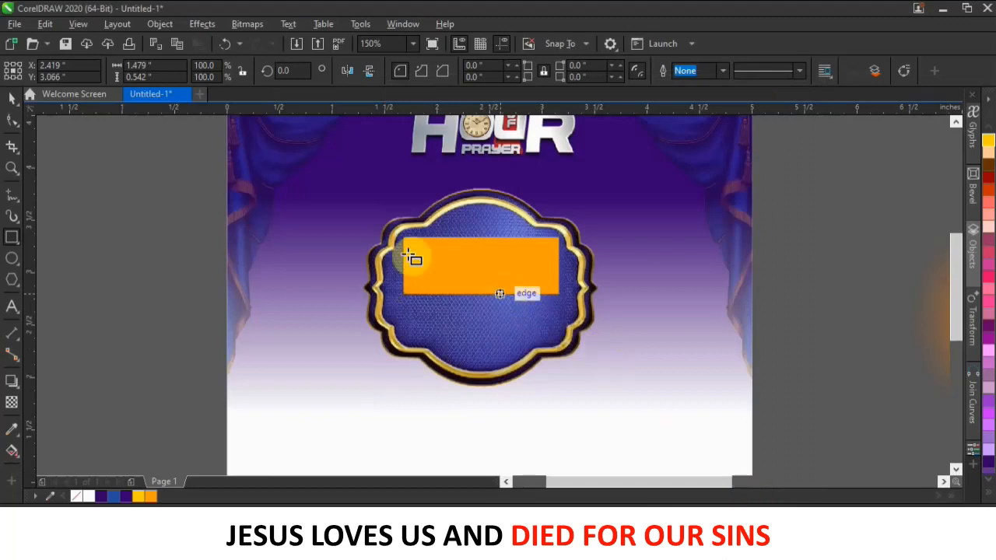
# Round the orange rectangle's corners to a 0.059-inch radius, then deselect it.
pyautogui.scroll(2, 473, 249)
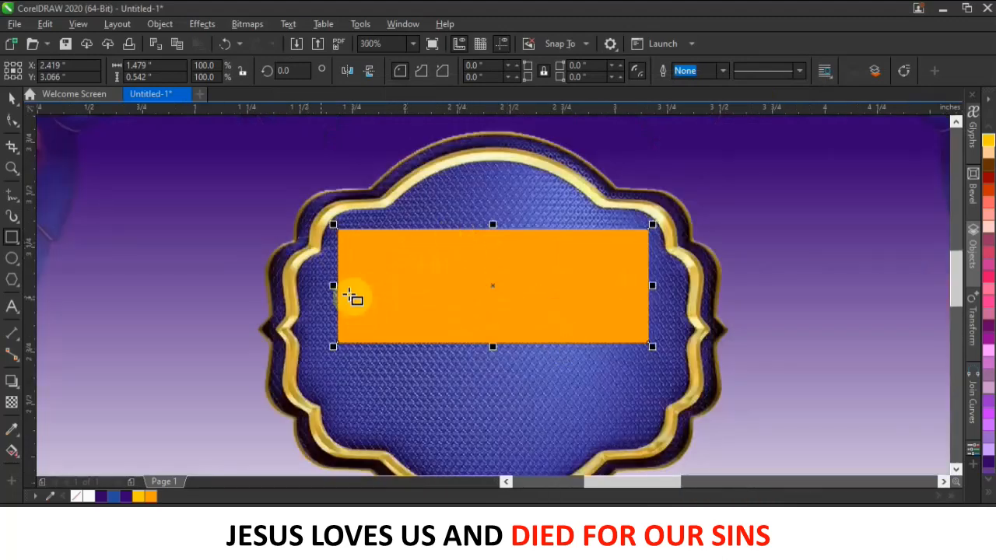
pyautogui.click(13, 122)
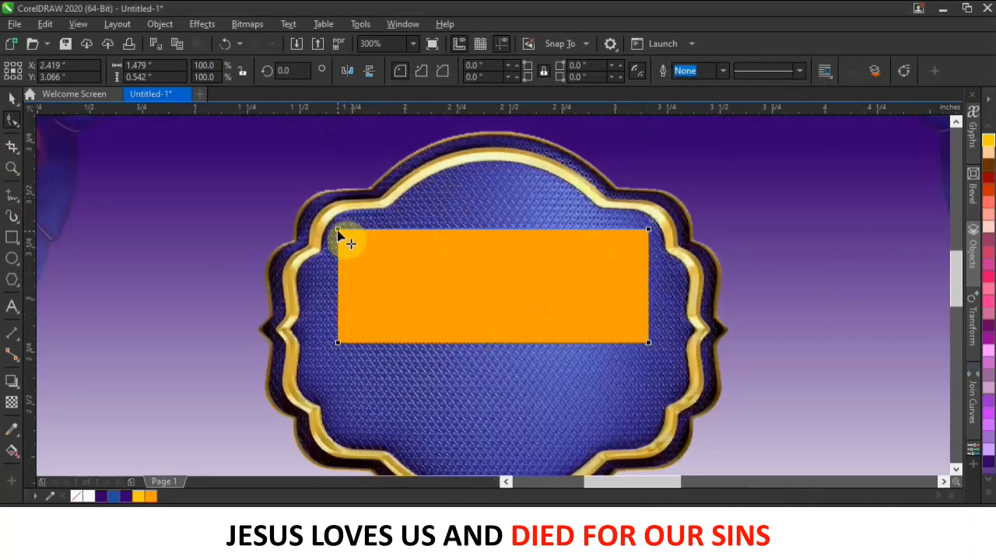
pyautogui.moveTo(340, 231); pyautogui.dragTo(351, 232)
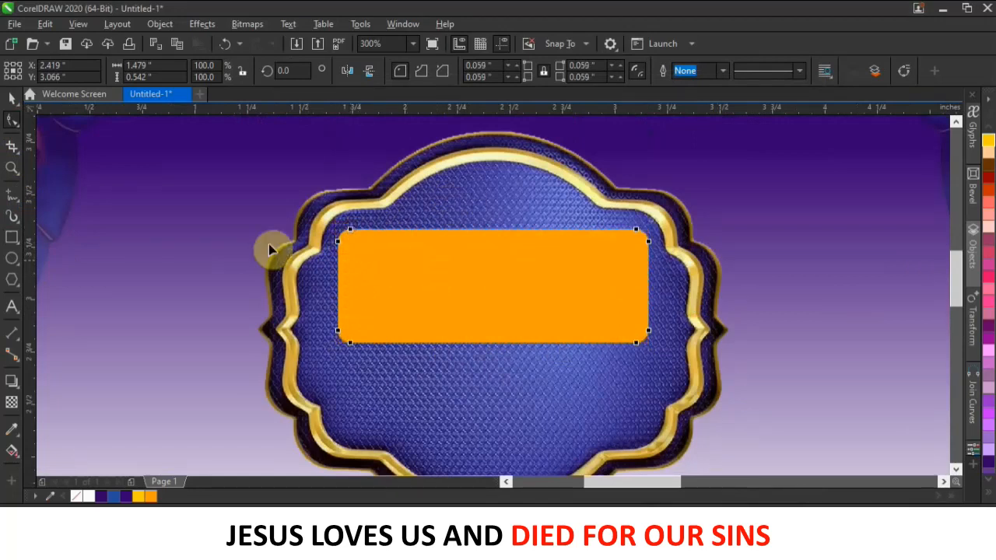
pyautogui.click(11, 99)
pyautogui.scroll(-2, 576, 285)
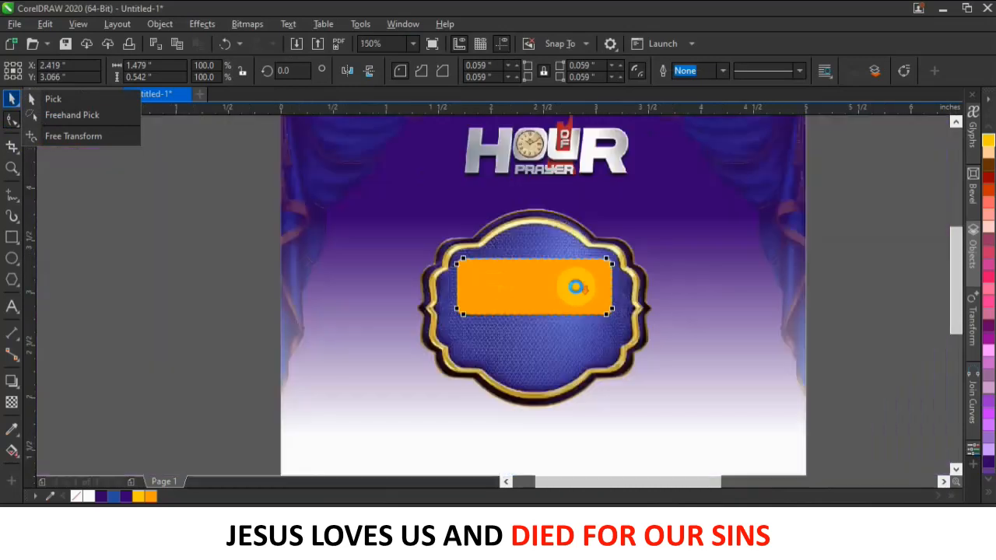
pyautogui.click(195, 271)
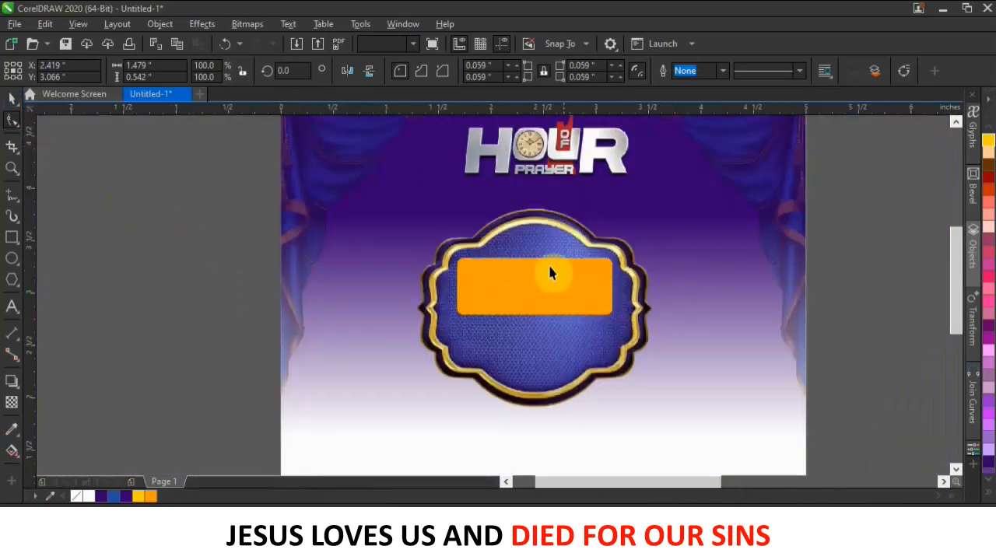
pyautogui.scroll(1, 550, 267)
pyautogui.scroll(-1, 549, 267)
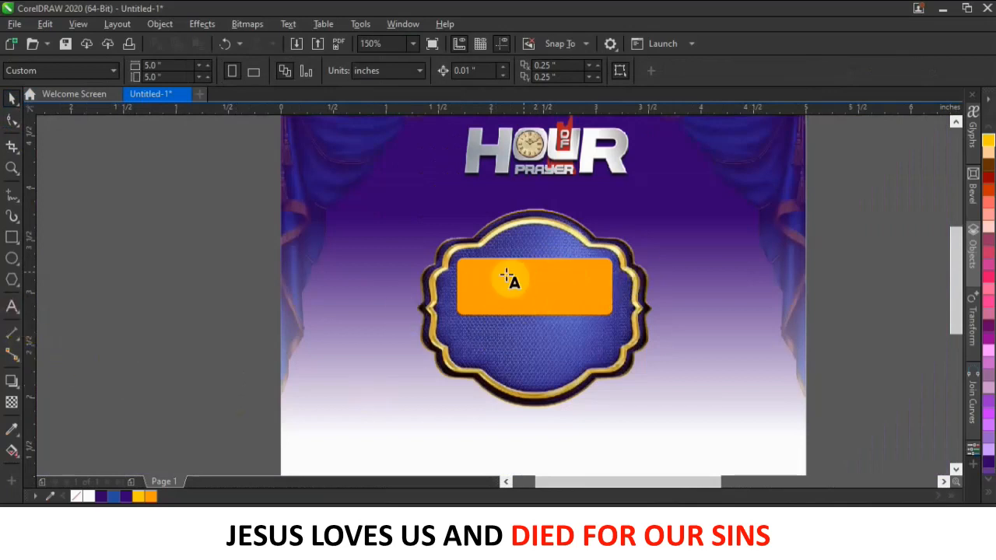
# Type THURSDAY over the orange bar, set it in Impact, and shrink it to about 18 pt.
pyautogui.scroll(1, 507, 278)
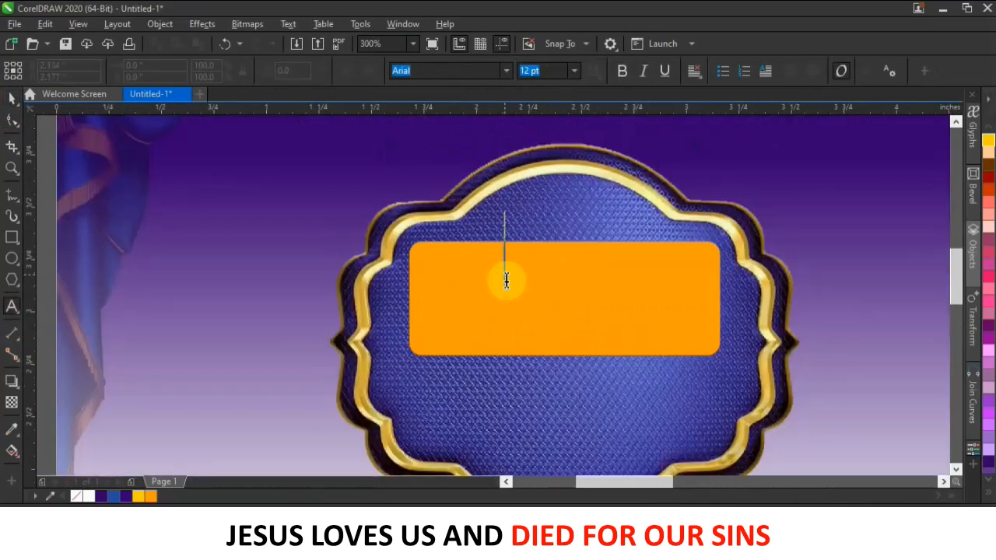
pyautogui.click(507, 280)
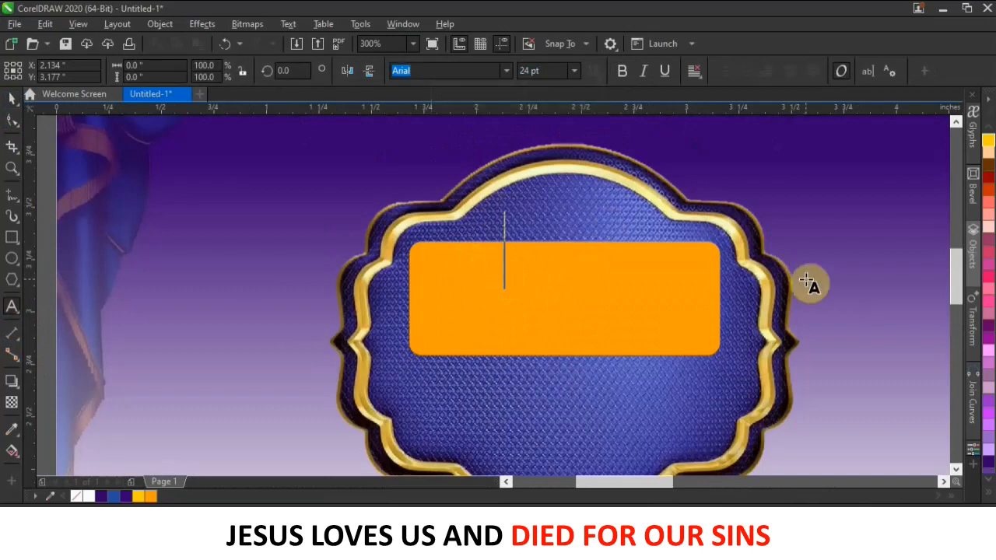
pyautogui.write('THURS')
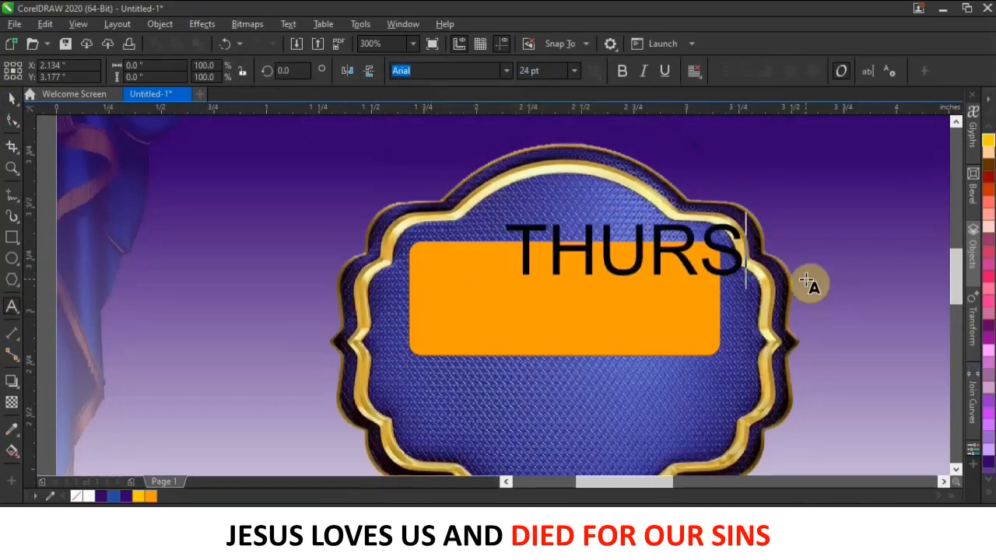
pyautogui.write('DAY')
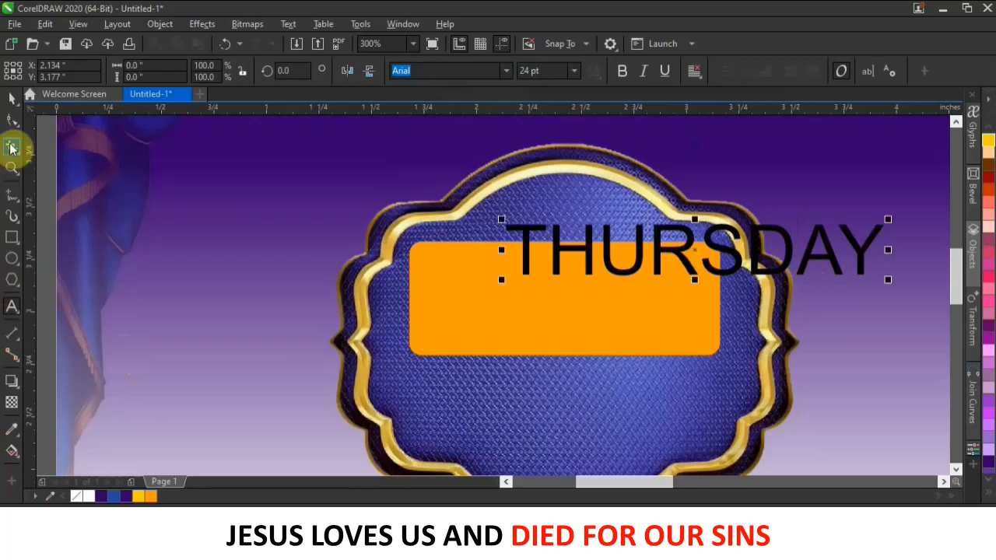
pyautogui.click(11, 98)
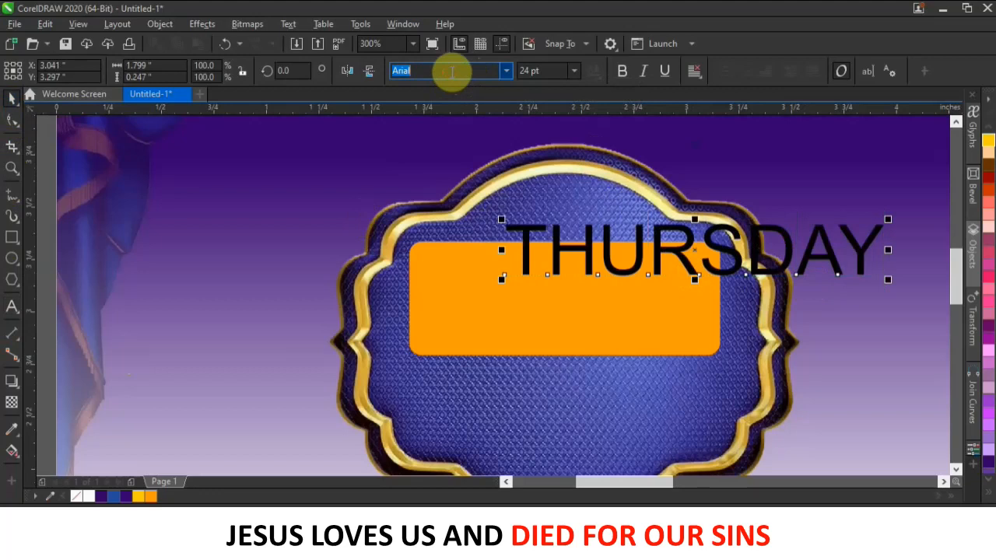
pyautogui.press('BackSpace')
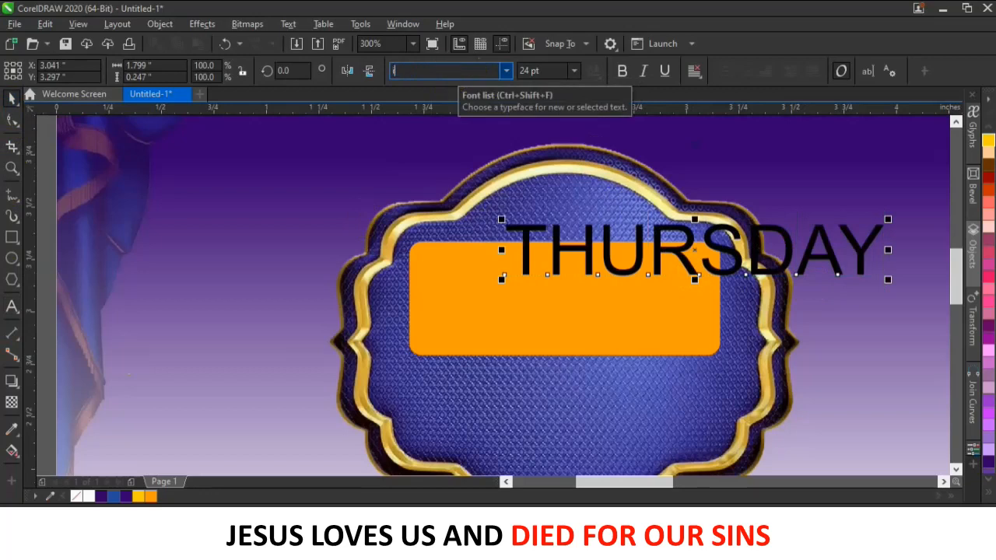
pyautogui.write('impact')
pyautogui.press('Return')
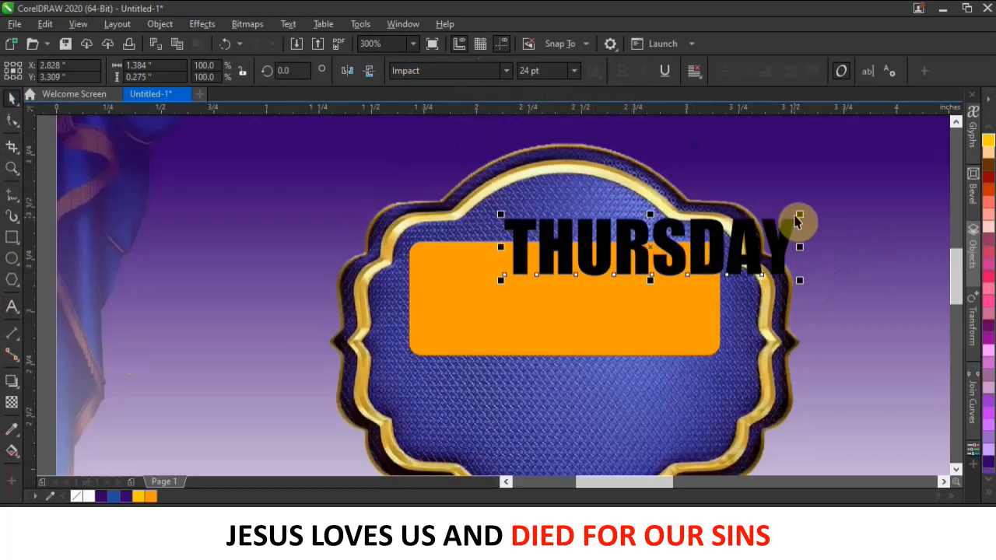
pyautogui.click(795, 209)
pyautogui.moveTo(693, 242); pyautogui.dragTo(768, 223)
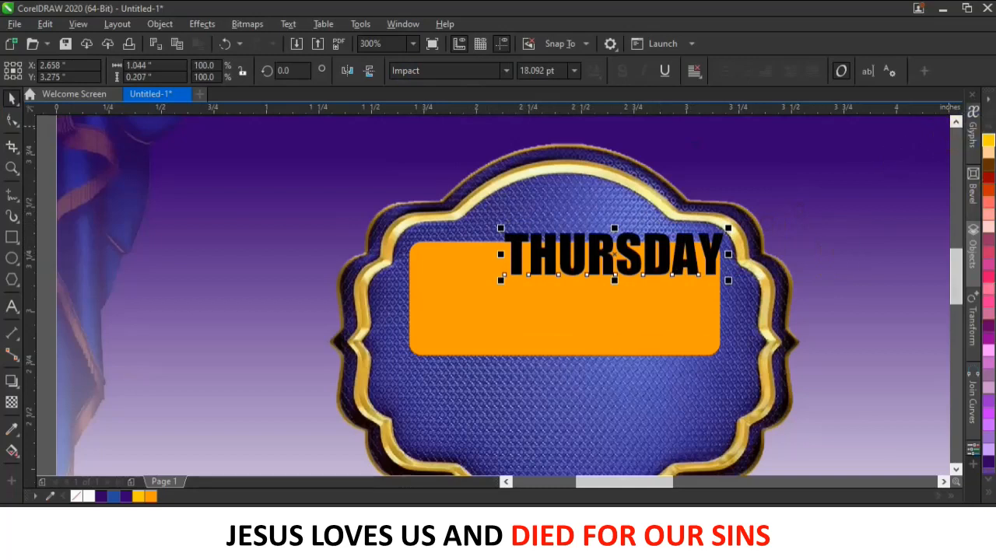
# Colour THURSDAY red and move it down into the orange bar.
pyautogui.click(992, 496)
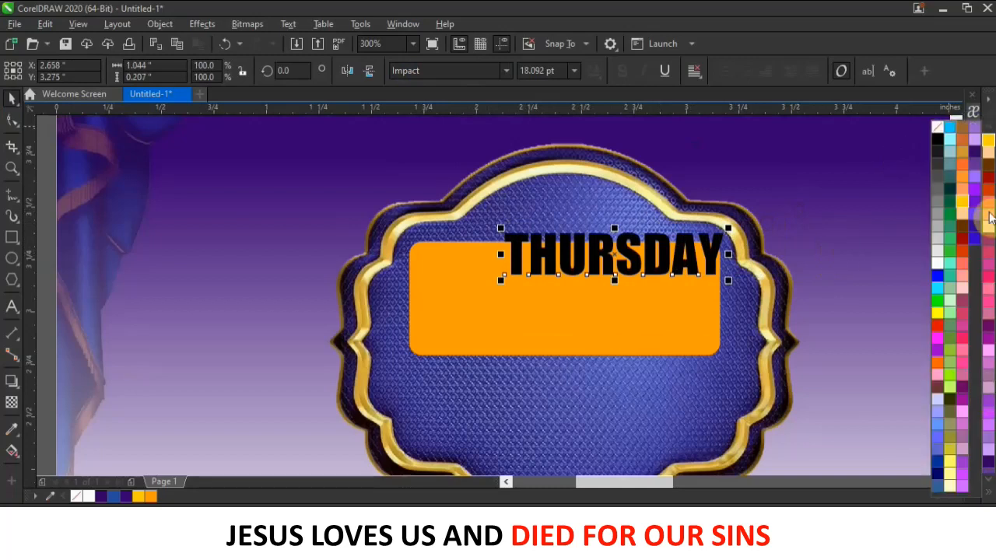
pyautogui.click(938, 333)
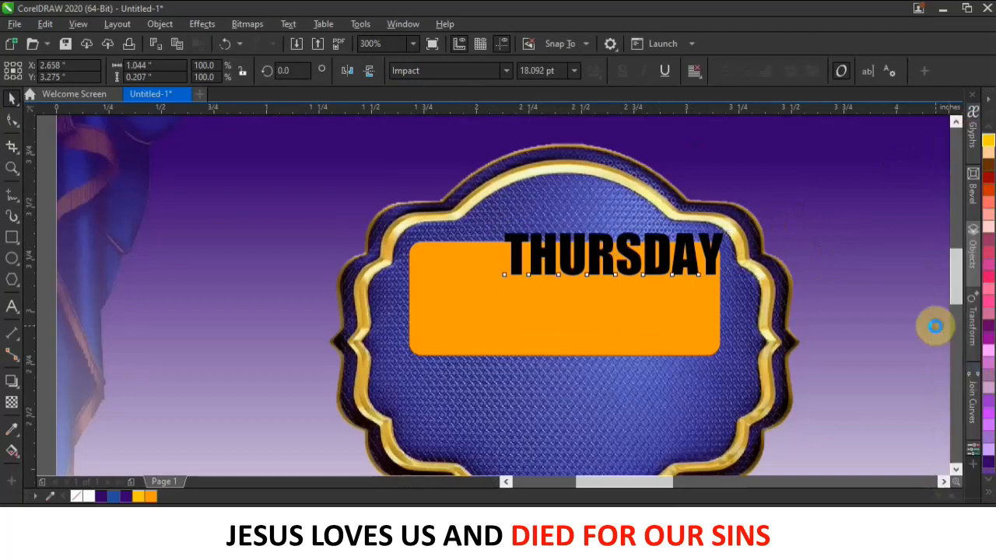
pyautogui.click(620, 267)
pyautogui.moveTo(620, 267); pyautogui.dragTo(599, 274)
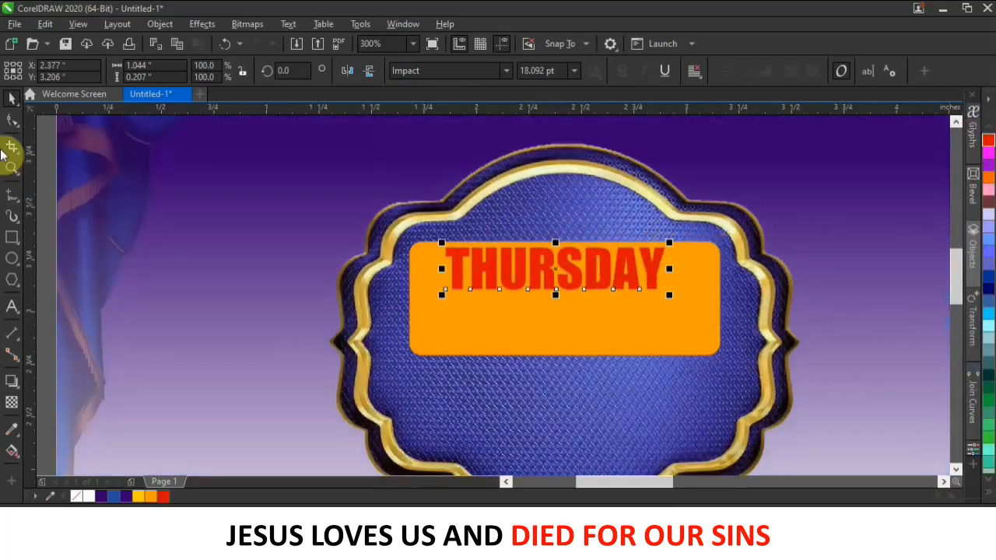
# Widen THURSDAY's letter spacing, centre it in the bar, and place a copy beneath it.
pyautogui.click(12, 120)
pyautogui.moveTo(674, 296); pyautogui.dragTo(703, 296)
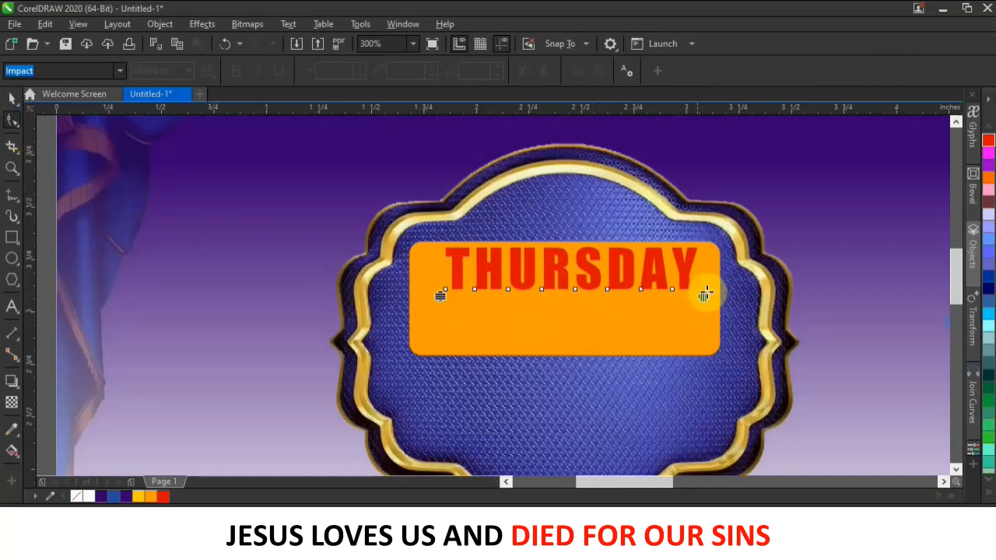
pyautogui.click(6, 103)
pyautogui.click(344, 258)
pyautogui.click(591, 272)
pyautogui.moveTo(591, 272); pyautogui.dragTo(588, 273)
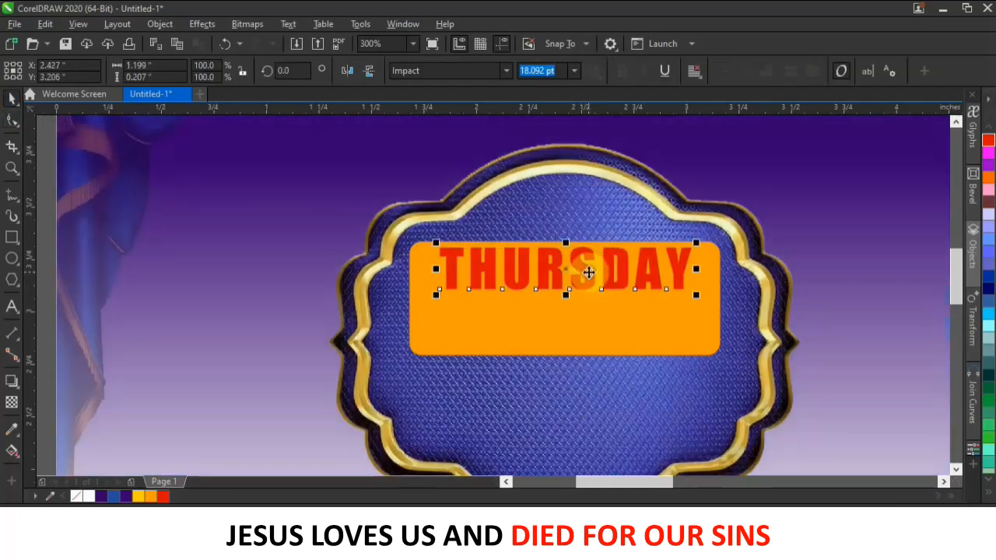
pyautogui.click(589, 279)
pyautogui.click(589, 306)
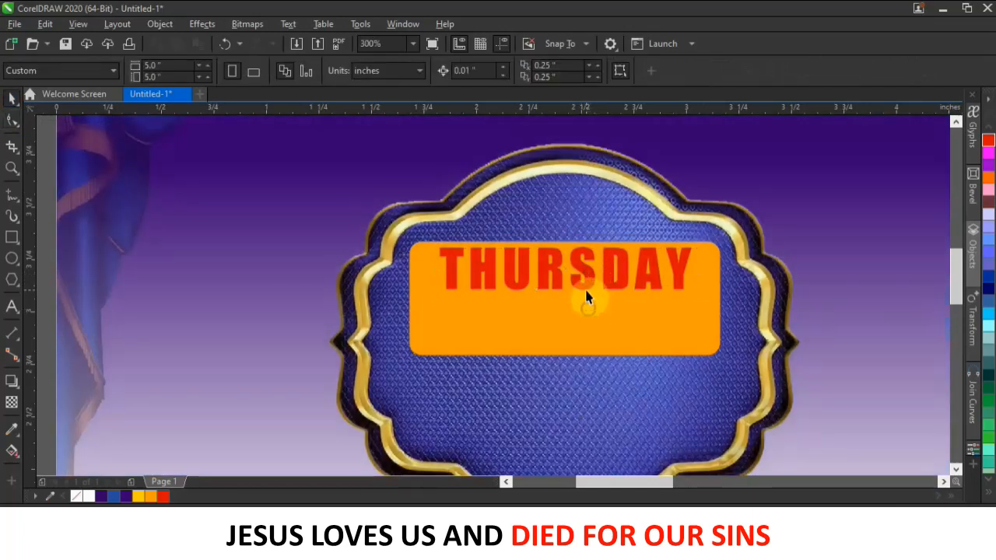
pyautogui.moveTo(589, 278); pyautogui.dragTo(593, 333)
pyautogui.click(643, 359)
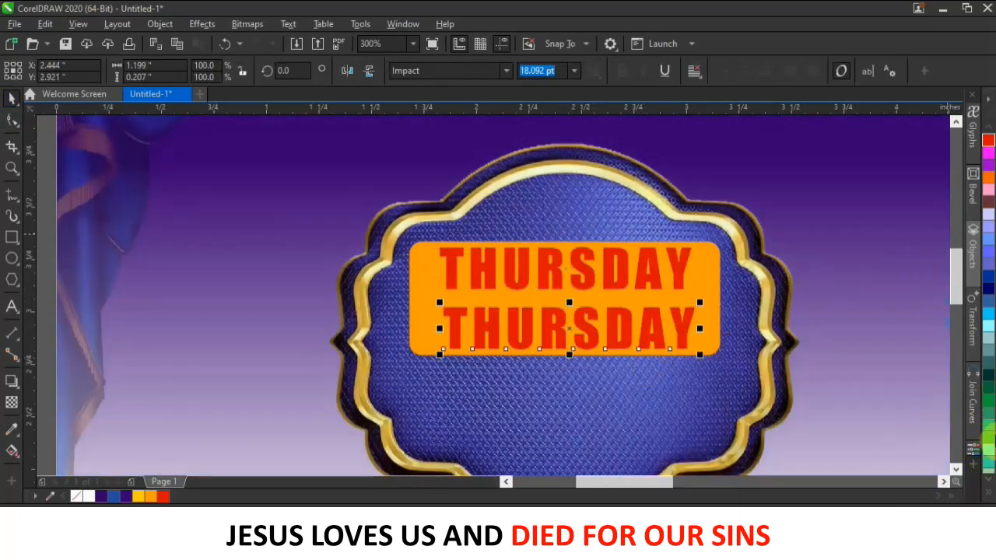
# Make the lower THURSDAY copy white and retype it as PRAYER.
pyautogui.click(989, 492)
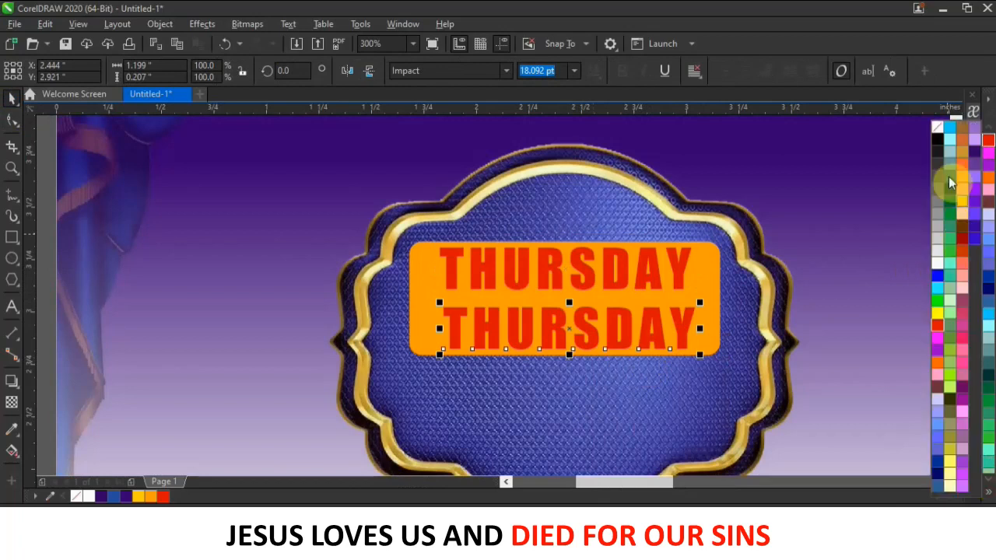
pyautogui.click(938, 267)
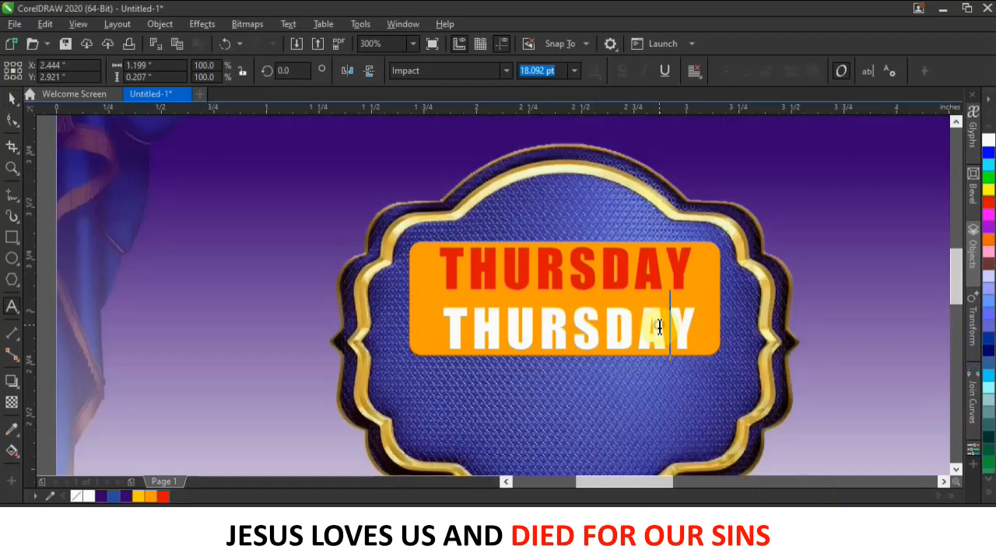
pyautogui.moveTo(698, 327); pyautogui.dragTo(367, 311)
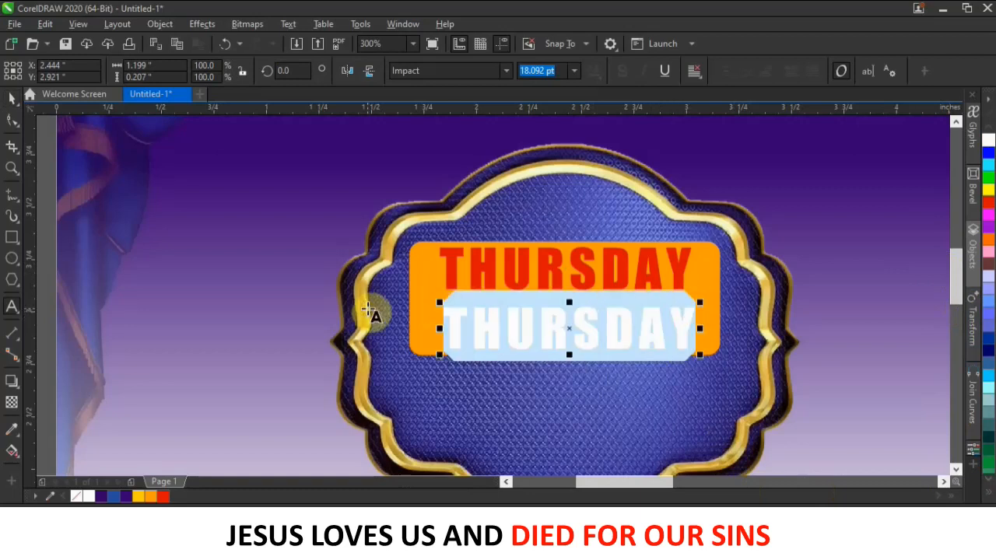
pyautogui.write('PRAYER')
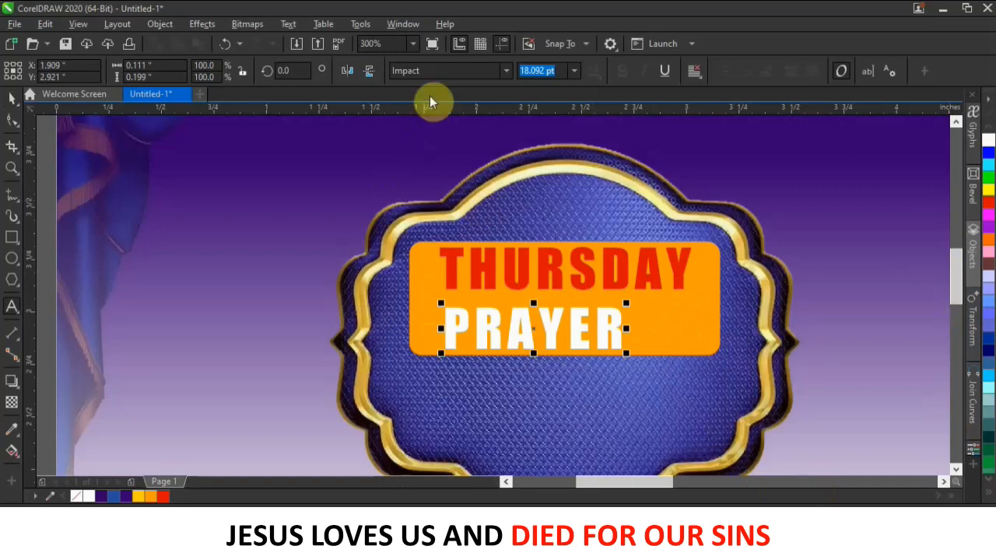
pyautogui.click(12, 97)
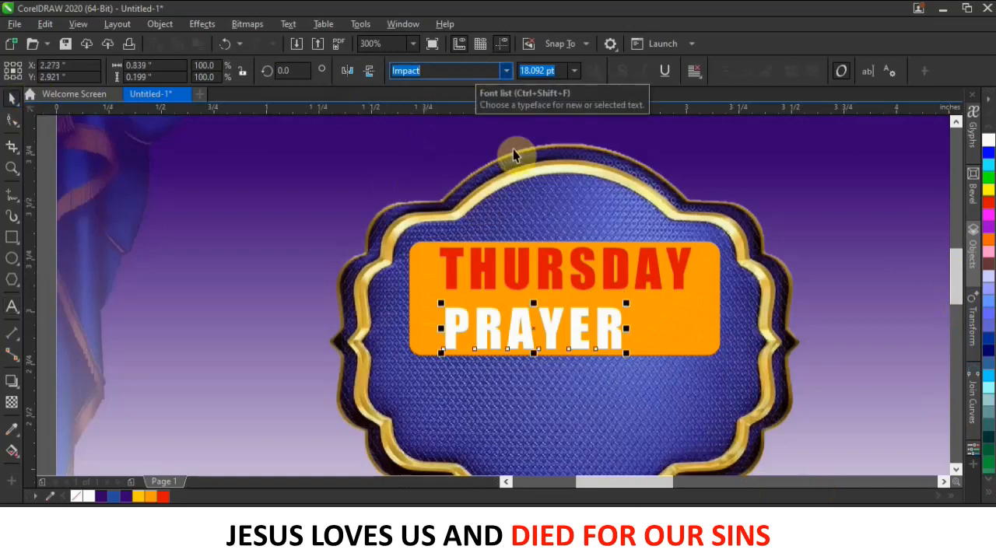
pyautogui.click(618, 331)
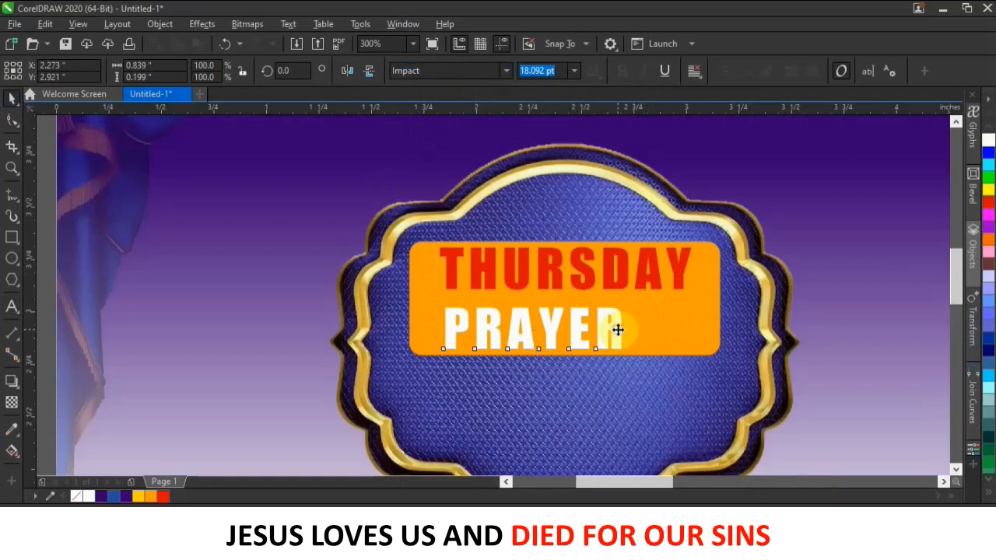
pyautogui.click(293, 252)
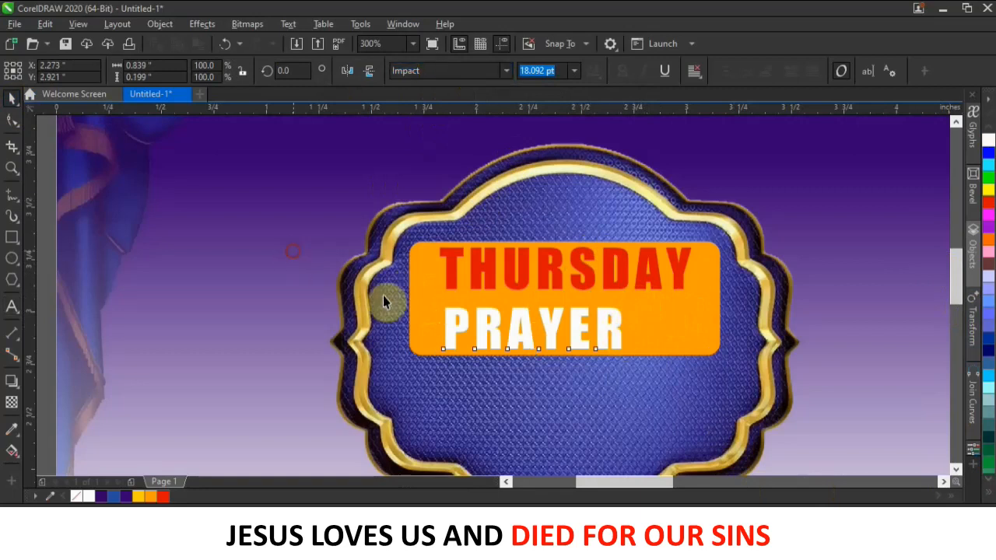
pyautogui.click(494, 323)
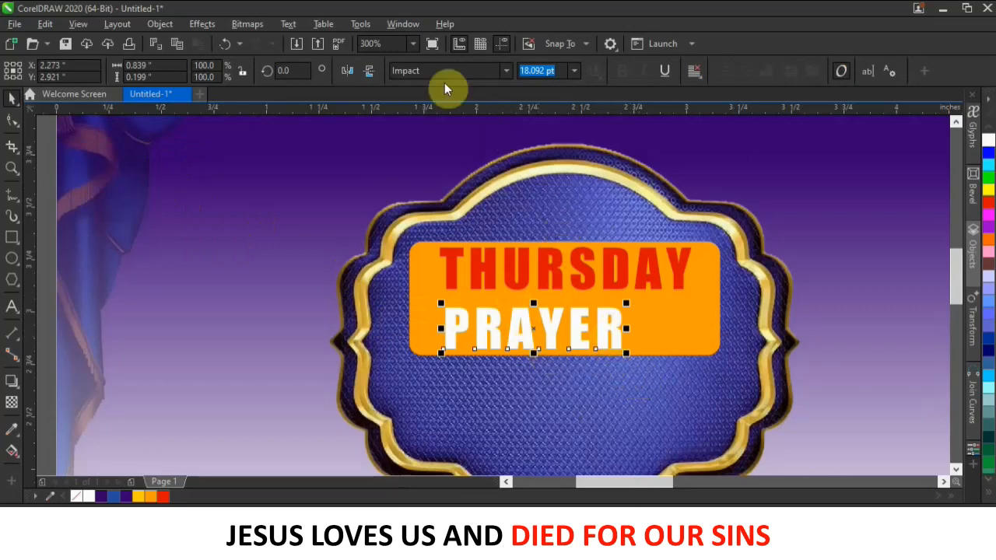
# Set PRAYER in Stretch Pro, tighten its spacing, and scale it to about 14.97 pt.
pyautogui.write('Stretch Pro')
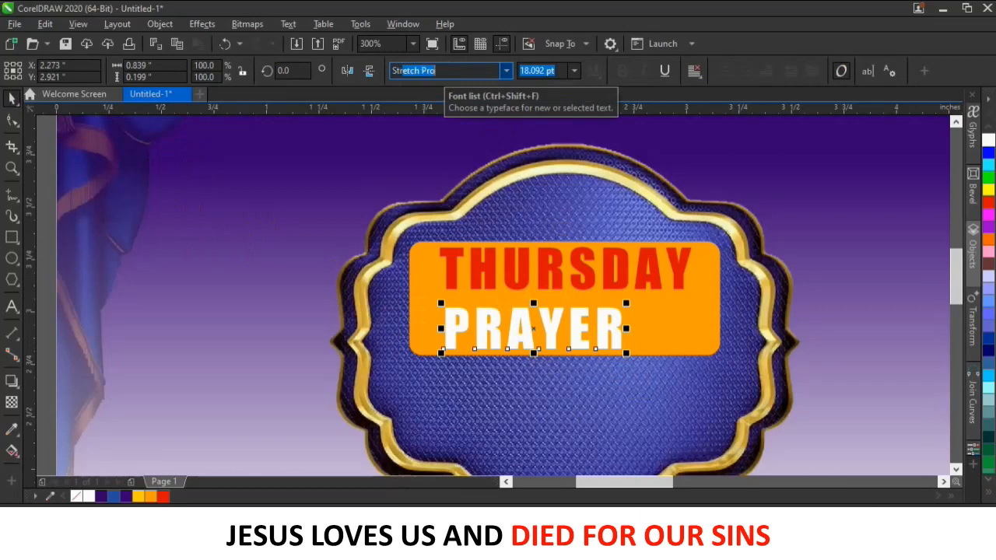
pyautogui.press('Return')
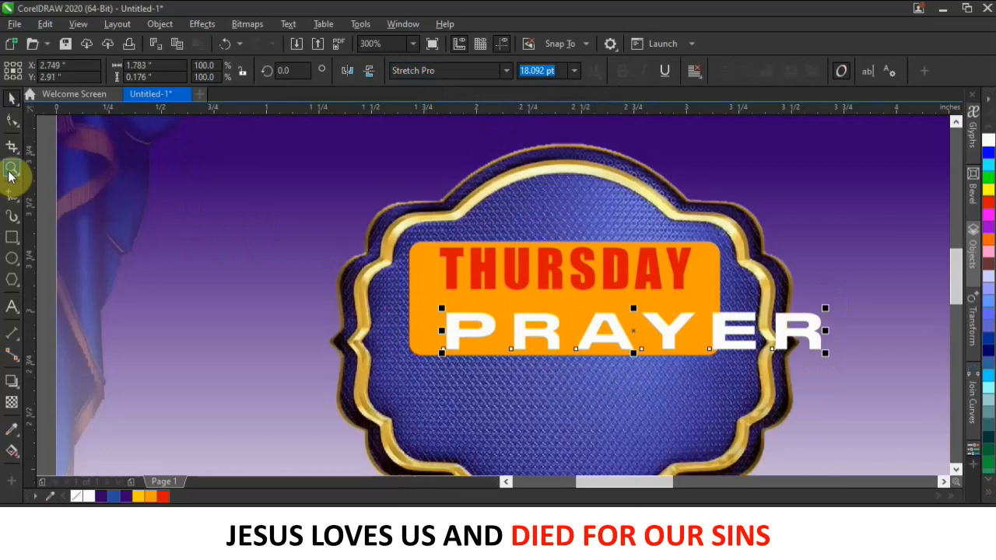
pyautogui.click(12, 120)
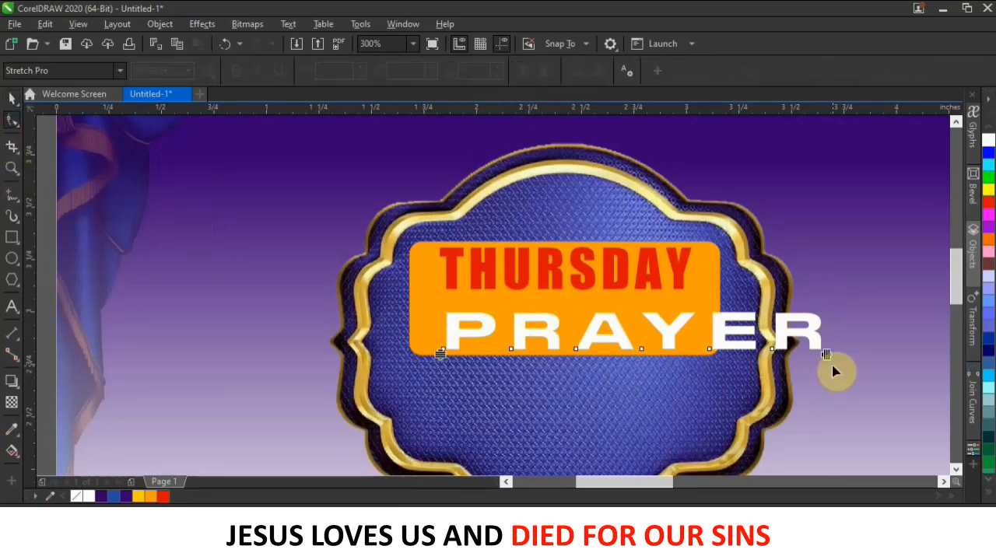
pyautogui.moveTo(825, 354); pyautogui.dragTo(750, 350)
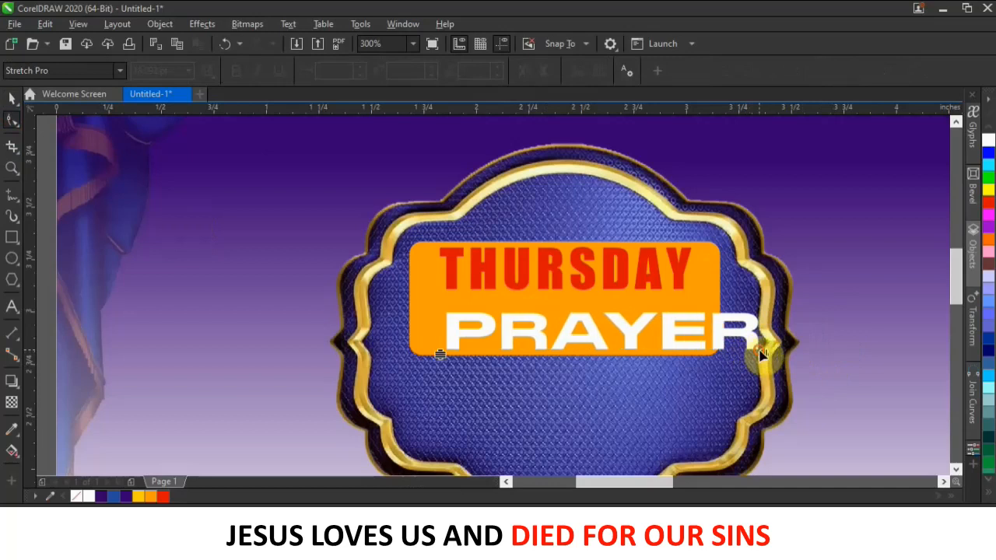
pyautogui.click(11, 97)
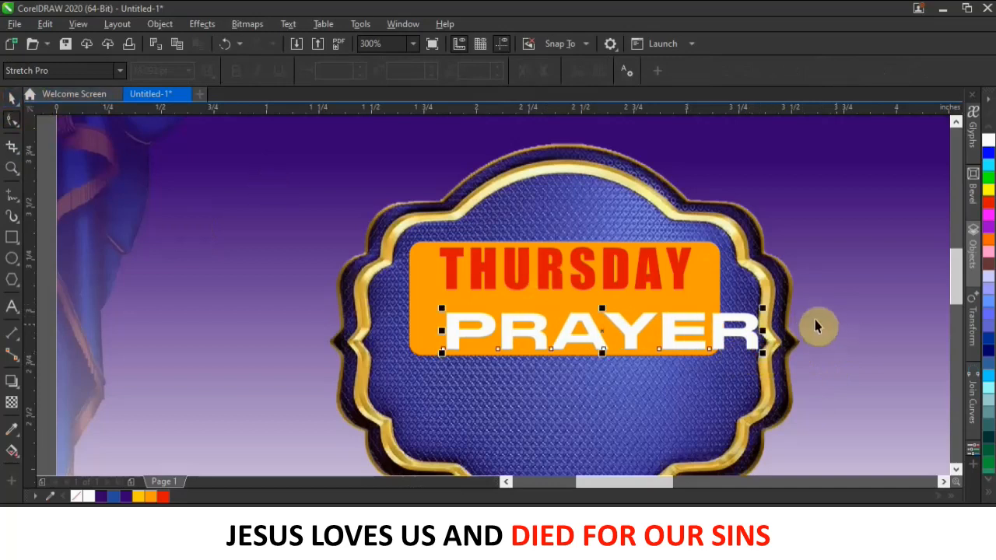
pyautogui.moveTo(763, 309); pyautogui.dragTo(653, 316)
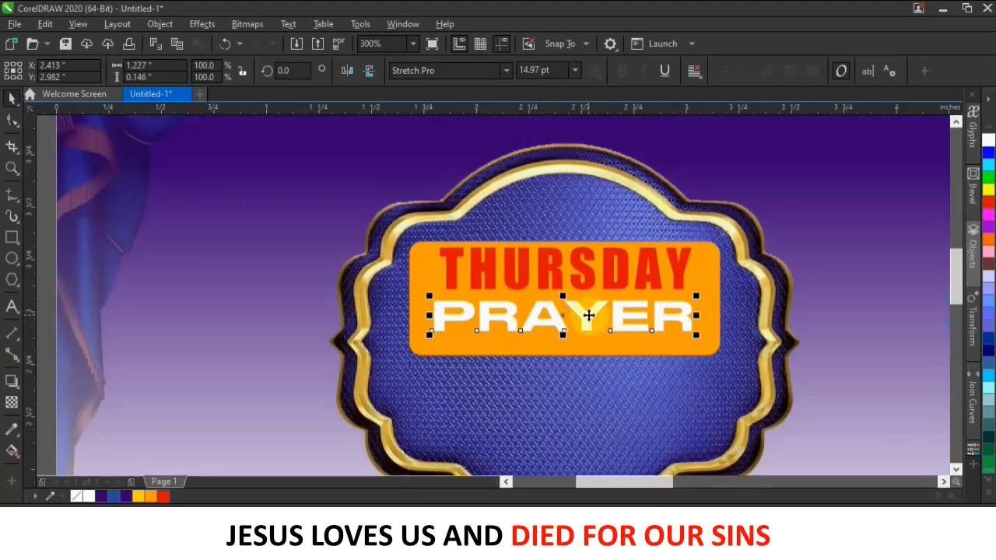
pyautogui.scroll(-3, 600, 310)
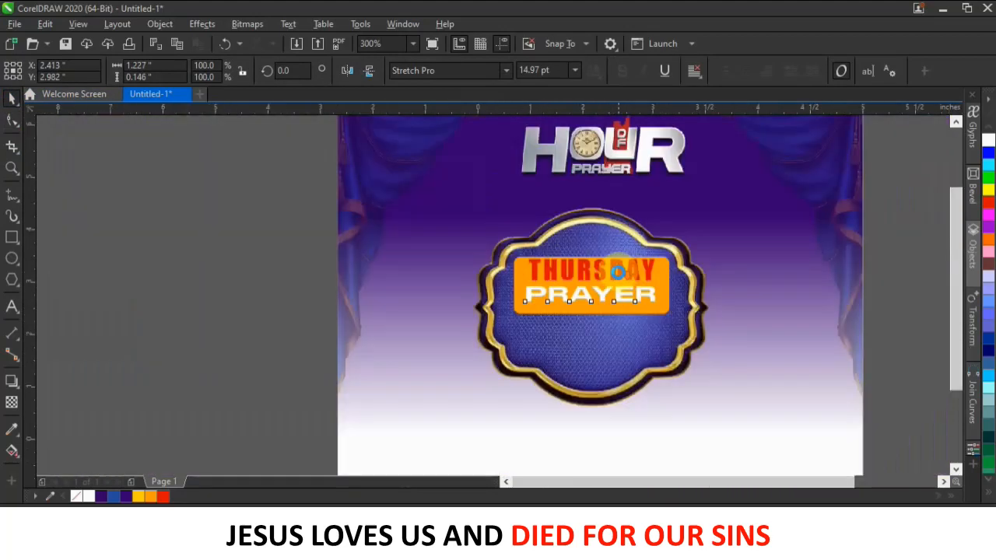
pyautogui.scroll(3, 599, 304)
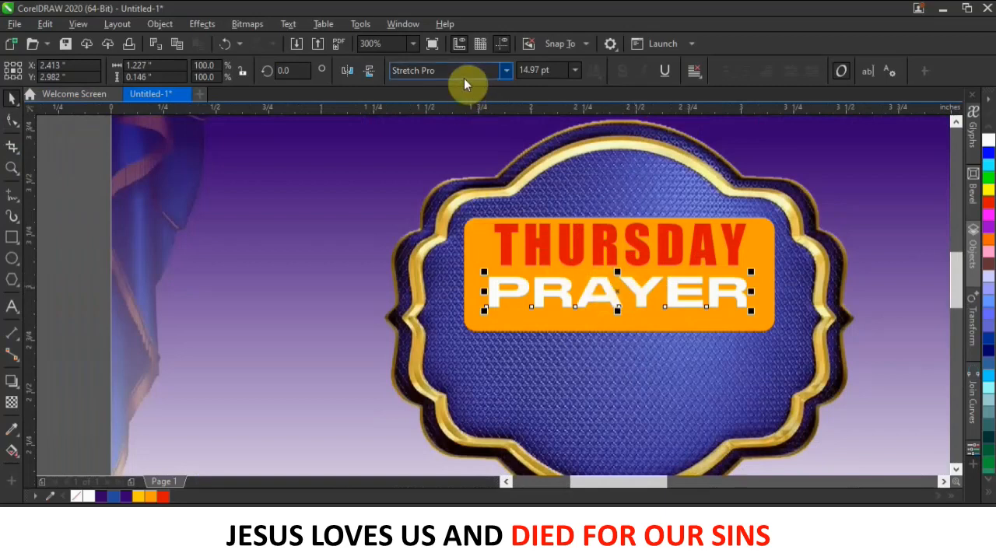
# Switch PRAYER to Impact, move it right, and spread its letters across the box.
pyautogui.write('I')
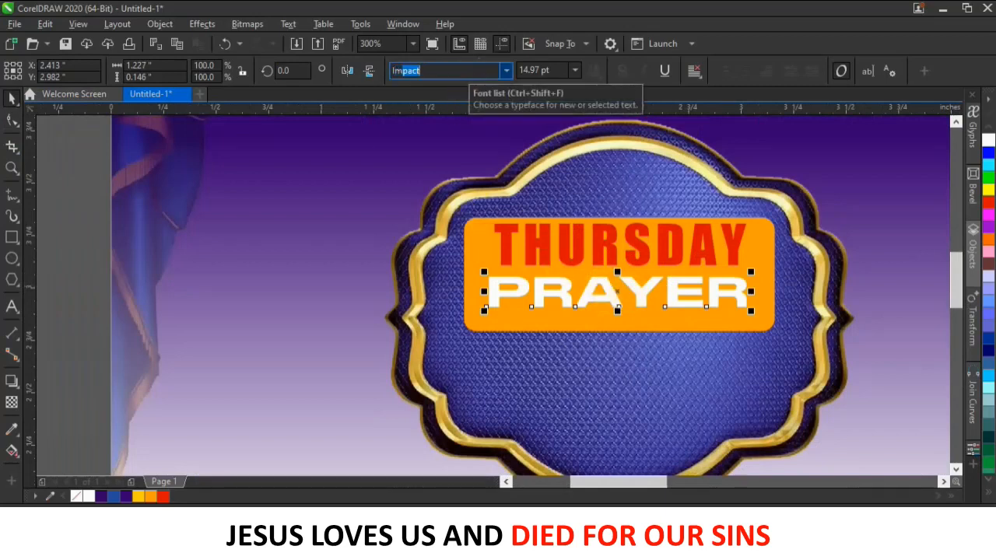
pyautogui.write('mp')
pyautogui.press('Return')
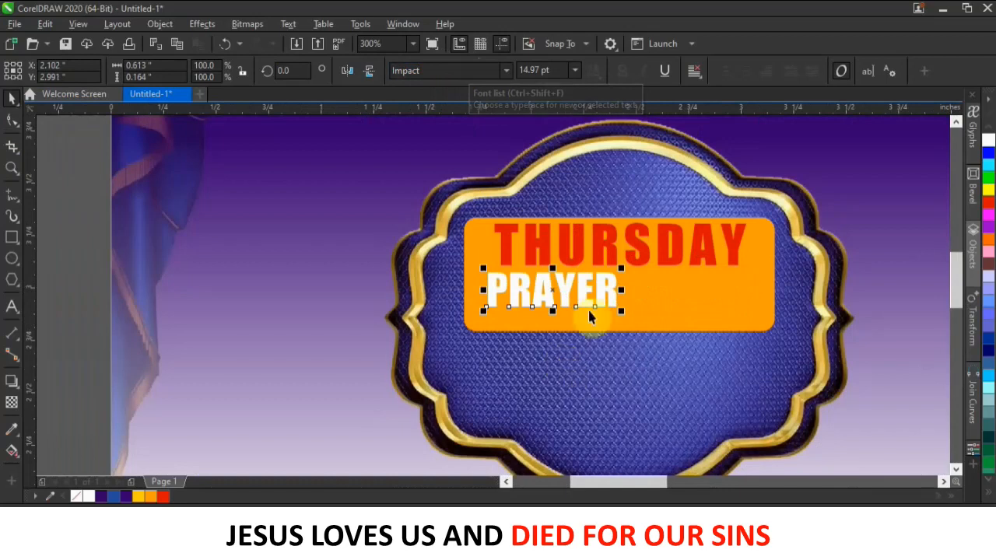
pyautogui.moveTo(598, 291); pyautogui.dragTo(744, 306)
pyautogui.click(11, 121)
pyautogui.click(10, 99)
pyautogui.moveTo(627, 287); pyautogui.dragTo(613, 294)
# Shorten the orange box from the bottom and nudge PRAYER down slightly.
pyautogui.click(635, 267)
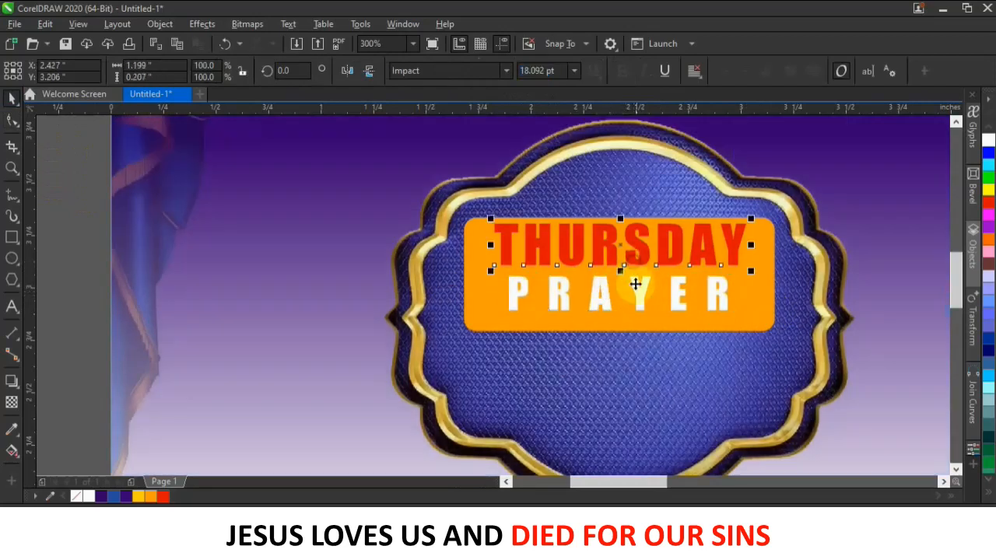
pyautogui.click(624, 328)
pyautogui.moveTo(621, 334); pyautogui.dragTo(619, 319)
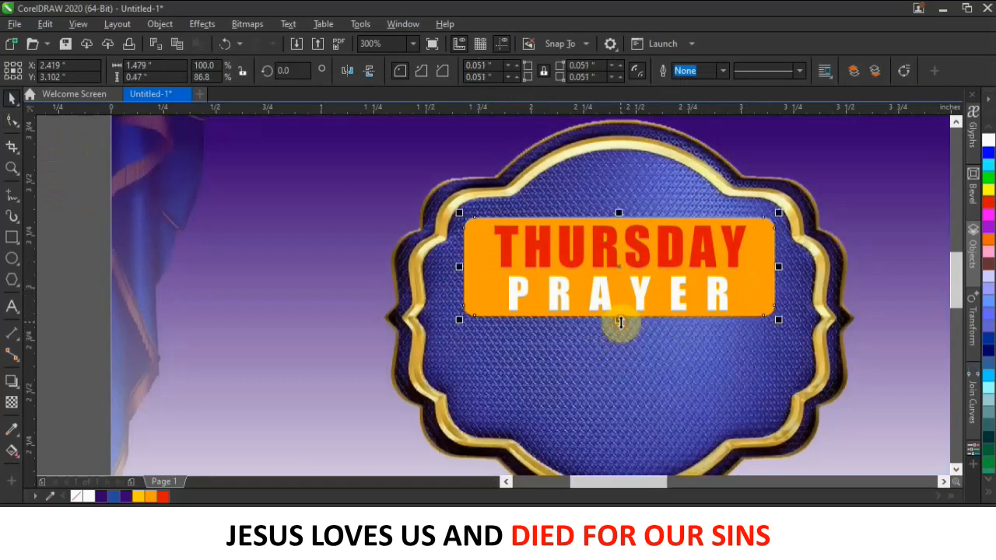
pyautogui.click(678, 302)
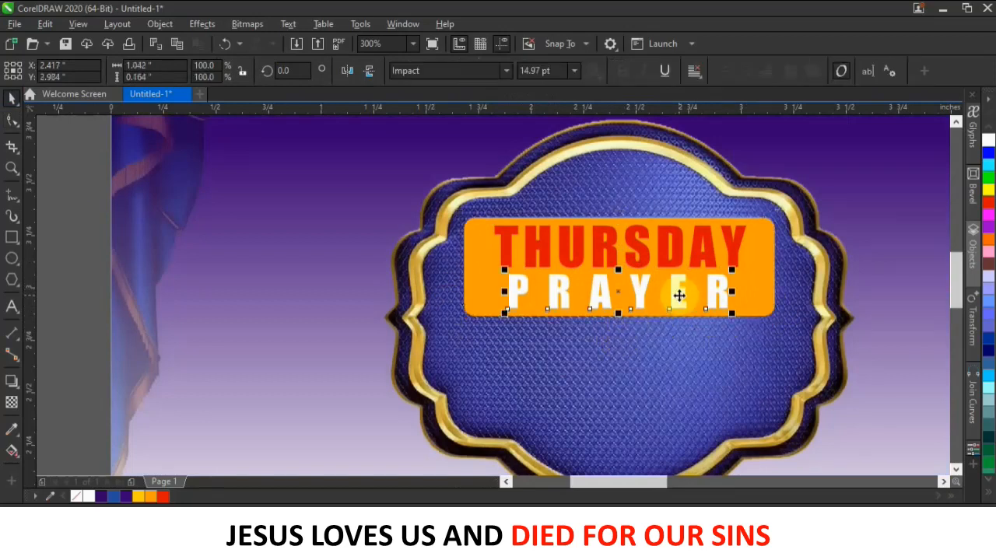
pyautogui.click(896, 274)
pyautogui.scroll(-4, 661, 263)
pyautogui.scroll(8, 661, 263)
pyautogui.scroll(-4, 614, 325)
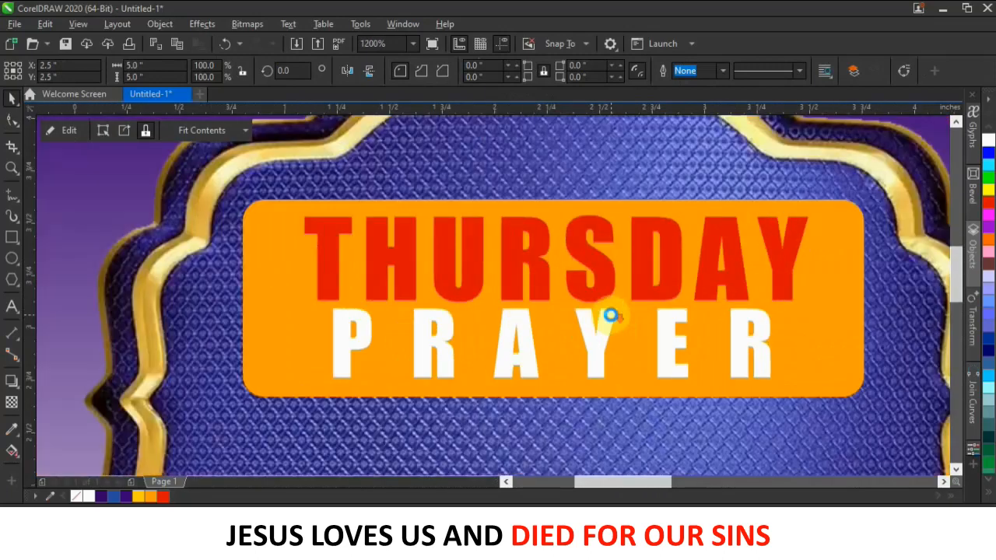
pyautogui.click(610, 312)
pyautogui.press('Down')
pyautogui.press('Down')
pyautogui.press('Down')
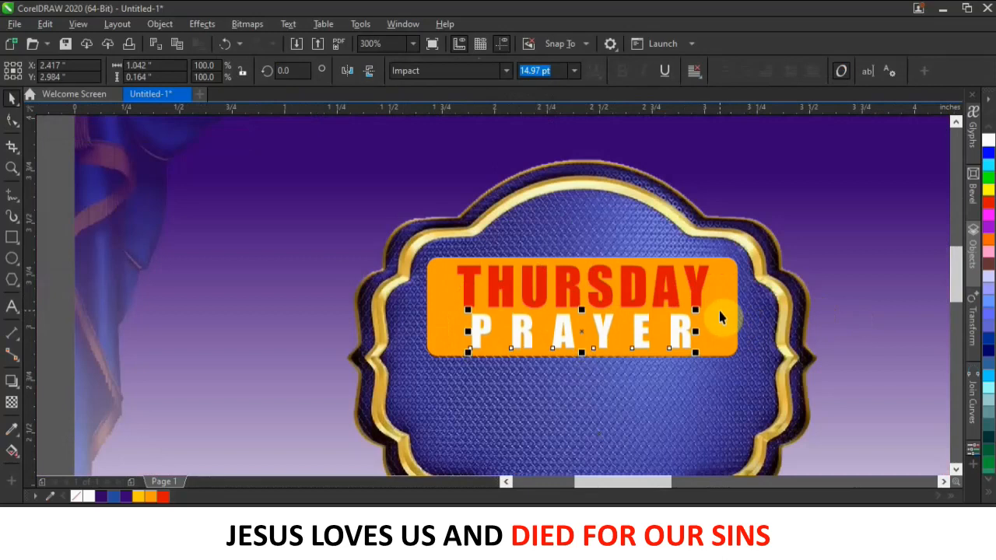
pyautogui.click(724, 311)
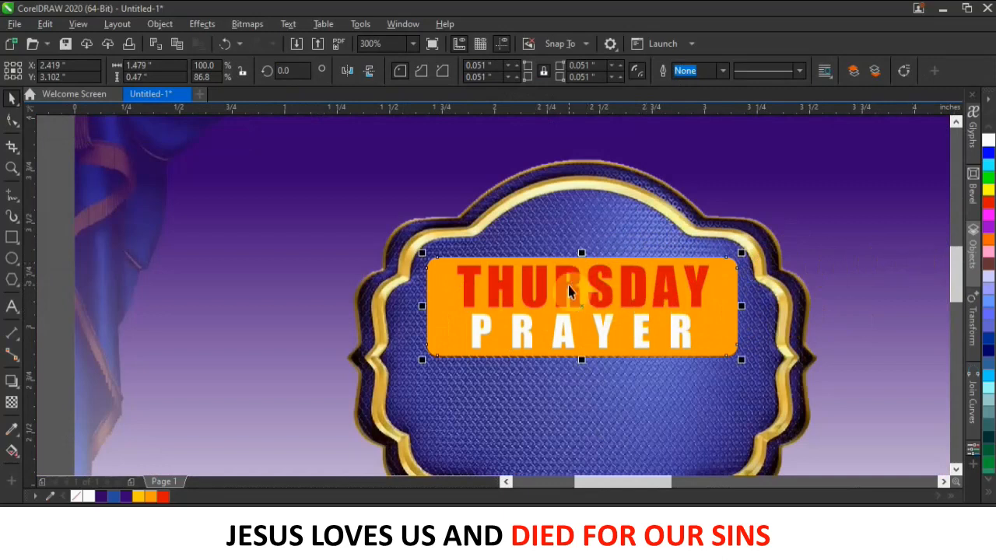
# Apply a white outline to the orange THURSDAY PRAYER box.
pyautogui.scroll(3, 993, 191)
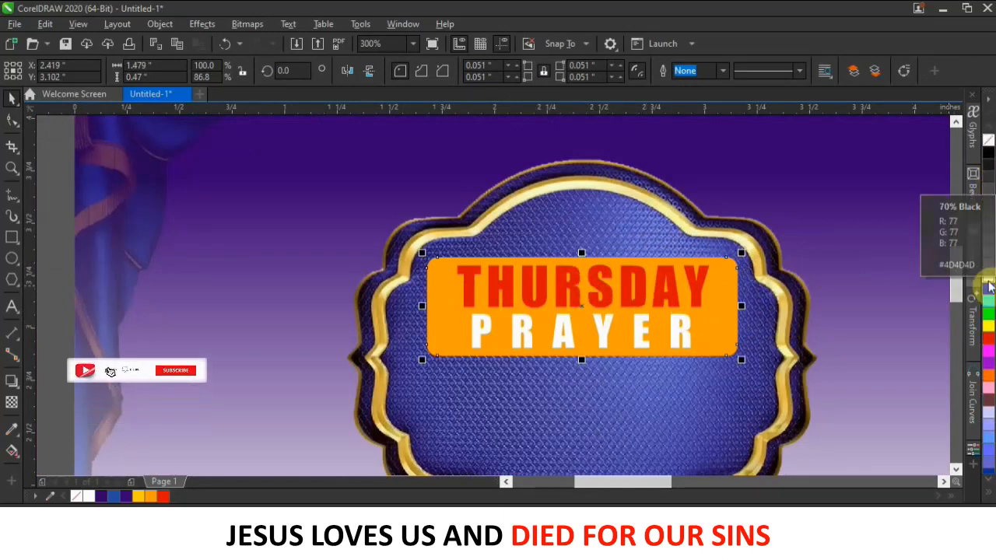
pyautogui.rightClick(987, 272)
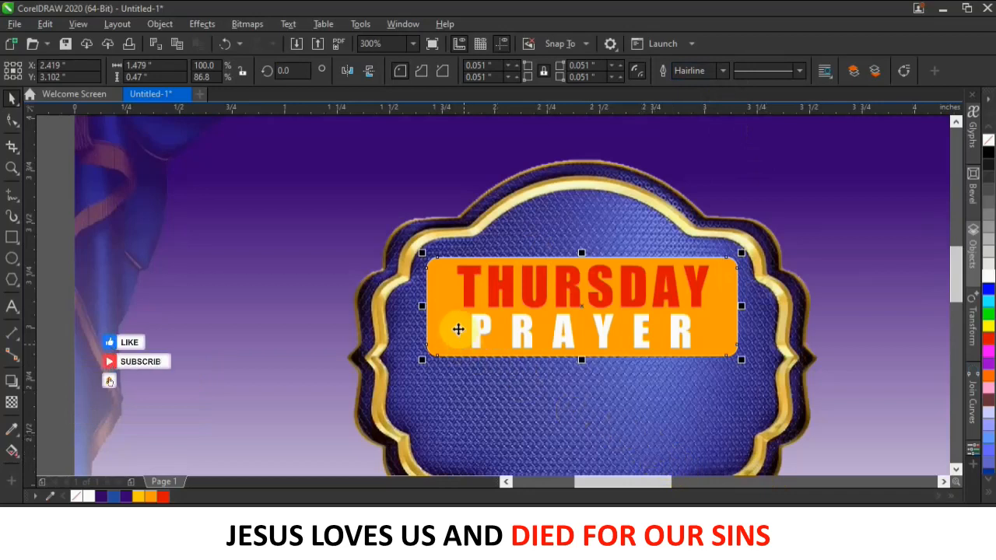
pyautogui.press('F12')
pyautogui.moveTo(393, 150); pyautogui.dragTo(185, 146)
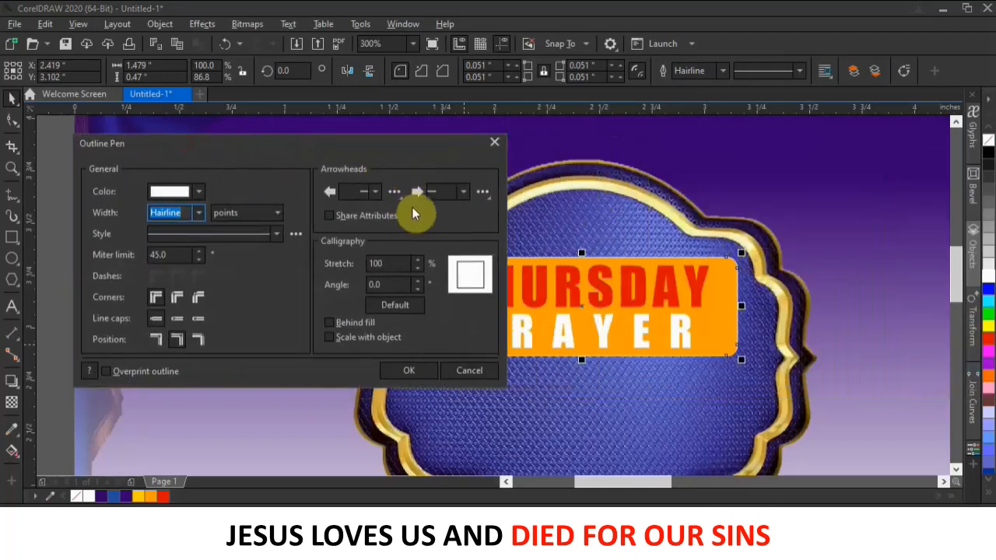
pyautogui.click(497, 143)
pyautogui.scroll(-1, 460, 205)
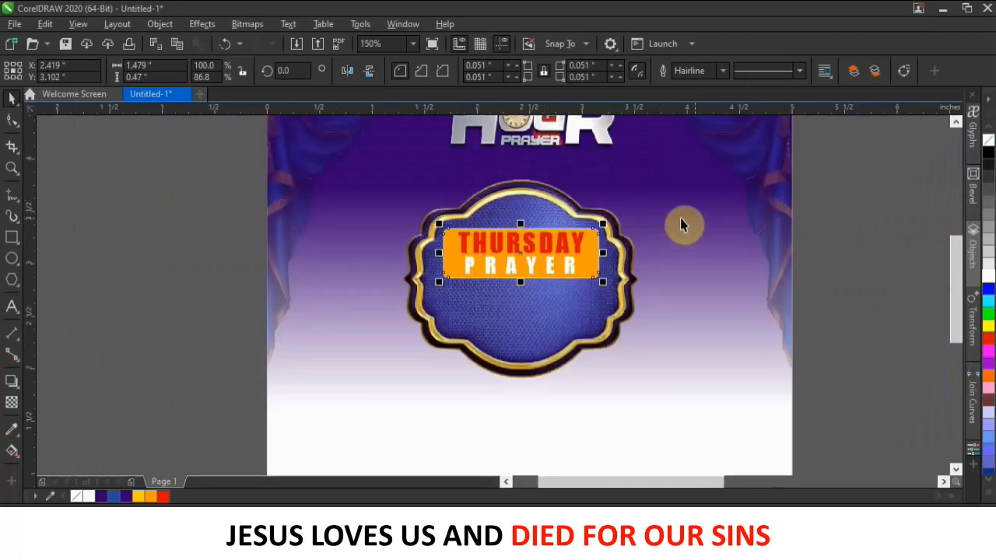
# Give the white outline round corners and a 3.0 pt width, drawn behind the fill.
pyautogui.press('F12')
pyautogui.moveTo(553, 160); pyautogui.dragTo(909, 160)
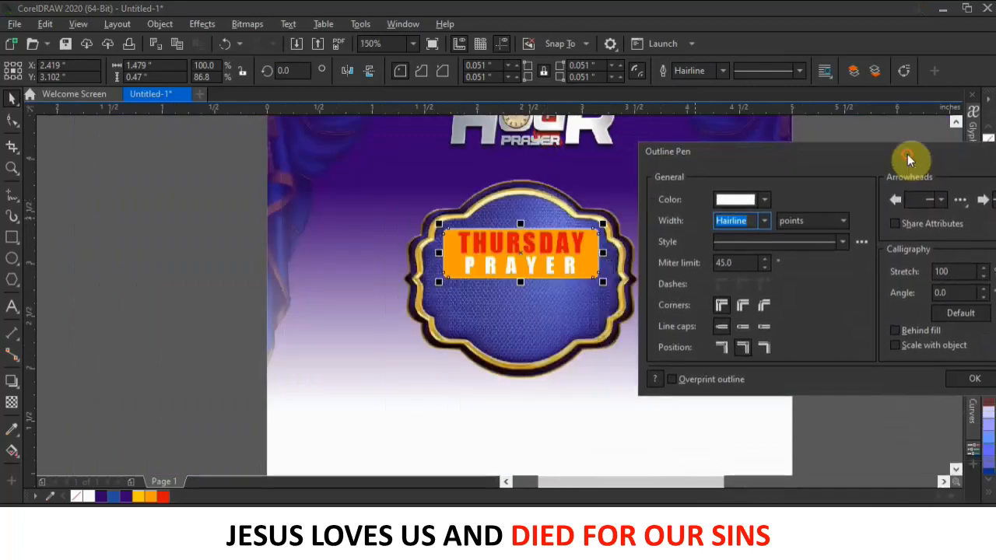
pyautogui.click(742, 306)
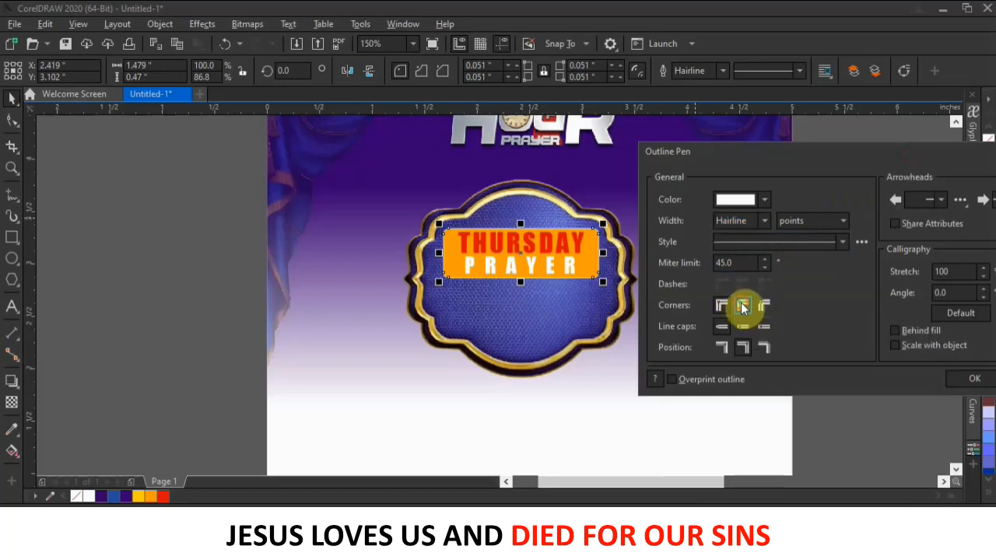
pyautogui.click(765, 222)
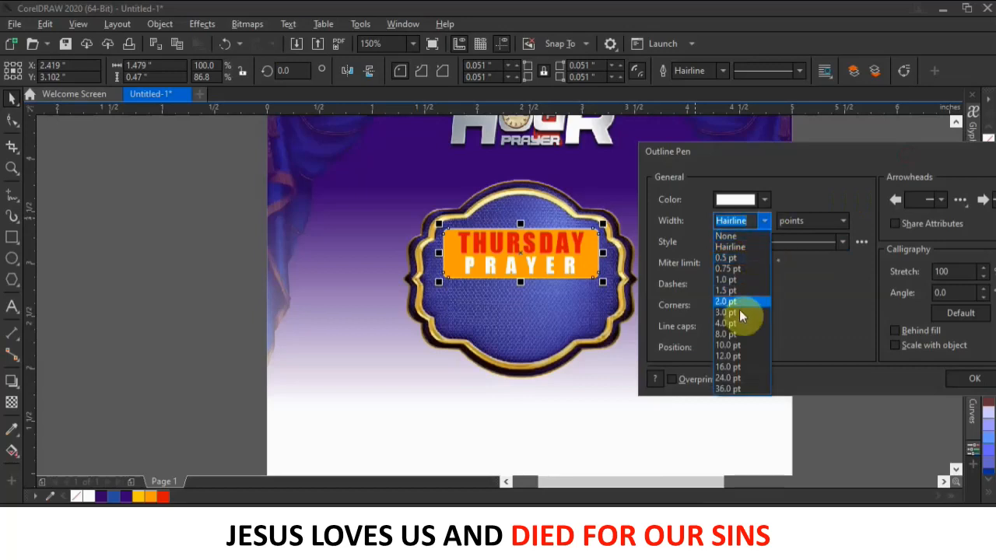
pyautogui.click(736, 322)
pyautogui.click(765, 221)
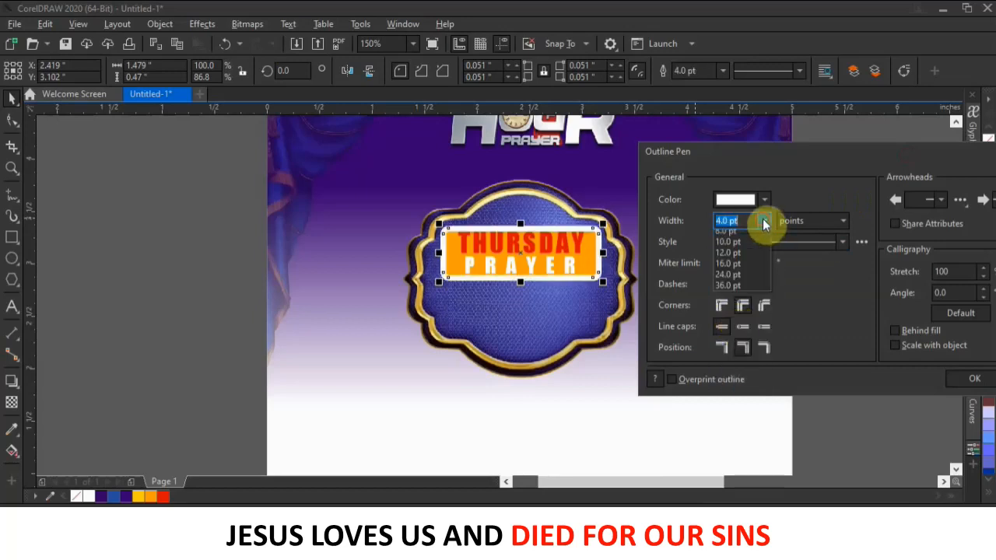
pyautogui.click(742, 302)
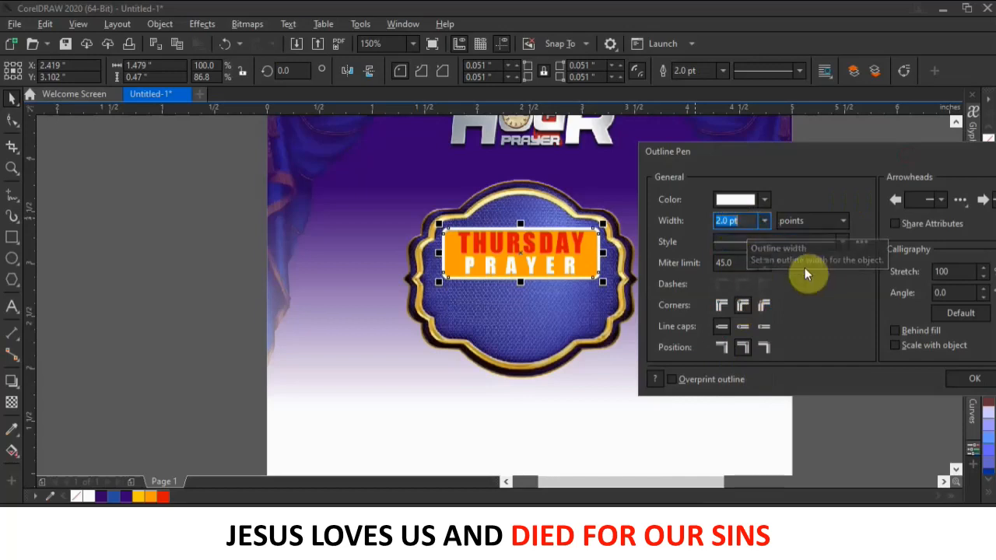
pyautogui.click(894, 331)
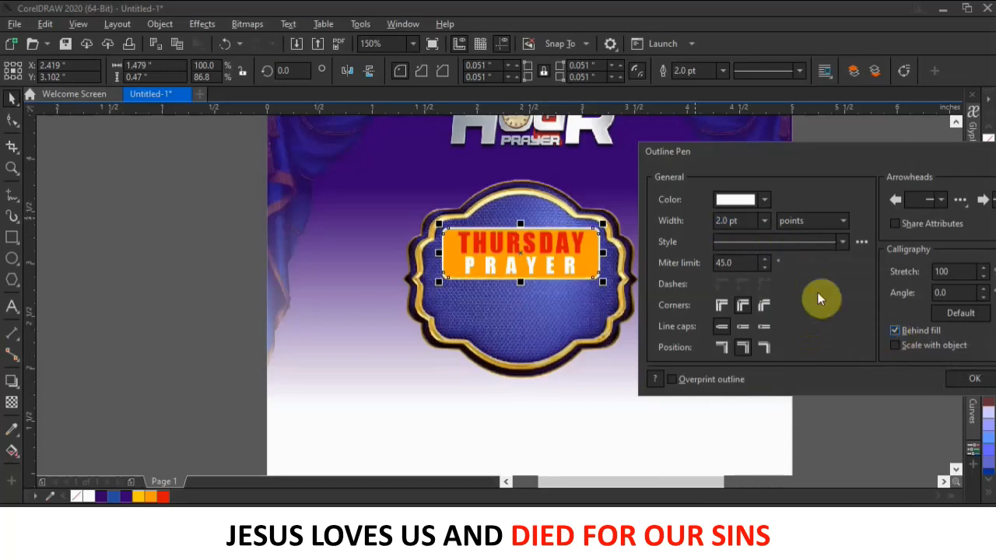
pyautogui.moveTo(766, 220); pyautogui.dragTo(703, 222)
pyautogui.write('3')
pyautogui.press('Return')
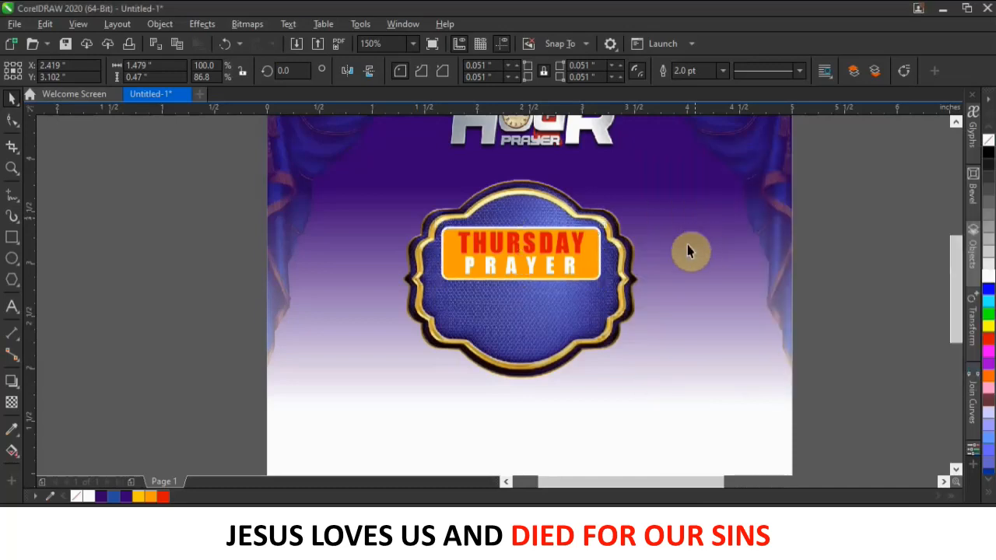
pyautogui.scroll(2, 578, 267)
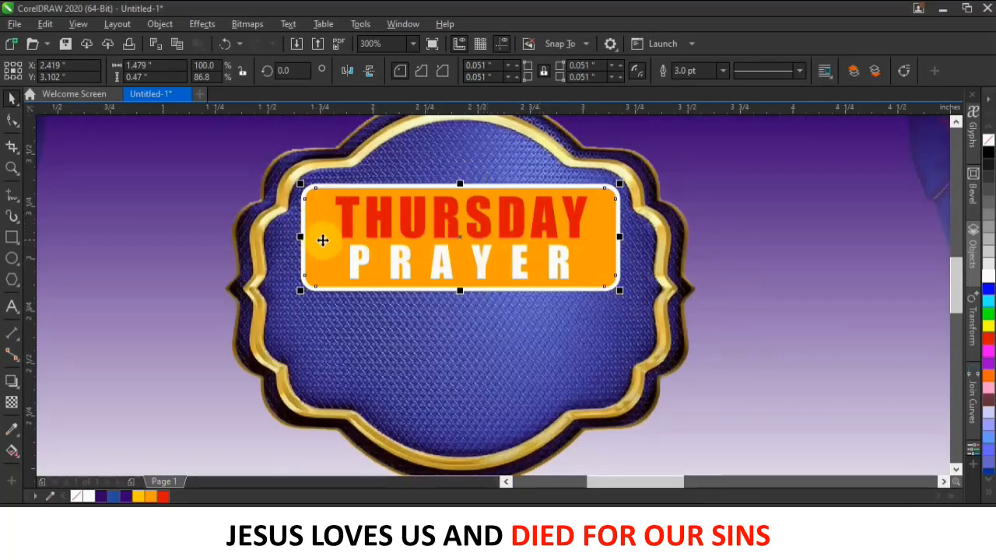
# Convert the white outline into its own frame object and separate the orange box from it.
pyautogui.click(160, 25)
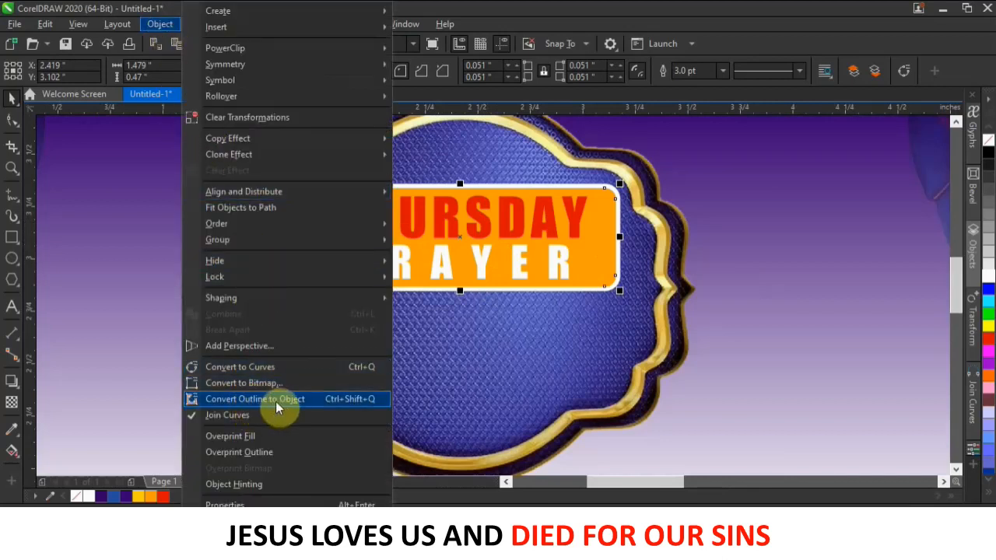
pyautogui.click(371, 401)
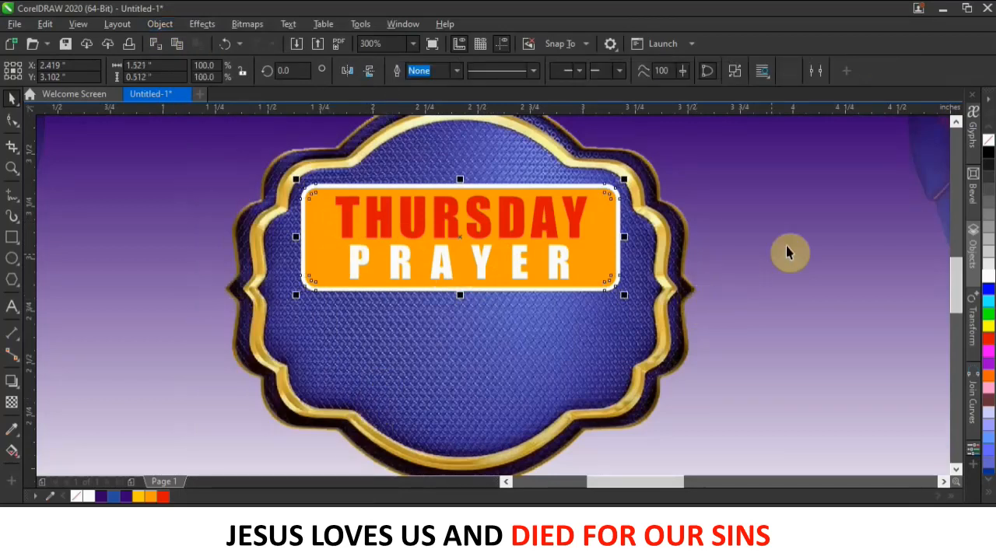
pyautogui.moveTo(614, 233); pyautogui.dragTo(629, 316)
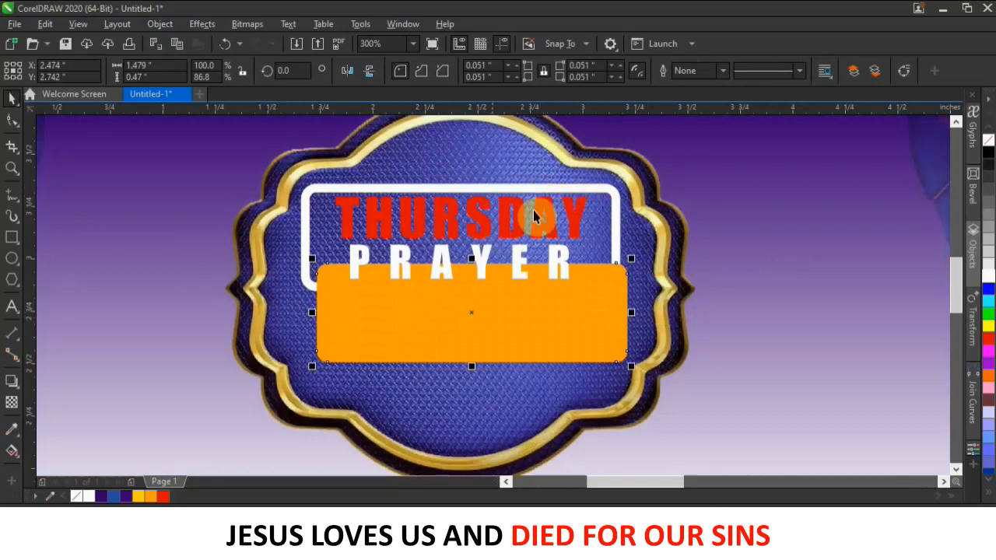
# PowerClip the orange box inside the white frame and select the framed label.
pyautogui.moveTo(573, 328); pyautogui.dragTo(586, 246)
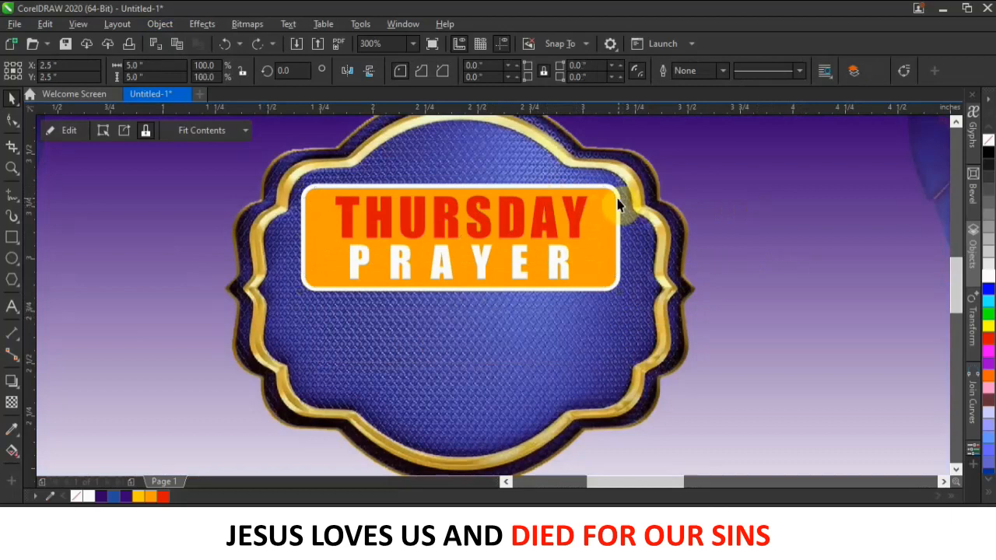
pyautogui.click(620, 196)
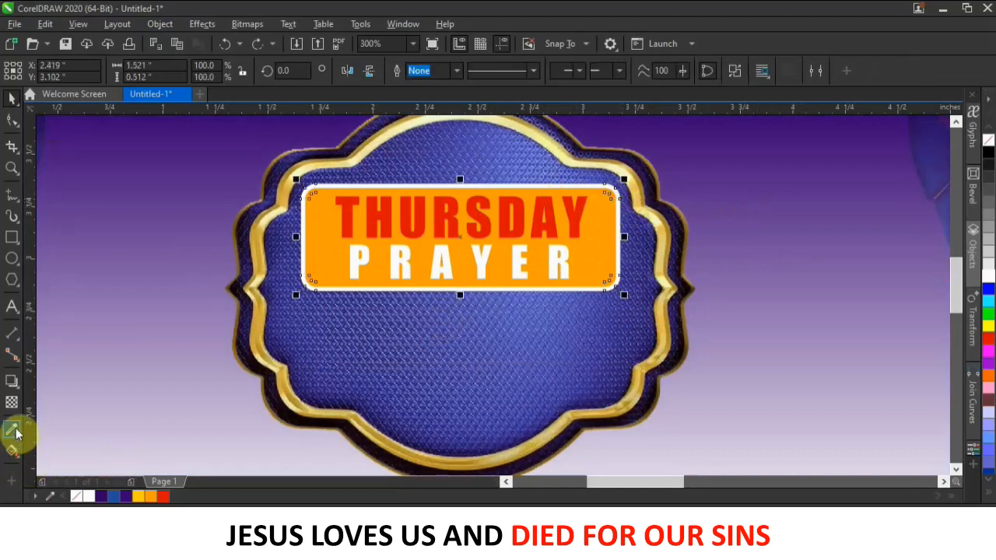
pyautogui.click(11, 455)
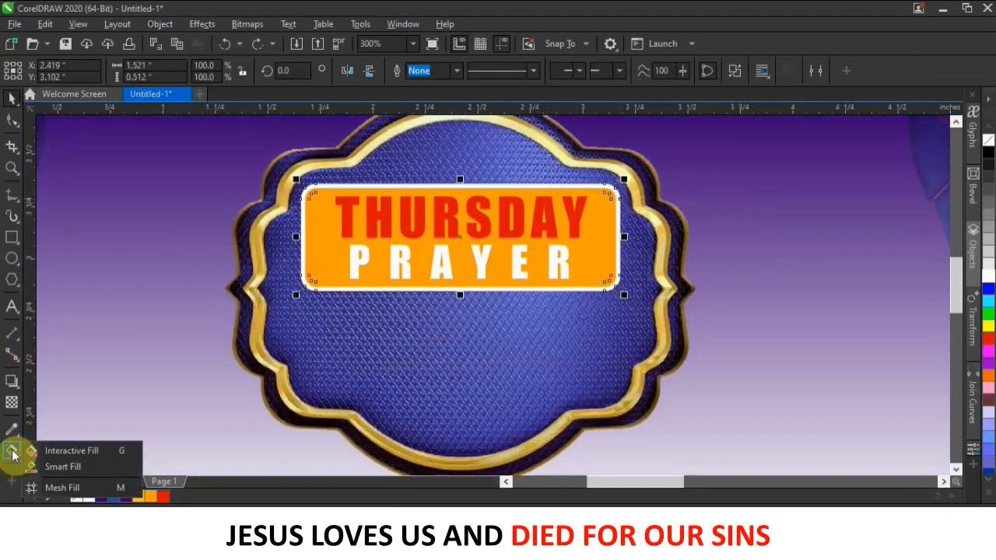
# Drag a left-to-right linear gradient with a grey end, adding three stops with one at 25%.
pyautogui.click(53, 453)
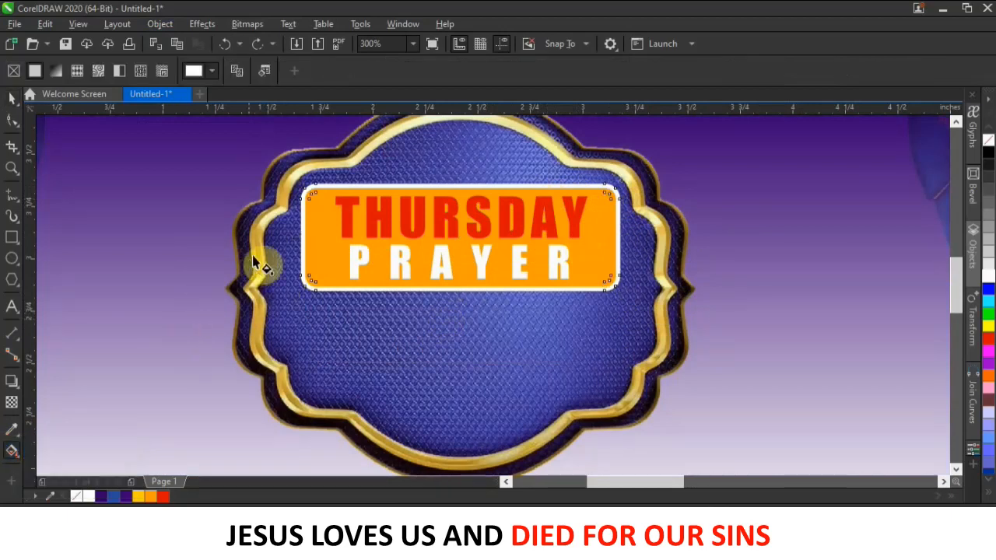
pyautogui.moveTo(303, 245); pyautogui.dragTo(620, 237)
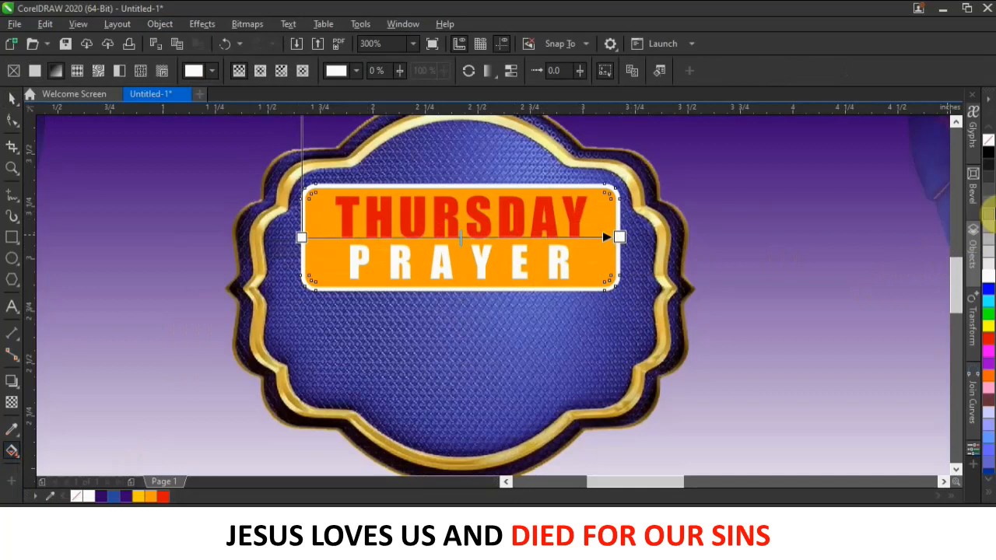
pyautogui.click(989, 203)
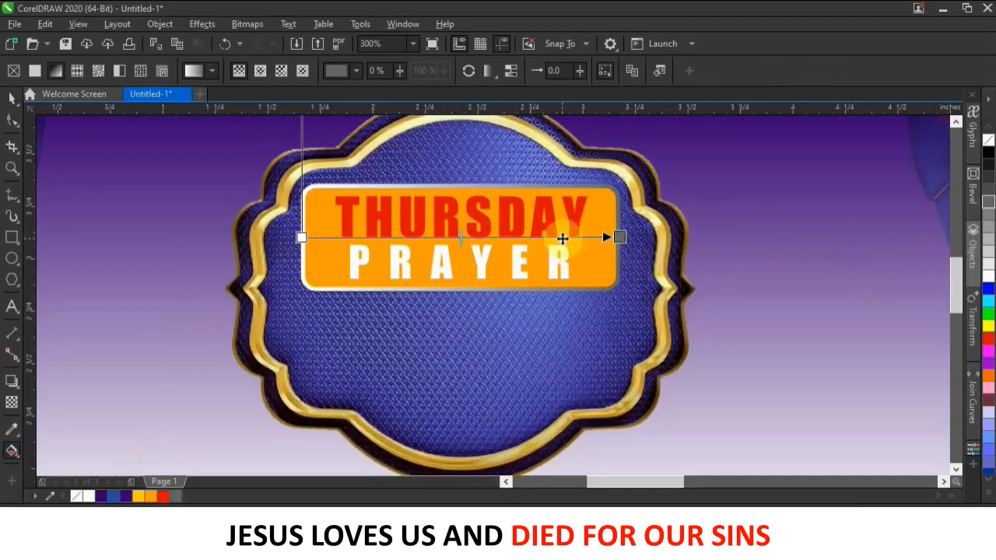
pyautogui.doubleClick(563, 238)
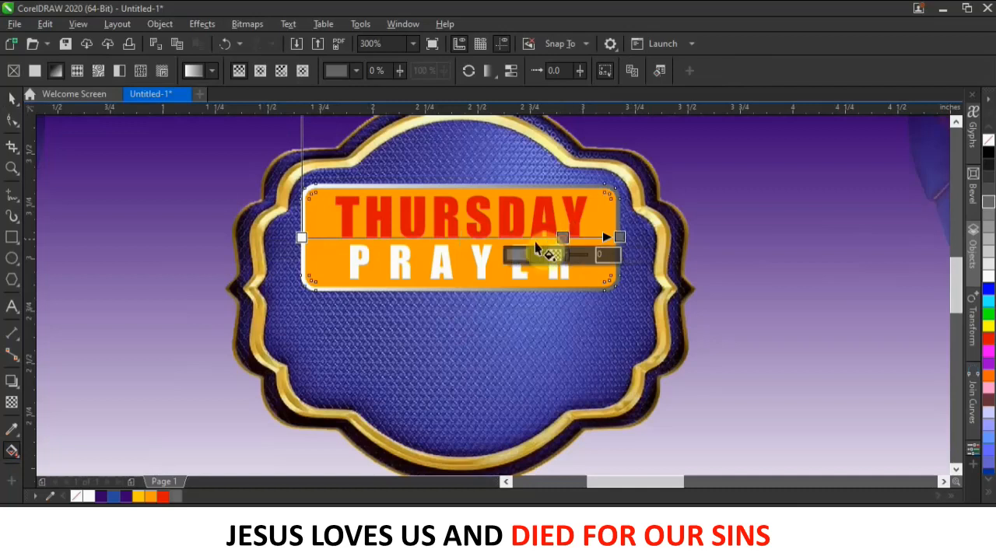
pyautogui.doubleClick(479, 237)
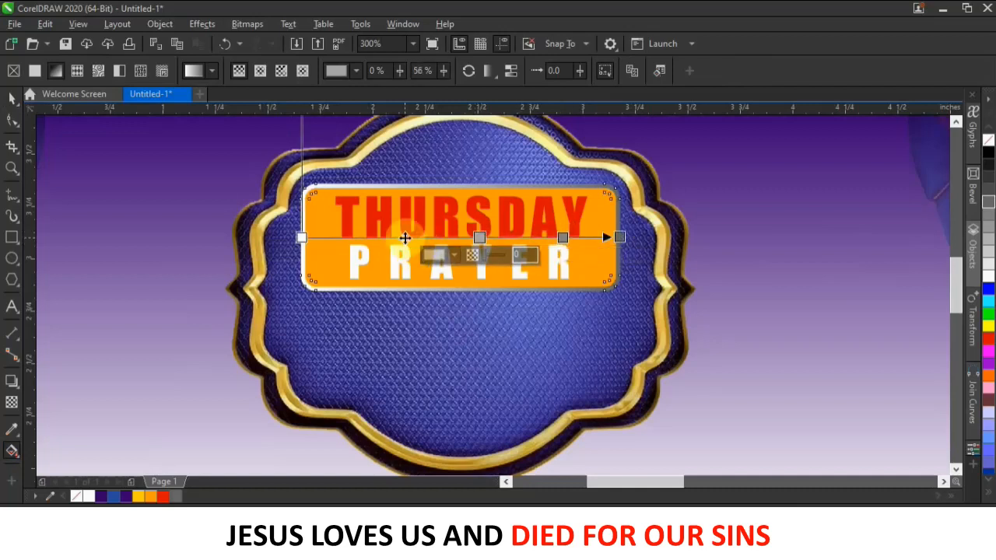
pyautogui.doubleClick(405, 238)
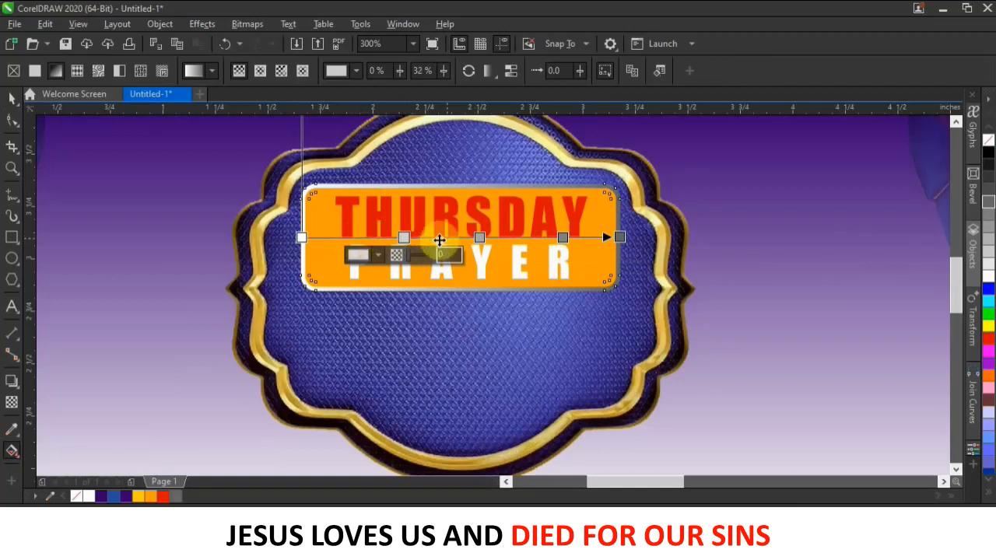
pyautogui.moveTo(403, 237); pyautogui.dragTo(381, 237)
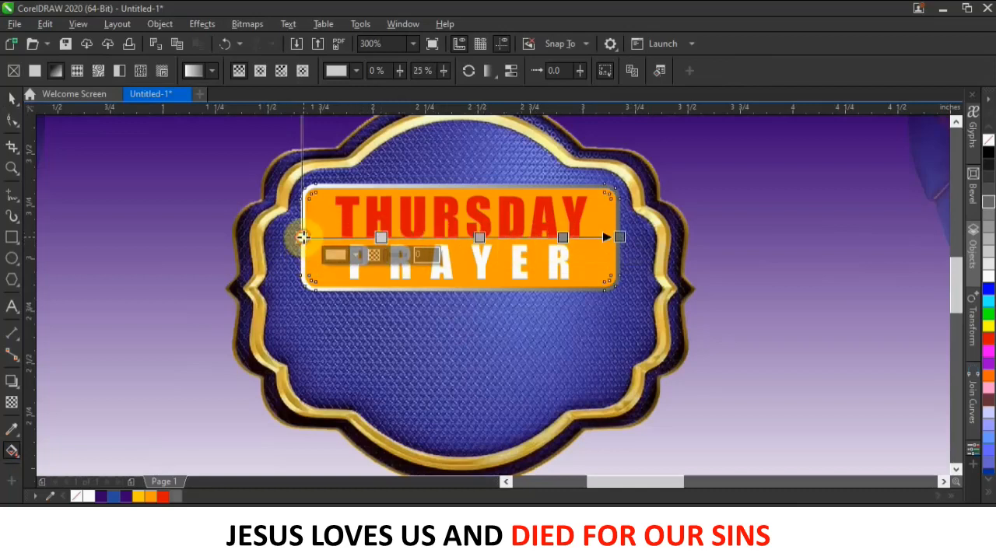
# Colour the gradient stops 80% Black, black and white, and move the middle stop to 49%.
pyautogui.click(302, 238)
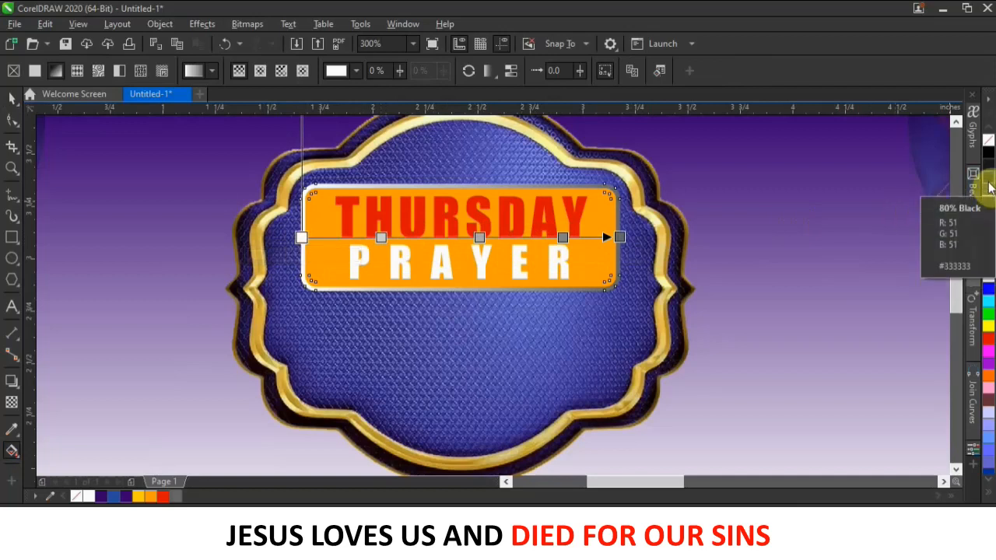
pyautogui.click(990, 181)
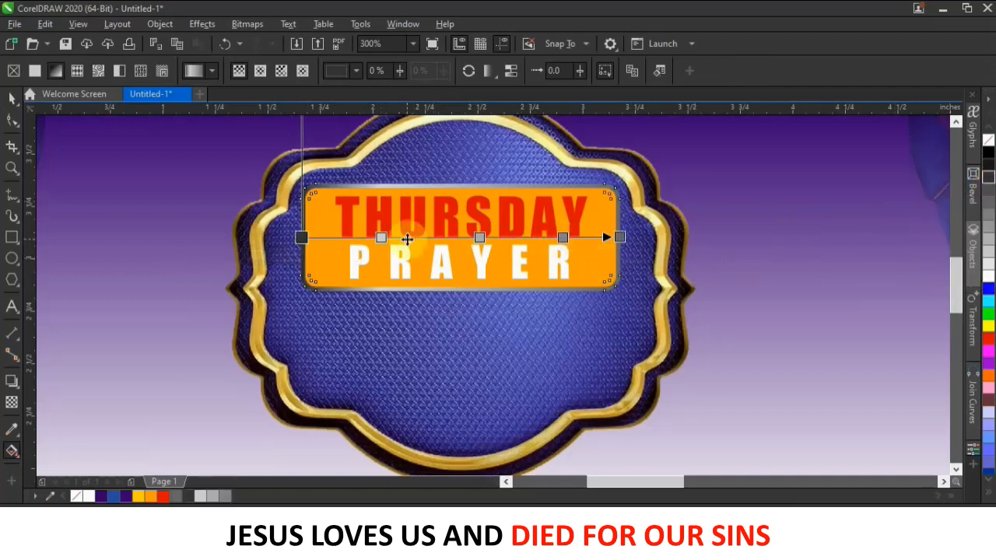
pyautogui.click(480, 237)
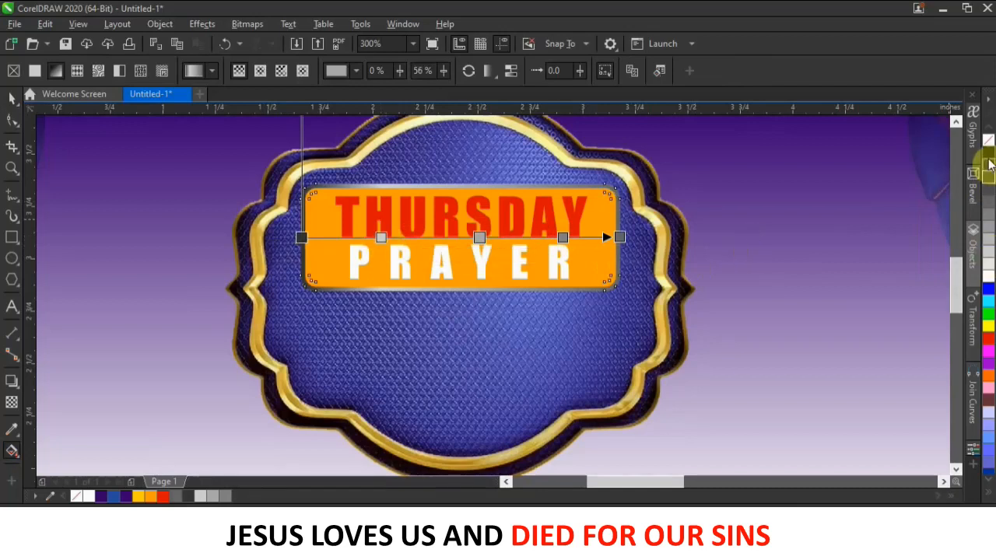
pyautogui.click(989, 170)
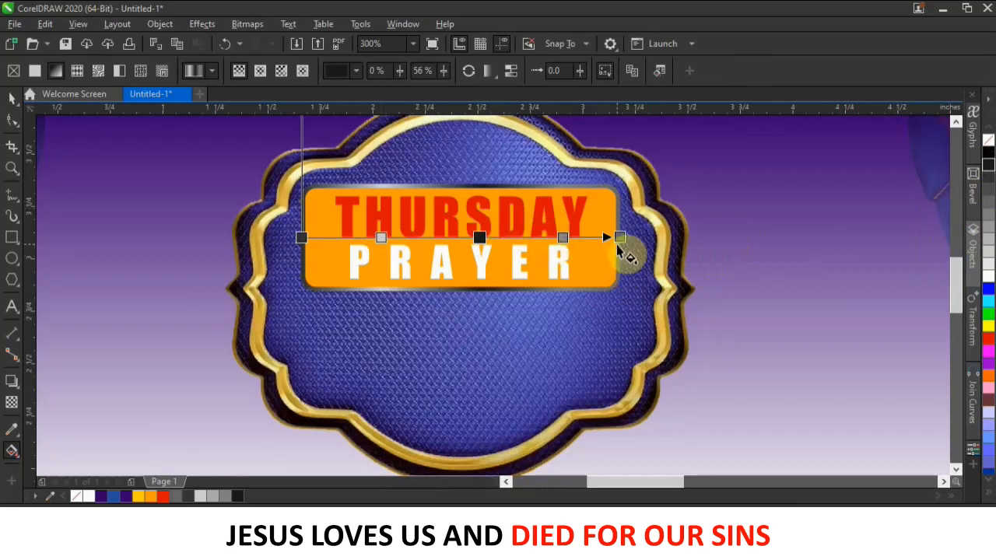
pyautogui.click(565, 238)
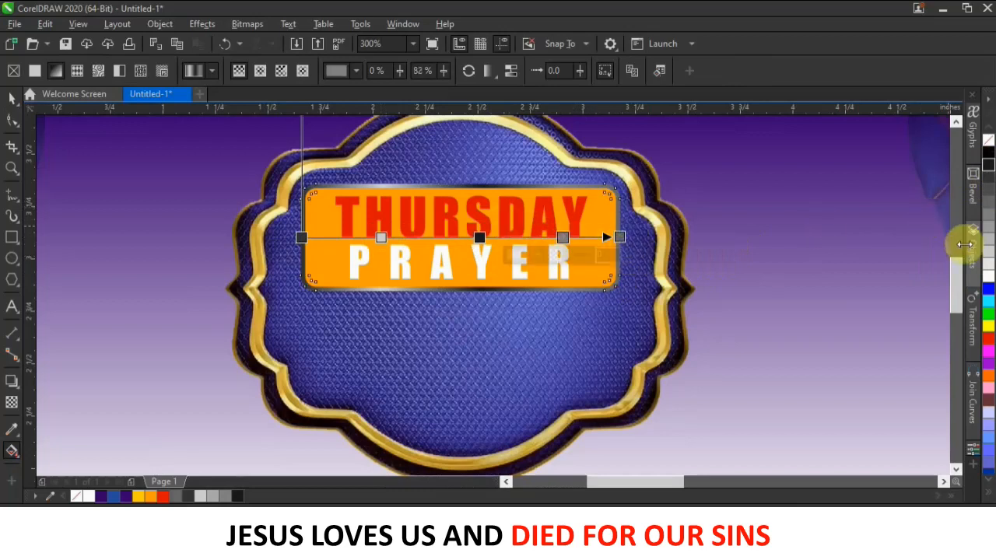
pyautogui.click(990, 269)
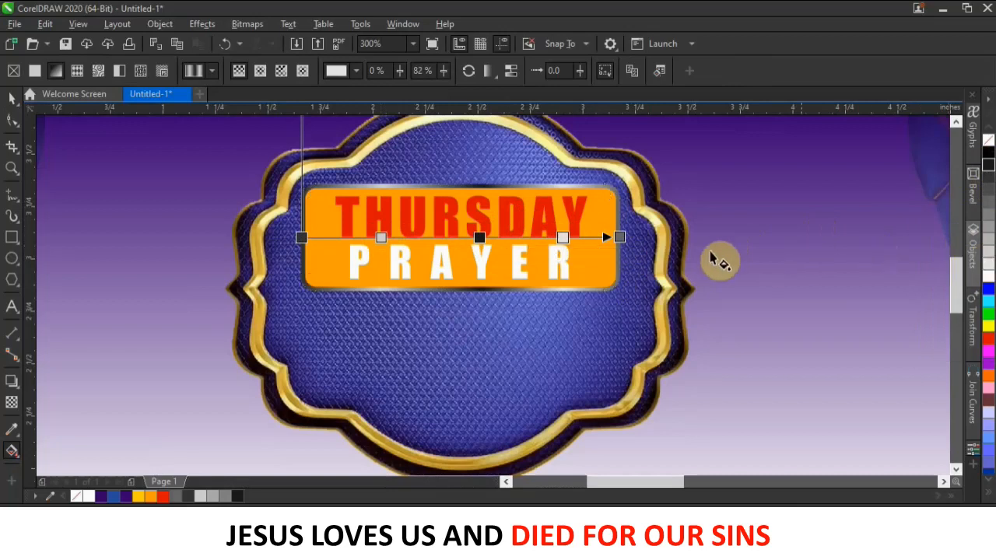
pyautogui.moveTo(480, 238); pyautogui.dragTo(457, 237)
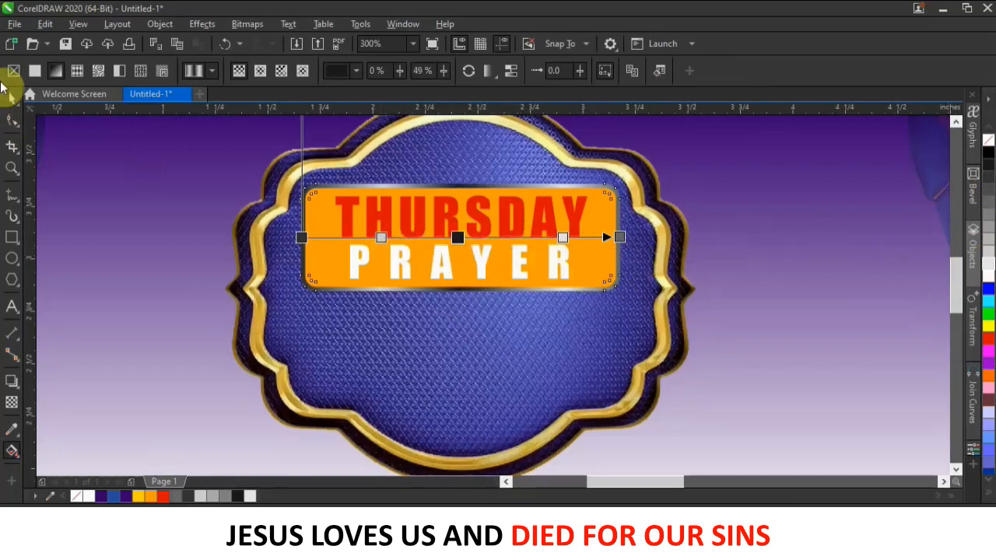
pyautogui.click(9, 98)
pyautogui.scroll(-2, 683, 342)
# Type a new white text line 'ON BHIG FM' just below PRAYER on the badge.
pyautogui.click(832, 296)
pyautogui.click(635, 326)
pyautogui.scroll(3, 635, 326)
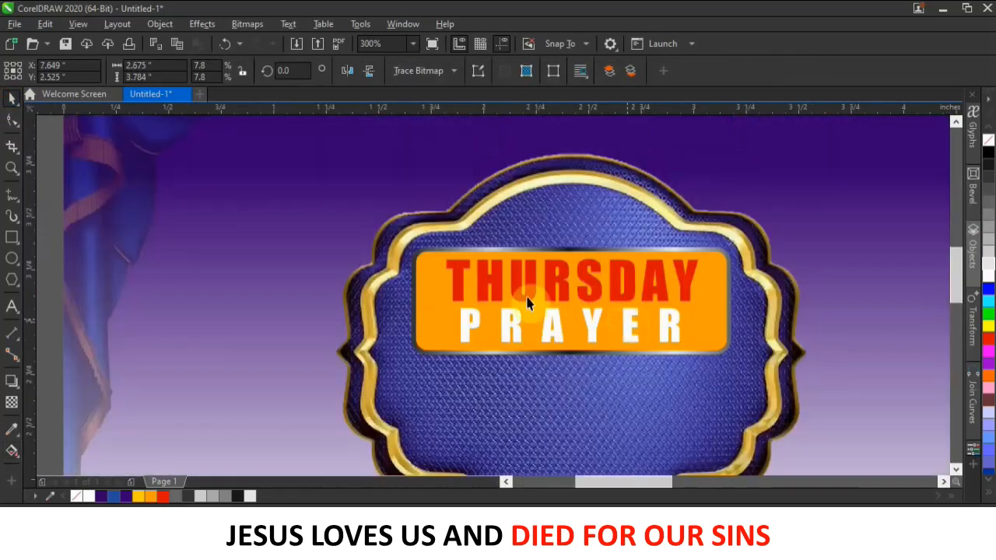
pyautogui.scroll(-1, 544, 326)
pyautogui.scroll(2, 556, 337)
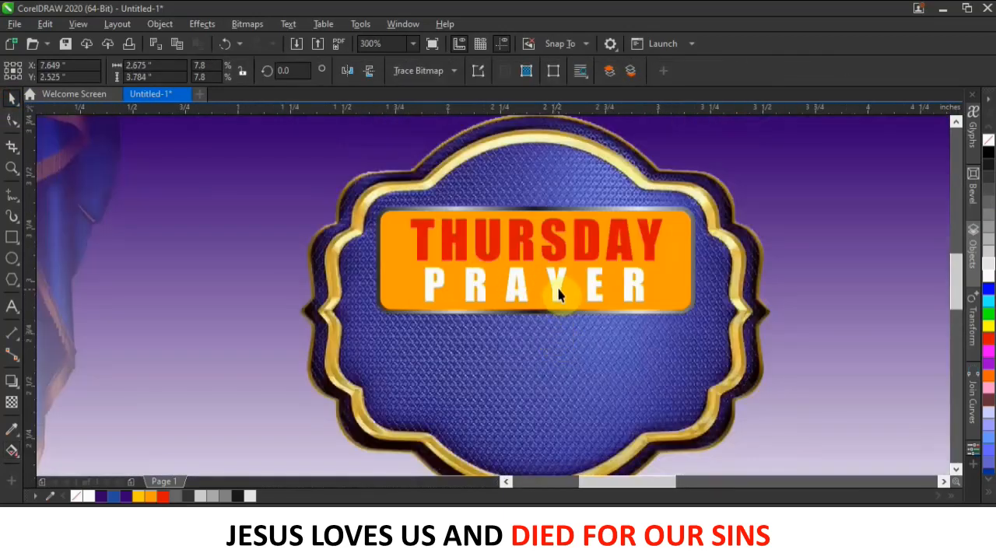
pyautogui.click(12, 307)
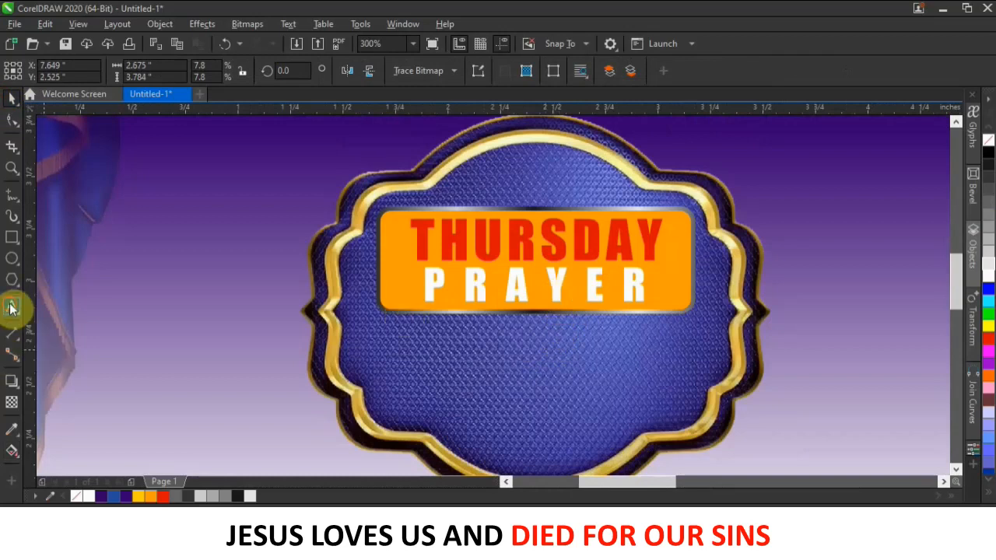
pyautogui.click(541, 349)
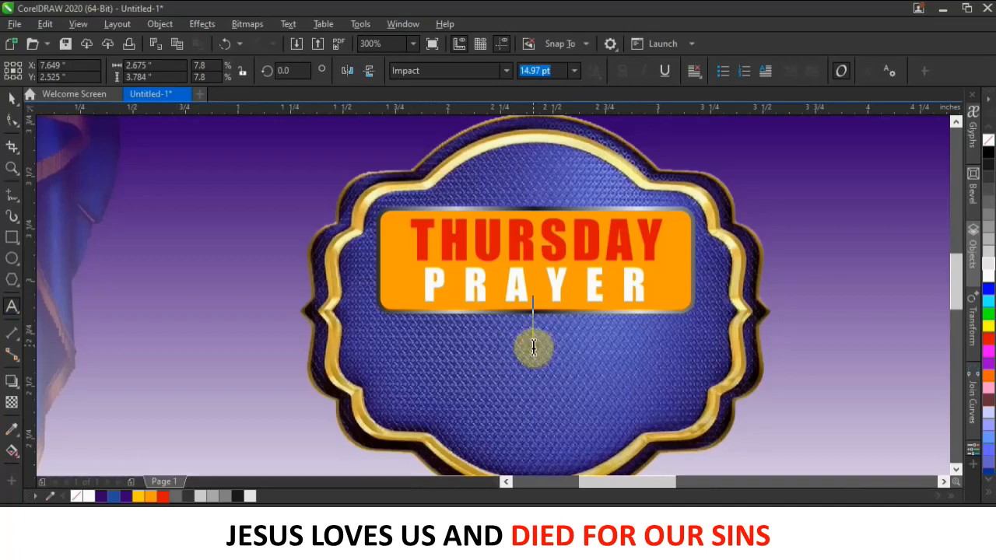
pyautogui.write('ON')
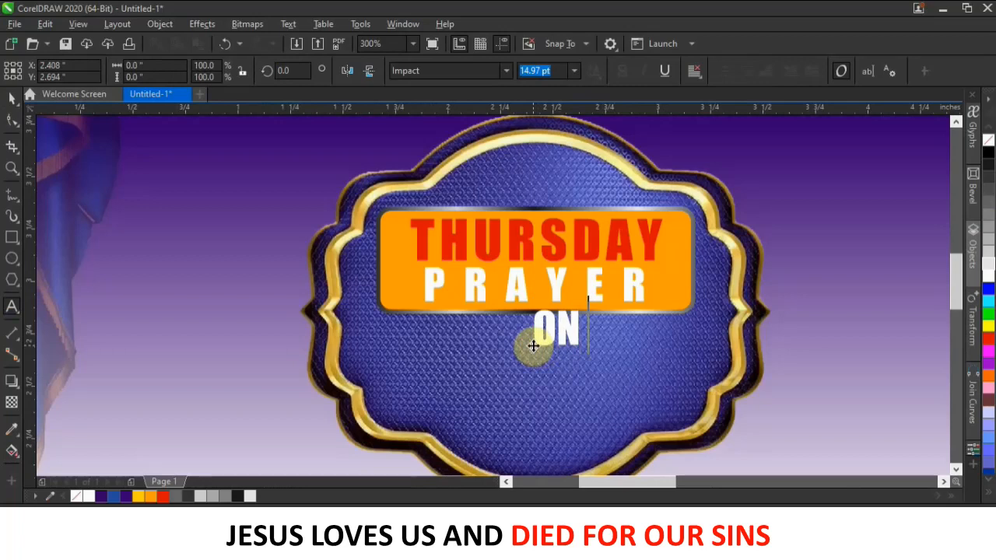
pyautogui.write(' BHIG')
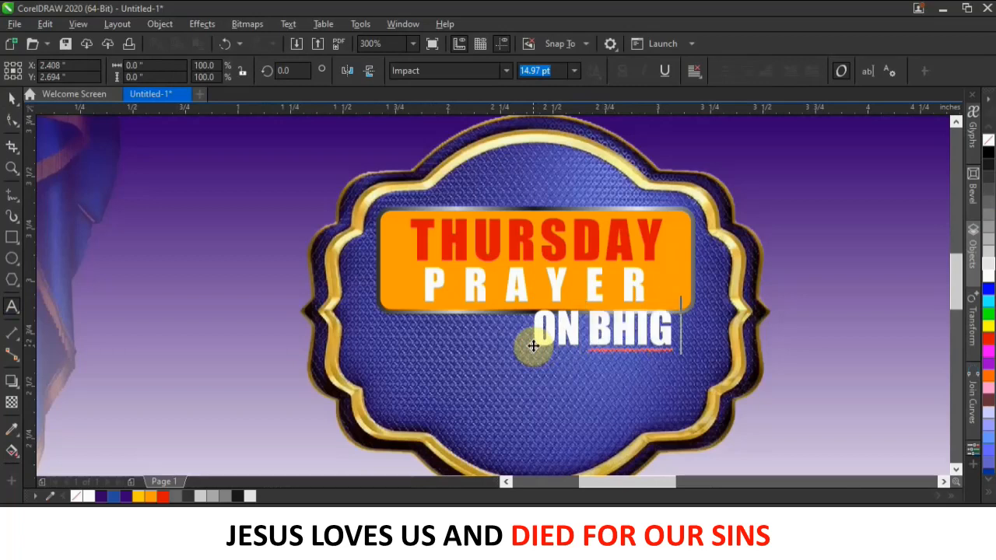
pyautogui.write(' G')
pyautogui.write('M')
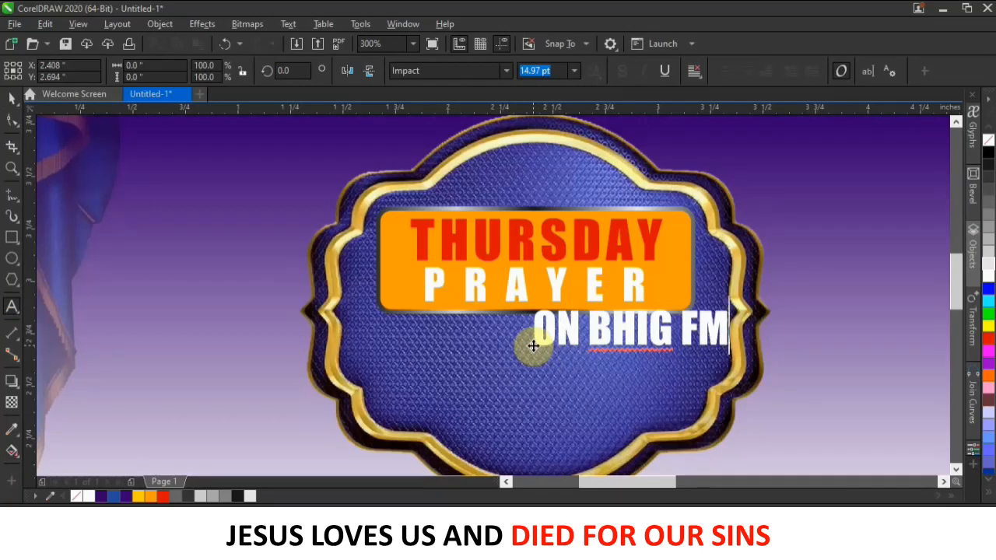
pyautogui.click(13, 97)
# Move ON BHIG FM lower, centred on the badge, and enlarge it to about 128%.
pyautogui.click(656, 327)
pyautogui.moveTo(647, 329); pyautogui.dragTo(526, 348)
pyautogui.moveTo(612, 367); pyautogui.dragTo(678, 377)
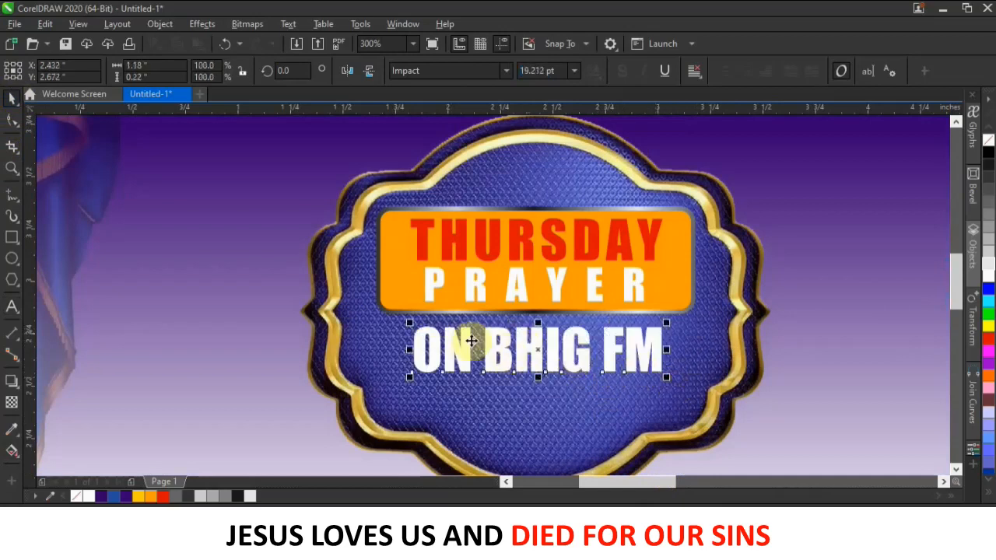
pyautogui.moveTo(536, 349); pyautogui.dragTo(542, 380)
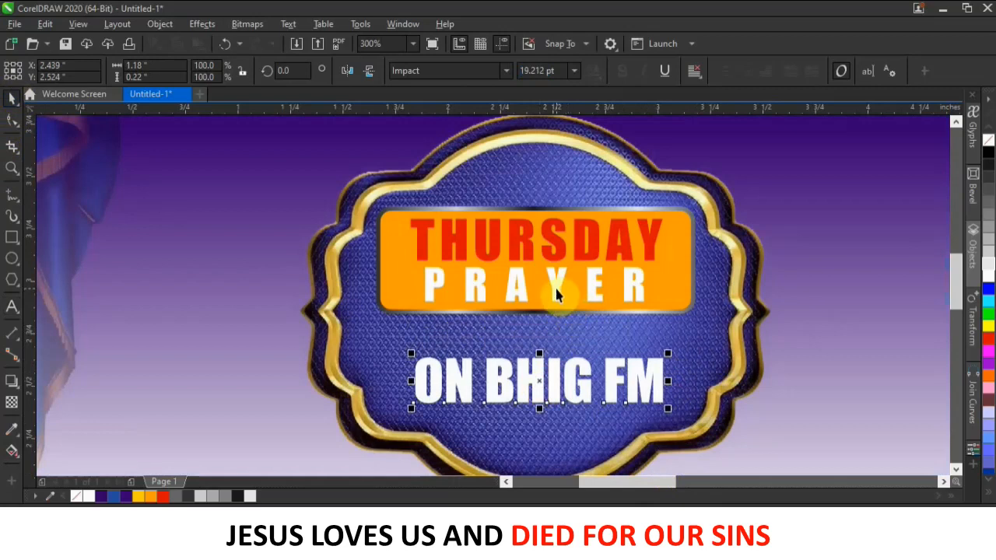
# Move PRAYER down above ON BHIG FM and drop a copy of it inside the orange banner.
pyautogui.moveTo(555, 293); pyautogui.dragTo(555, 339)
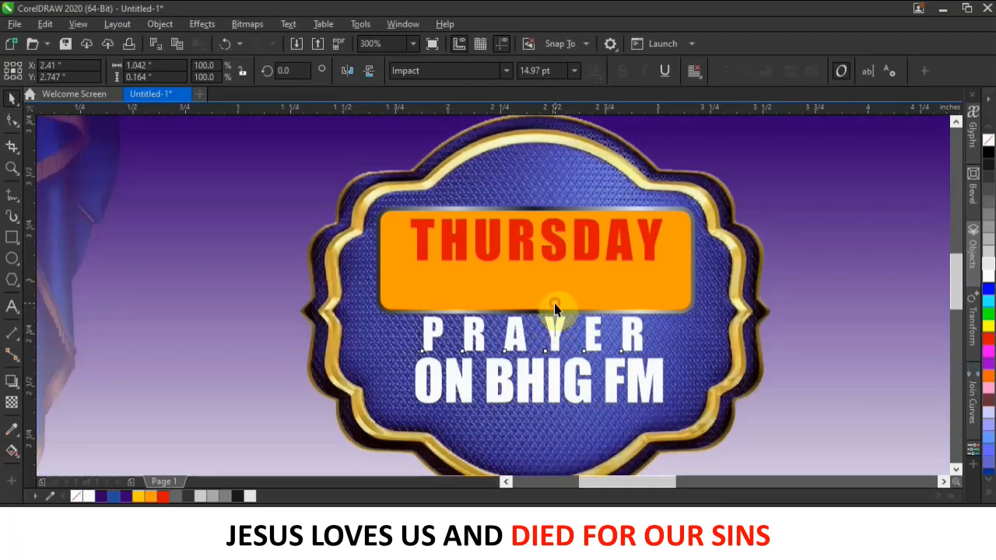
pyautogui.press('Escape')
pyautogui.moveTo(559, 335); pyautogui.dragTo(554, 281)
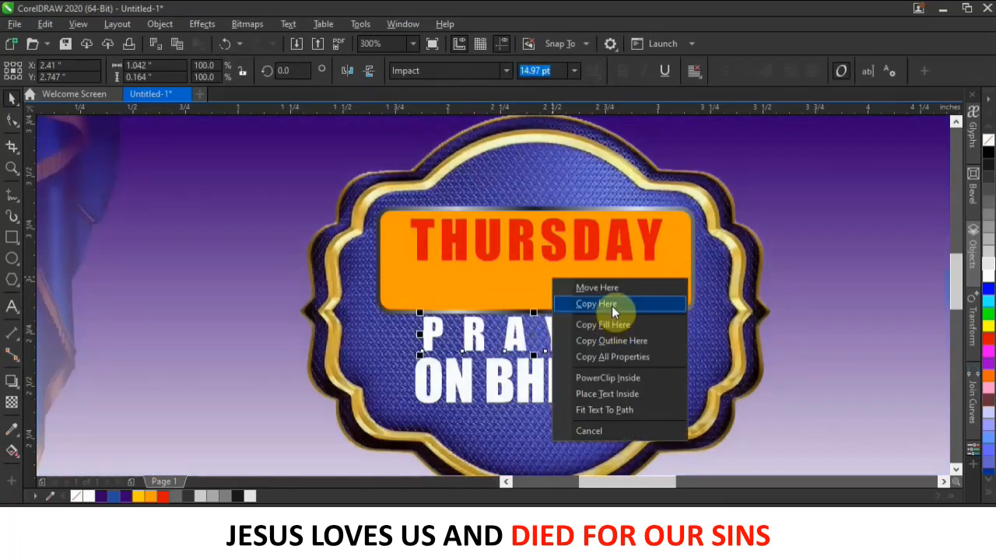
pyautogui.click(613, 303)
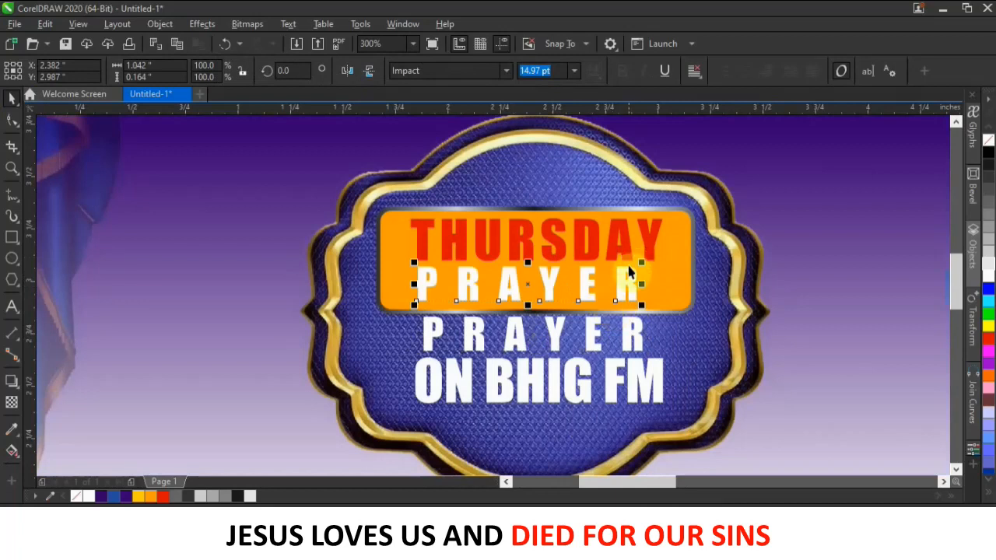
pyautogui.click(644, 279)
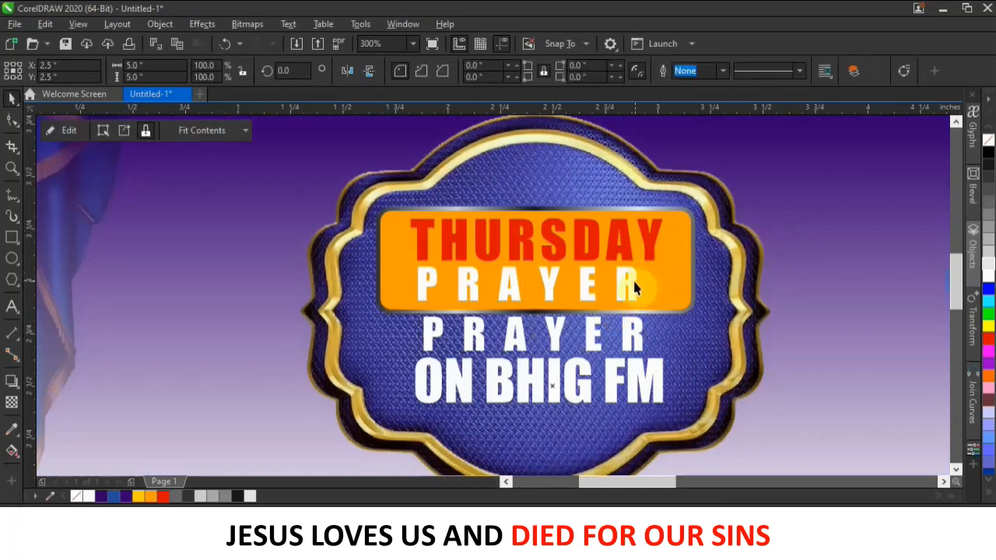
pyautogui.click(621, 281)
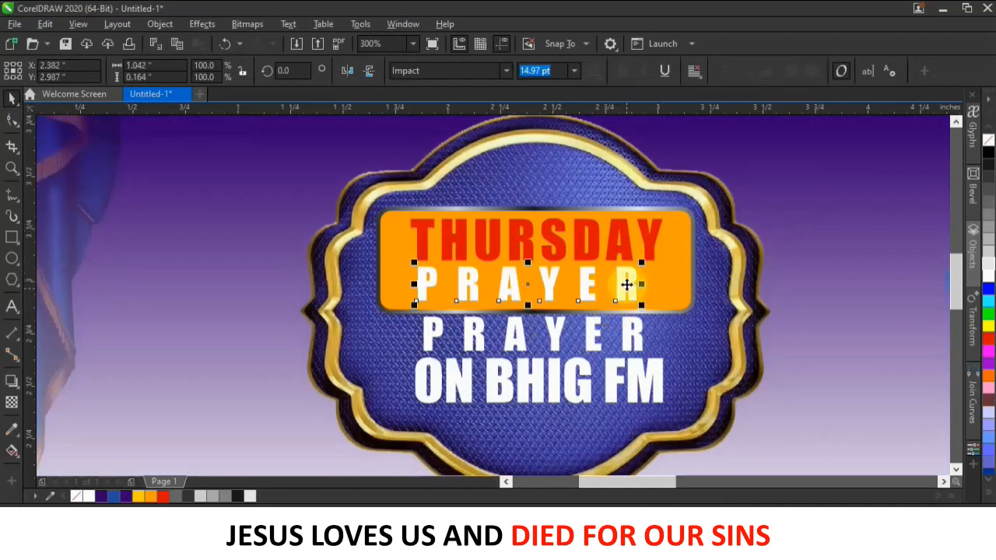
pyautogui.doubleClick(632, 282)
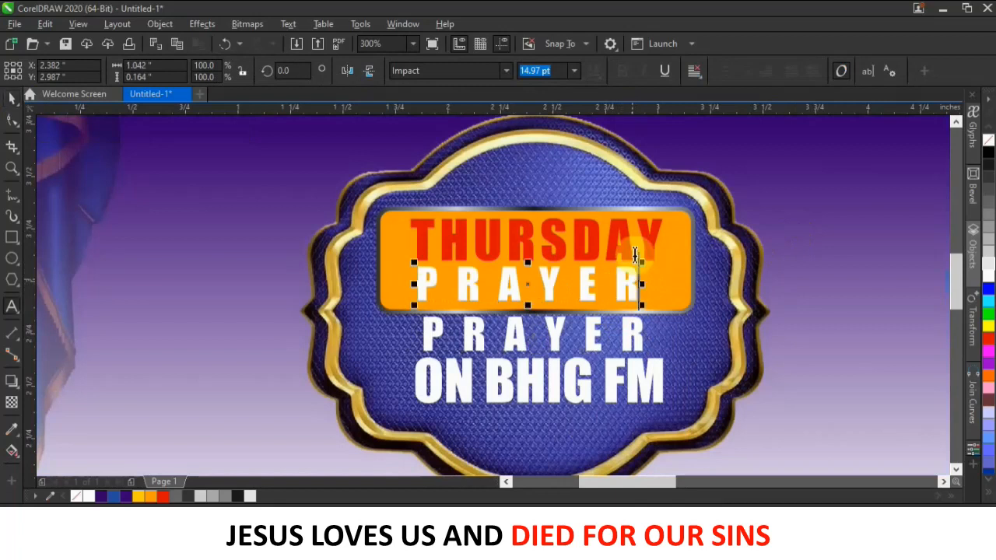
pyautogui.click(9, 98)
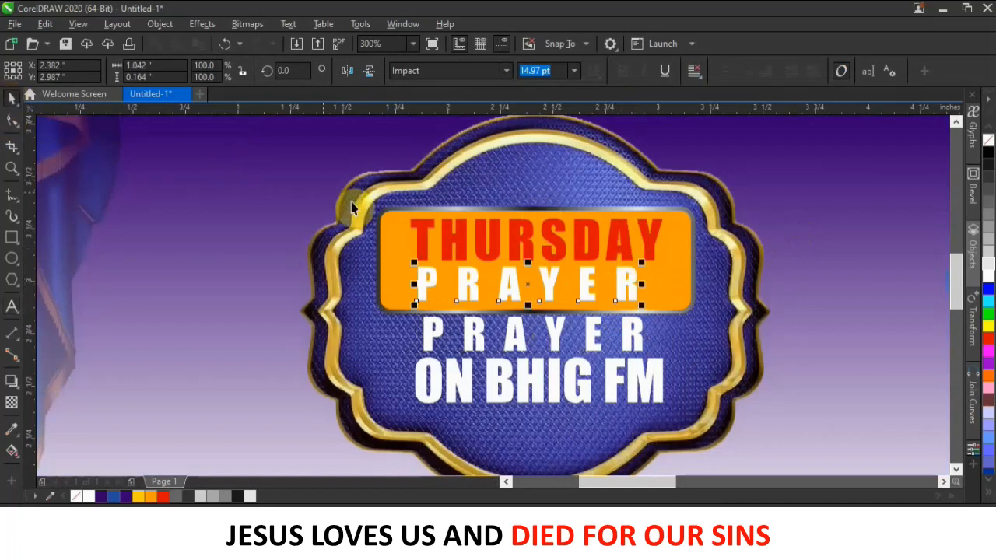
# Make THURSDAY white, retype the banner copy as red MORNING, and shrink it to about 90%.
pyautogui.click(488, 234)
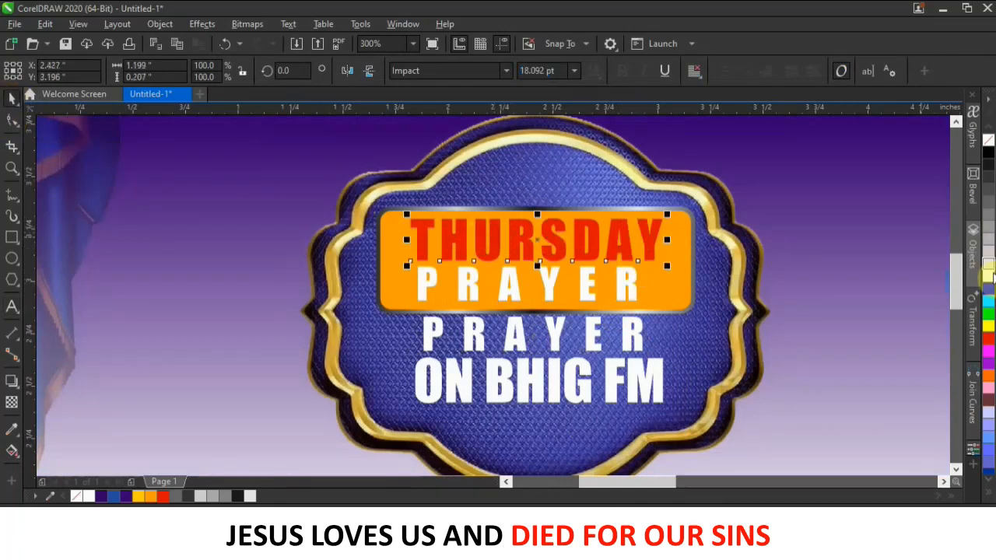
pyautogui.click(989, 274)
pyautogui.doubleClick(629, 292)
pyautogui.moveTo(631, 286); pyautogui.dragTo(296, 272)
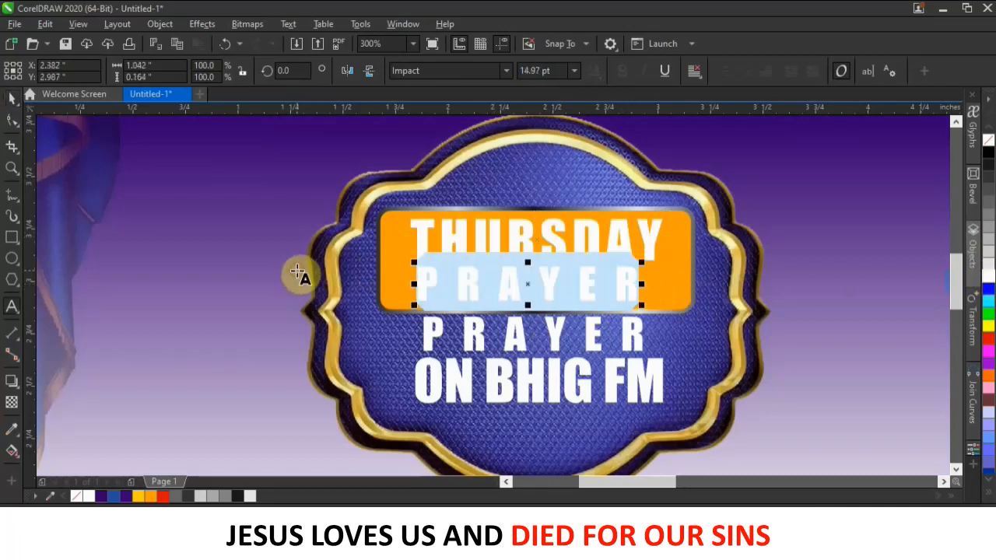
pyautogui.write('MORNING')
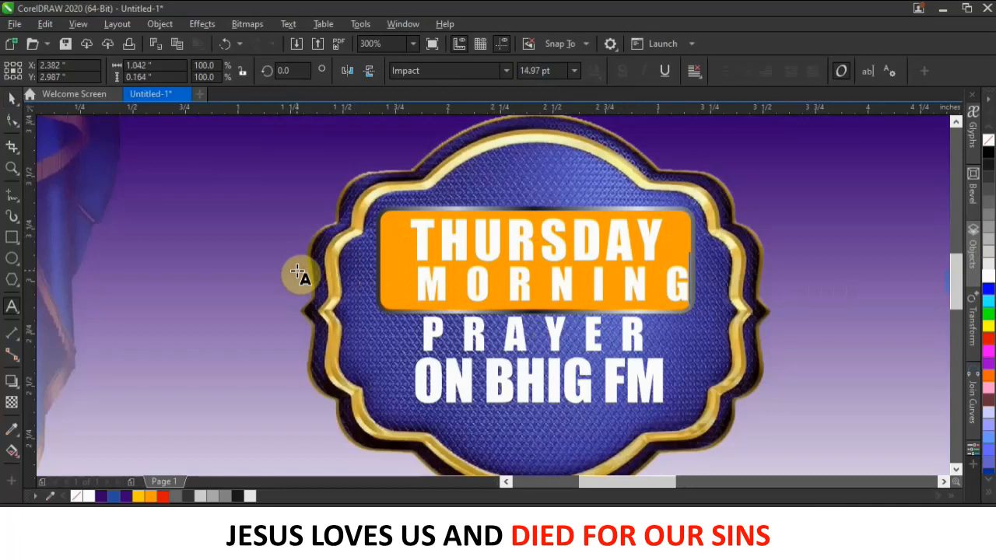
pyautogui.press('Escape')
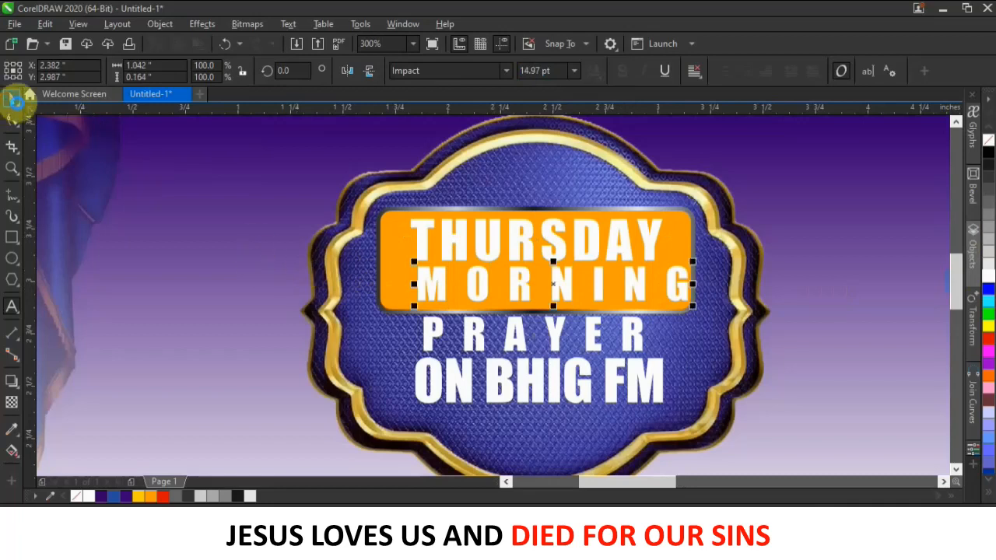
pyautogui.click(988, 339)
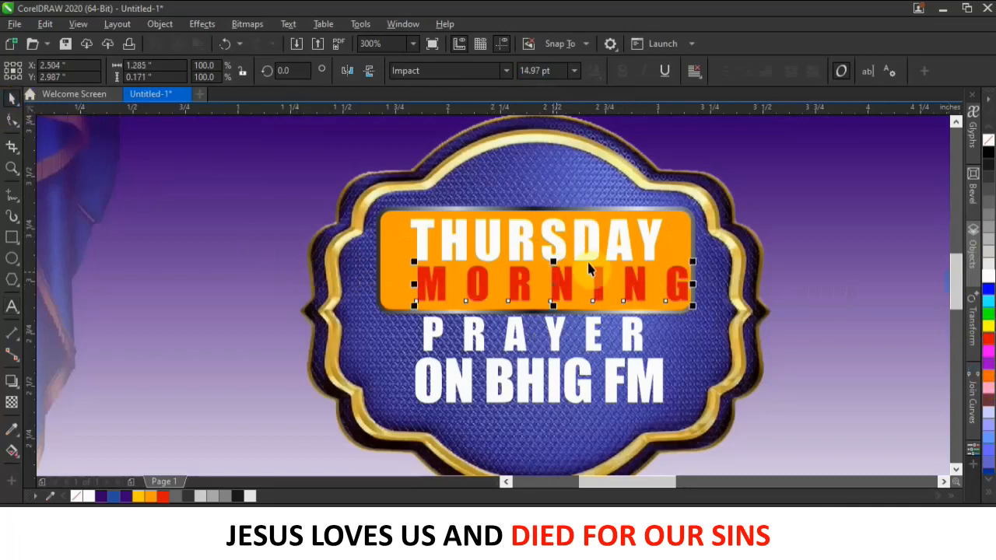
pyautogui.moveTo(693, 262); pyautogui.dragTo(667, 262)
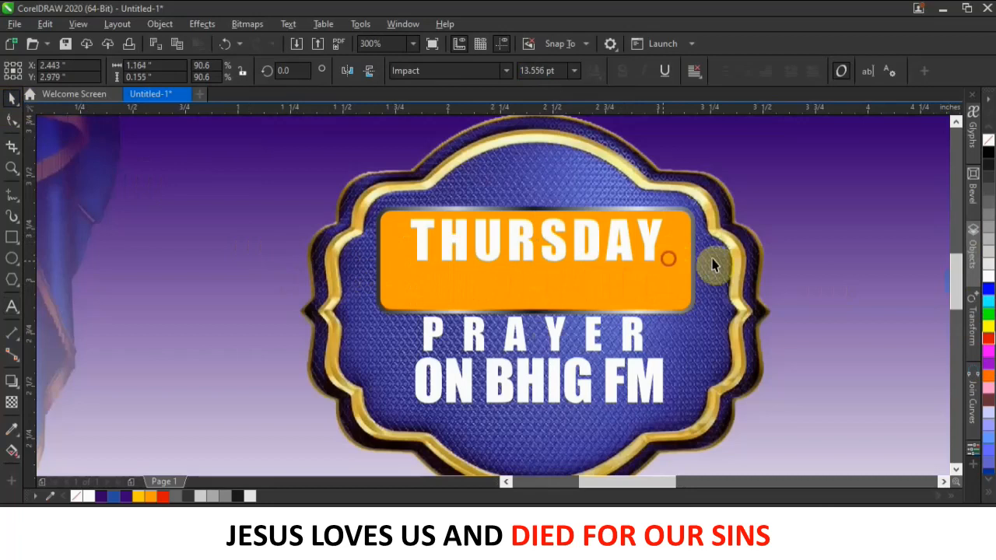
pyautogui.click(804, 233)
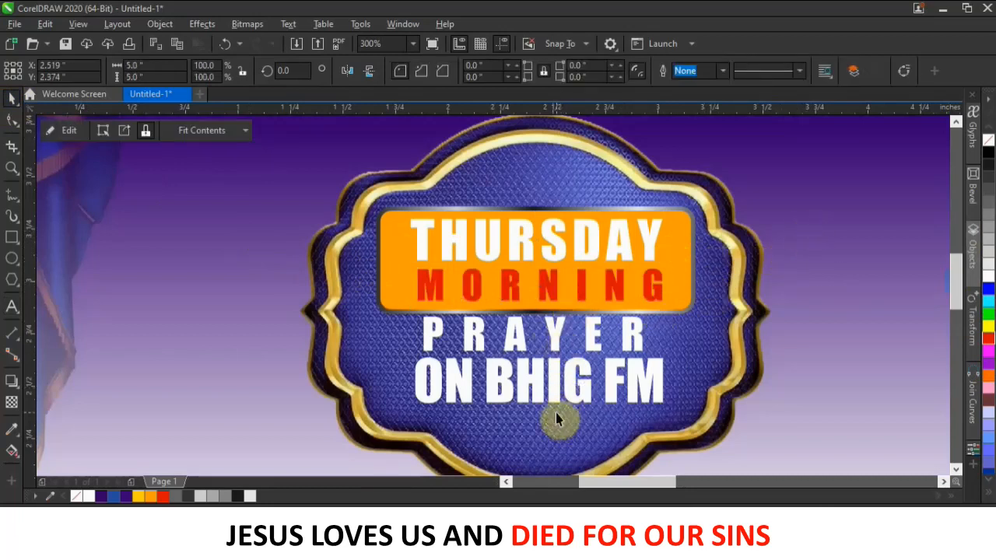
# Set PRAYER in Stretch Pro, tighten its letter spacing to match ON BHIG FM, and centre it.
pyautogui.click(551, 319)
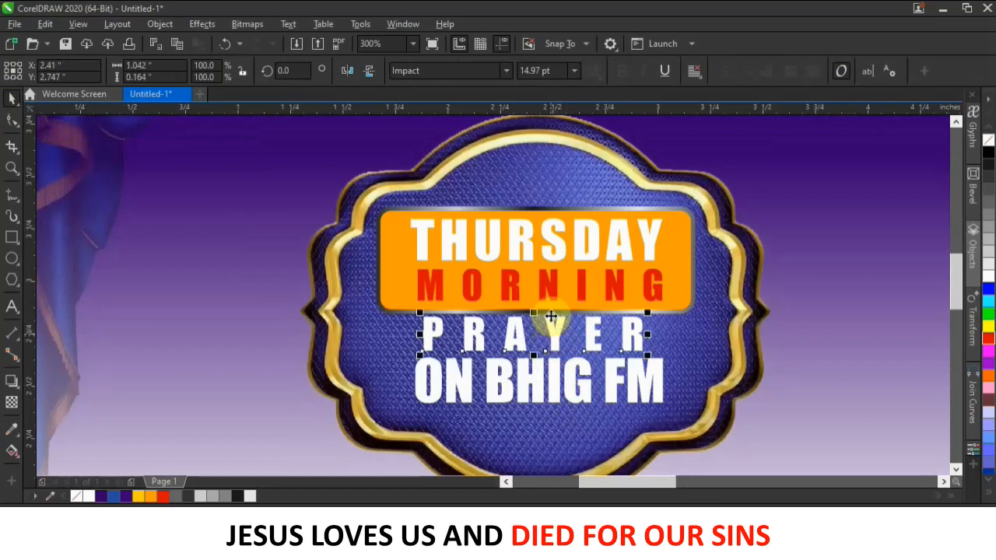
pyautogui.click(463, 71)
pyautogui.write('Stencil')
pyautogui.press('Return')
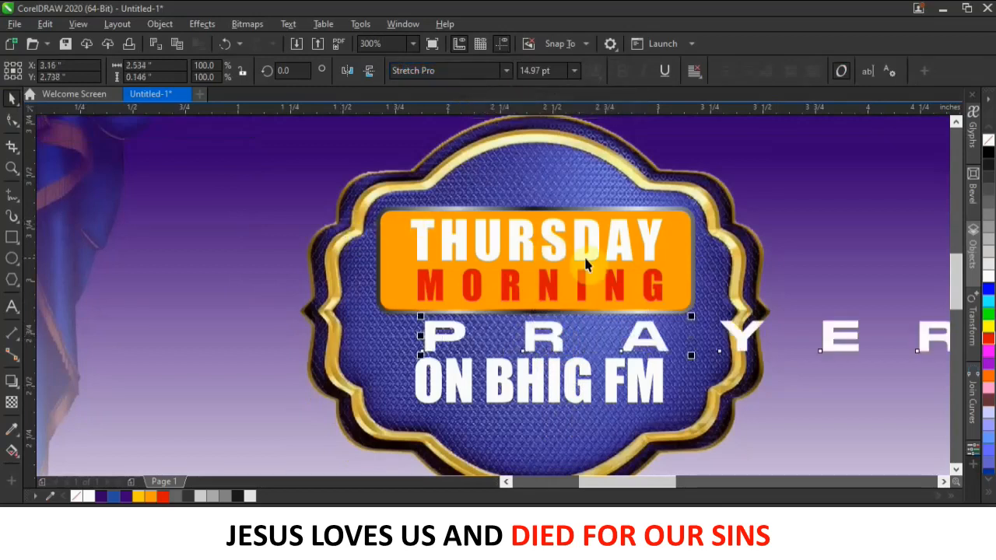
pyautogui.scroll(-2, 585, 265)
pyautogui.moveTo(773, 298); pyautogui.dragTo(639, 298)
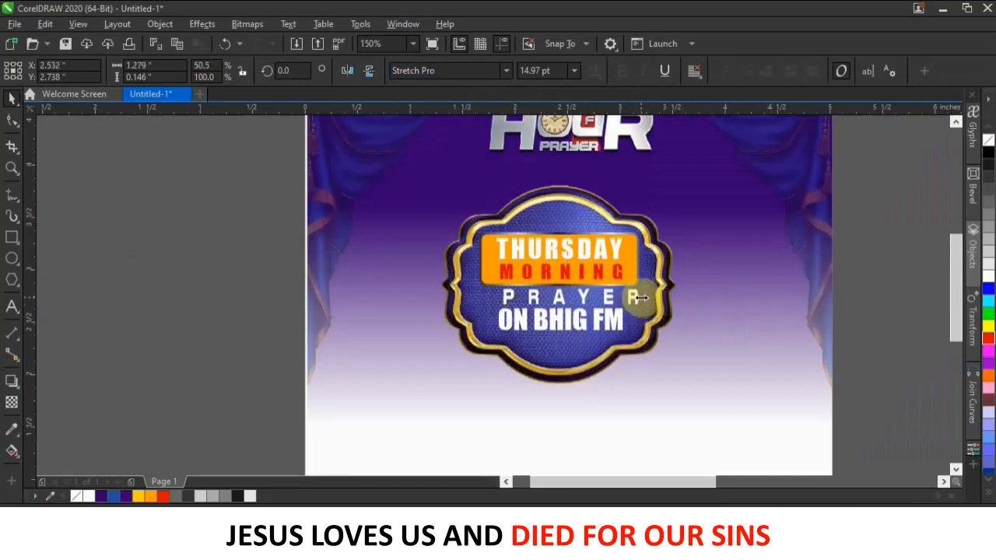
pyautogui.hotkey('ctrl', 'z')
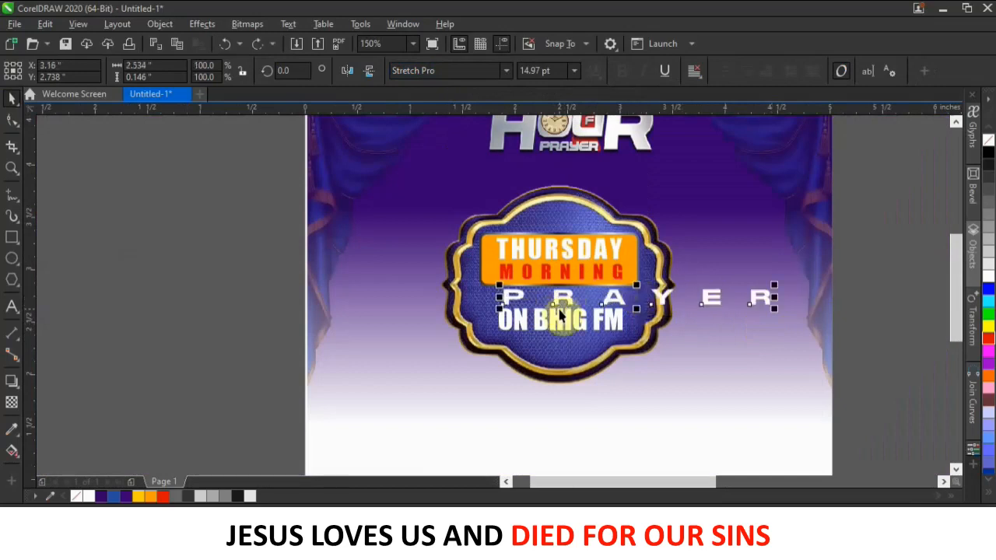
pyautogui.click(10, 125)
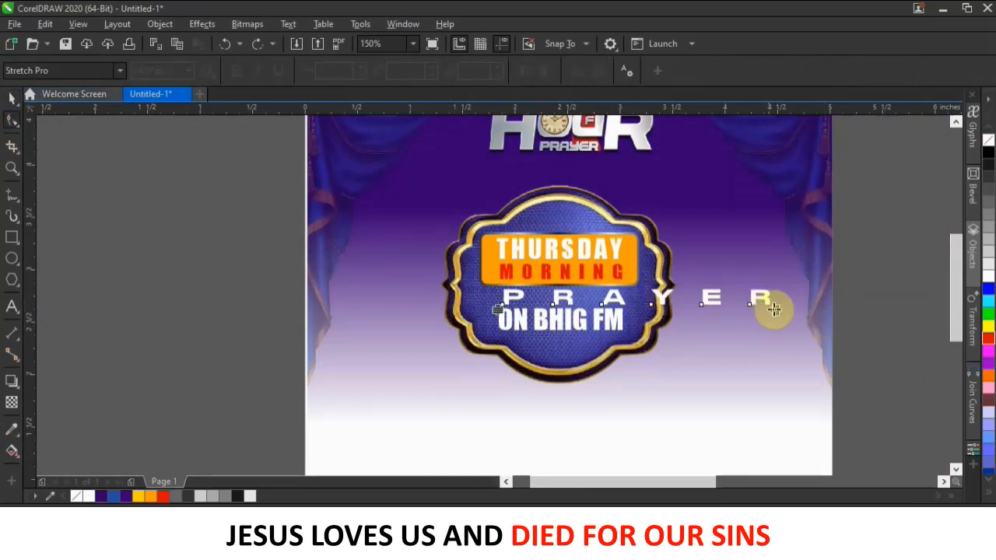
pyautogui.moveTo(775, 309); pyautogui.dragTo(644, 305)
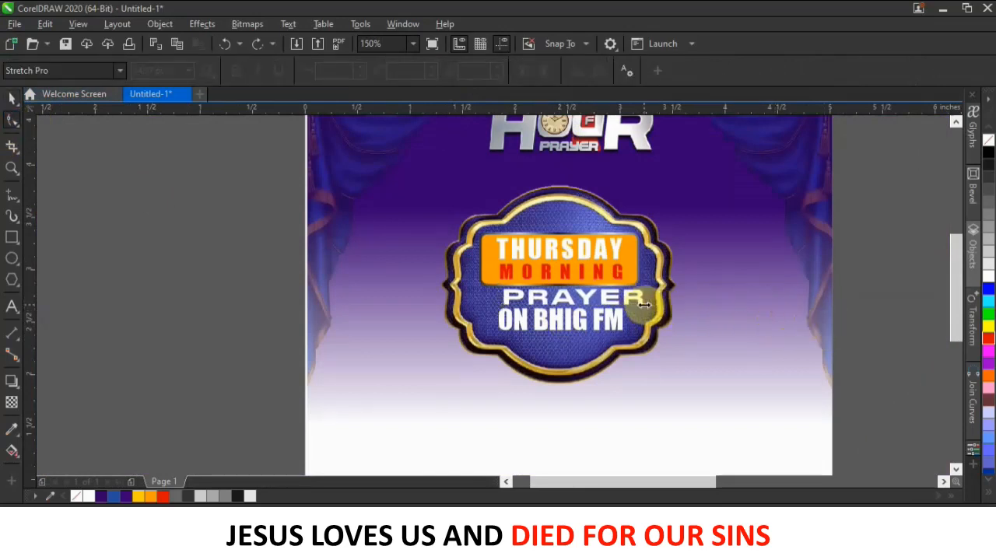
pyautogui.click(9, 97)
pyautogui.moveTo(584, 302); pyautogui.dragTo(570, 302)
pyautogui.scroll(2, 570, 302)
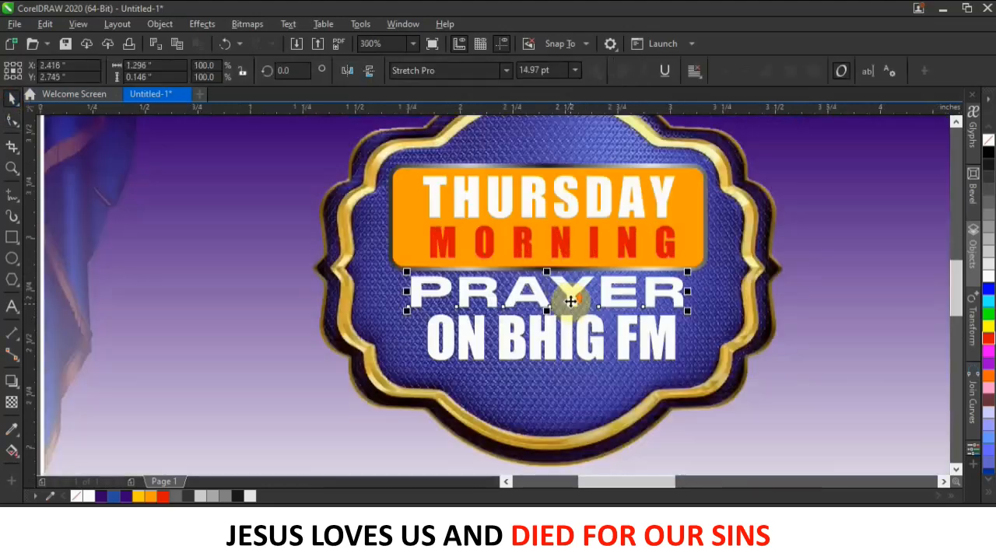
# Nudge ON BHIG FM slightly and start an Arial Narrow text line beneath it.
pyautogui.click(566, 351)
pyautogui.moveTo(566, 333); pyautogui.dragTo(560, 336)
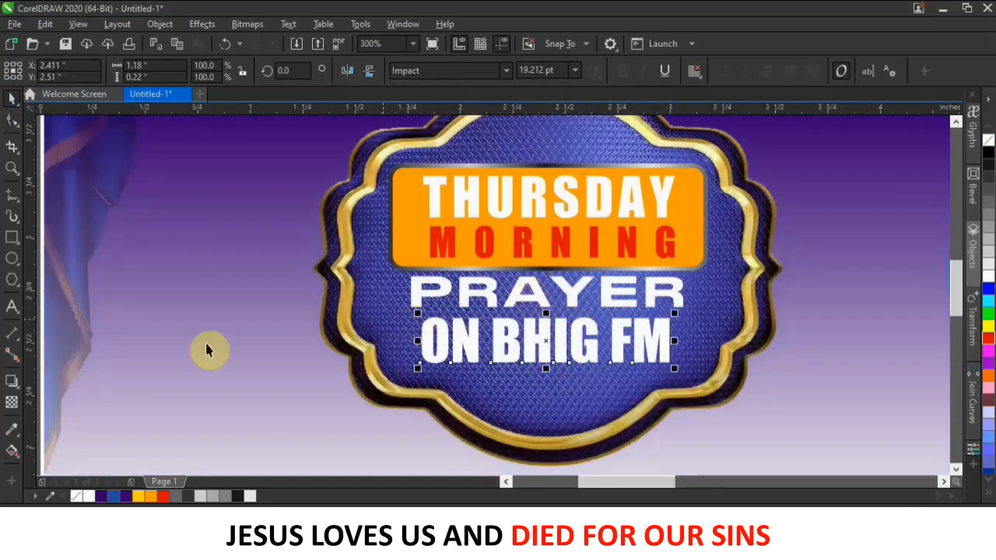
pyautogui.click(12, 307)
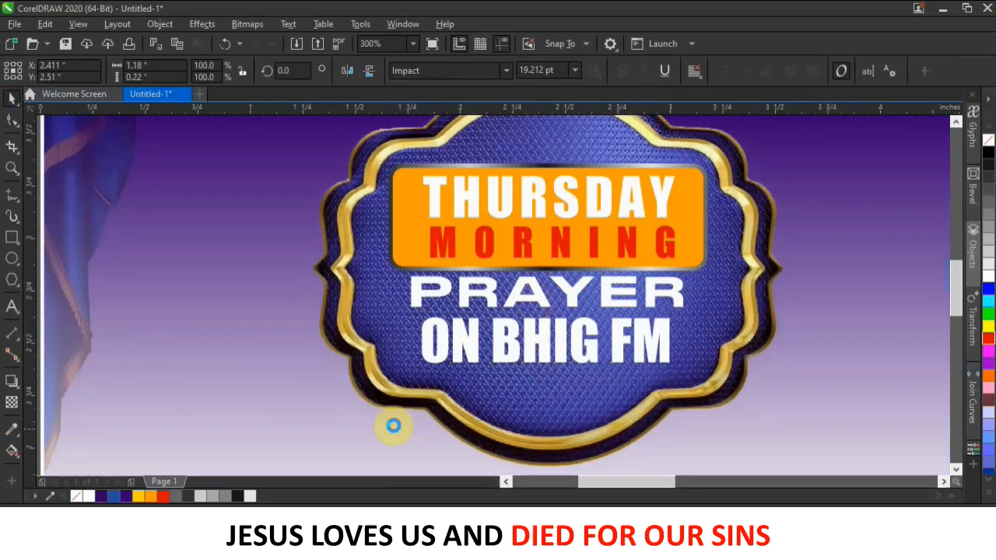
pyautogui.click(509, 411)
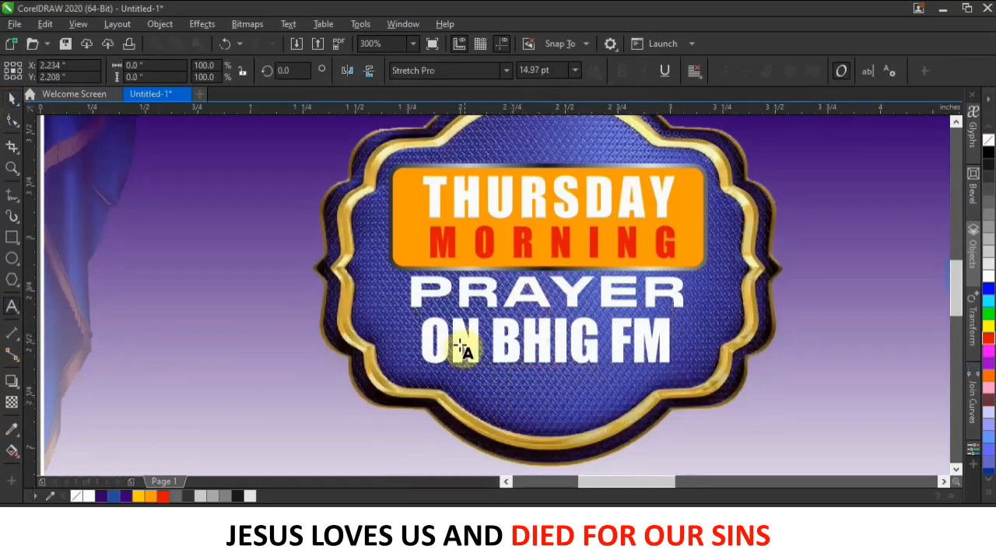
pyautogui.click(504, 71)
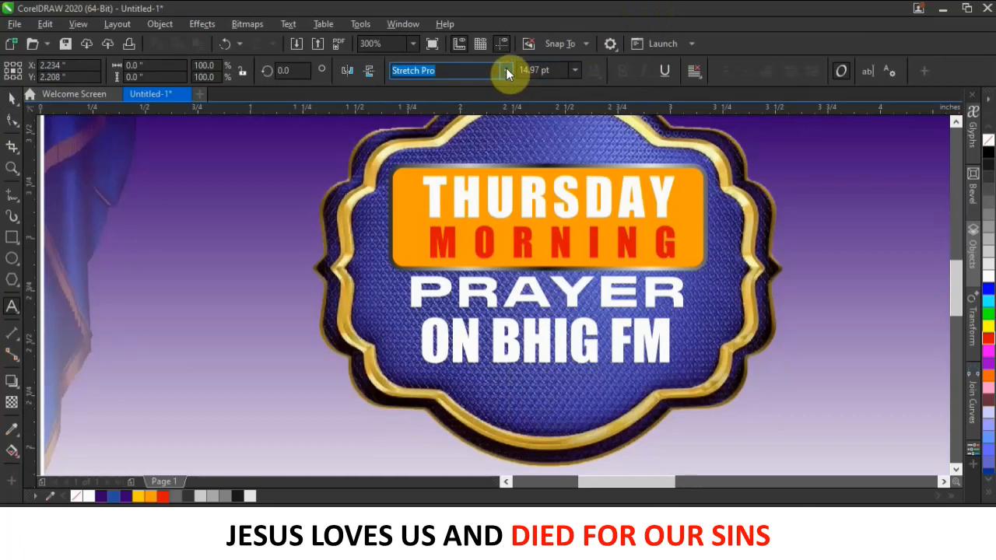
pyautogui.click(506, 71)
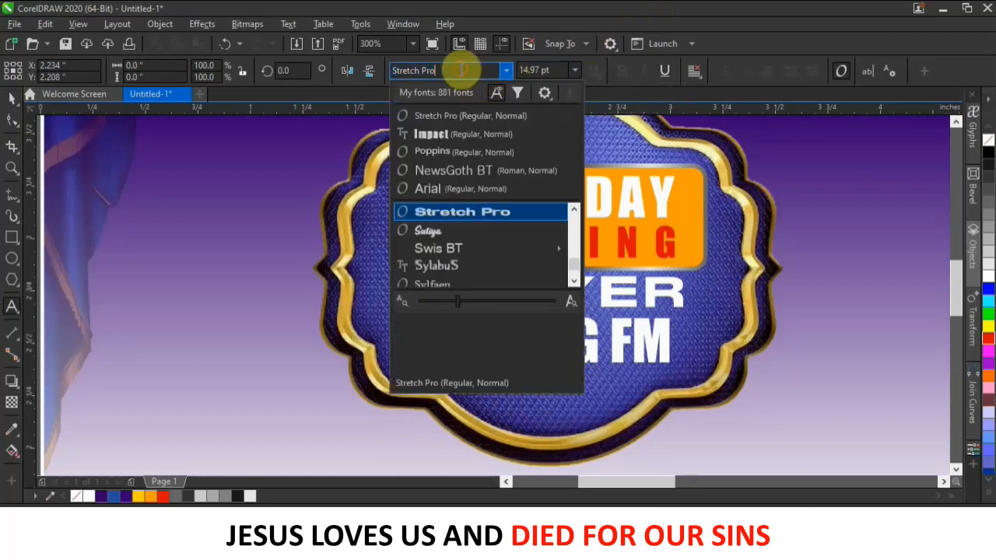
pyautogui.moveTo(440, 67); pyautogui.dragTo(351, 66)
pyautogui.write('Ari')
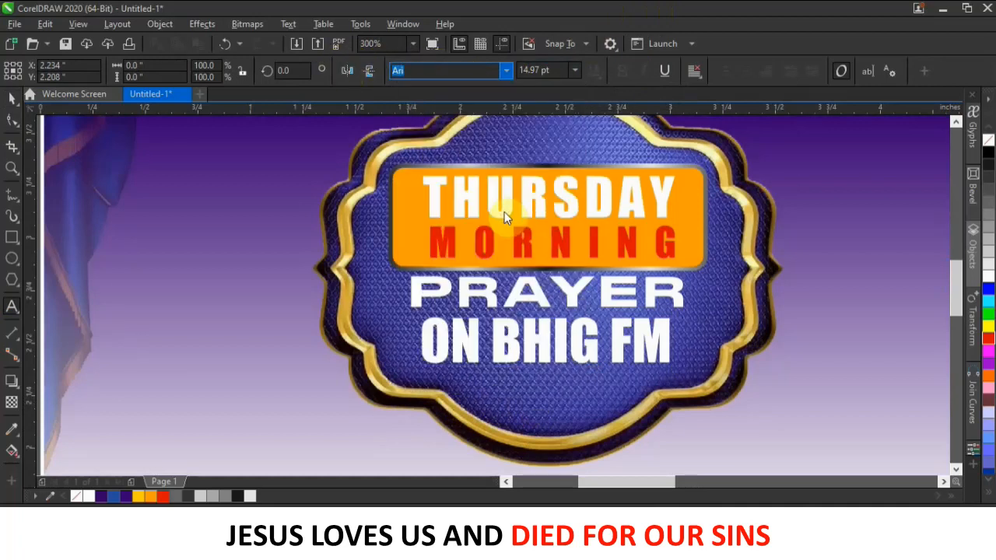
pyautogui.click(526, 392)
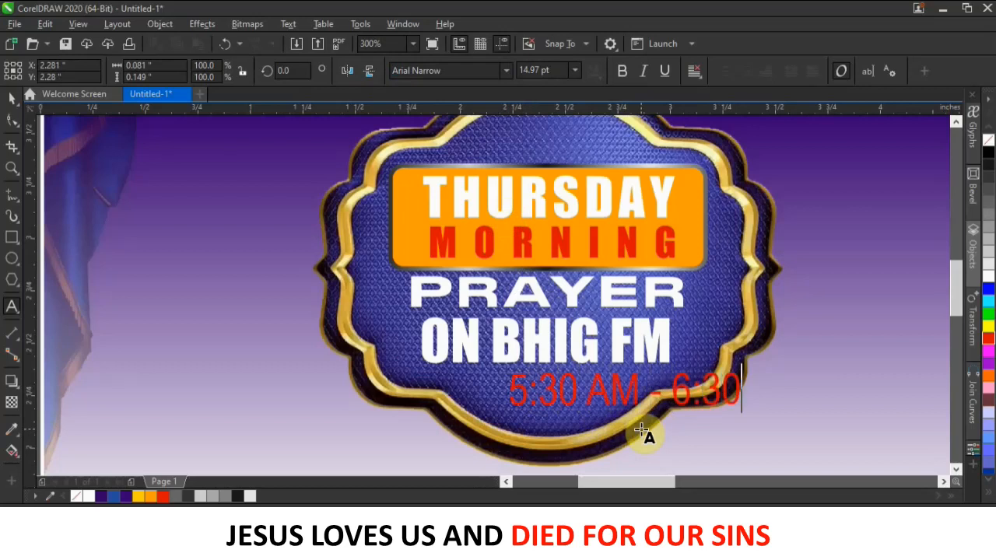
# Finish the time line as 5:30 AM - 6:30AM in bold, shrunk to about 8.47 pt and centred under ON BHIG FM.
pyautogui.write('AM')
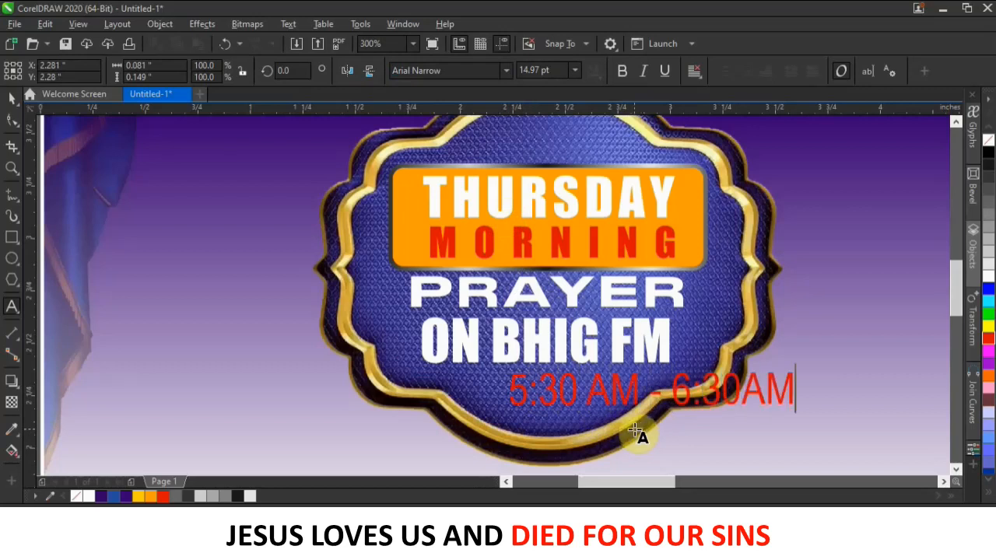
pyautogui.click(16, 102)
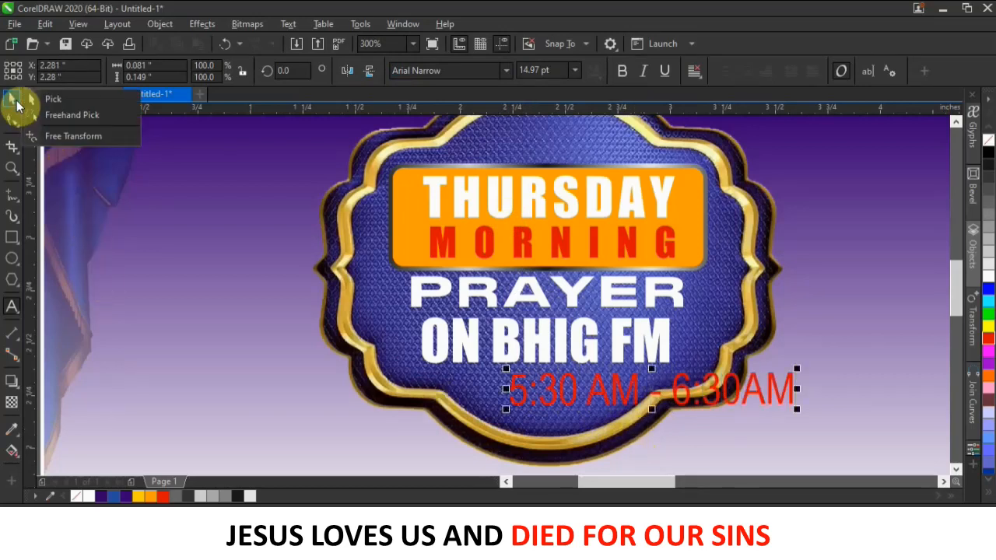
pyautogui.click(623, 71)
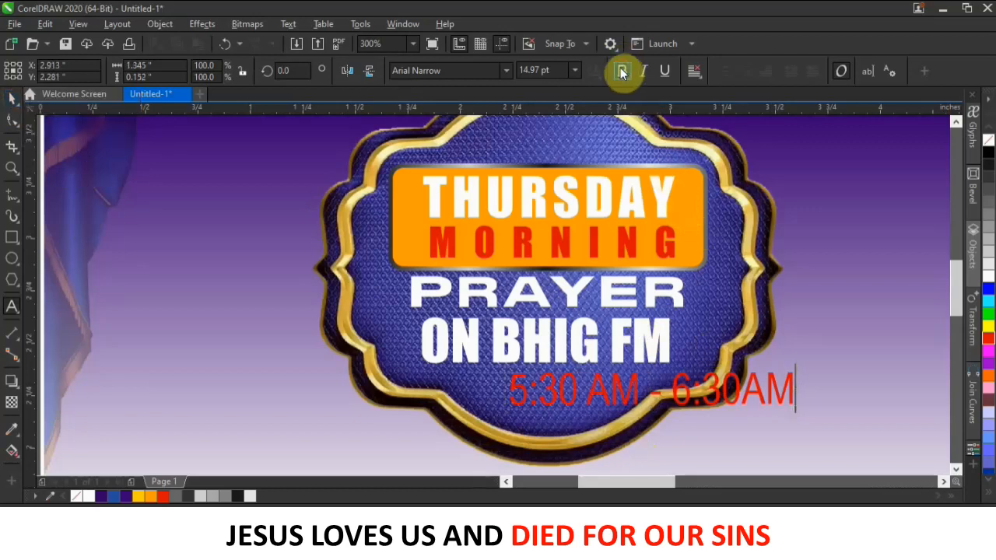
pyautogui.click(13, 103)
pyautogui.click(623, 71)
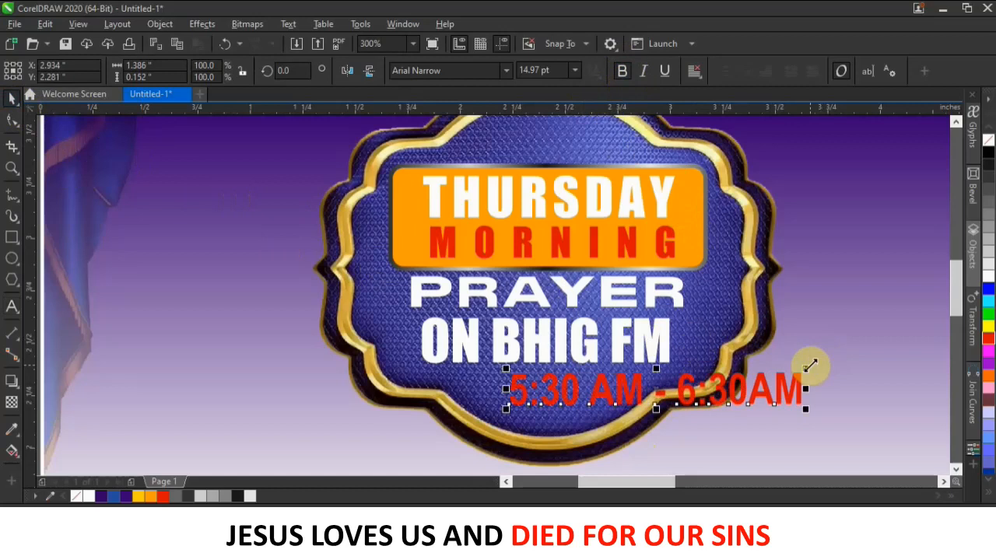
pyautogui.moveTo(797, 367); pyautogui.dragTo(703, 377)
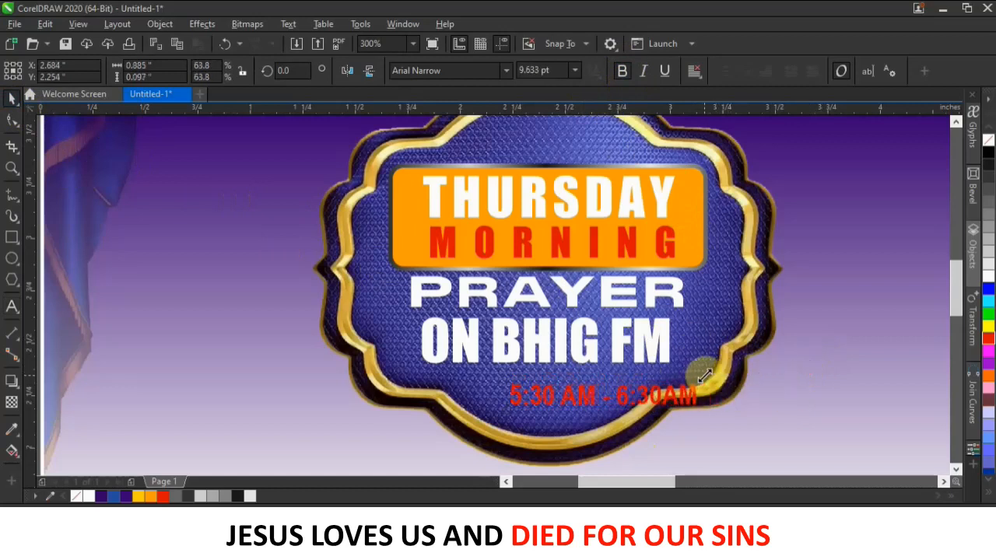
pyautogui.moveTo(611, 397); pyautogui.dragTo(589, 392)
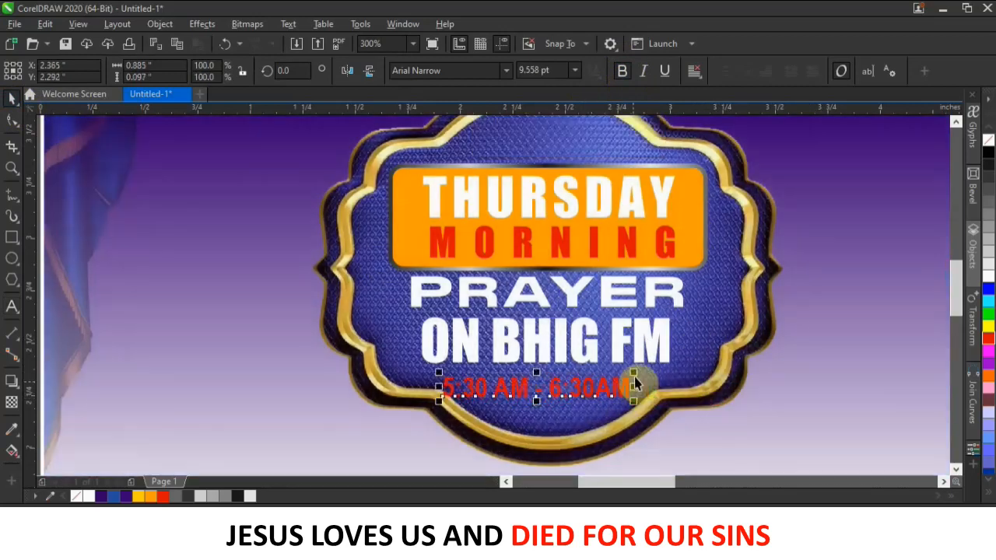
pyautogui.moveTo(627, 365); pyautogui.dragTo(590, 391)
pyautogui.click(576, 390)
# Move ON BHIG FM and PRAYER slightly down on the badge.
pyautogui.scroll(-2, 599, 378)
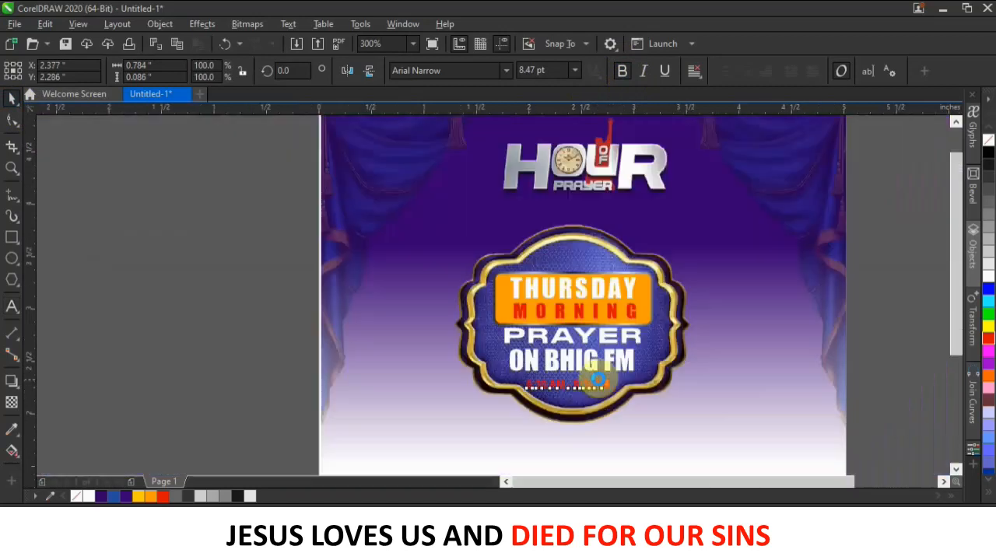
pyautogui.scroll(1, 597, 382)
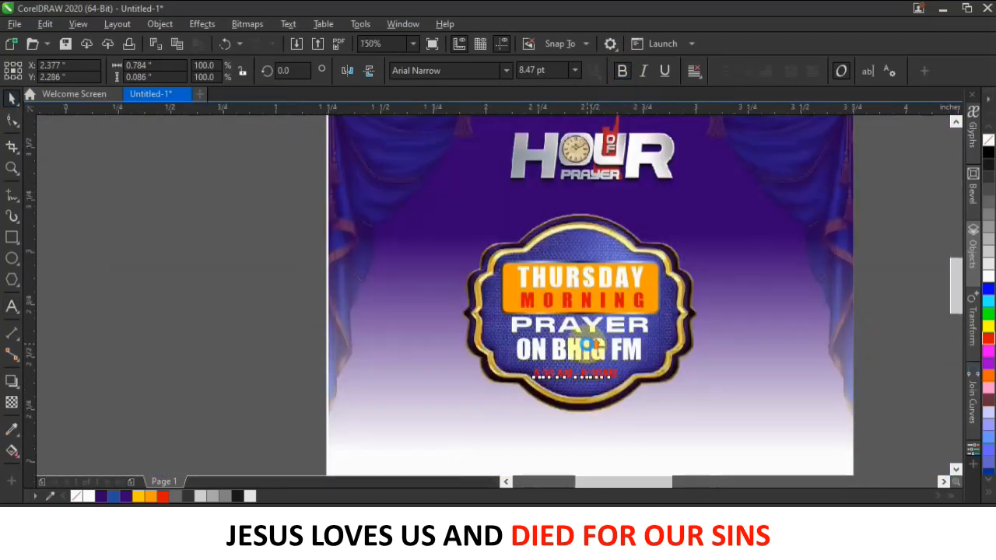
pyautogui.scroll(1, 589, 390)
pyautogui.moveTo(606, 360); pyautogui.dragTo(606, 365)
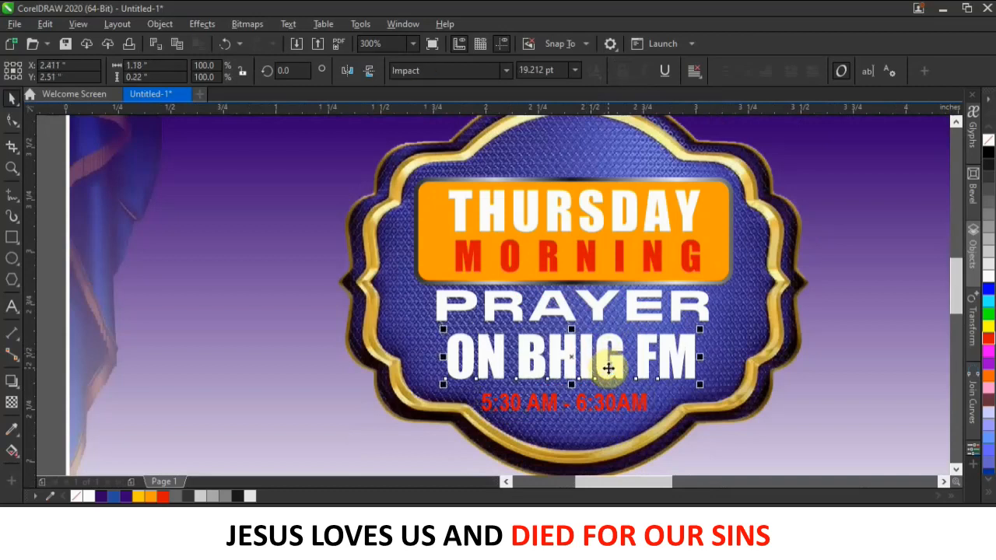
pyautogui.click(594, 321)
pyautogui.moveTo(594, 320); pyautogui.dragTo(595, 331)
# Stretch the orange panel and its border taller downward and nudge THURSDAY down.
pyautogui.click(727, 261)
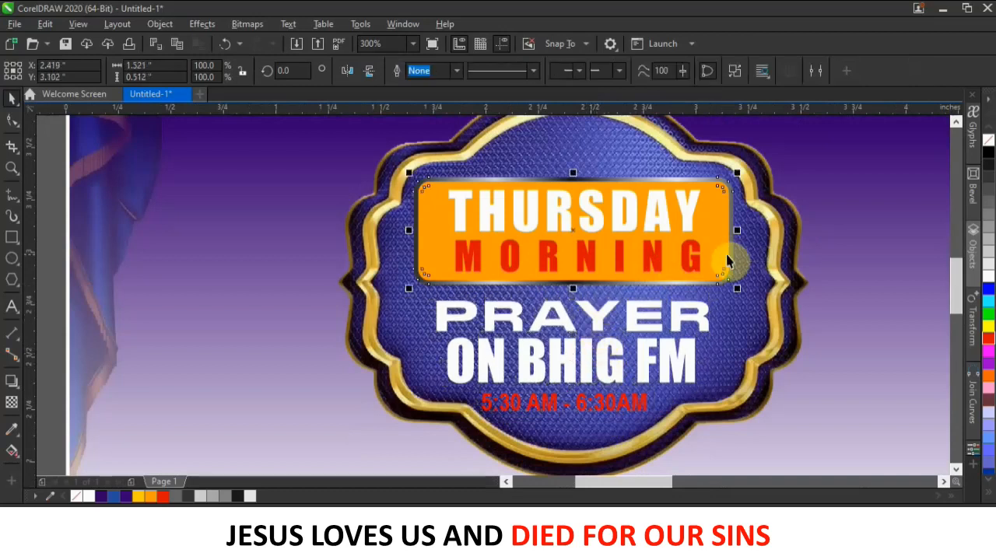
pyautogui.keyDown('shift'); pyautogui.click(583, 284); pyautogui.keyUp('shift')
pyautogui.moveTo(573, 289); pyautogui.dragTo(574, 298)
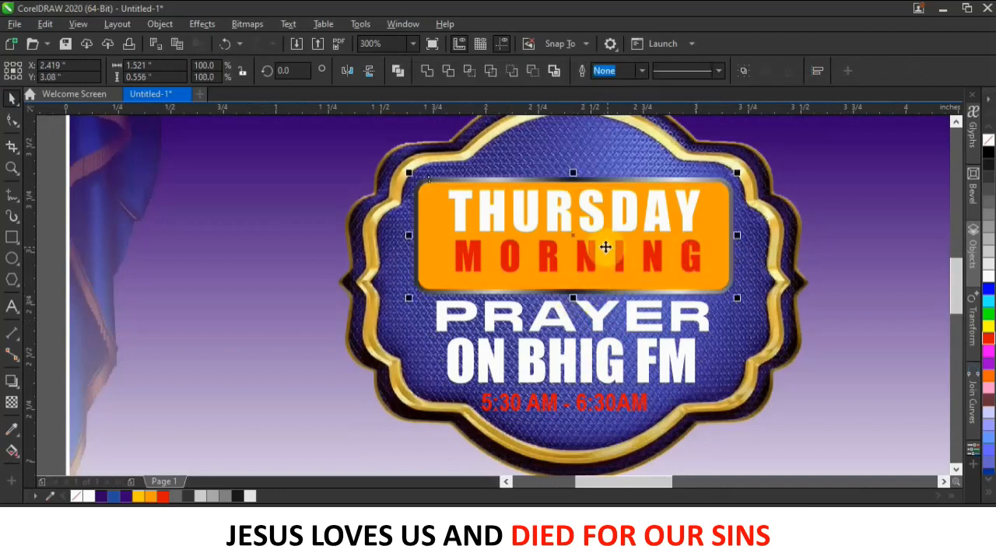
pyautogui.click(649, 255)
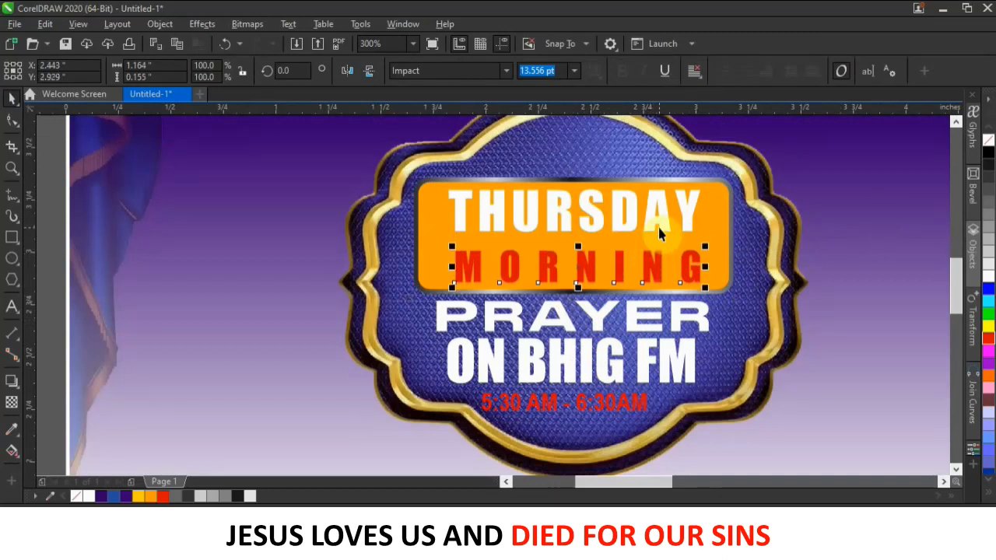
pyautogui.click(658, 222)
pyautogui.press('Down')
pyautogui.press('Down')
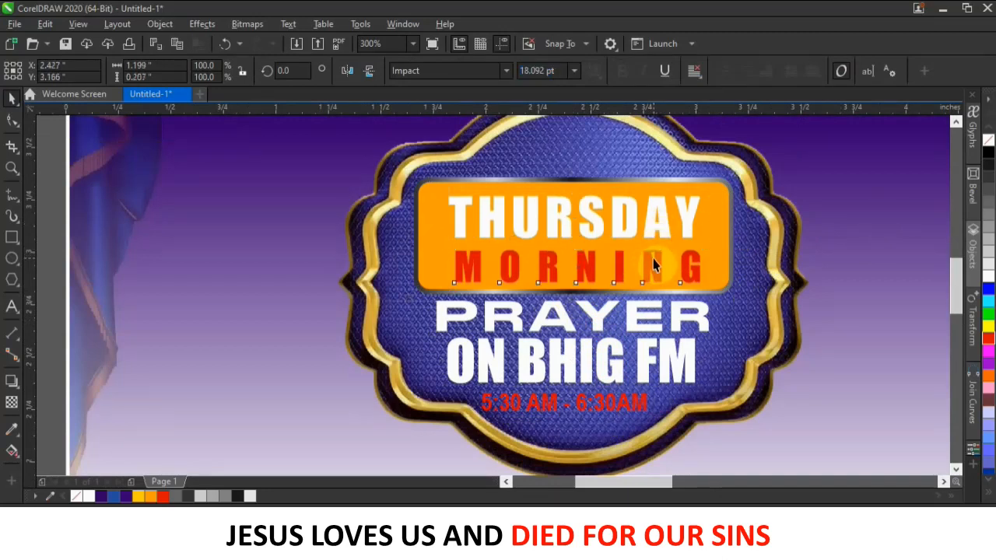
pyautogui.click(660, 257)
pyautogui.scroll(-2, 686, 220)
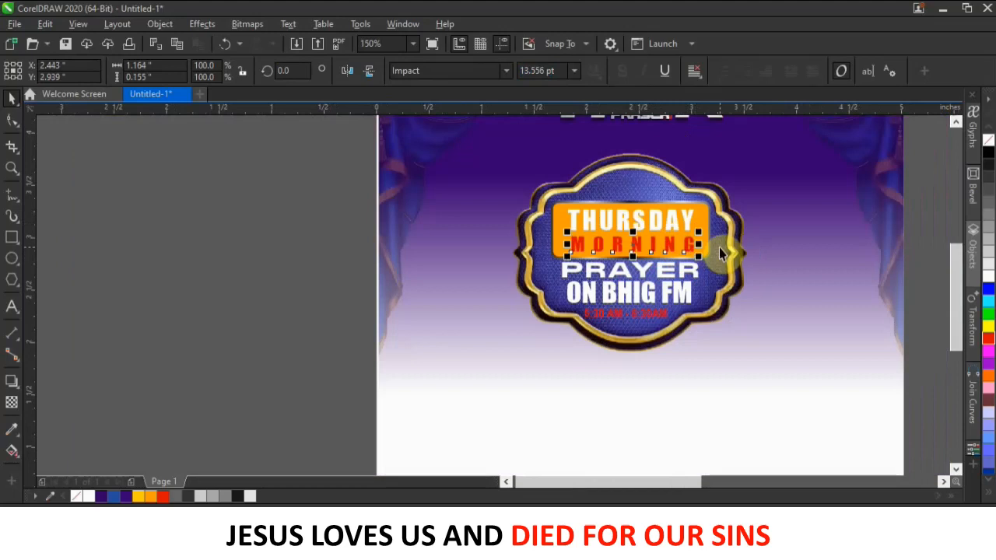
# Centre the background image on the page with the P key.
pyautogui.scroll(-2, 719, 247)
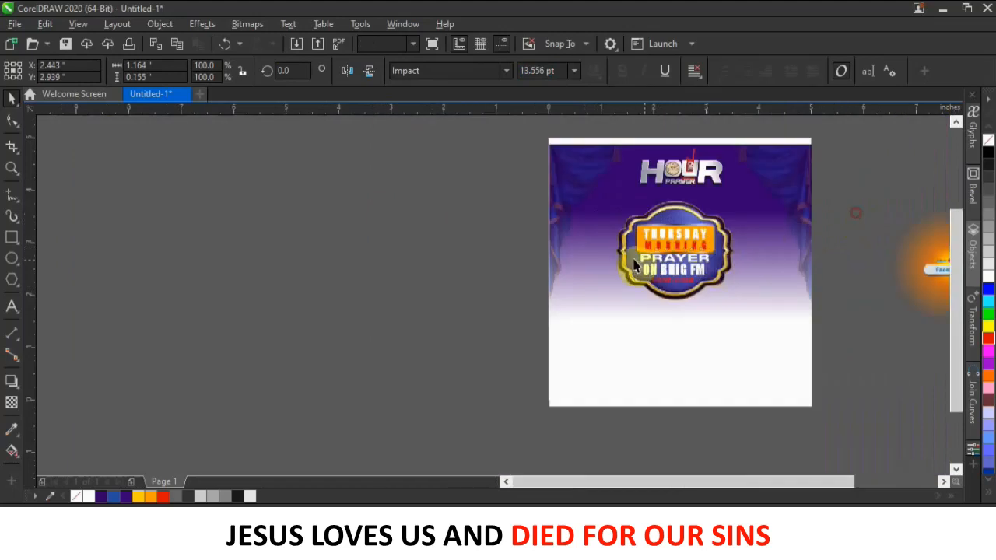
pyautogui.scroll(1, 696, 229)
pyautogui.scroll(-1, 695, 229)
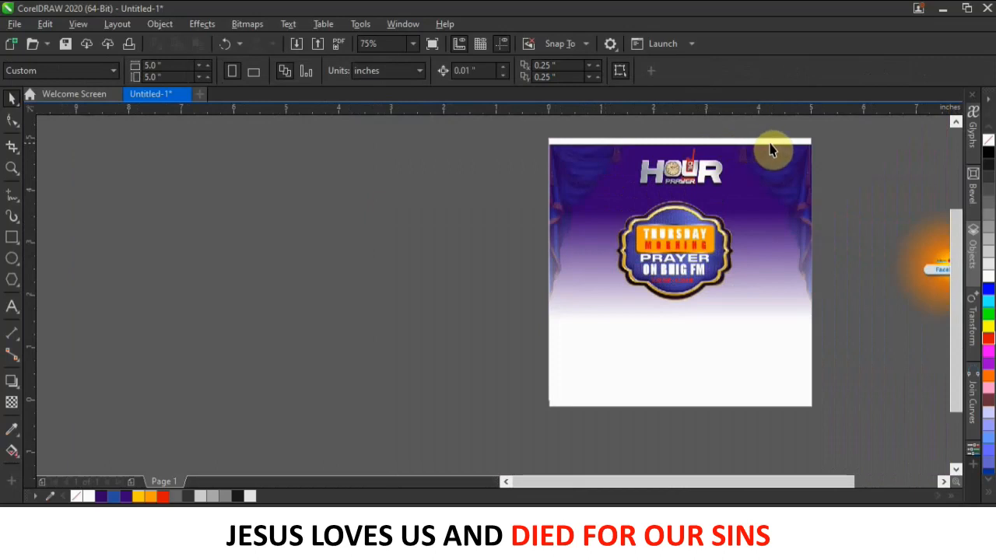
pyautogui.click(621, 159)
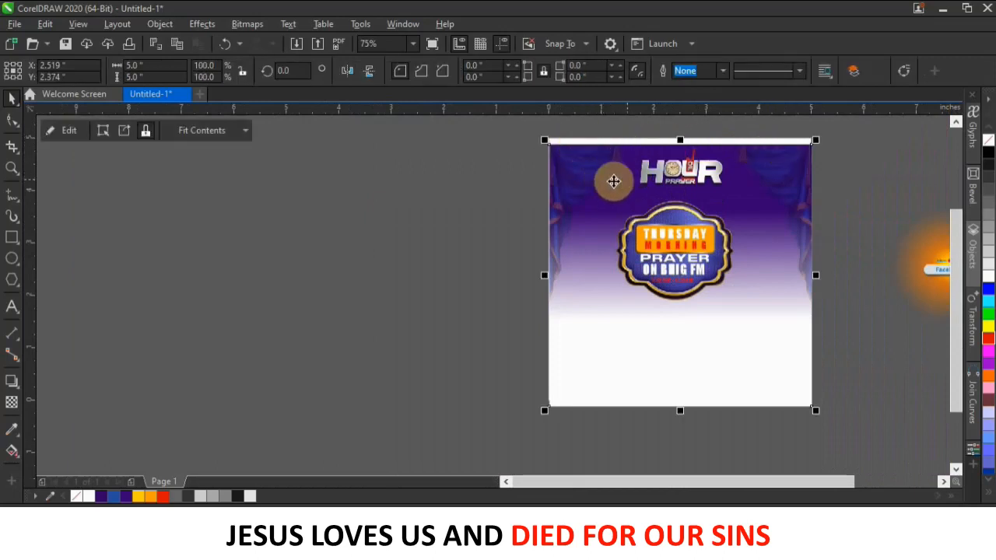
pyautogui.press('p')
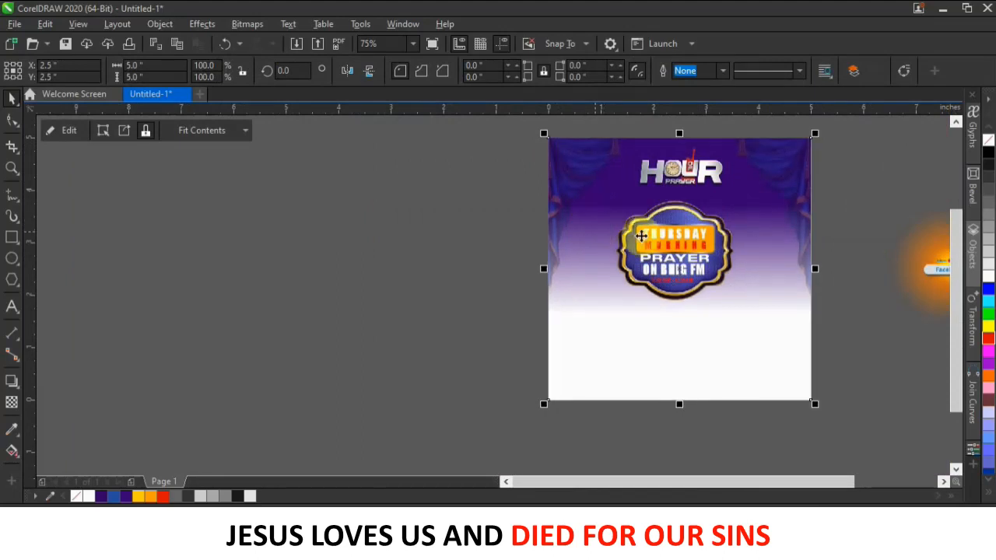
pyautogui.click(848, 153)
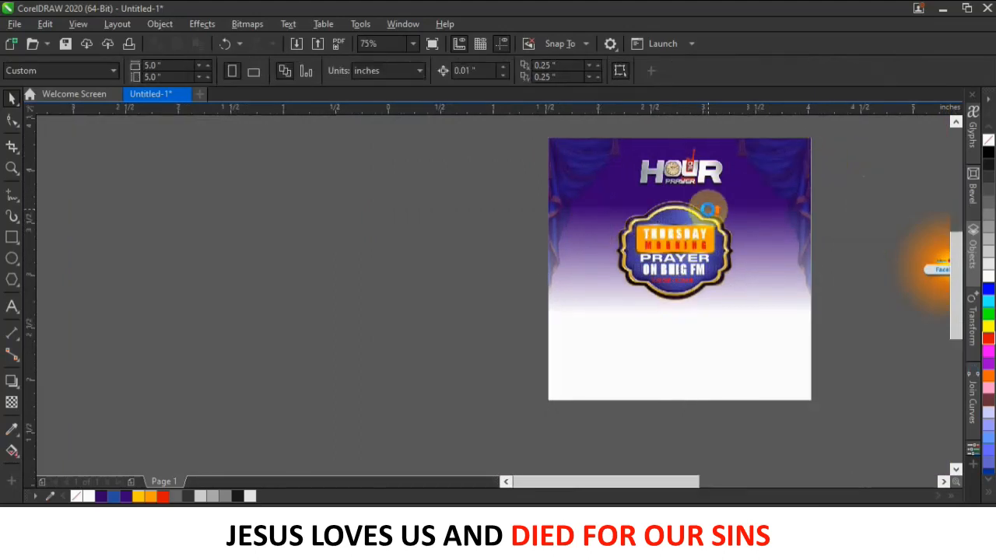
# Enlarge the whole badge slightly and nudge it left and up just under the HOUR logo.
pyautogui.scroll(2, 697, 257)
pyautogui.scroll(-1, 622, 272)
pyautogui.scroll(-2, 620, 278)
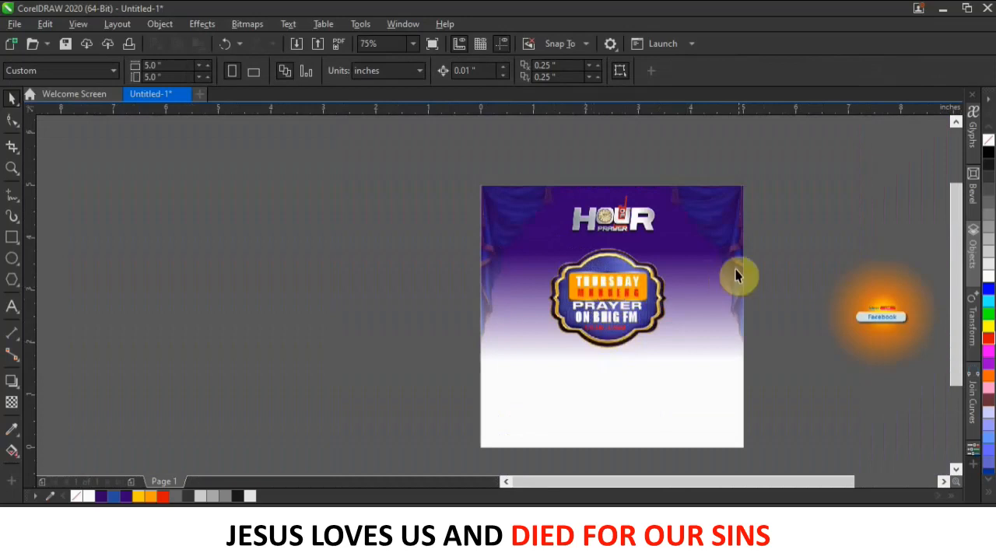
pyautogui.moveTo(782, 247); pyautogui.dragTo(453, 385)
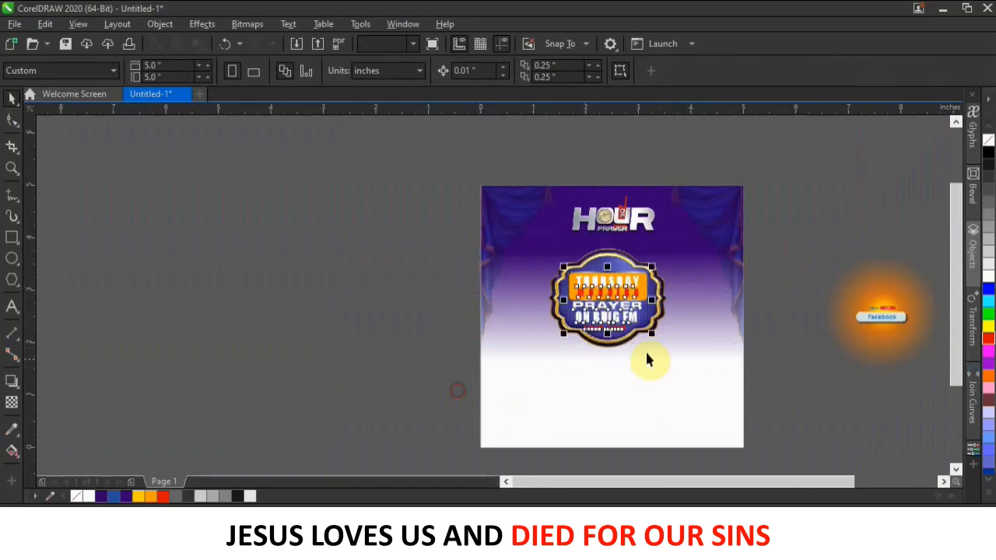
pyautogui.moveTo(429, 231); pyautogui.dragTo(697, 341)
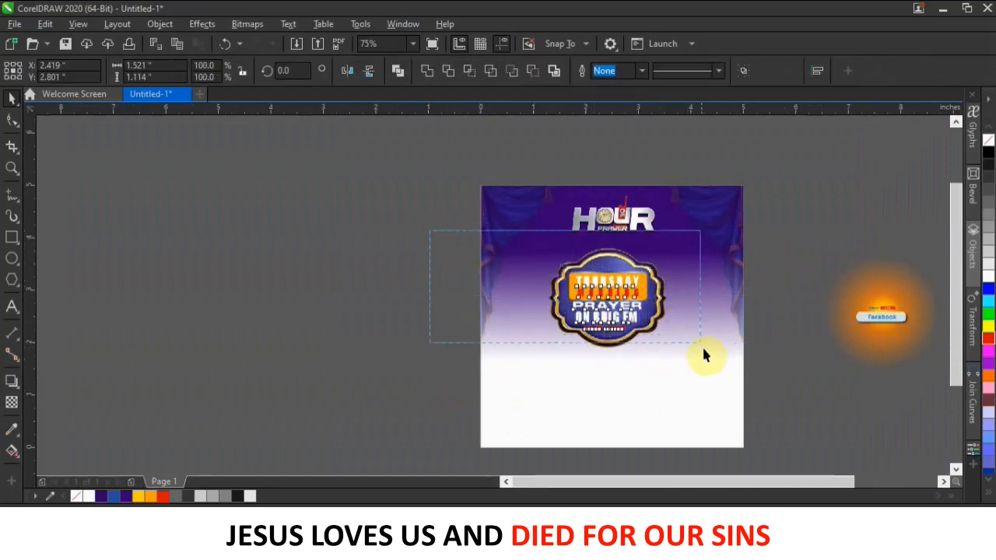
pyautogui.moveTo(731, 415); pyautogui.dragTo(730, 413)
pyautogui.moveTo(679, 355); pyautogui.dragTo(695, 374)
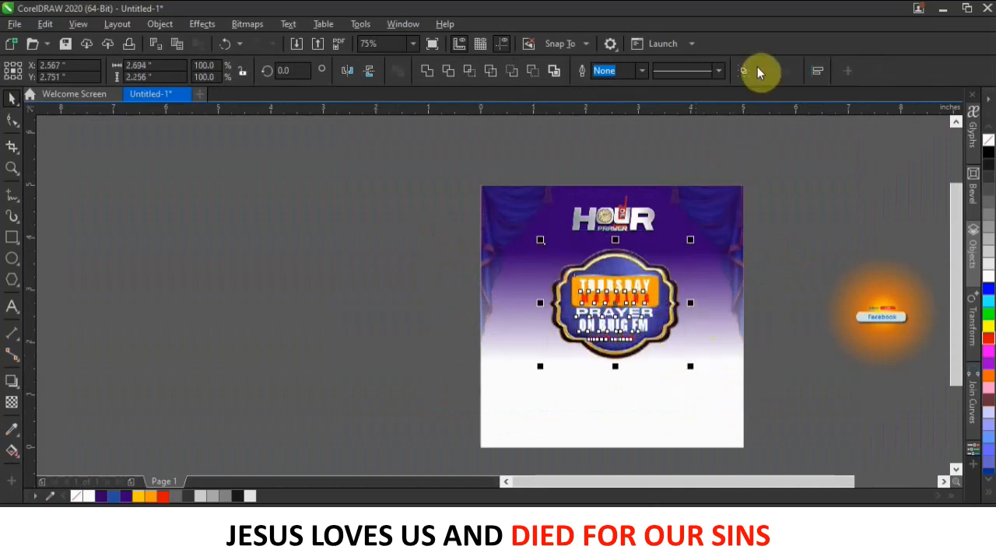
pyautogui.moveTo(661, 334)
pyautogui.mouseDown()
pyautogui.moveTo(640, 313)
pyautogui.moveTo(653, 327)
pyautogui.mouseUp()
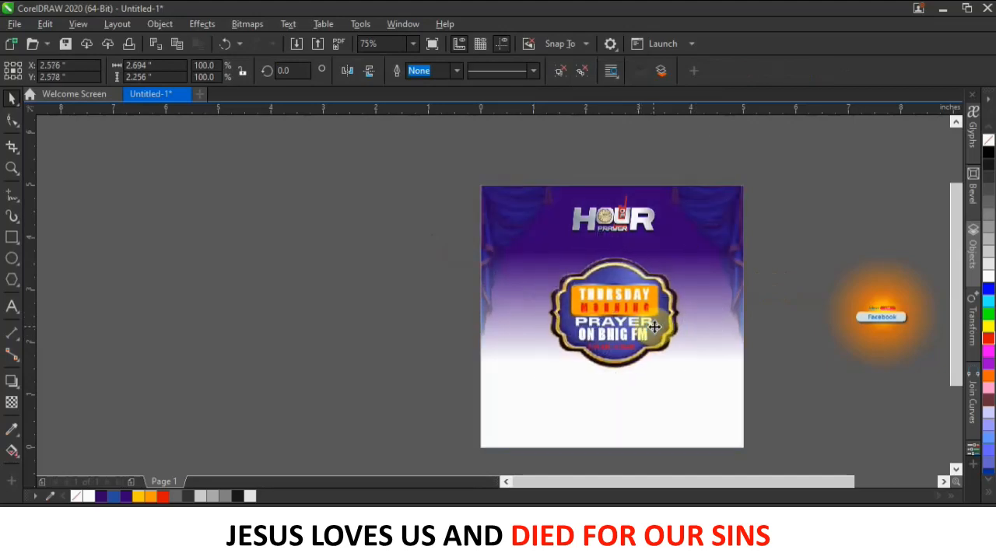
pyautogui.press('Left')
pyautogui.press('Left')
pyautogui.press('Left')
pyautogui.press('Left')
pyautogui.press('Up')
pyautogui.press('Up')
pyautogui.press('Up')
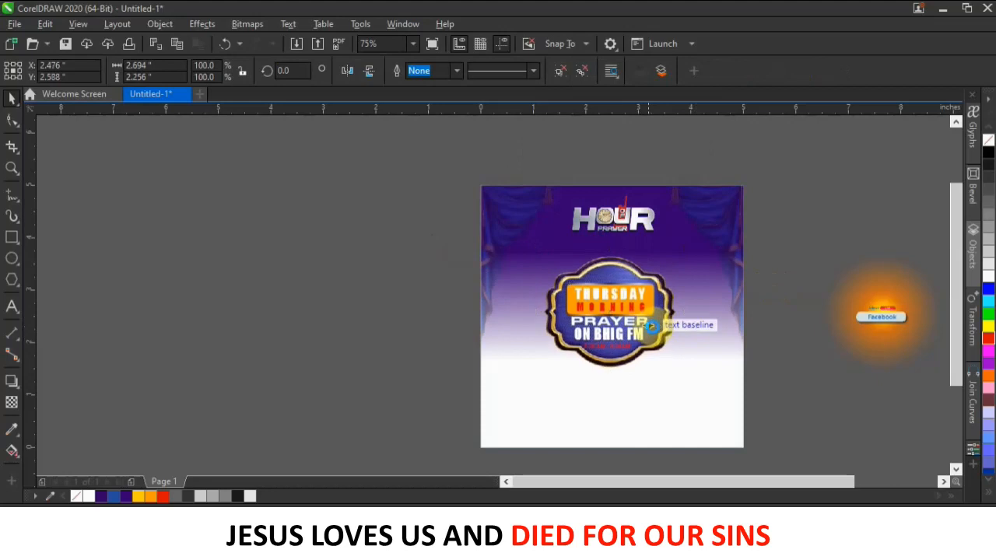
pyautogui.press('Up')
pyautogui.press('Up')
pyautogui.press('Up')
pyautogui.press('Up')
pyautogui.press('Up')
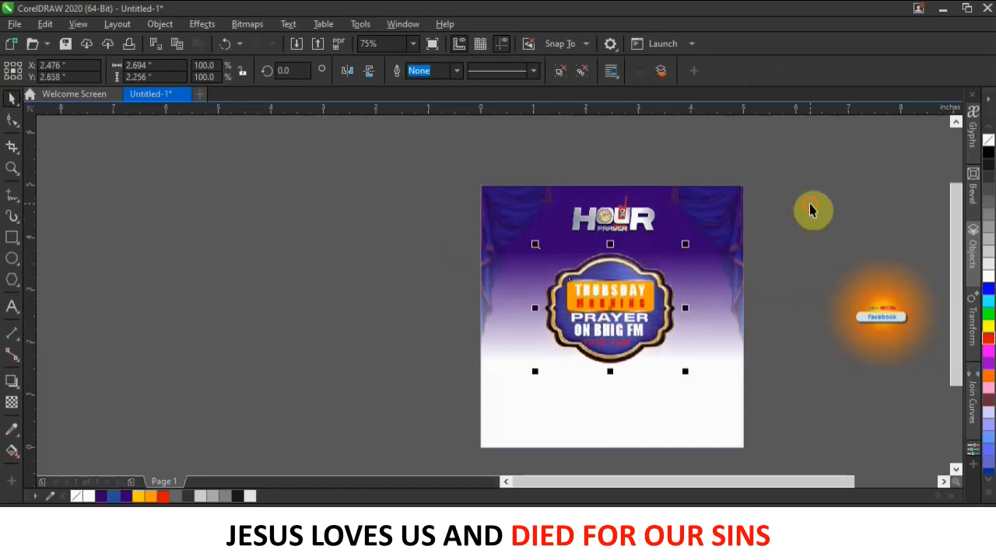
pyautogui.scroll(-3, 613, 257)
# Move the blue-suit man's photo aside and crop its edges with the Shape tool.
pyautogui.moveTo(919, 339); pyautogui.dragTo(479, 305)
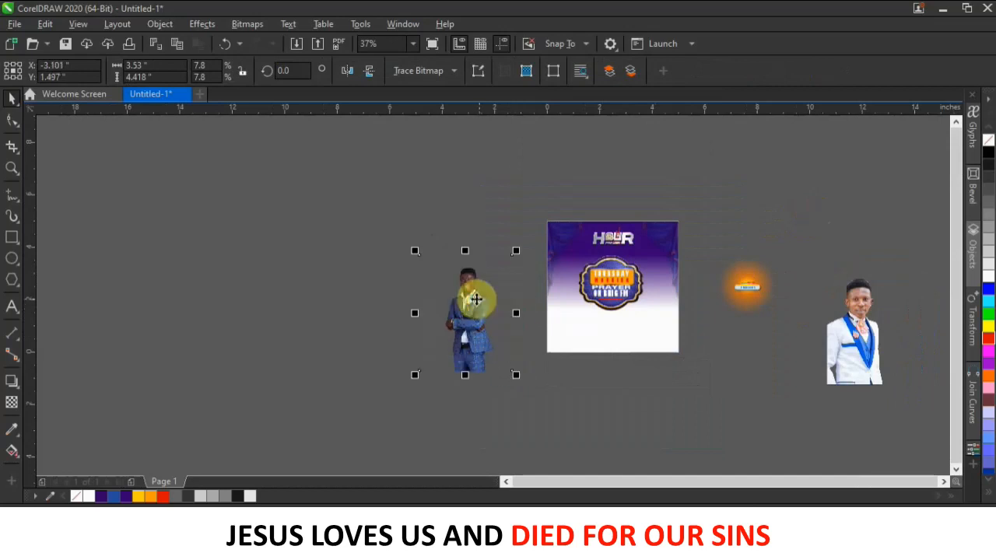
pyautogui.scroll(2, 478, 302)
pyautogui.scroll(-1, 412, 286)
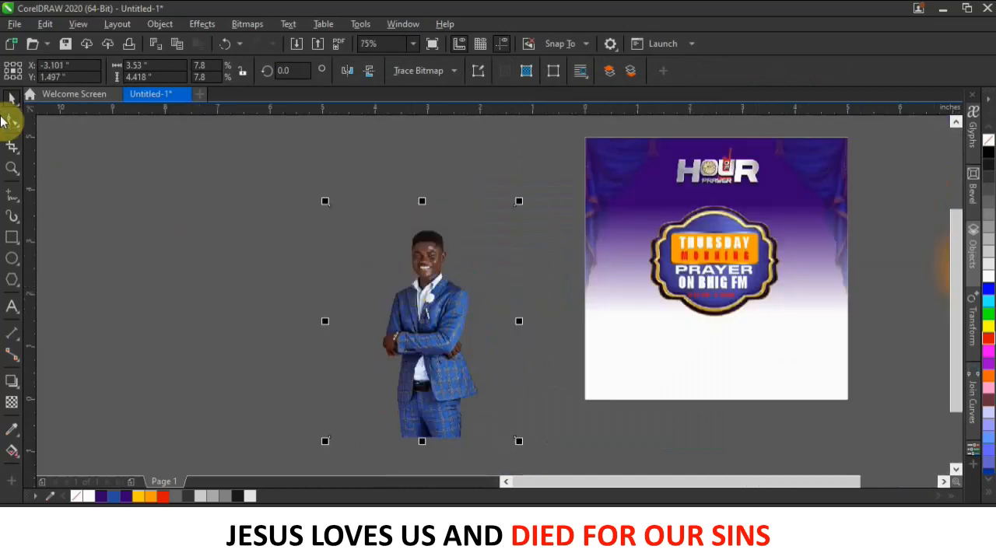
pyautogui.click(9, 119)
pyautogui.moveTo(200, 160); pyautogui.dragTo(520, 457)
pyautogui.scroll(2, 520, 458)
pyautogui.moveTo(496, 375); pyautogui.dragTo(353, 384)
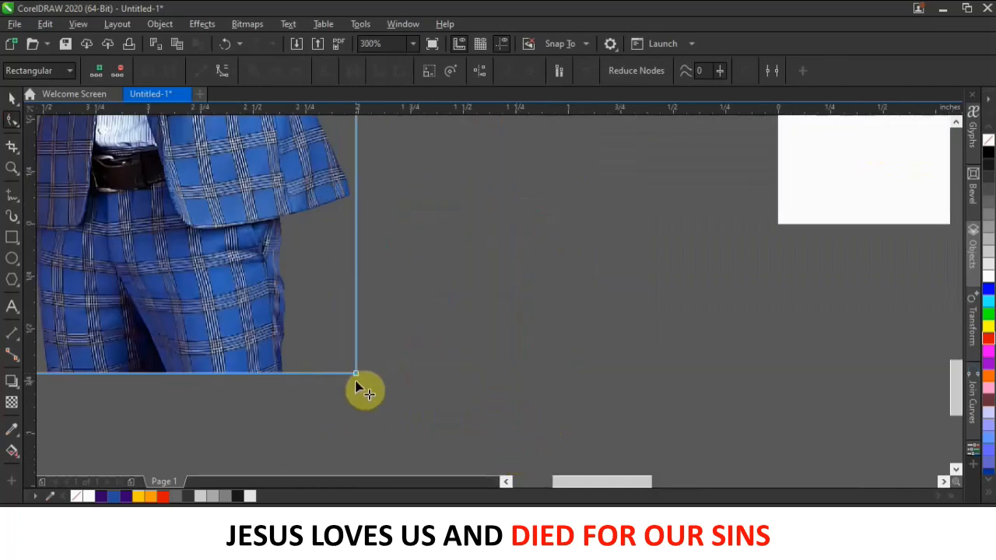
pyautogui.scroll(-4, 473, 355)
pyautogui.moveTo(509, 382); pyautogui.dragTo(509, 381)
pyautogui.scroll(3, 506, 379)
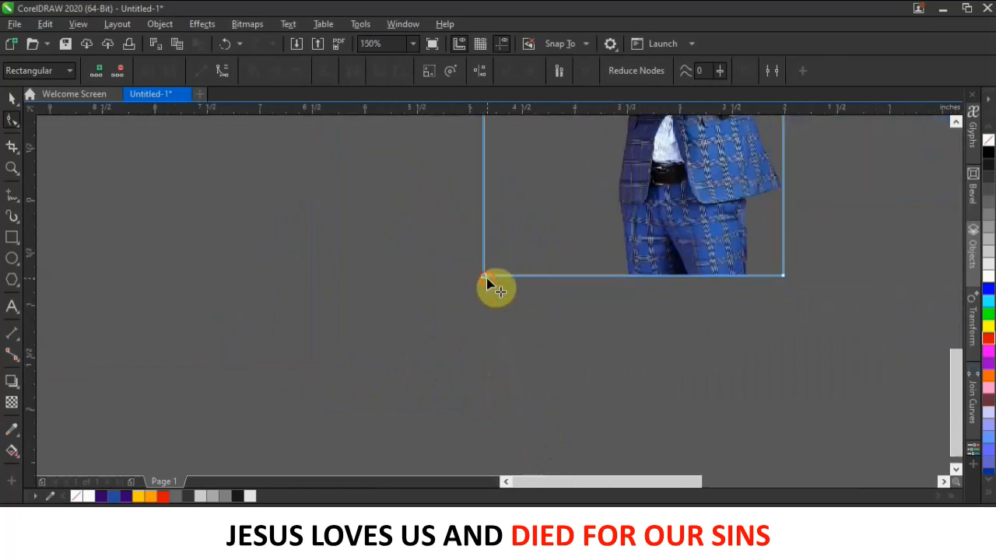
pyautogui.scroll(-2, 591, 276)
pyautogui.scroll(6, 595, 233)
pyautogui.scroll(-6, 566, 263)
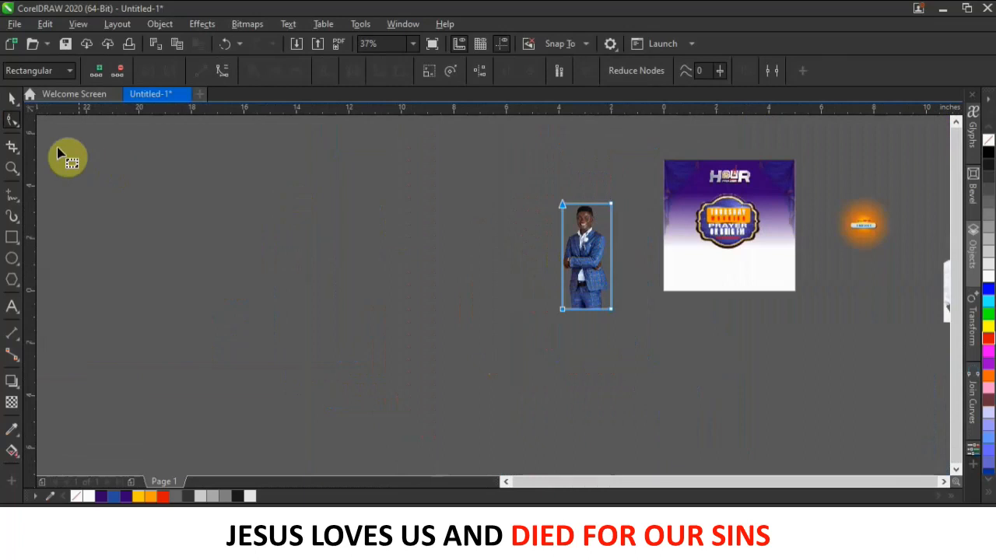
pyautogui.click(12, 98)
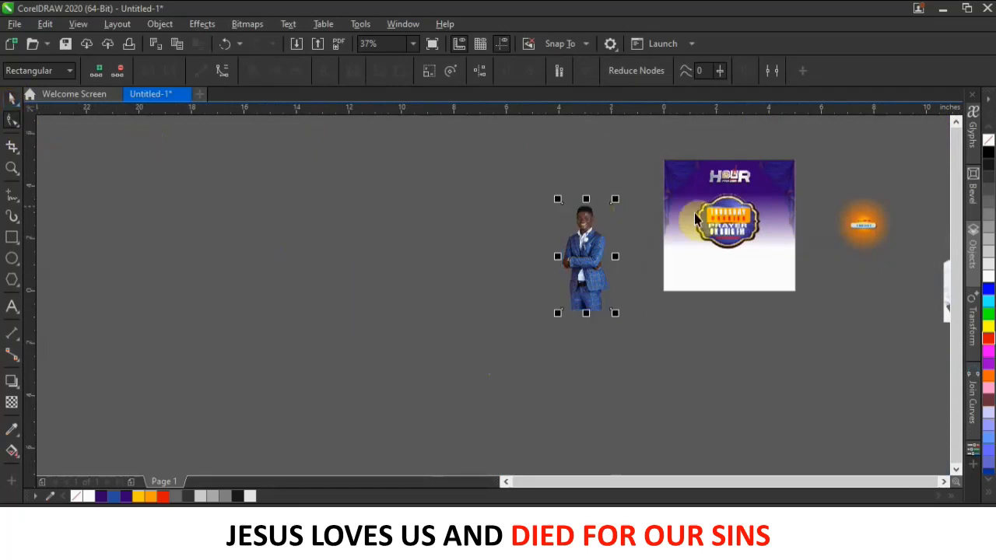
# Mirror the blue-suit photo and shrink it to 1.574 × 3.402 in on the flyer's left.
pyautogui.click(500, 271)
pyautogui.scroll(1, 596, 232)
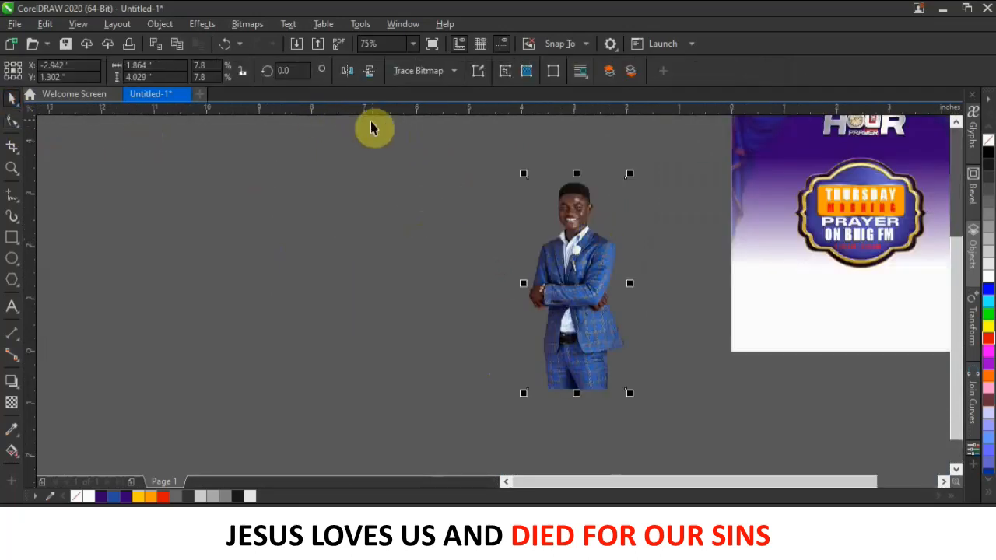
pyautogui.click(347, 73)
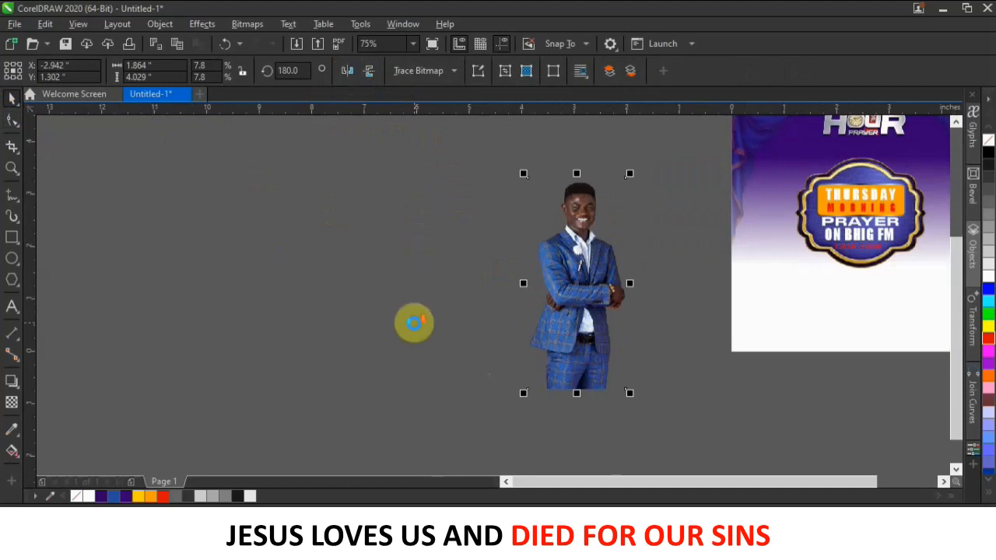
pyautogui.scroll(-1, 412, 323)
pyautogui.moveTo(507, 323); pyautogui.dragTo(601, 312)
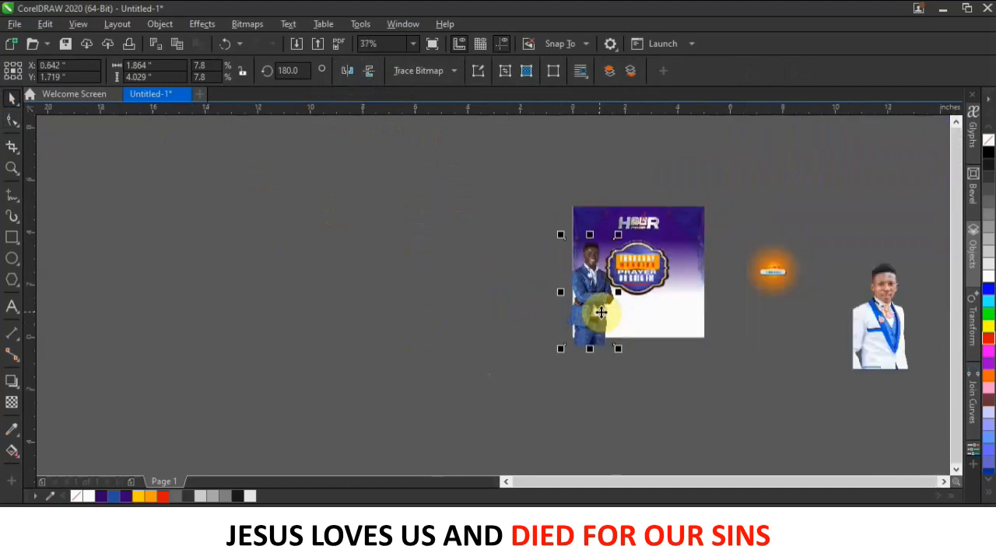
pyautogui.moveTo(561, 235); pyautogui.dragTo(587, 296)
pyautogui.scroll(1, 593, 268)
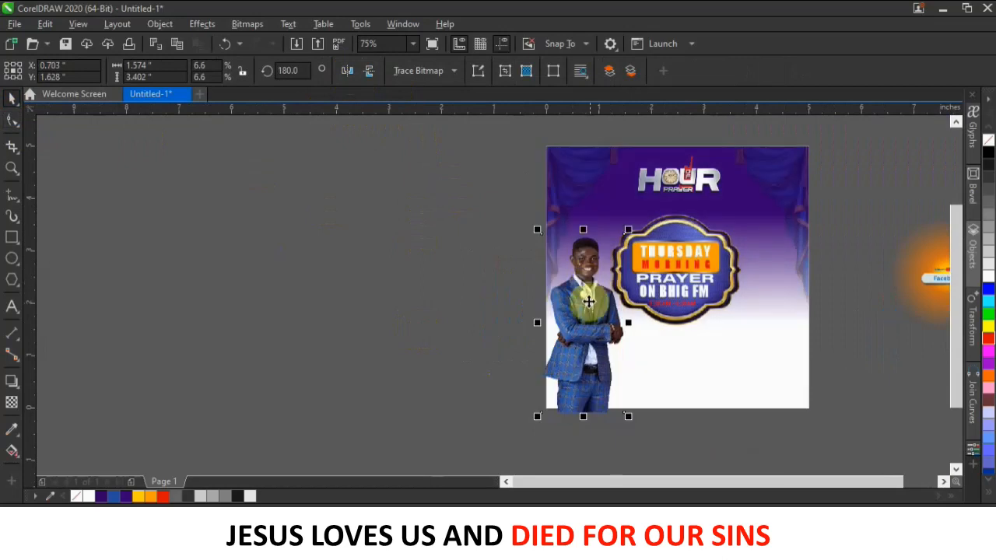
pyautogui.click(415, 301)
pyautogui.scroll(-1, 462, 329)
# Mirror the white-suit man's photo horizontally and place it smaller on the flyer's right.
pyautogui.moveTo(825, 343); pyautogui.dragTo(718, 358)
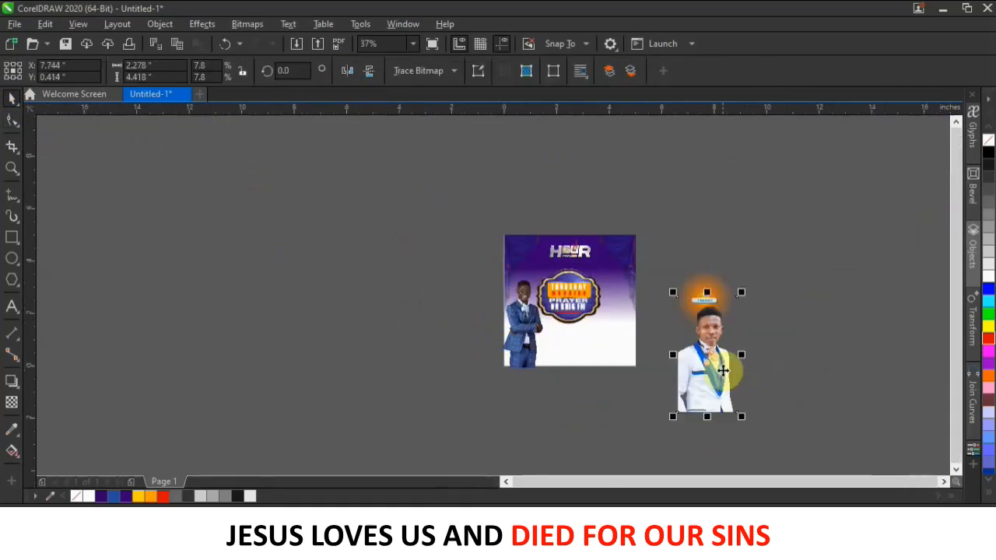
pyautogui.click(352, 71)
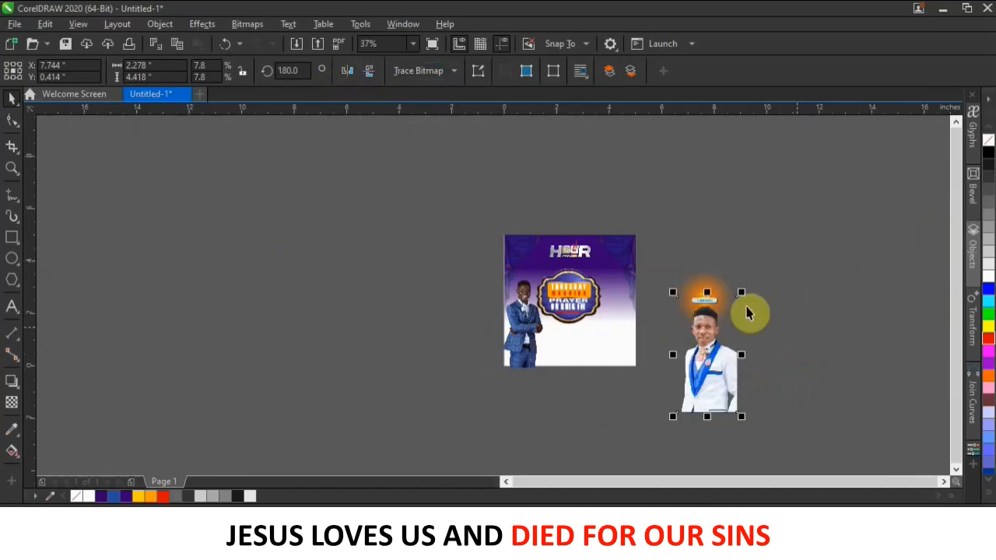
pyautogui.moveTo(742, 296); pyautogui.dragTo(625, 304)
pyautogui.scroll(1, 625, 304)
pyautogui.moveTo(606, 345); pyautogui.dragTo(618, 329)
# Shrink the white-suit photo further and nudge it up beside the badge.
pyautogui.moveTo(655, 253); pyautogui.dragTo(653, 255)
pyautogui.moveTo(615, 329); pyautogui.dragTo(632, 311)
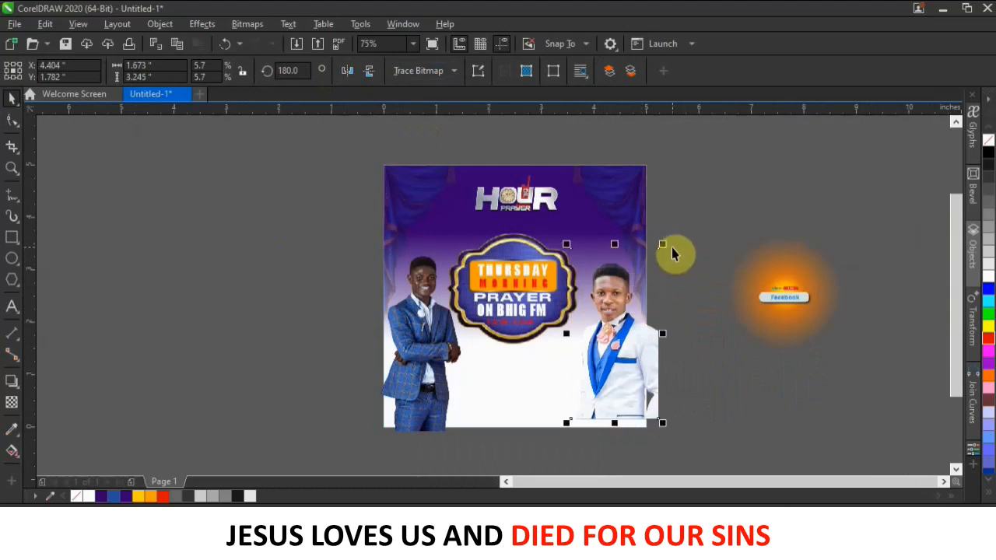
pyautogui.moveTo(667, 246); pyautogui.dragTo(656, 266)
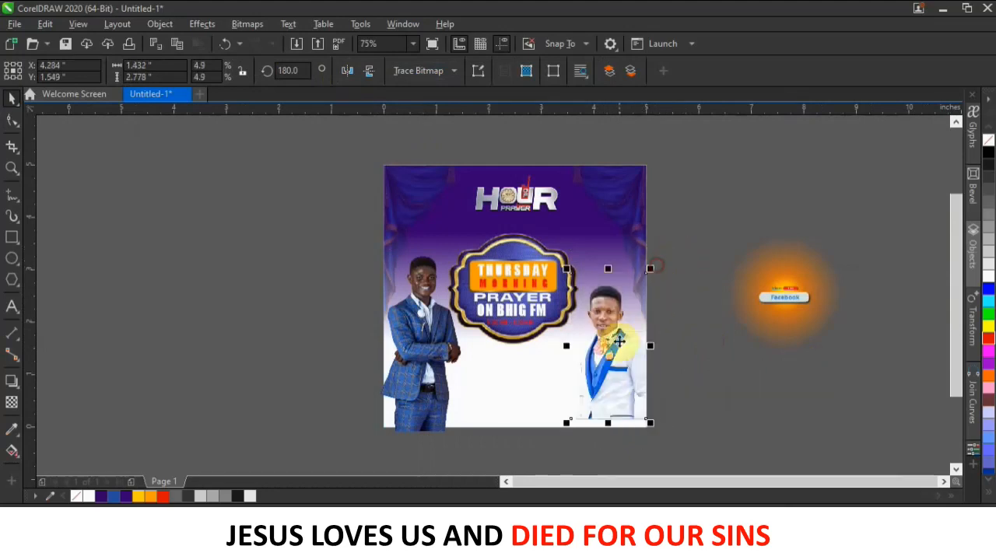
pyautogui.moveTo(618, 334); pyautogui.dragTo(618, 334)
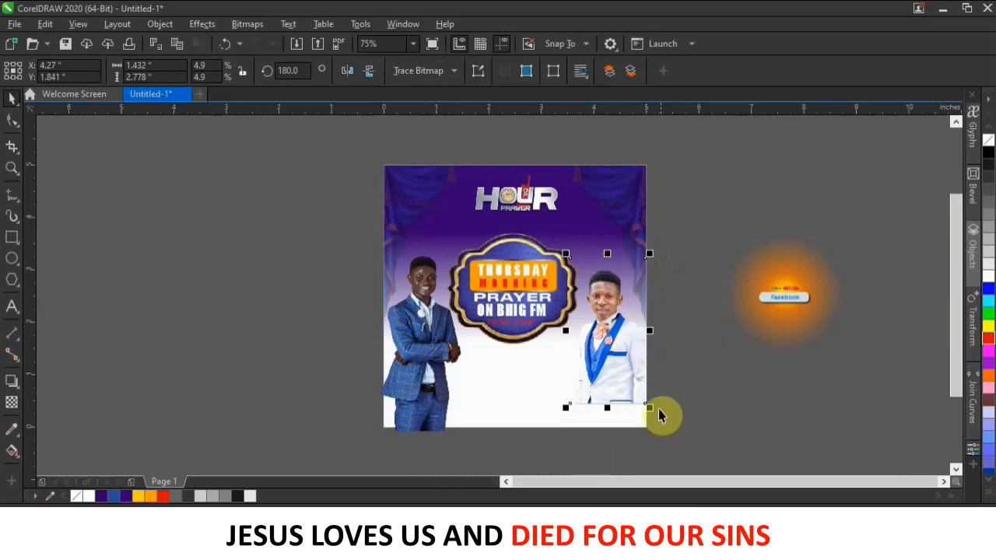
pyautogui.moveTo(675, 200); pyautogui.dragTo(511, 282)
# Test-scale the centre badge, then enlarge the white-suit photo slightly at the lower right.
pyautogui.click(511, 282)
pyautogui.moveTo(589, 226); pyautogui.dragTo(582, 231)
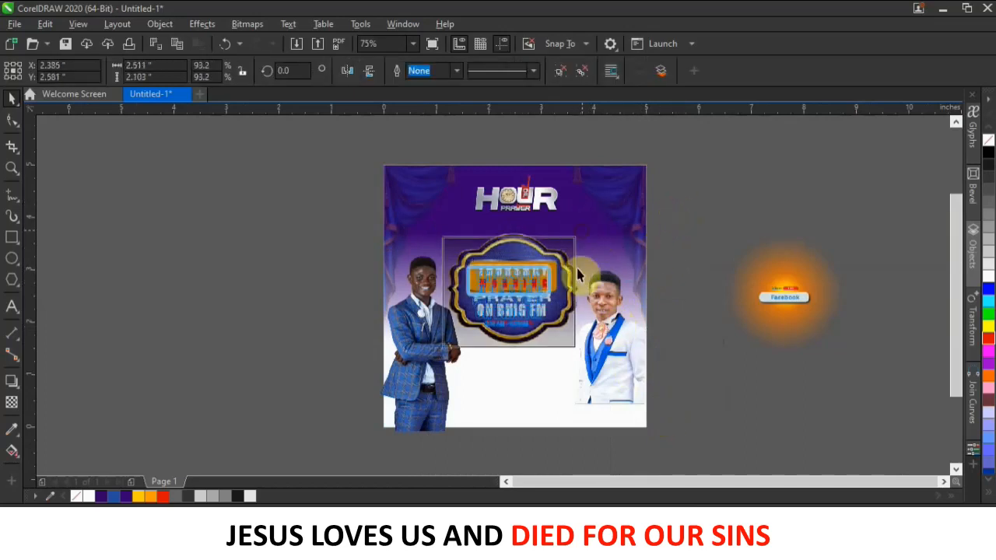
pyautogui.click(711, 261)
pyautogui.moveTo(549, 270); pyautogui.dragTo(556, 267)
pyautogui.click(590, 313)
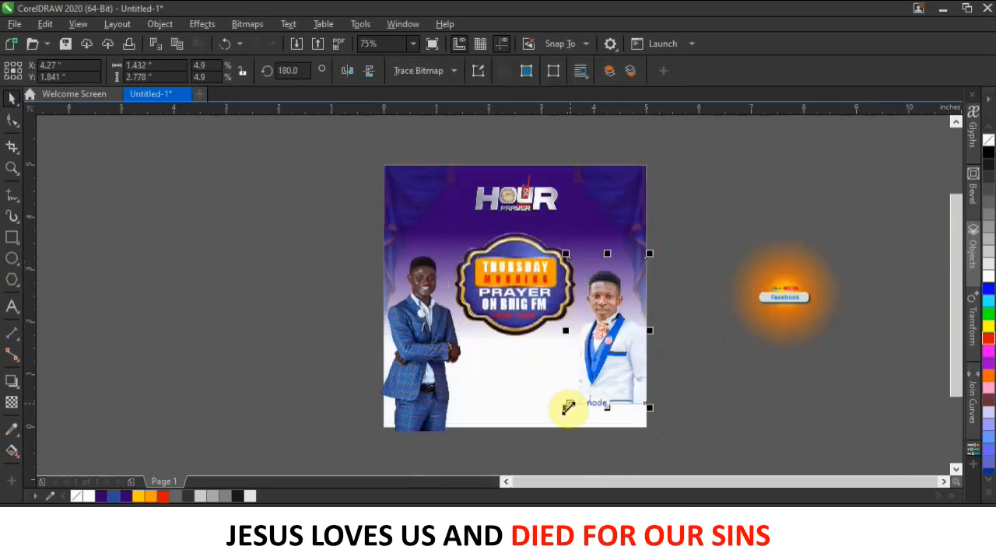
pyautogui.moveTo(566, 414); pyautogui.dragTo(583, 396)
pyautogui.click(665, 372)
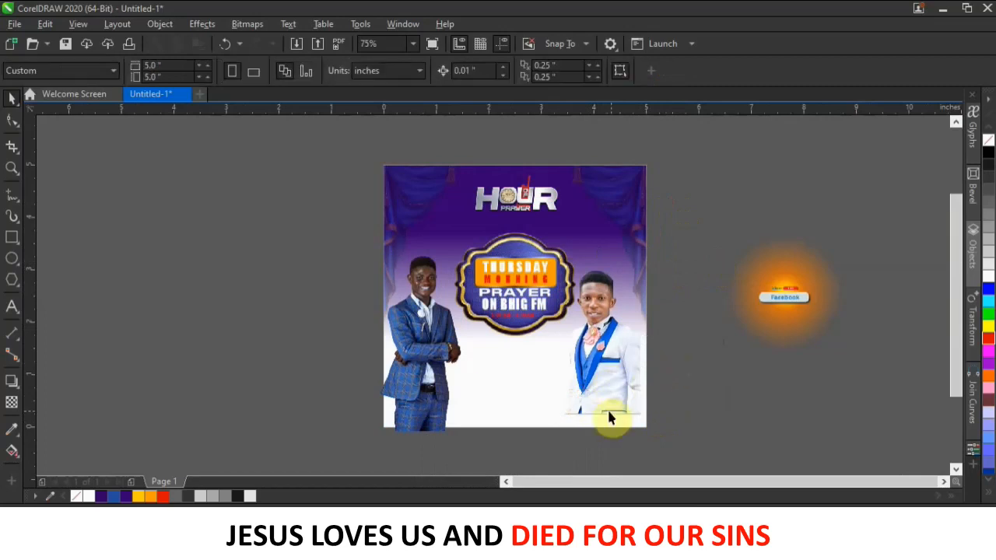
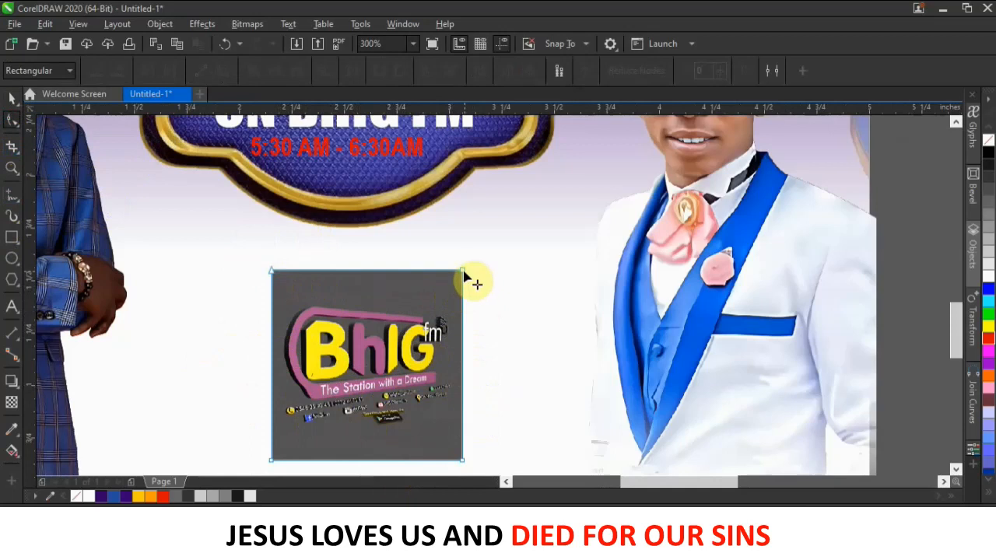
# Skew the BhIG logo's envelope by pulling its top corners down and bottom corners up.
pyautogui.moveTo(462, 274); pyautogui.dragTo(454, 312)
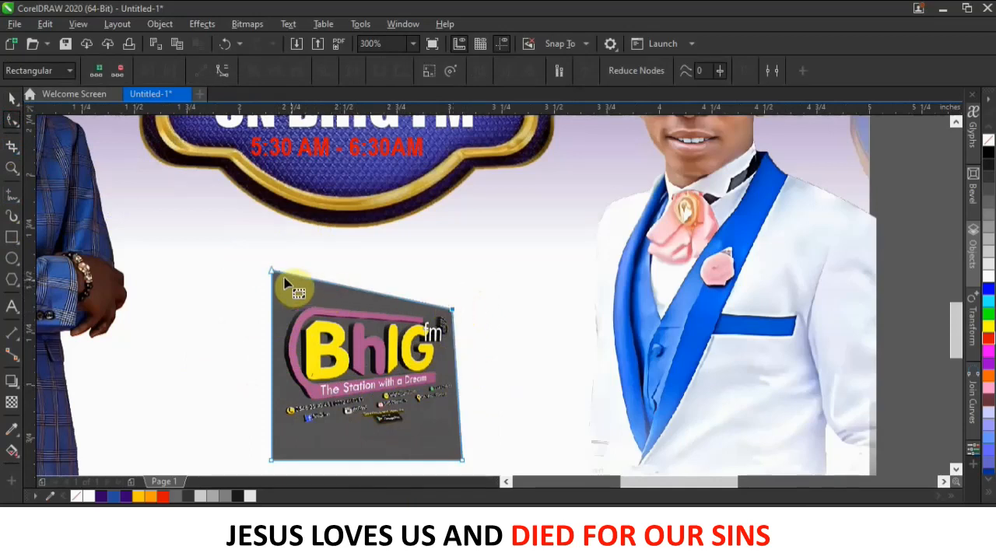
pyautogui.moveTo(272, 273); pyautogui.dragTo(285, 295)
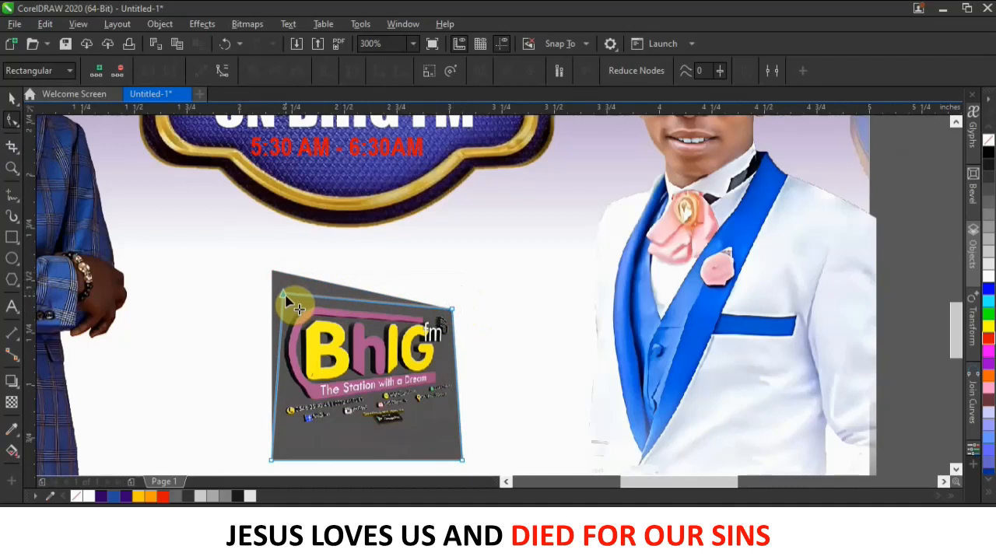
pyautogui.scroll(2, 310, 315)
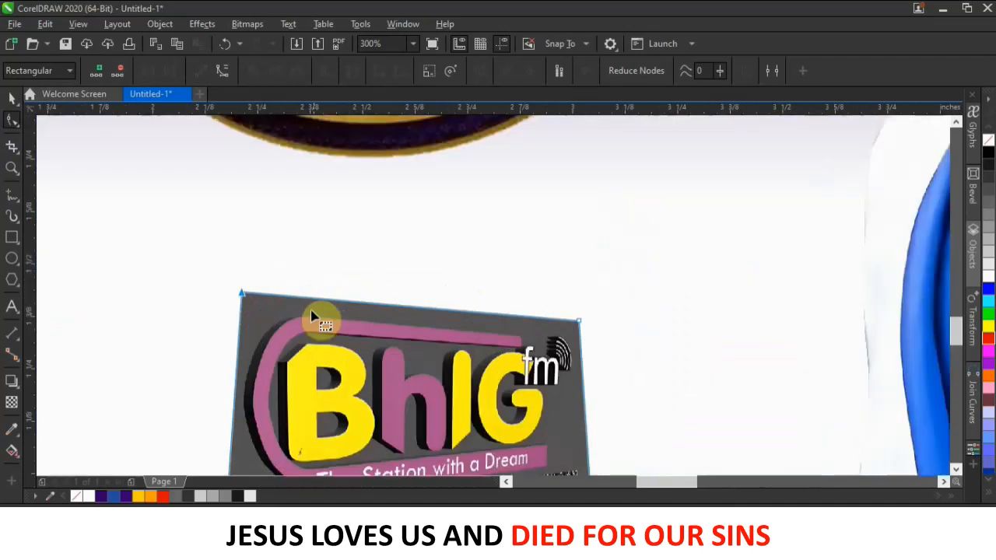
pyautogui.scroll(-4, 274, 405)
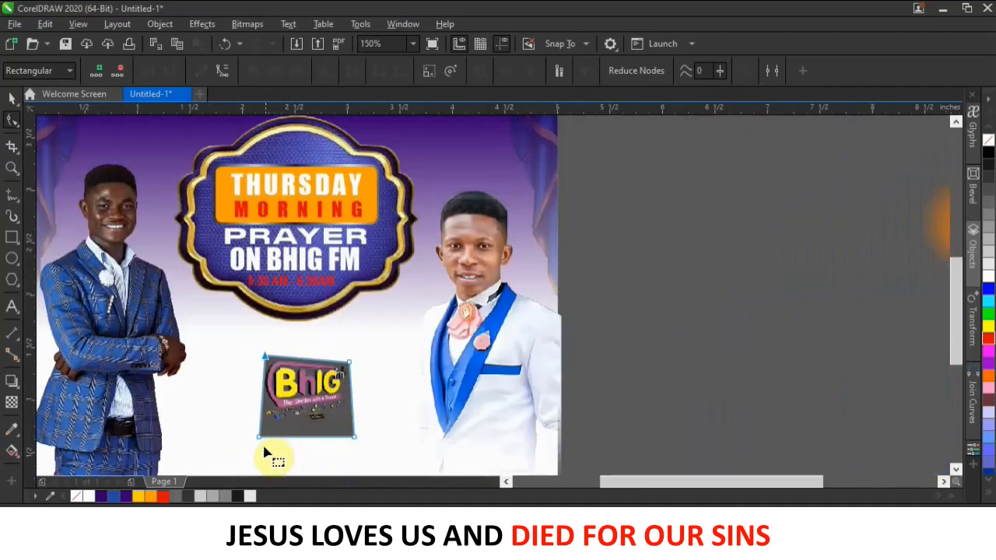
pyautogui.scroll(2, 265, 451)
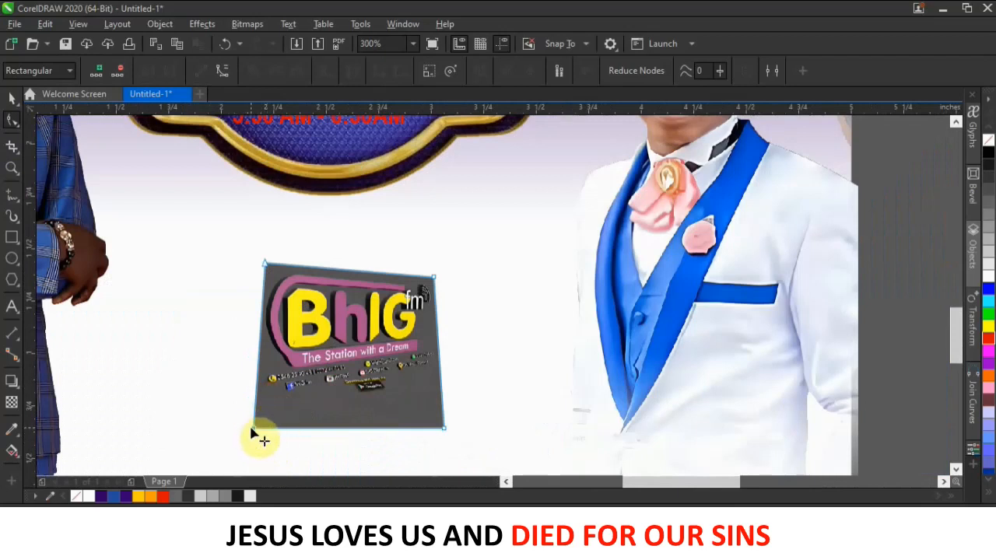
pyautogui.moveTo(255, 429); pyautogui.dragTo(274, 378)
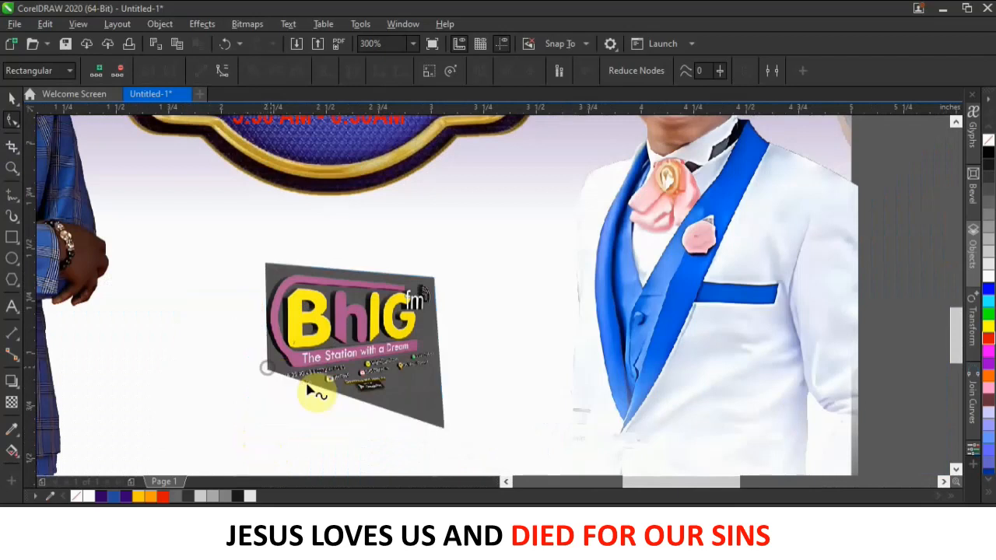
pyautogui.moveTo(444, 429); pyautogui.dragTo(437, 350)
pyautogui.scroll(2, 289, 382)
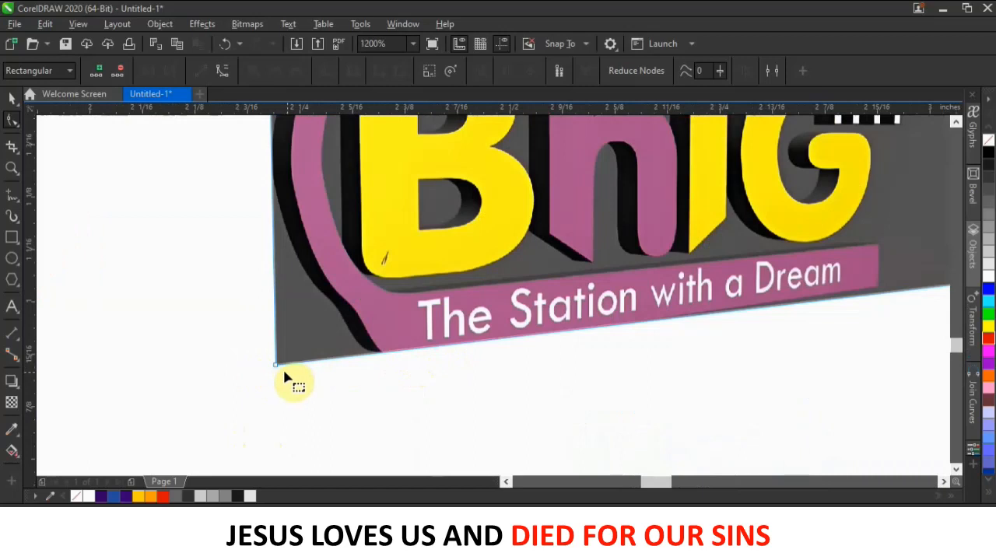
pyautogui.moveTo(278, 369)
pyautogui.mouseDown()
pyautogui.moveTo(285, 394)
pyautogui.moveTo(279, 372)
pyautogui.mouseUp()
pyautogui.scroll(-3, 278, 372)
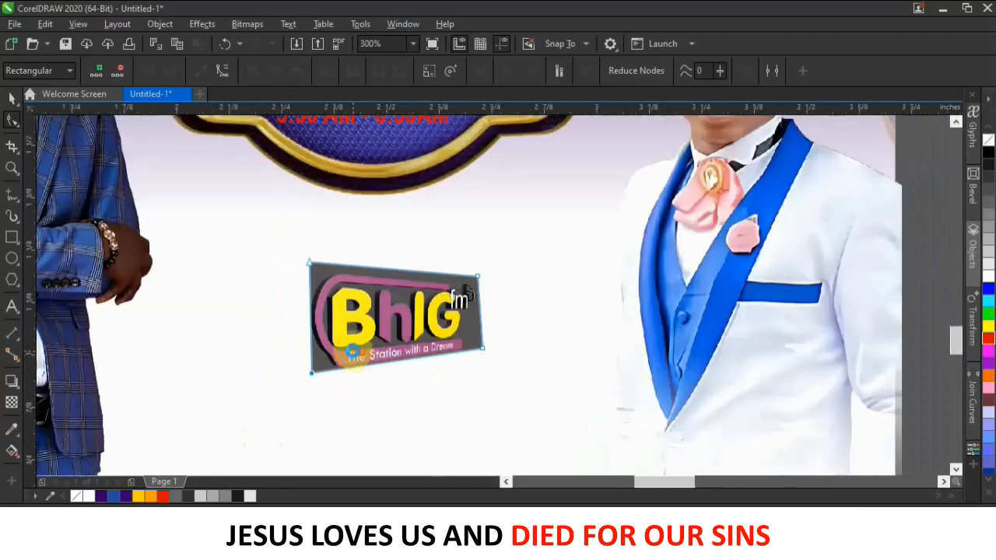
pyautogui.scroll(1, 326, 310)
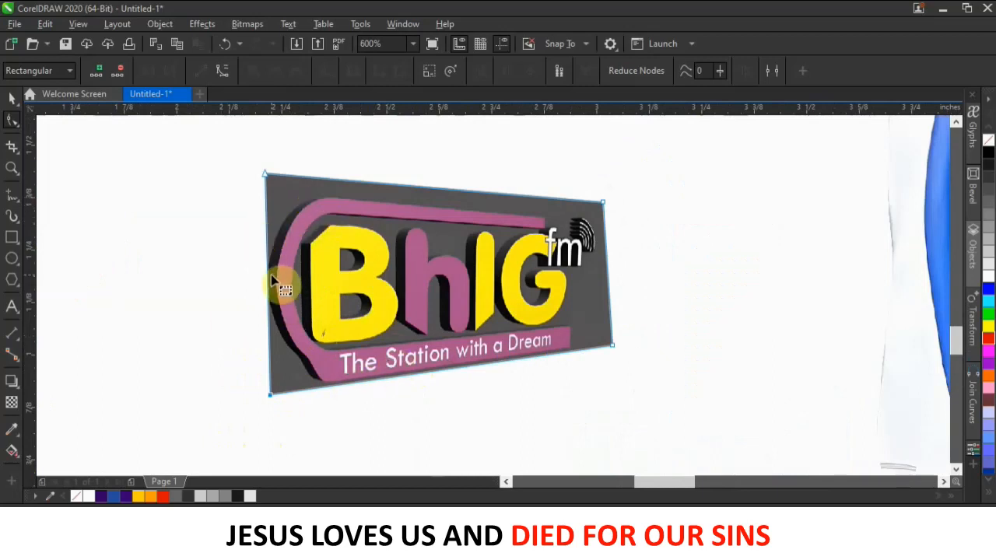
# Shift both left corners of the logo's envelope to the right.
pyautogui.moveTo(268, 178); pyautogui.dragTo(309, 185)
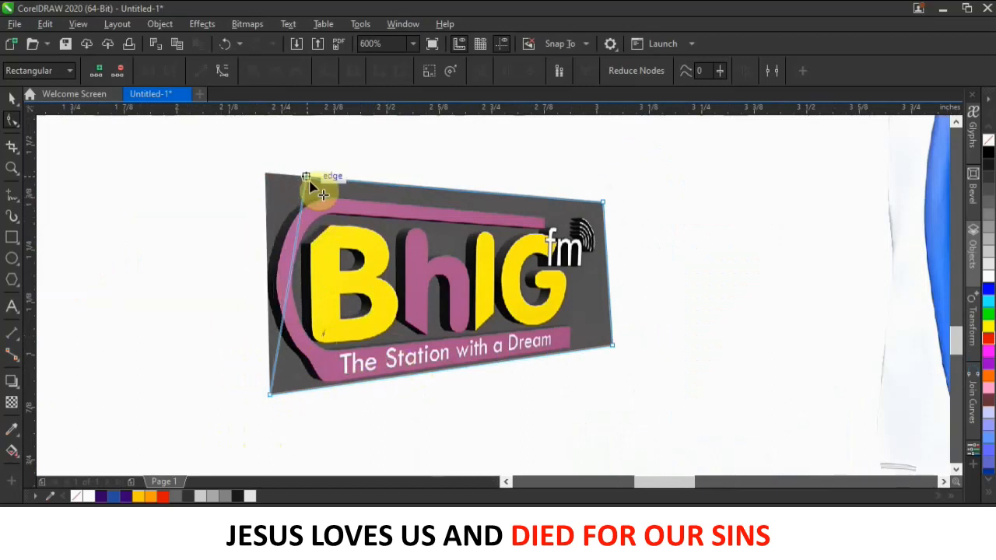
pyautogui.hotkey('ctrl', 'z')
pyautogui.moveTo(229, 155); pyautogui.dragTo(321, 454)
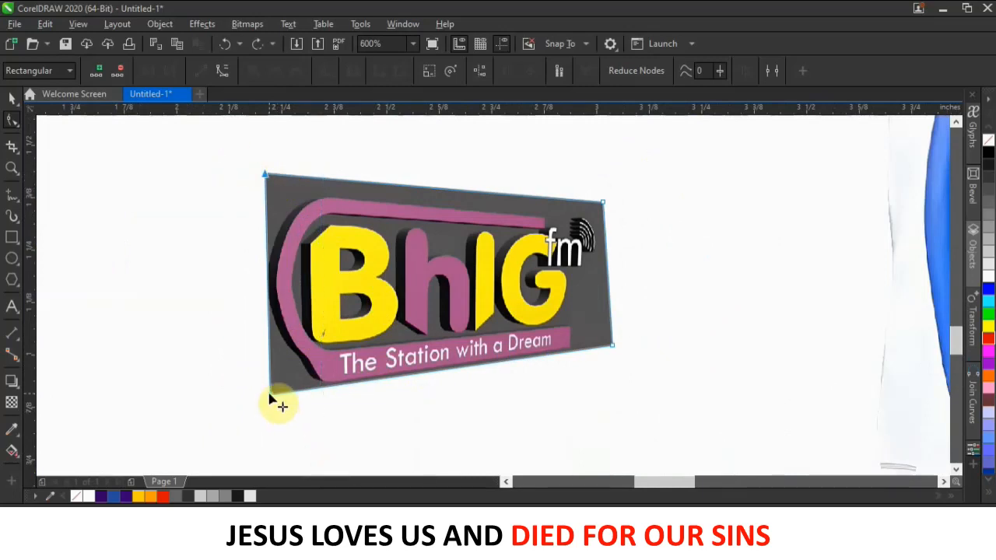
pyautogui.moveTo(269, 396); pyautogui.dragTo(349, 401)
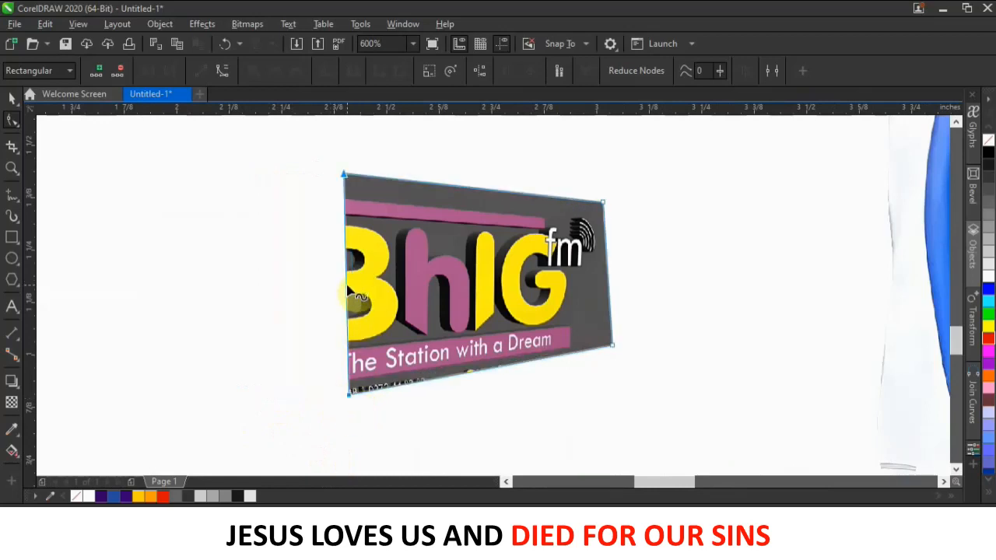
# Convert the envelope's left edge to a curve and bend it into a rounded end.
pyautogui.click(347, 284)
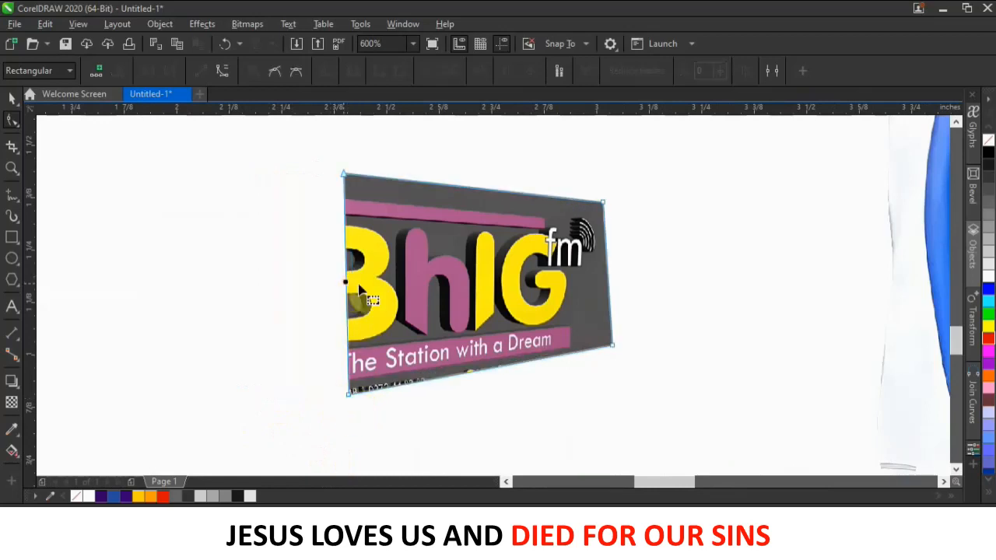
pyautogui.click(222, 74)
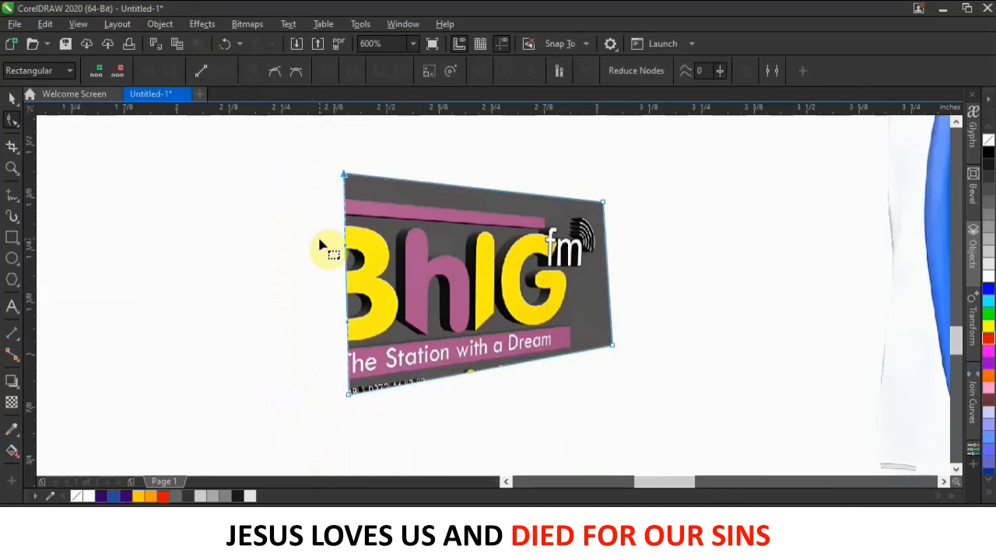
pyautogui.moveTo(347, 285); pyautogui.dragTo(279, 289)
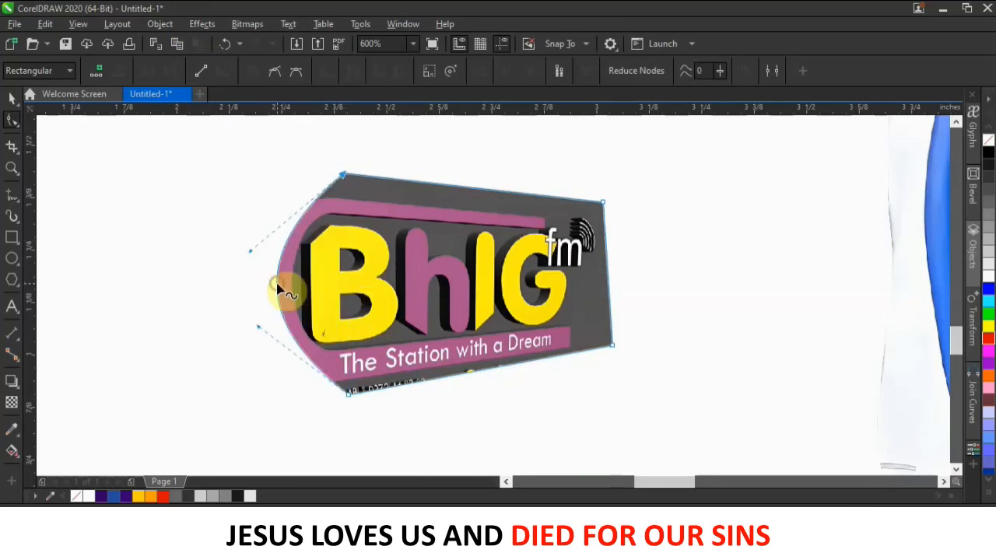
pyautogui.moveTo(252, 253); pyautogui.dragTo(221, 210)
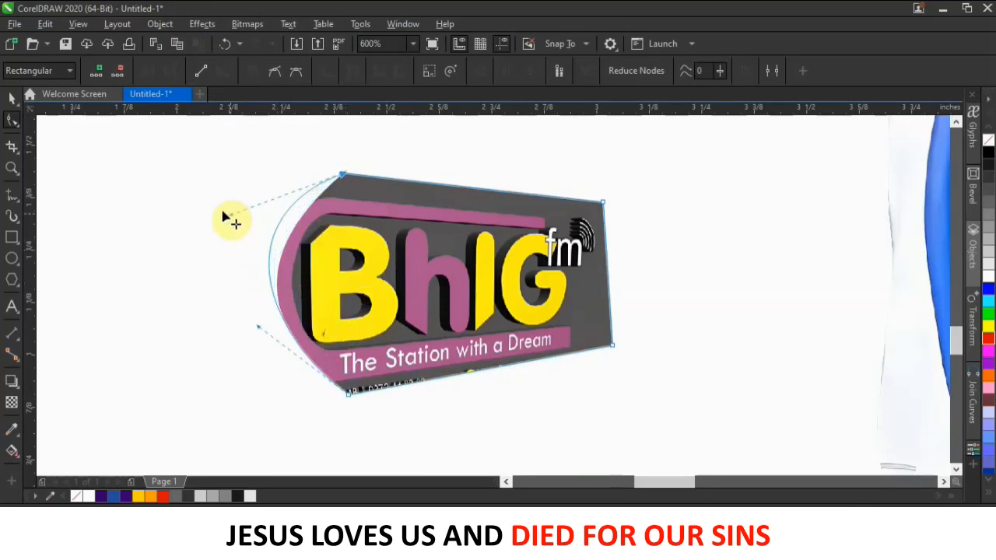
pyautogui.moveTo(259, 330); pyautogui.dragTo(242, 399)
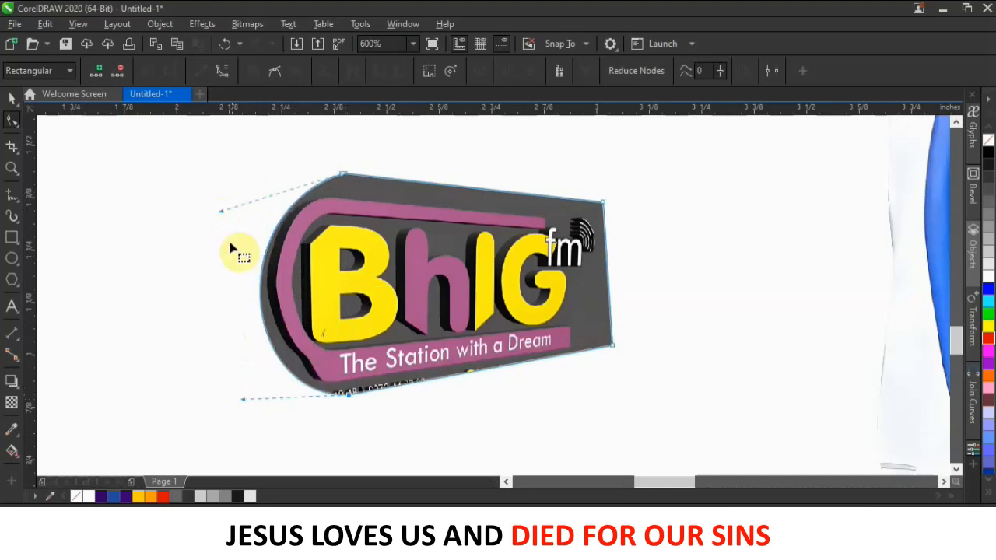
pyautogui.moveTo(220, 211); pyautogui.dragTo(214, 193)
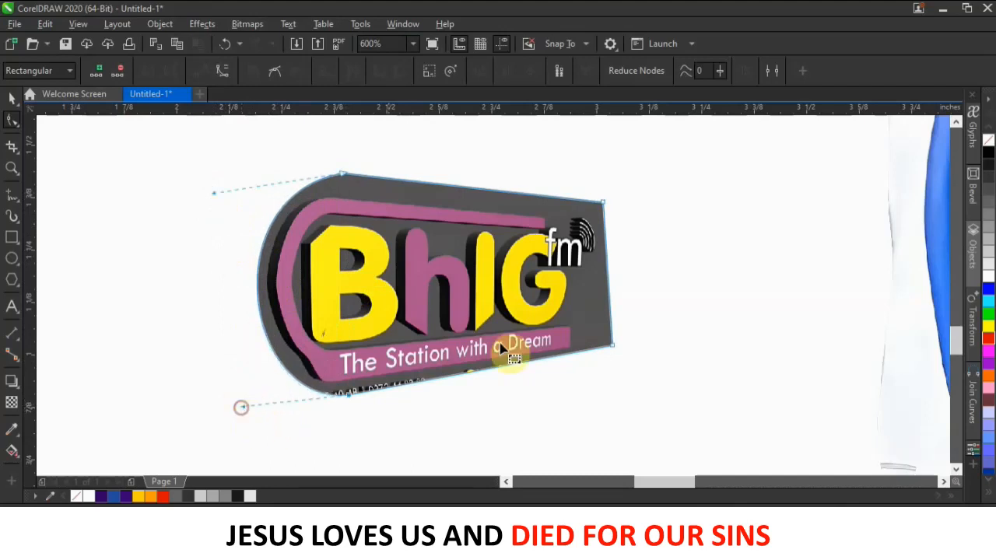
pyautogui.click(15, 100)
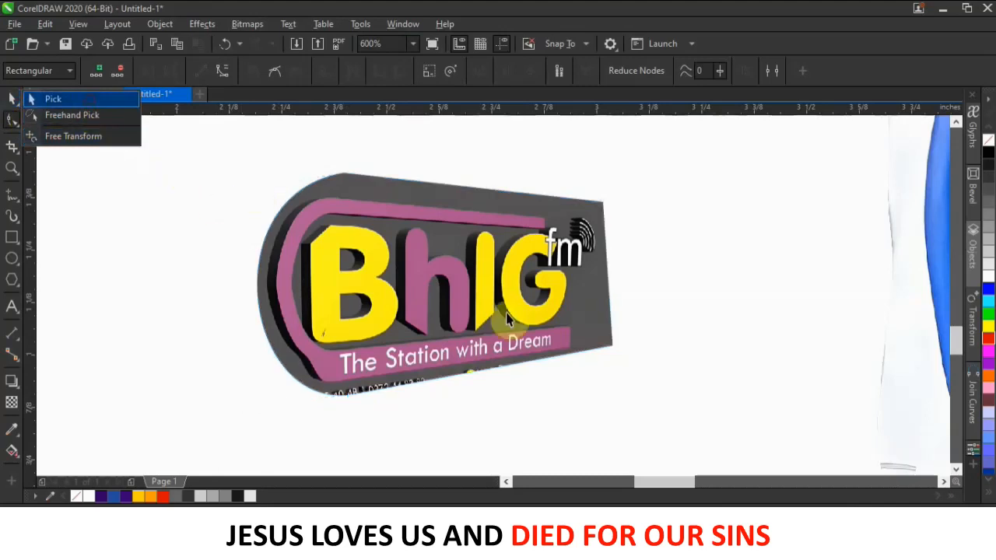
pyautogui.click(53, 99)
pyautogui.scroll(-3, 538, 281)
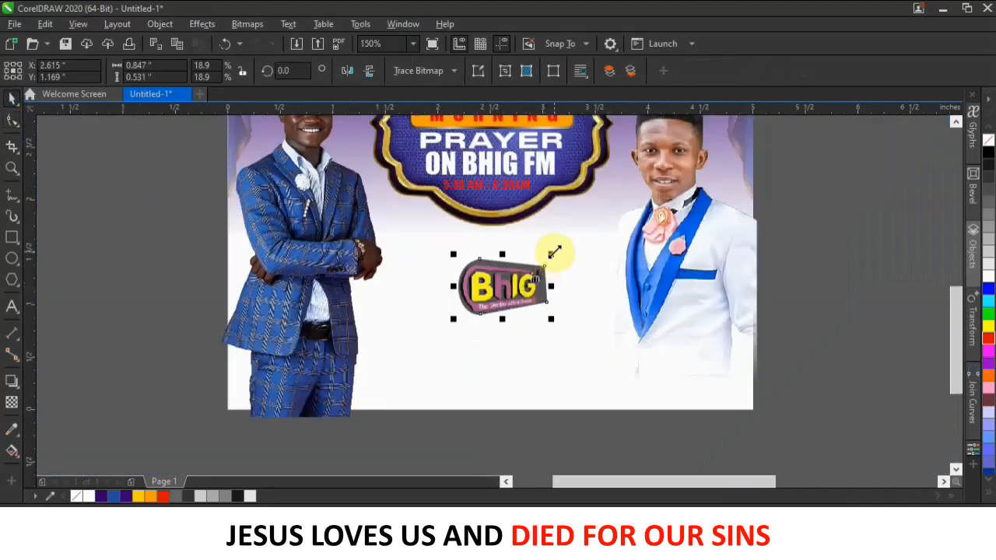
# Shrink the BhIG logo and draw a dark purple bar beside the left man's jacket.
pyautogui.moveTo(551, 257)
pyautogui.mouseDown()
pyautogui.moveTo(545, 272)
pyautogui.moveTo(536, 266)
pyautogui.mouseUp()
pyautogui.click(170, 298)
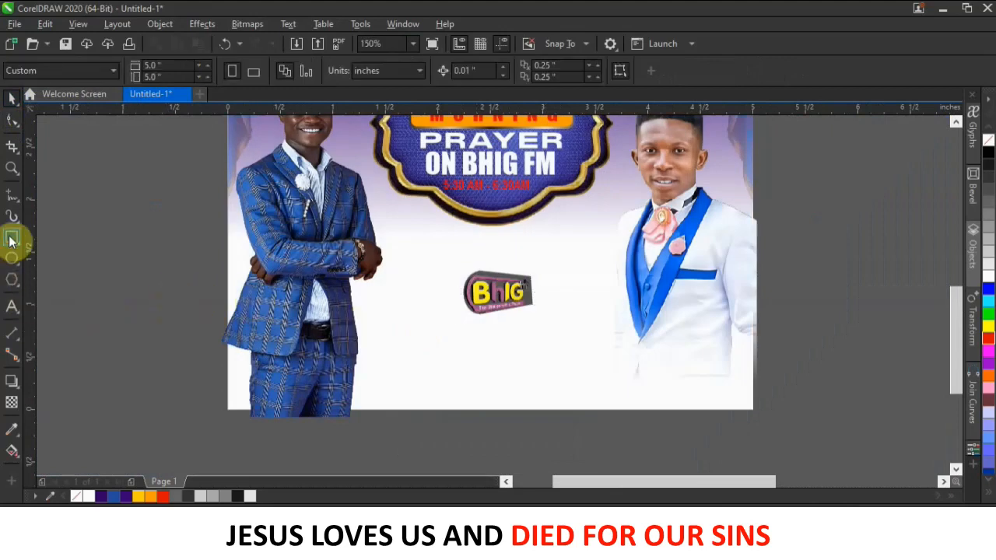
pyautogui.press('F6')
pyautogui.scroll(1, 378, 380)
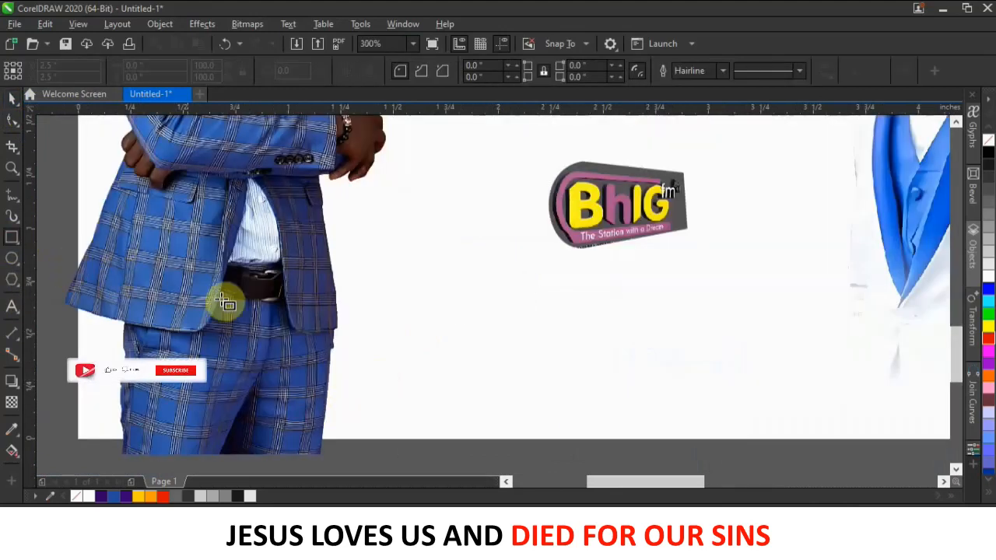
pyautogui.moveTo(347, 286); pyautogui.dragTo(437, 319)
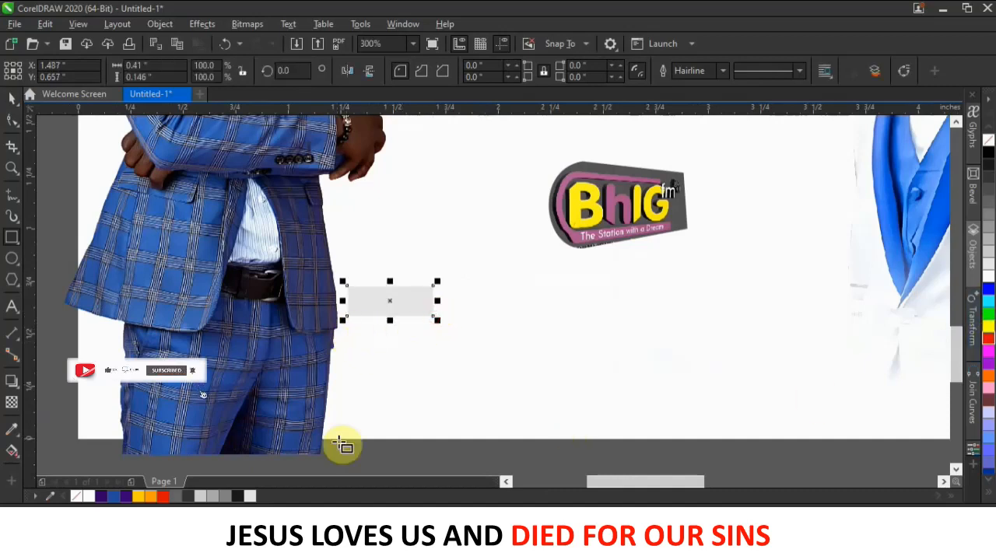
pyautogui.click(125, 496)
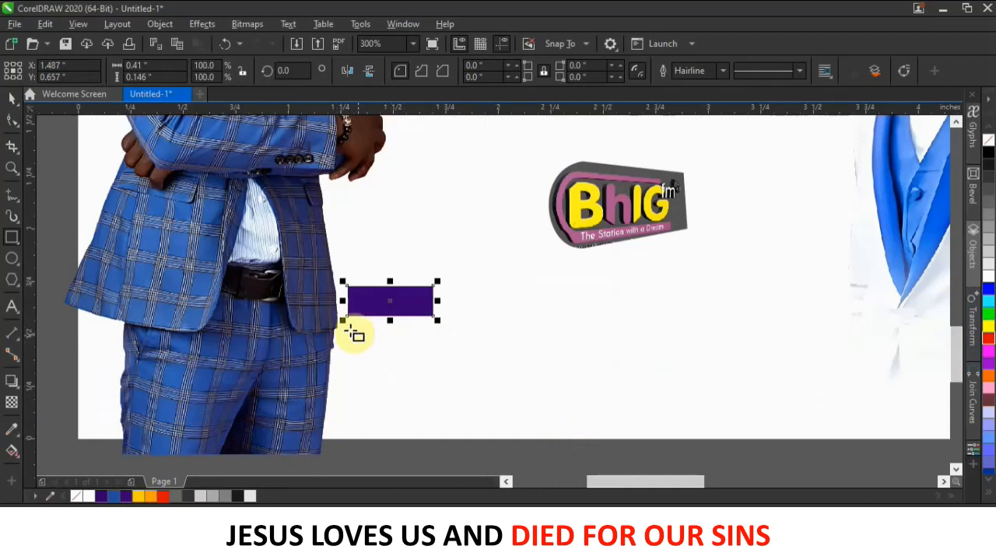
pyautogui.moveTo(347, 320); pyautogui.dragTo(400, 350)
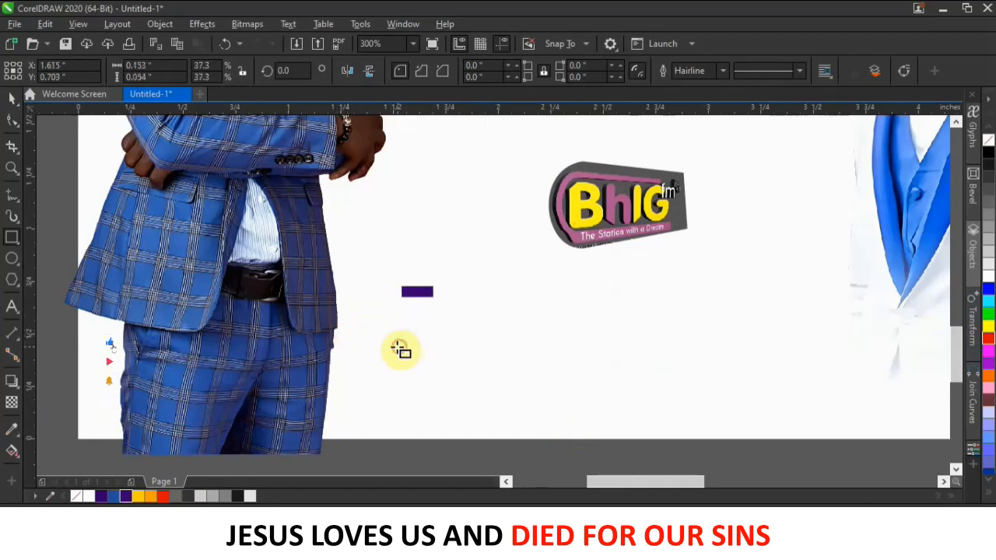
pyautogui.hotkey('ctrl', 'z')
# Draw a wider orange bar below and seat the purple bar right on top of it.
pyautogui.moveTo(348, 330)
pyautogui.mouseDown()
pyautogui.moveTo(405, 362)
pyautogui.moveTo(470, 373)
pyautogui.mouseUp()
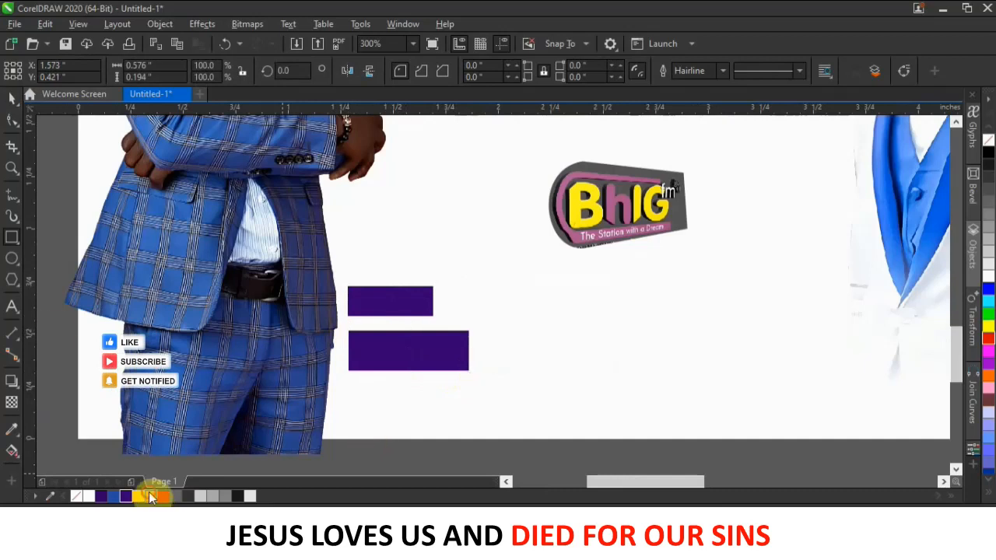
pyautogui.click(151, 498)
pyautogui.click(11, 99)
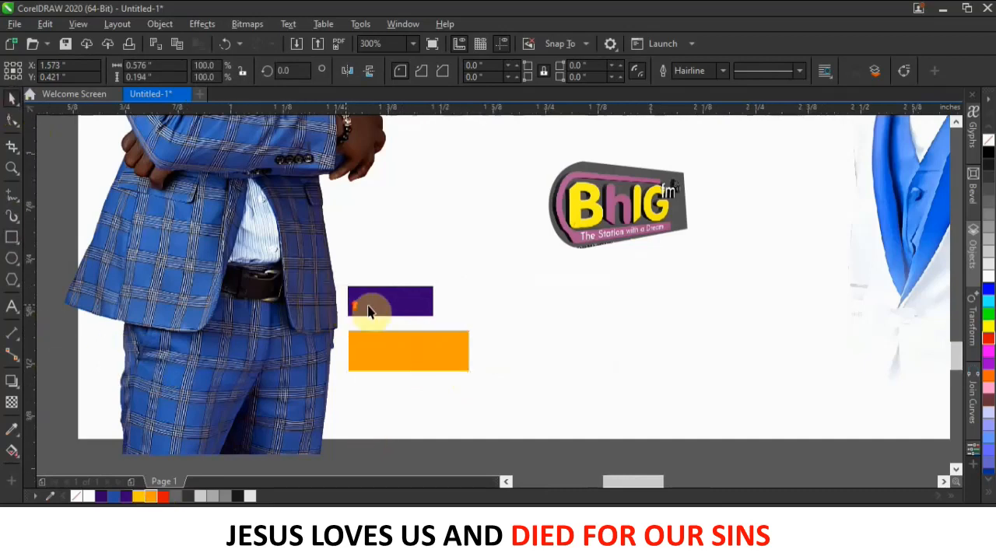
pyautogui.scroll(2, 368, 311)
pyautogui.moveTo(374, 312); pyautogui.dragTo(380, 337)
pyautogui.scroll(2, 385, 347)
pyautogui.press('Down')
pyautogui.press('Down')
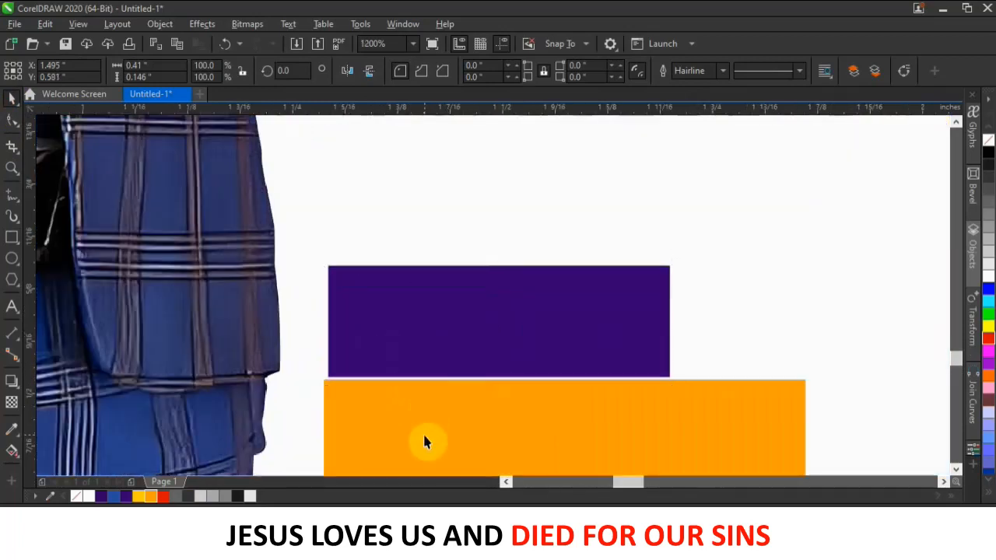
pyautogui.moveTo(457, 336); pyautogui.dragTo(452, 298)
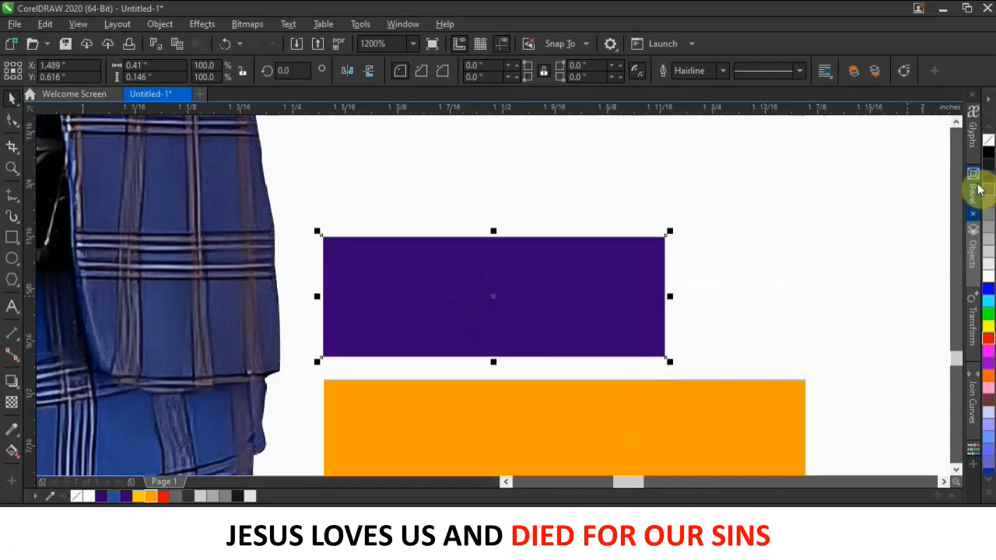
# Remove the outlines from the purple and orange bars and butt the orange bar under the purple.
pyautogui.rightClick(988, 140)
pyautogui.click(620, 409)
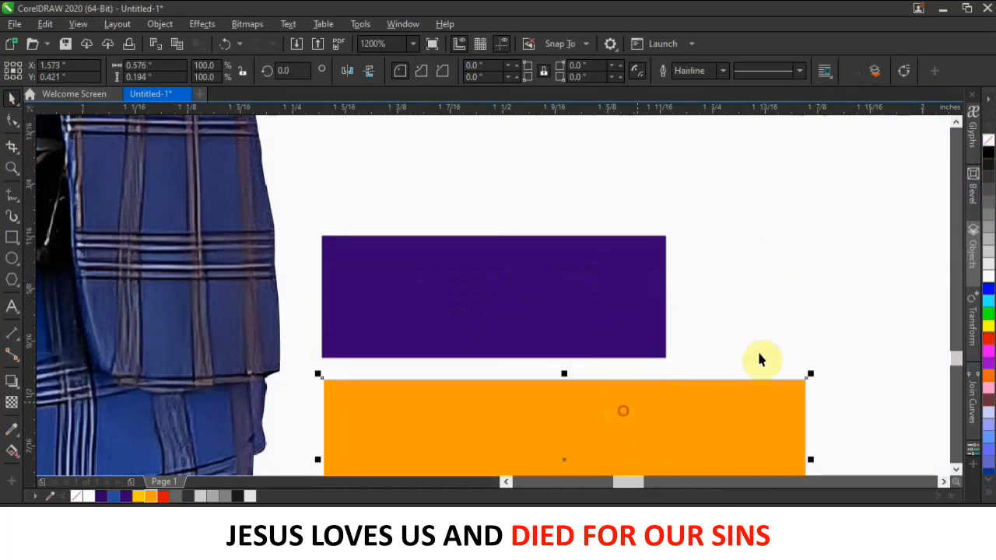
pyautogui.rightClick(990, 141)
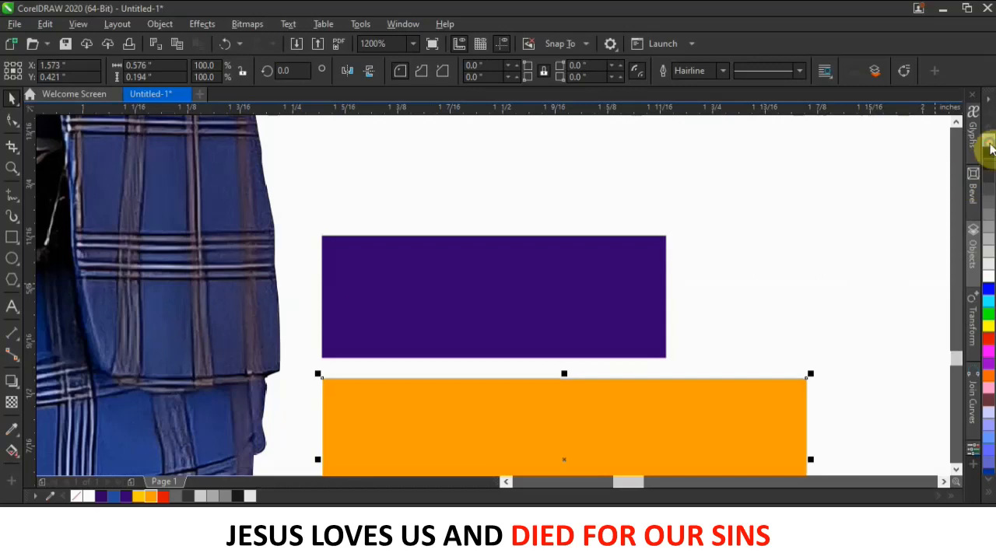
pyautogui.moveTo(436, 378); pyautogui.dragTo(437, 351)
pyautogui.click(447, 312)
pyautogui.scroll(-1, 366, 344)
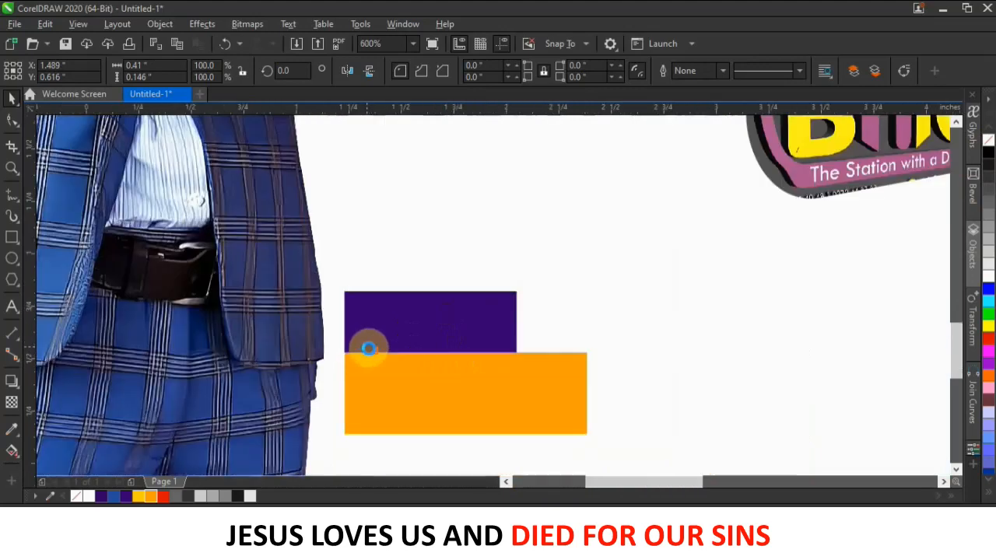
pyautogui.scroll(-2, 368, 348)
# Clear the selection, undoing an accidental move of the background picture.
pyautogui.click(436, 462)
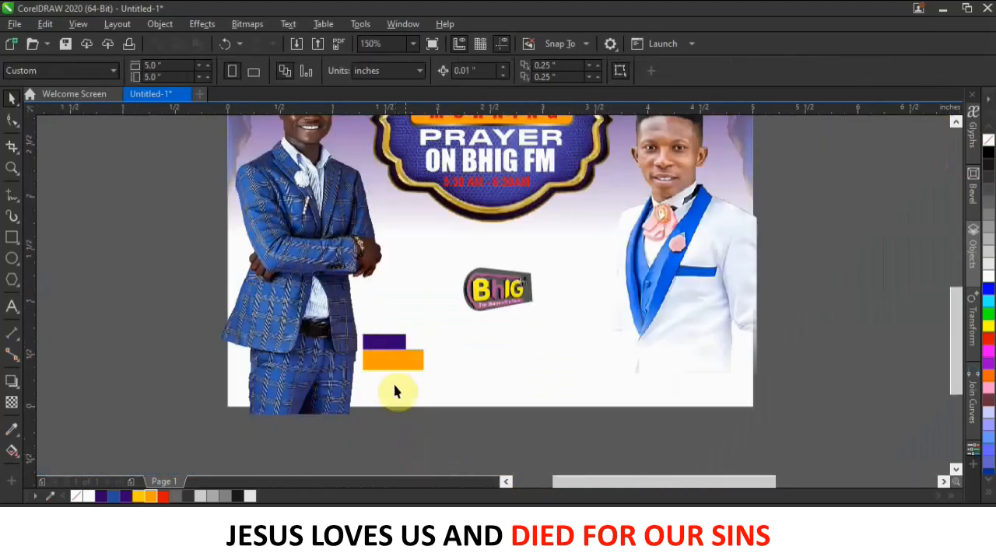
pyautogui.scroll(1, 393, 356)
pyautogui.click(401, 343)
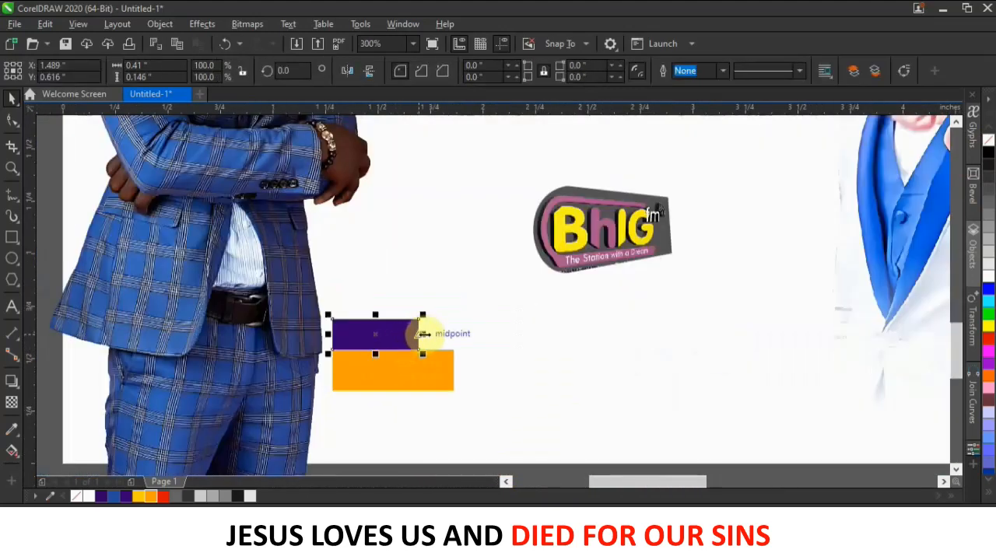
pyautogui.click(509, 443)
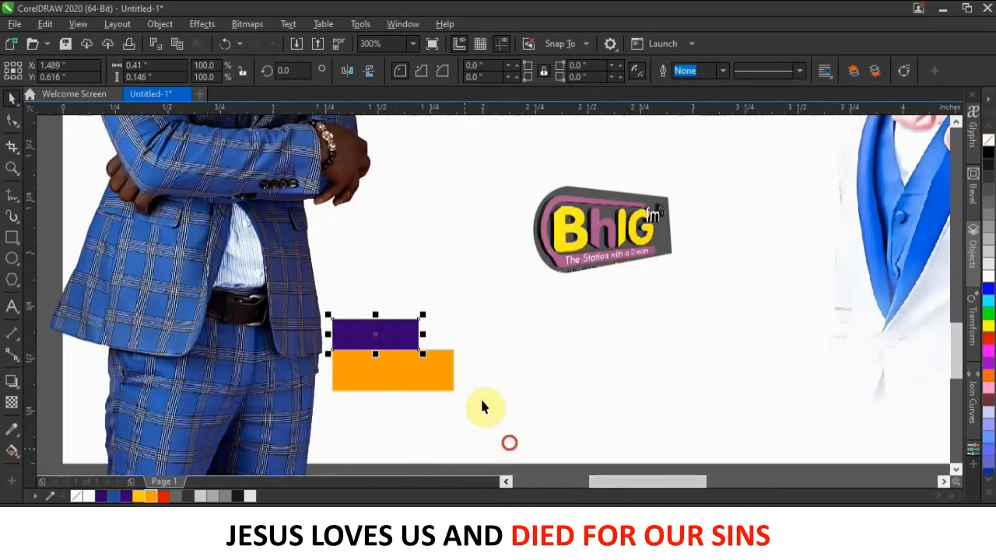
pyautogui.moveTo(343, 286); pyautogui.dragTo(342, 286)
pyautogui.hotkey('ctrl', 'z')
pyautogui.scroll(-1, 487, 371)
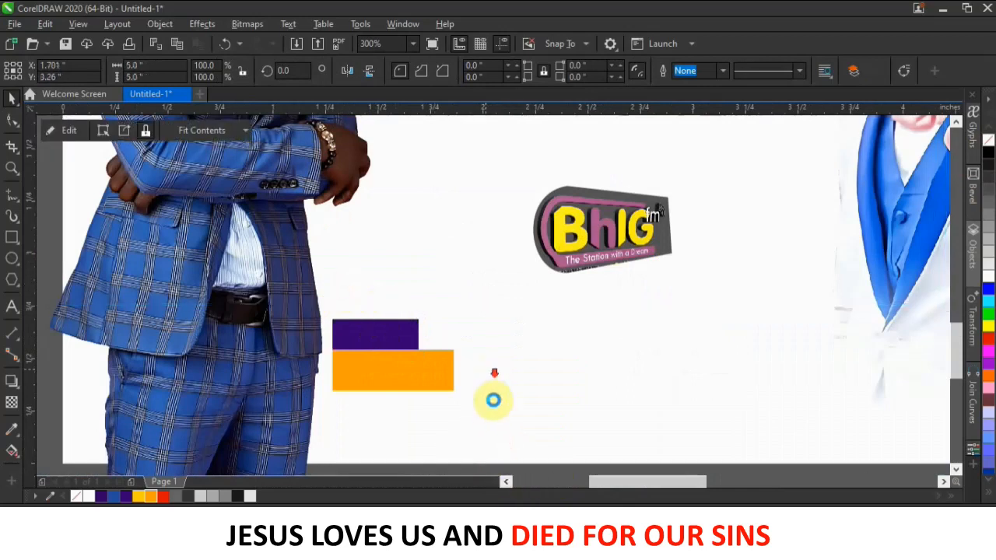
pyautogui.moveTo(497, 467); pyautogui.dragTo(434, 326)
# Place a horizontally mirrored copy of both bars beside the right-hand man.
pyautogui.moveTo(506, 433); pyautogui.dragTo(407, 335)
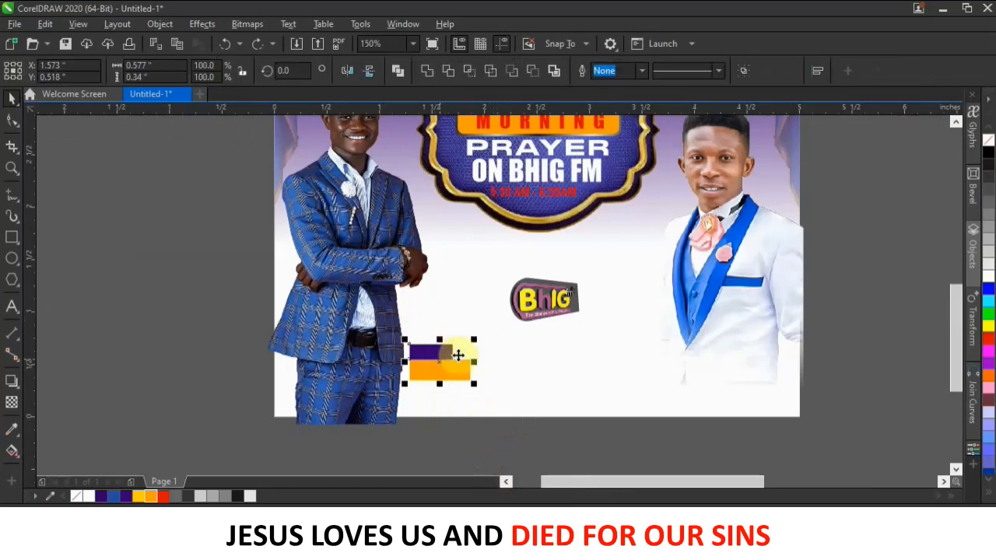
pyautogui.moveTo(456, 354); pyautogui.dragTo(596, 349)
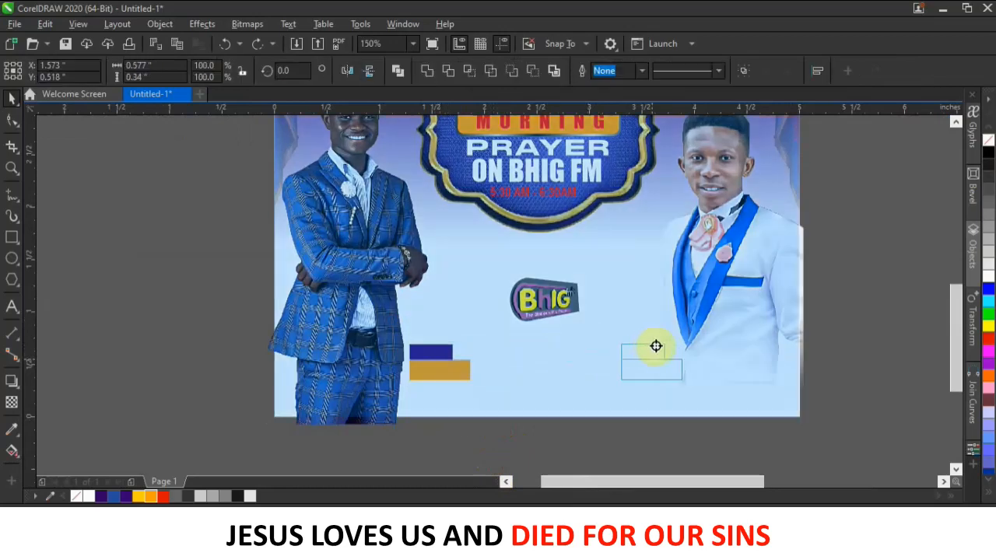
pyautogui.moveTo(656, 345); pyautogui.dragTo(658, 346)
pyautogui.click(679, 372)
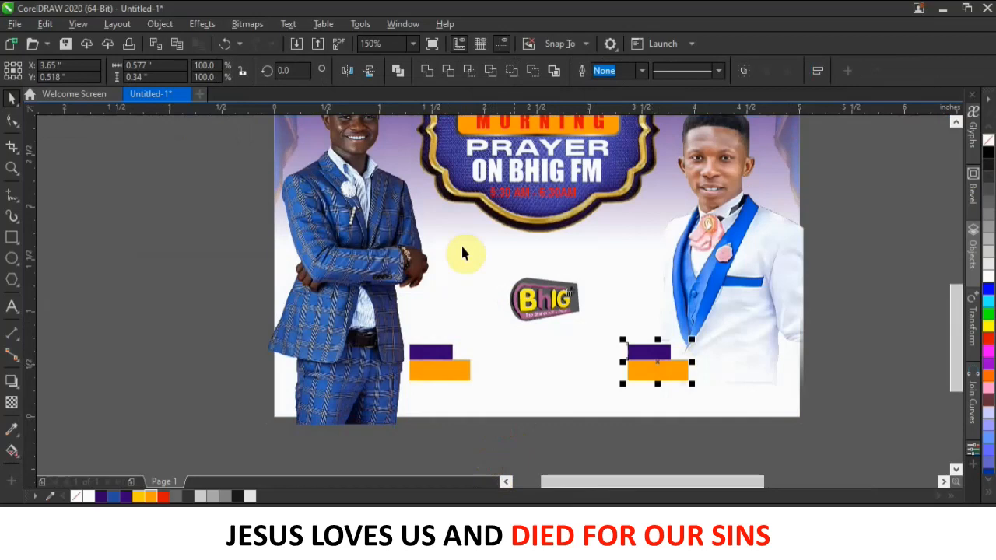
pyautogui.click(347, 69)
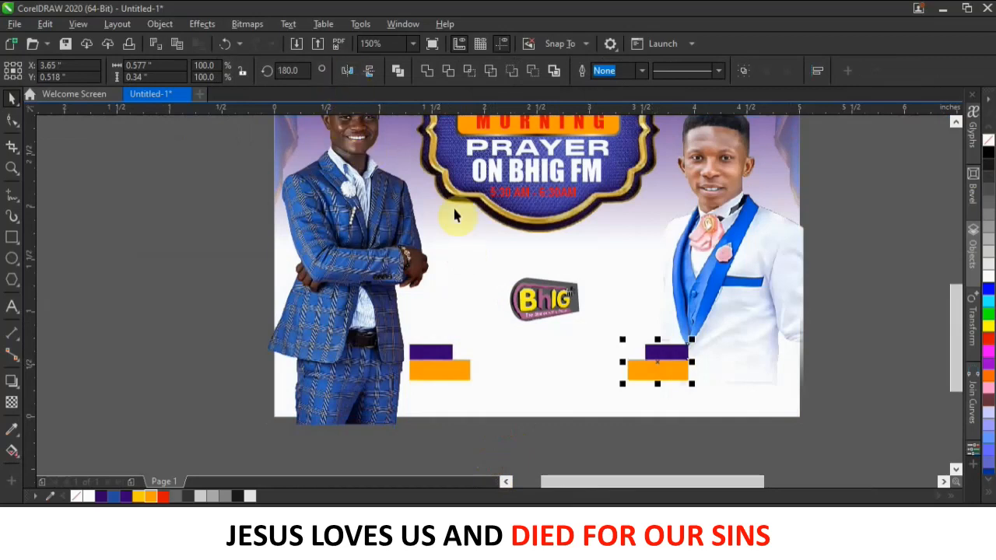
pyautogui.click(842, 293)
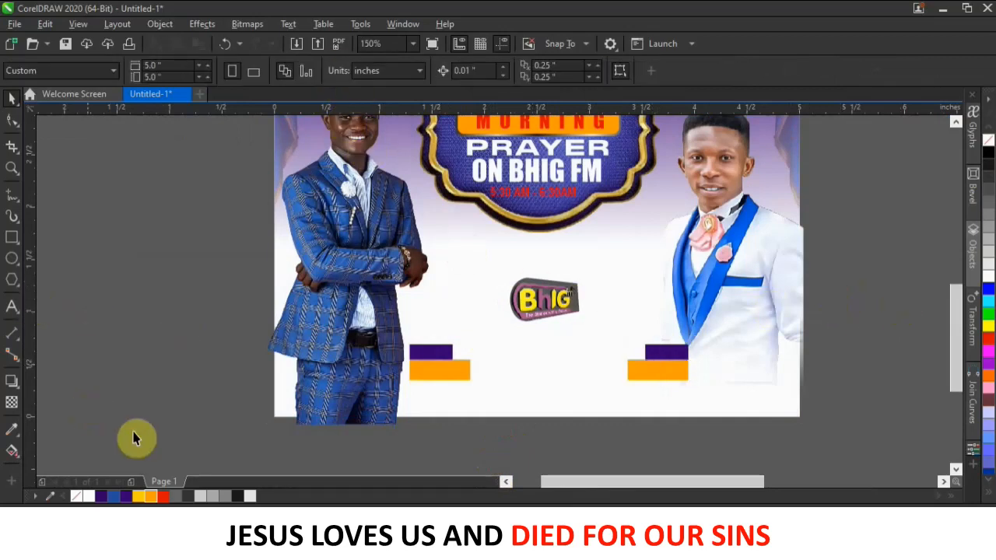
# Copy the HOST heading and host name lines from the Notepad notes.
pyautogui.hotkey('alt', 'Tab')
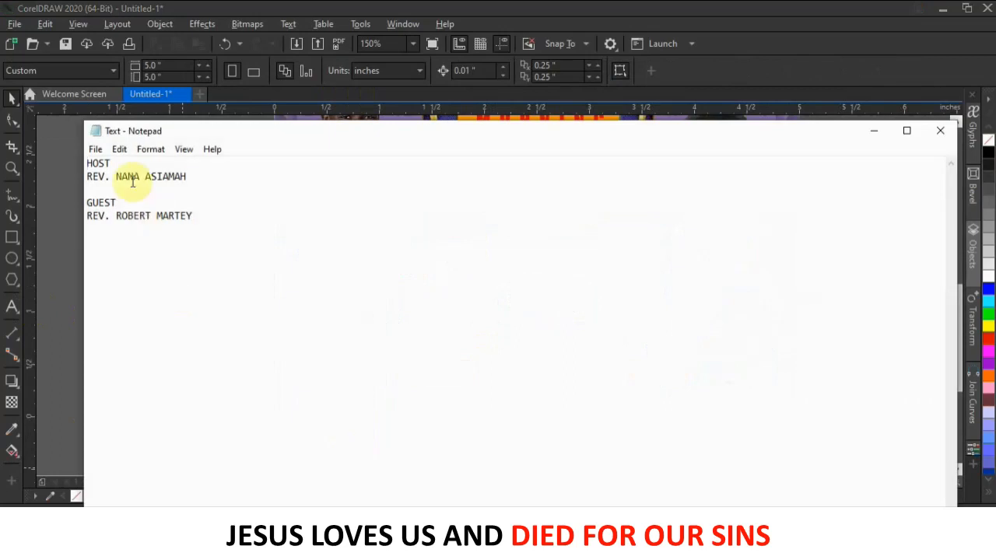
pyautogui.moveTo(195, 176); pyautogui.dragTo(90, 162)
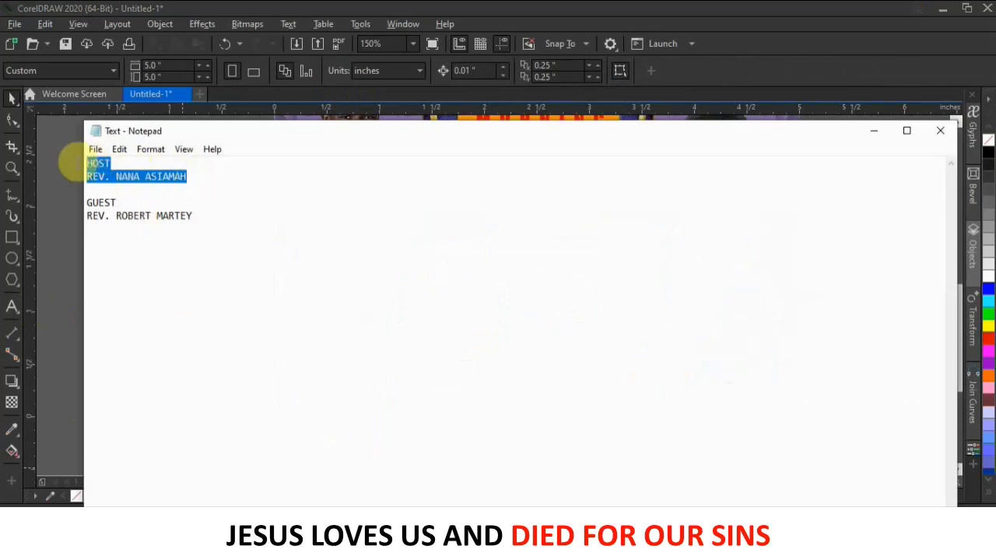
pyautogui.moveTo(209, 227); pyautogui.dragTo(52, 184)
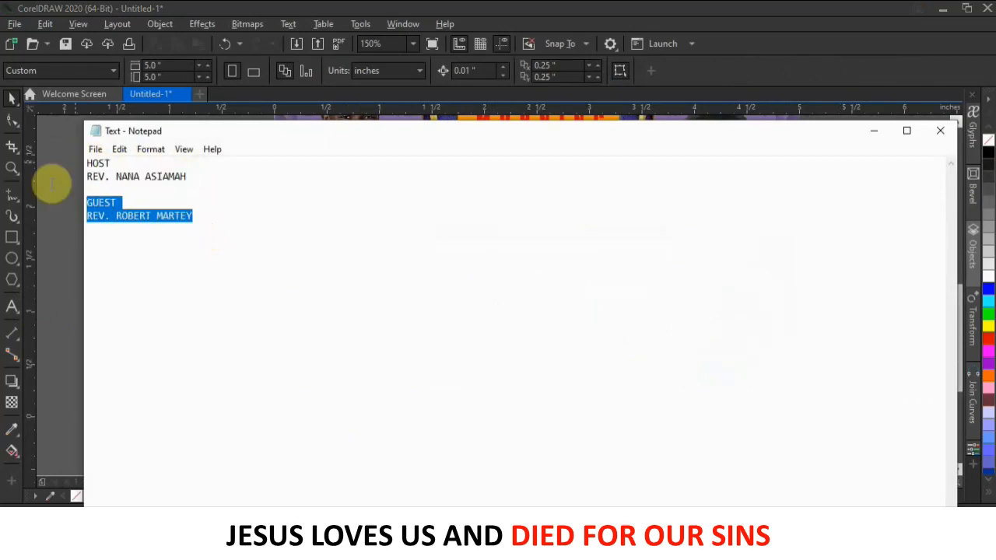
pyautogui.moveTo(194, 178); pyautogui.dragTo(55, 166)
pyautogui.hotkey('ctrl', 'c')
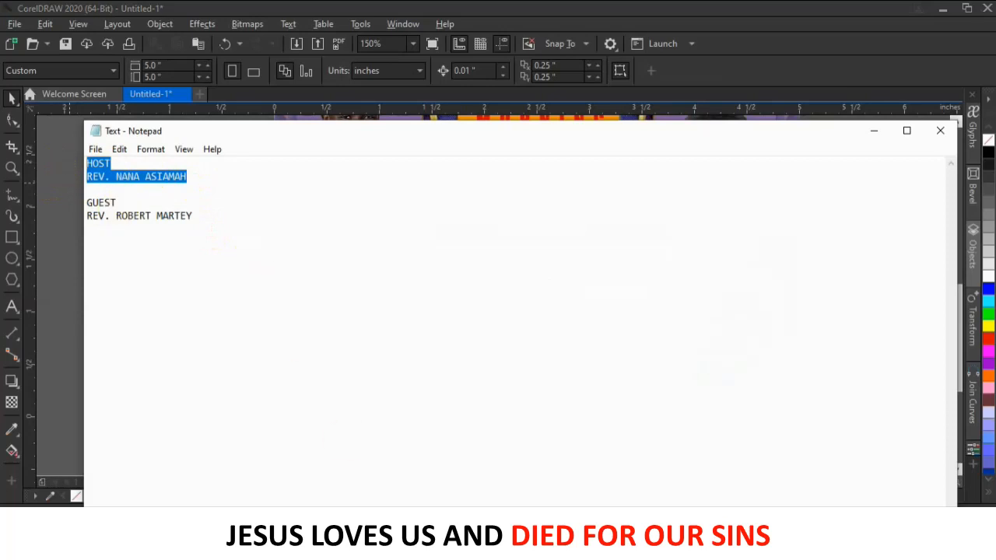
# Paste the host lines as text to the left of the flyer page in CorelDRAW.
pyautogui.click(342, 548)
pyautogui.click(12, 309)
pyautogui.click(121, 324)
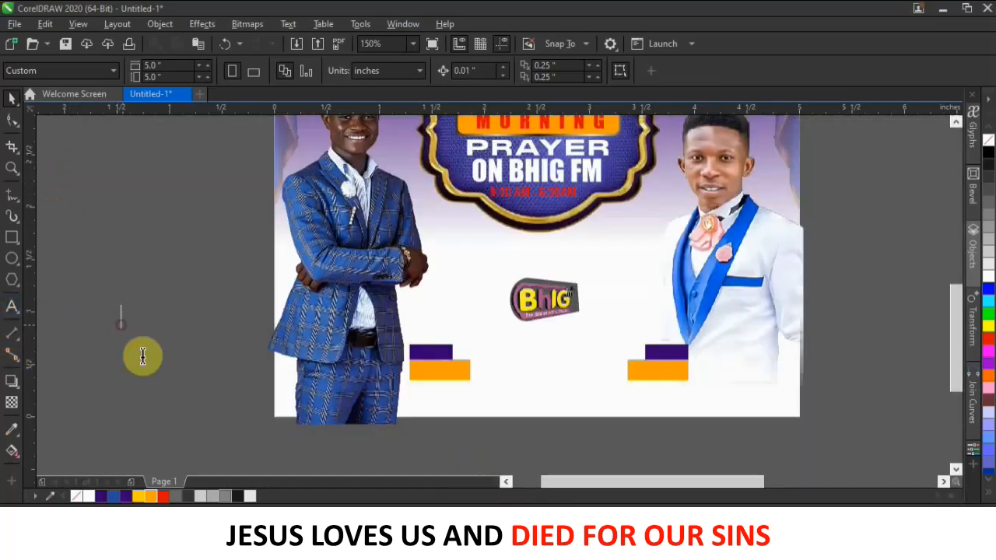
pyautogui.hotkey('ctrl', 'v')
# Shrink the host text to about 7 pt, move it onto the bars, and break apart its lines with the name on orange.
pyautogui.click(12, 98)
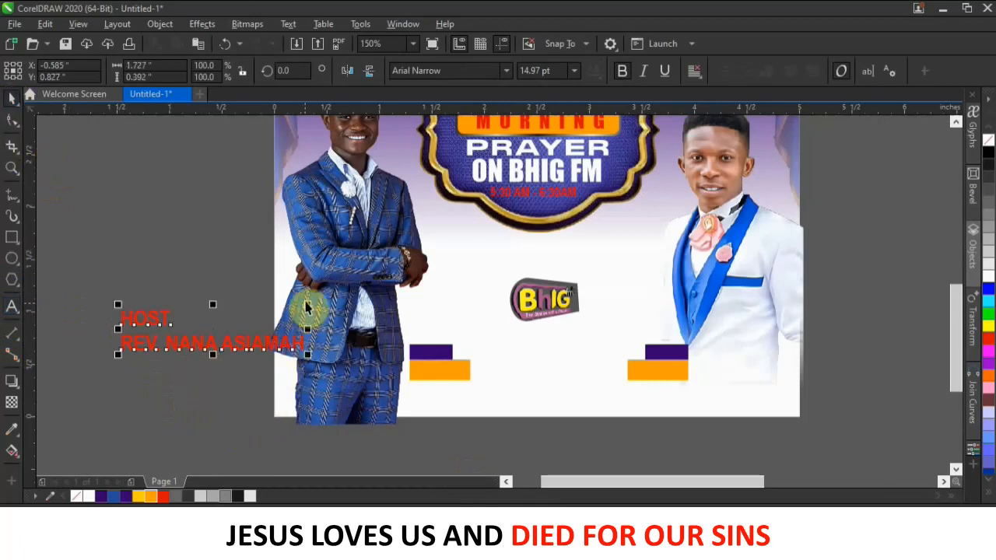
pyautogui.moveTo(309, 305); pyautogui.dragTo(231, 317)
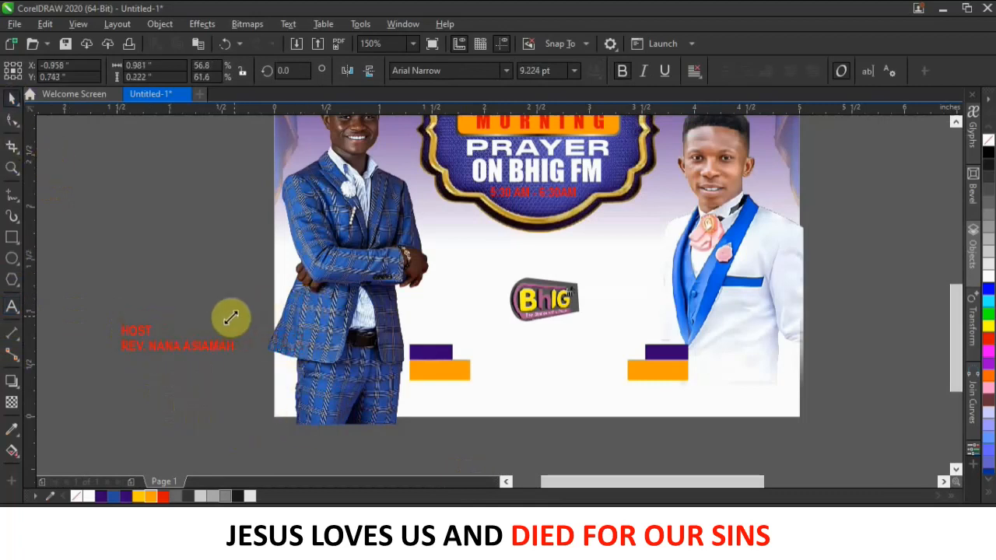
pyautogui.moveTo(229, 321); pyautogui.dragTo(231, 332)
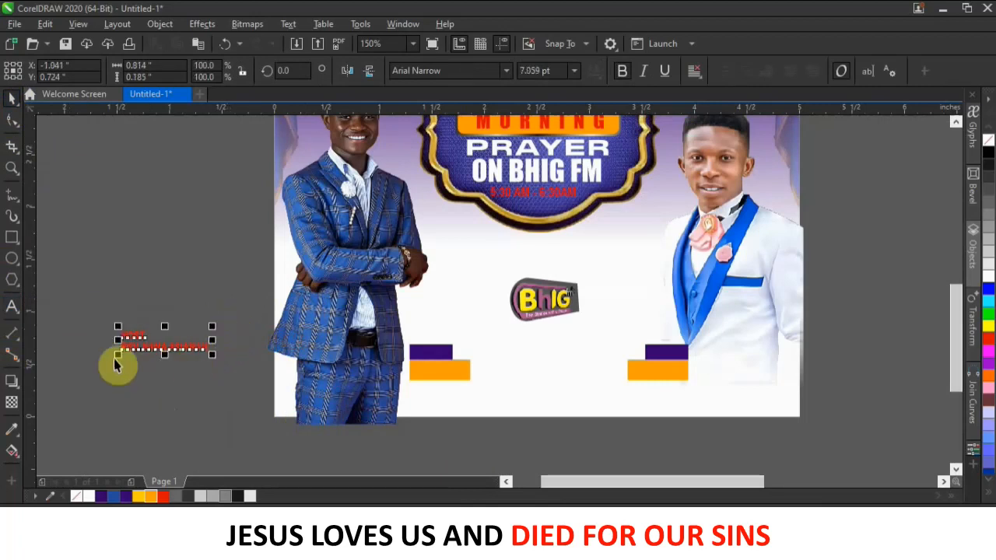
pyautogui.scroll(2, 111, 351)
pyautogui.moveTo(226, 341); pyautogui.dragTo(574, 358)
pyautogui.moveTo(231, 336); pyautogui.dragTo(782, 381)
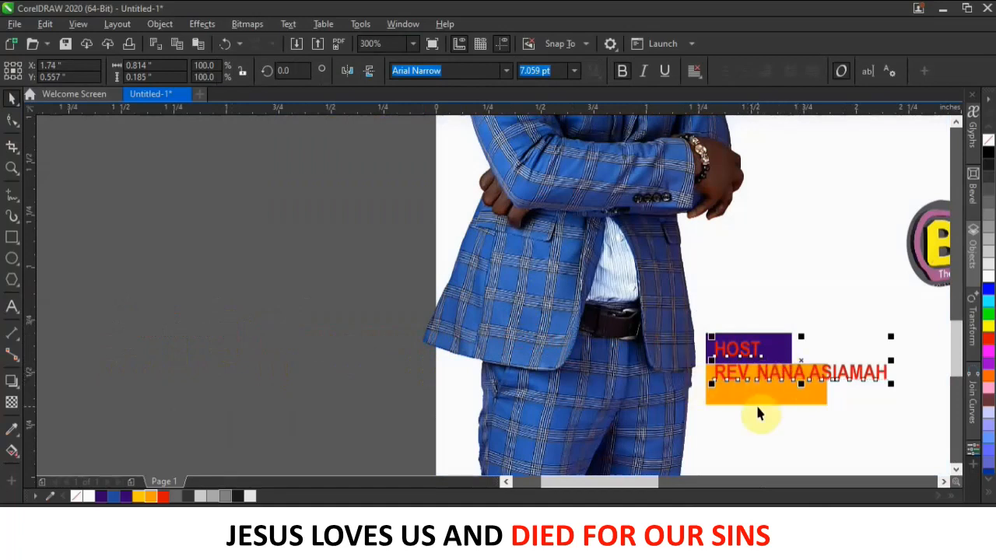
pyautogui.hotkey('ctrl', 'k')
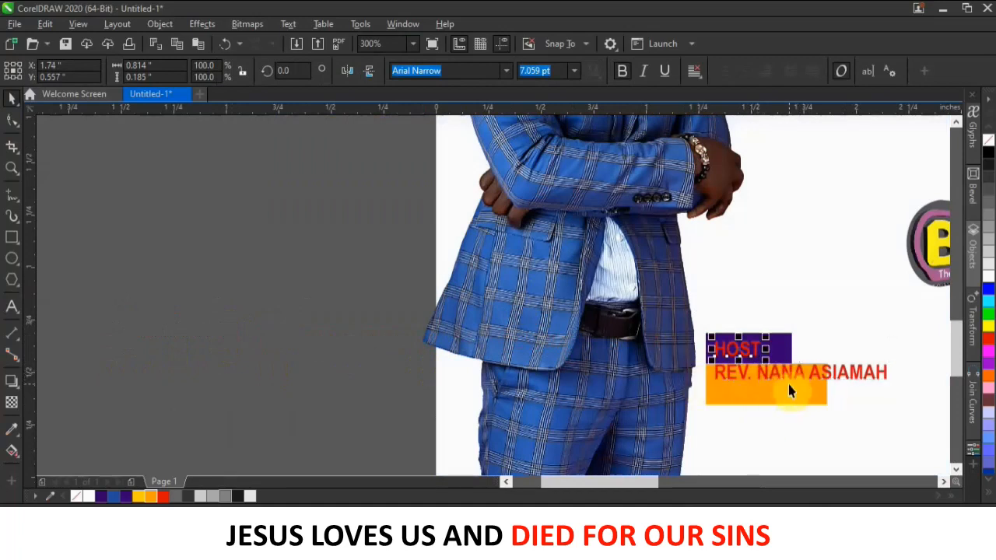
pyautogui.moveTo(792, 379); pyautogui.dragTo(768, 387)
pyautogui.click(755, 351)
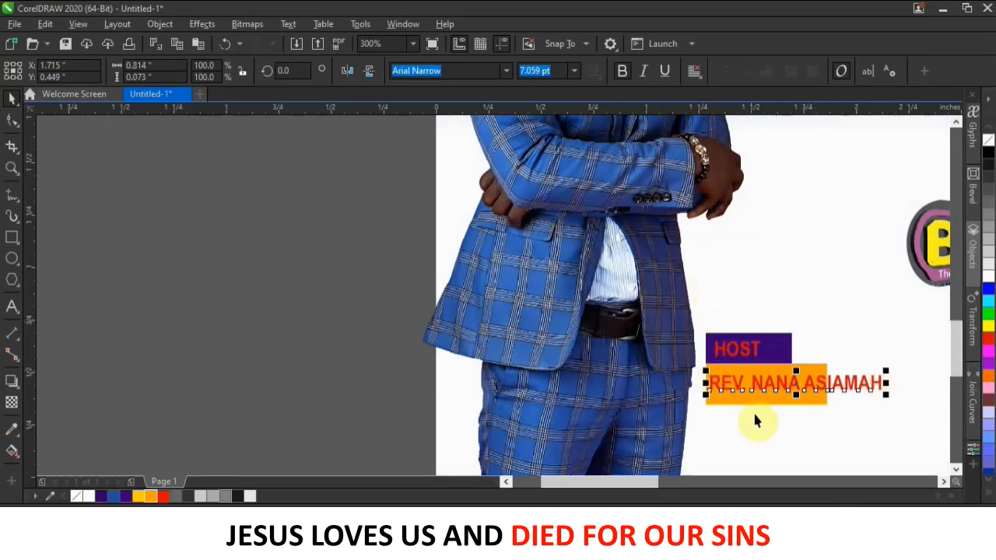
# Set the name text's font to Poppins, non-bold.
pyautogui.click(504, 71)
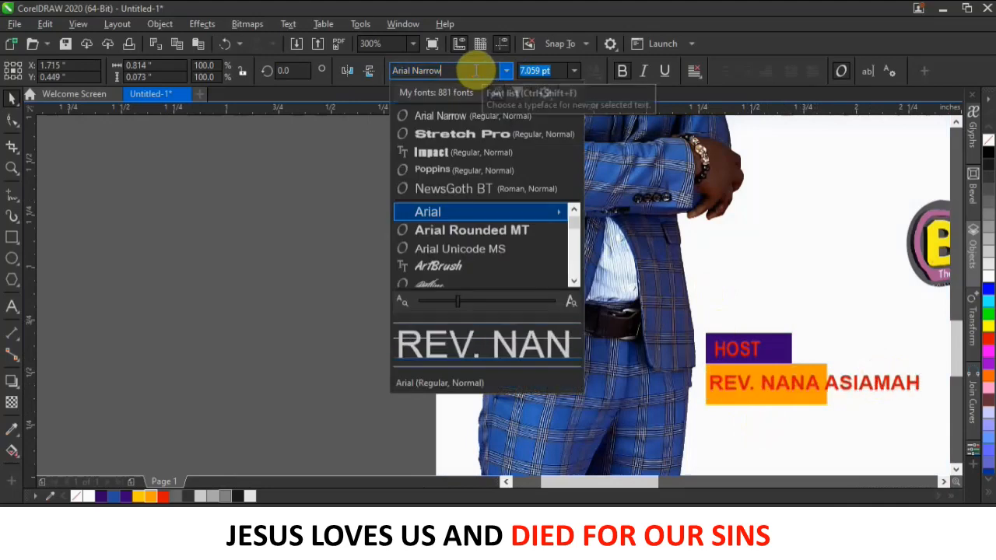
pyautogui.click(461, 170)
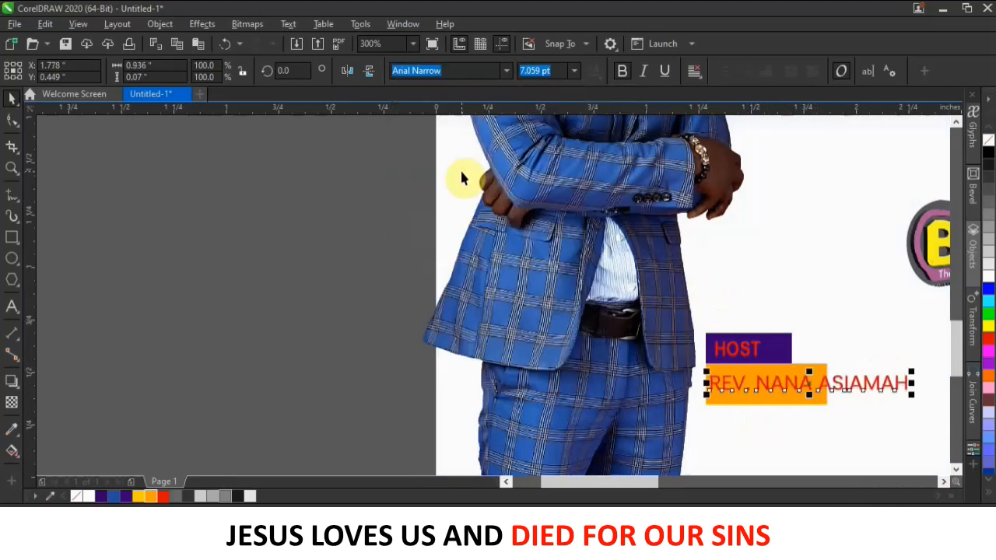
pyautogui.click(623, 71)
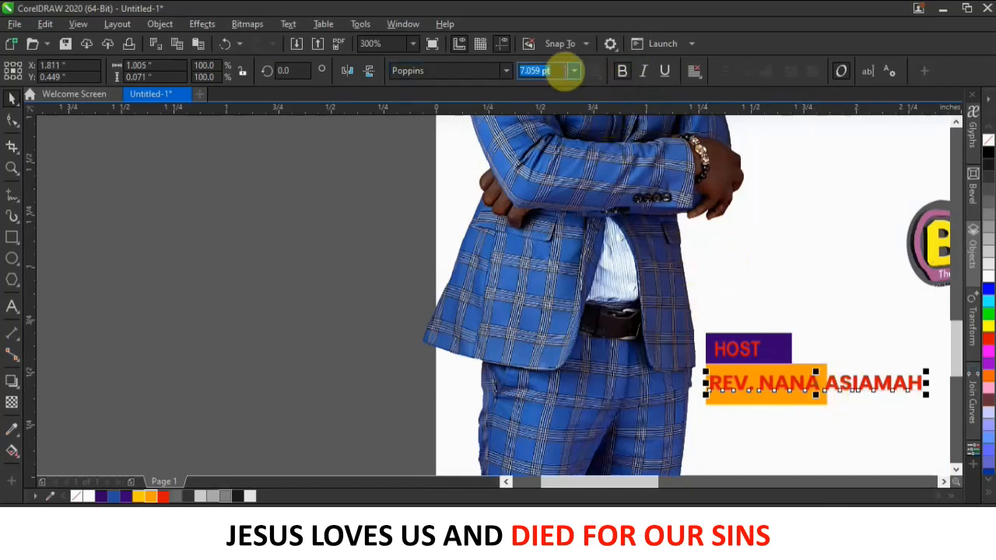
pyautogui.click(623, 70)
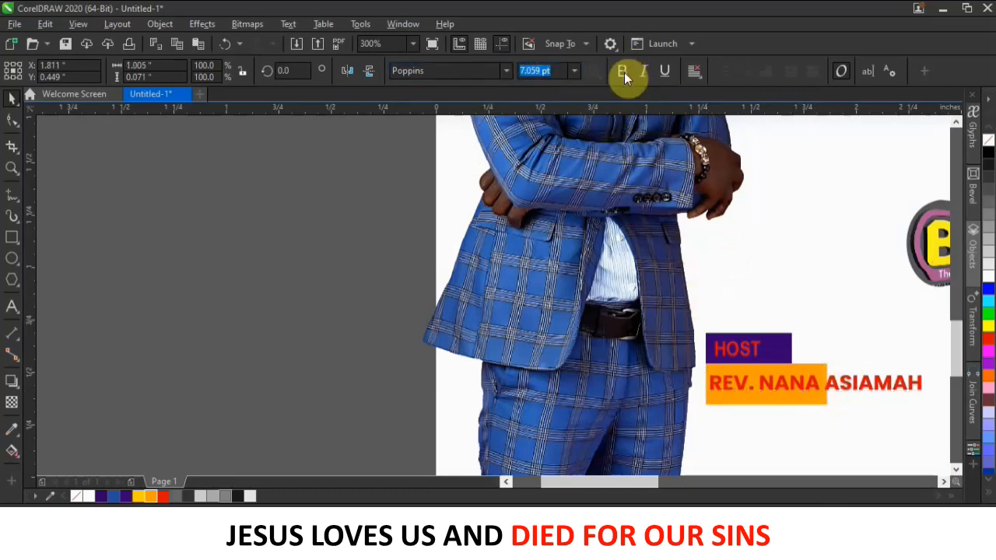
# Turn the host's name after REV. white and move it onto its own line.
pyautogui.doubleClick(762, 391)
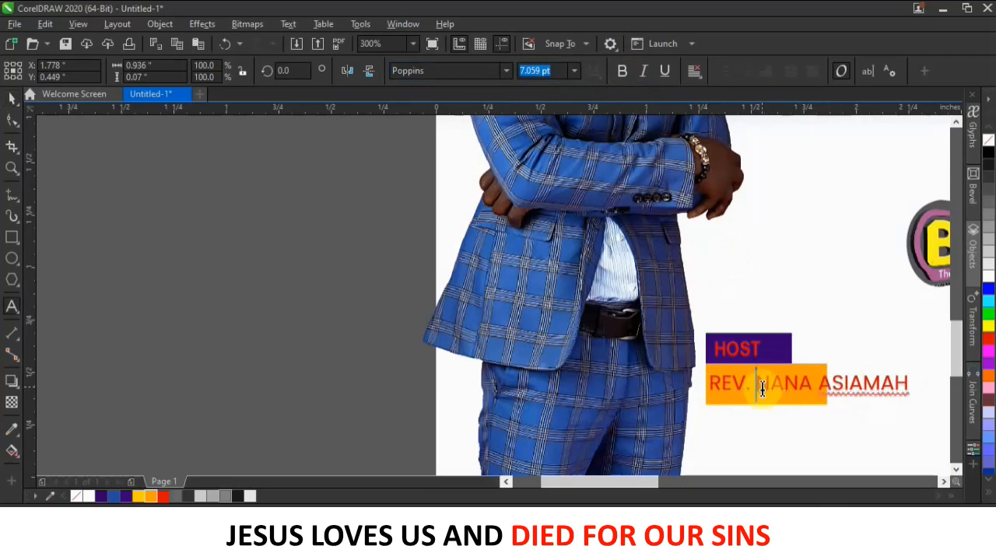
pyautogui.moveTo(754, 381); pyautogui.dragTo(961, 379)
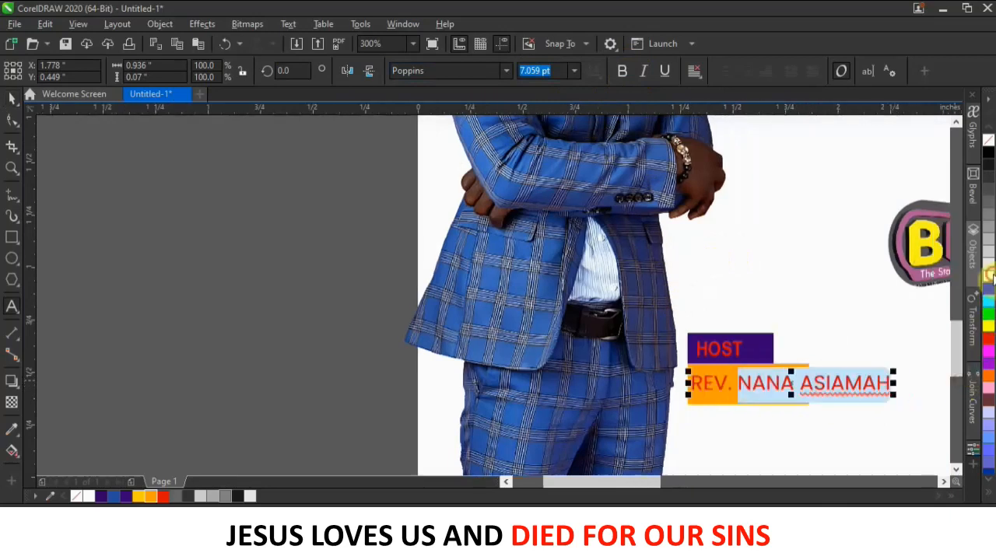
pyautogui.click(989, 274)
pyautogui.click(739, 386)
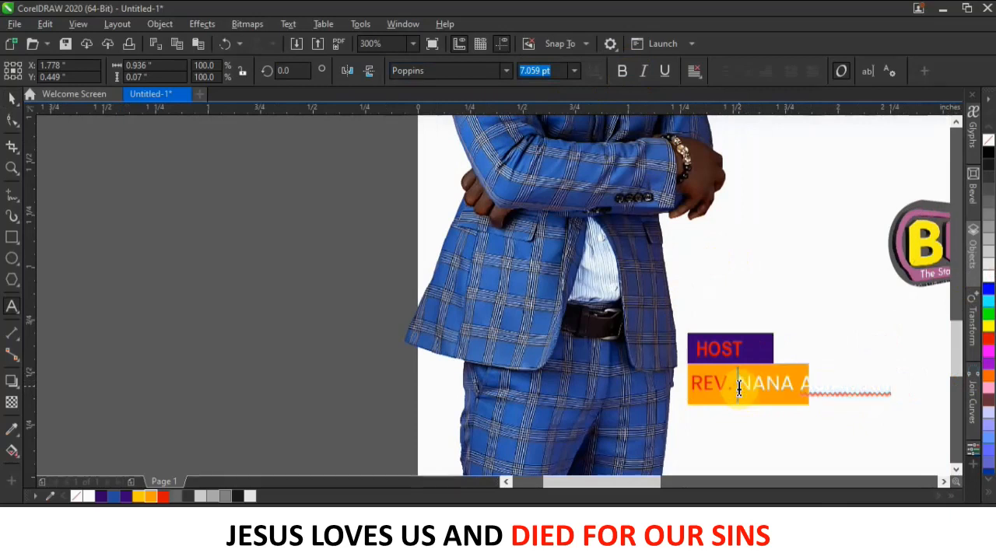
pyautogui.press('Return')
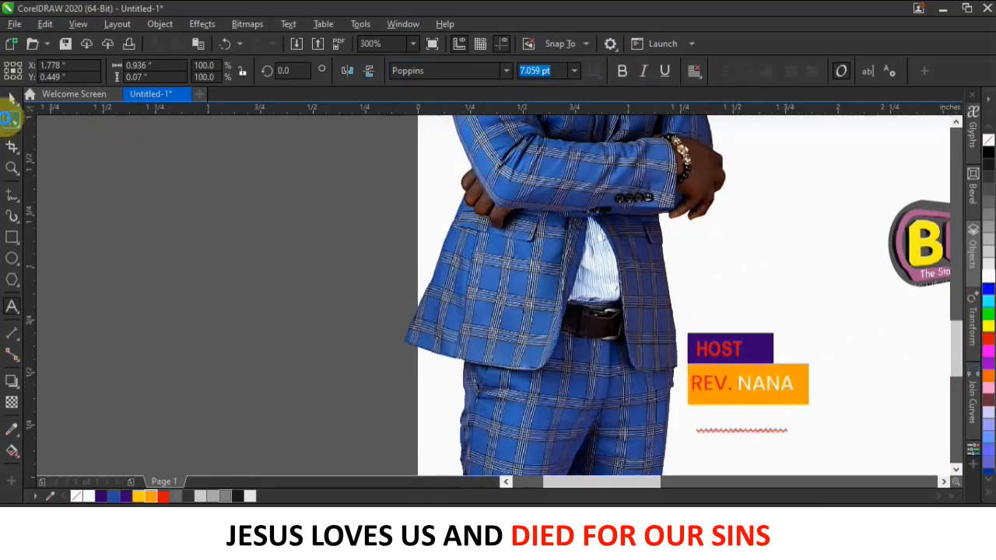
pyautogui.click(11, 119)
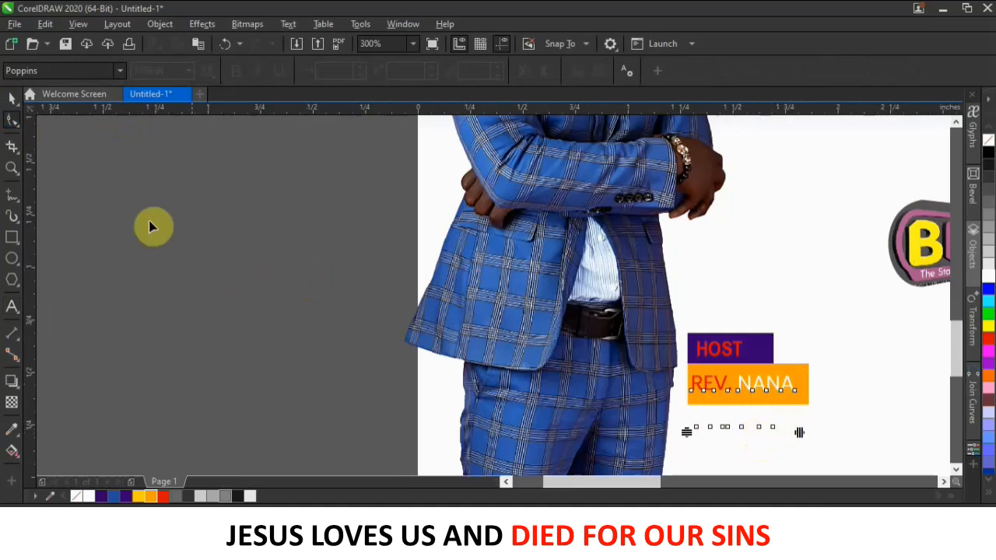
# Shrink the name text and tighten the spacing between its two lines.
pyautogui.click(9, 101)
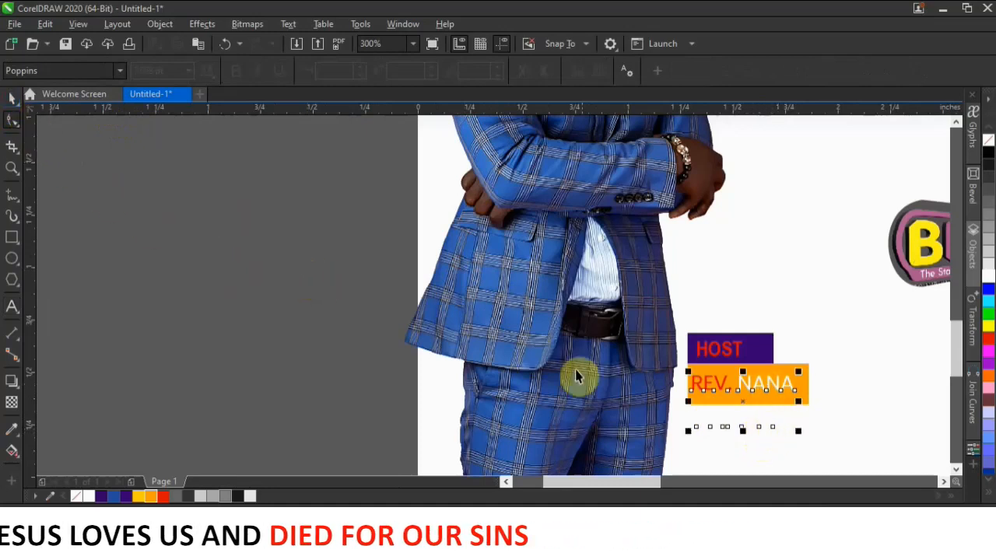
pyautogui.moveTo(794, 423); pyautogui.dragTo(789, 406)
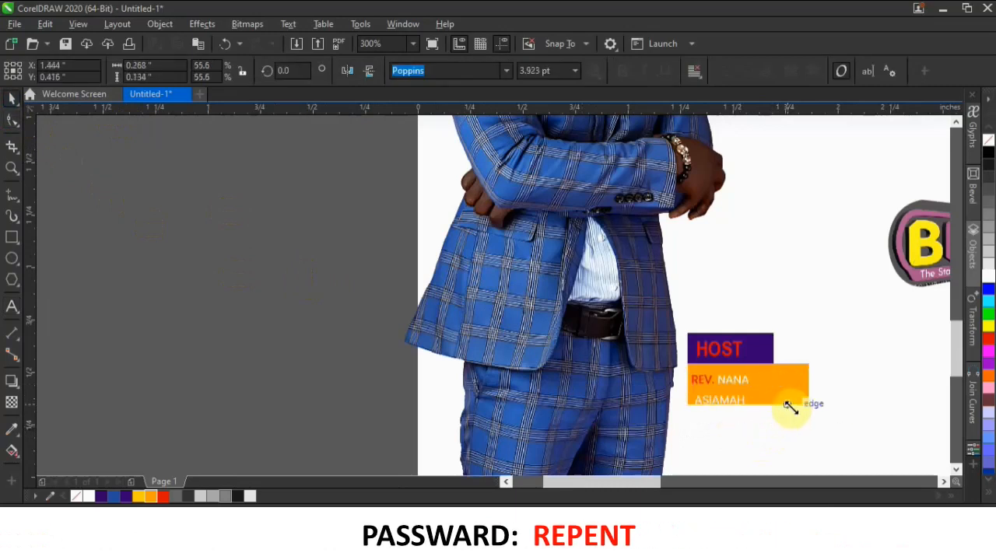
pyautogui.click(12, 119)
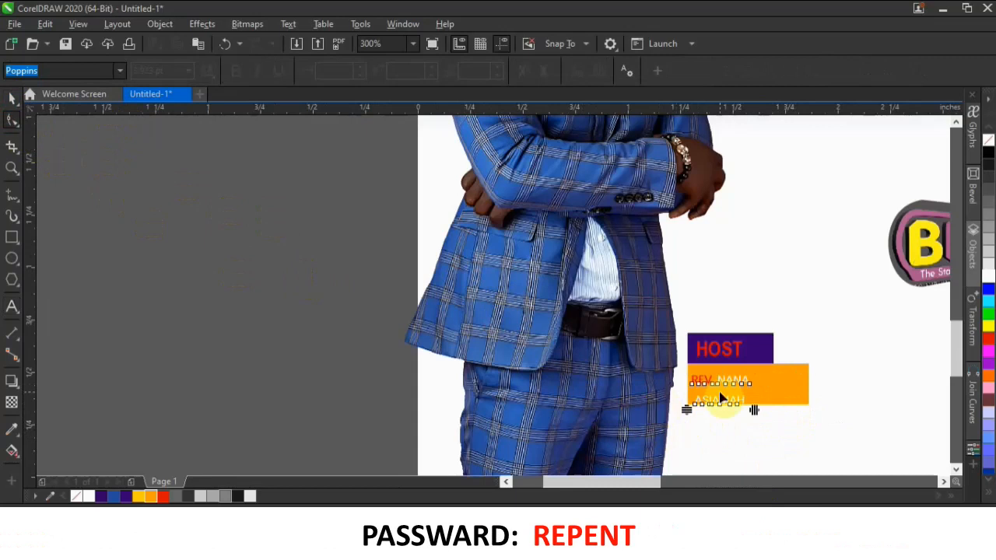
pyautogui.scroll(2, 714, 401)
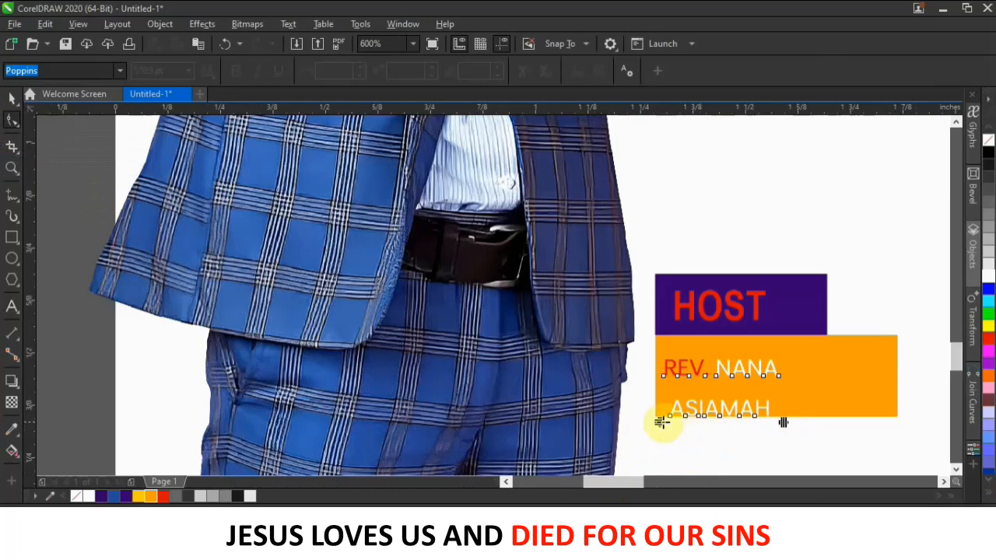
pyautogui.moveTo(661, 418); pyautogui.dragTo(663, 390)
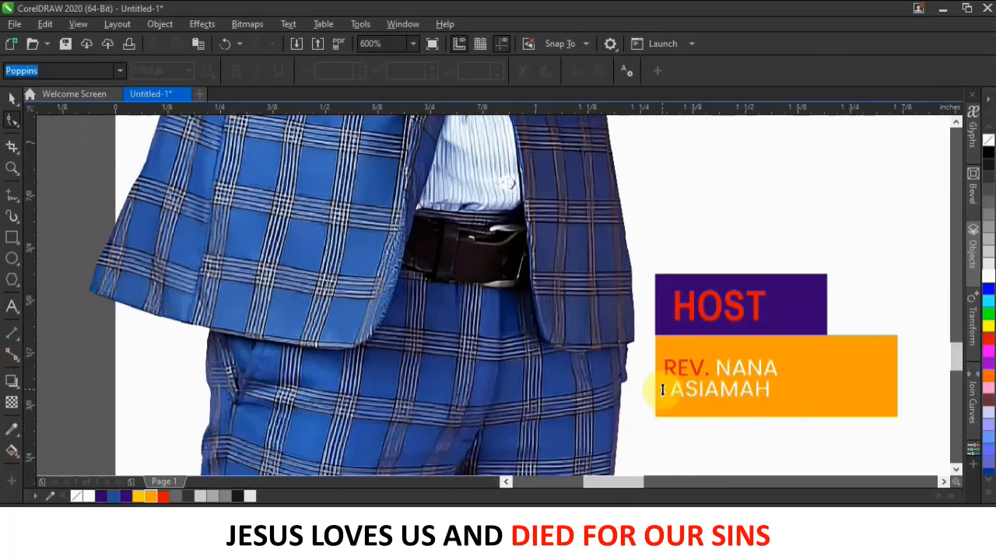
# Enlarge the name text to fill the orange bar and reposition the HOST label.
pyautogui.click(12, 98)
pyautogui.moveTo(782, 356); pyautogui.dragTo(945, 338)
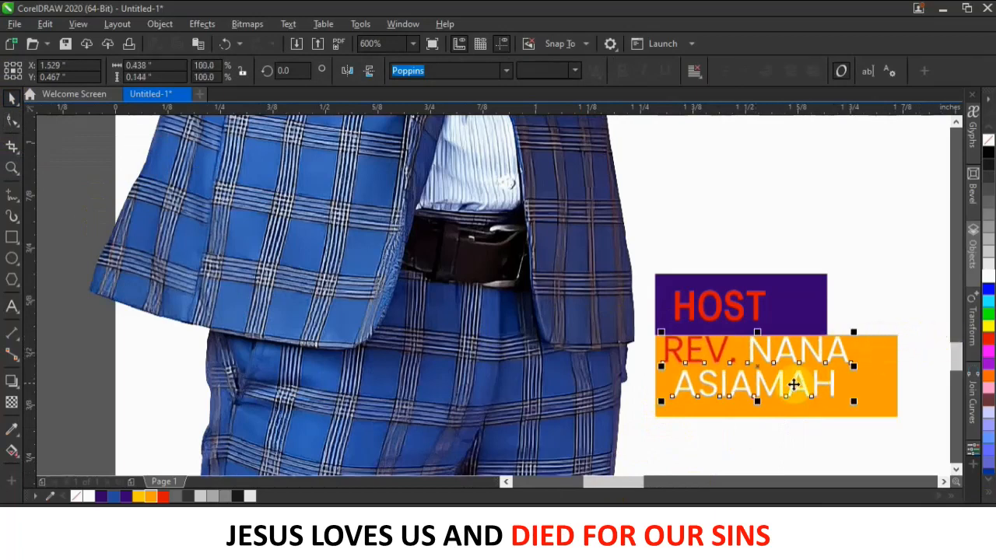
pyautogui.moveTo(796, 387); pyautogui.dragTo(791, 390)
pyautogui.moveTo(740, 316); pyautogui.dragTo(714, 356)
pyautogui.scroll(-2, 724, 331)
pyautogui.scroll(-3, 693, 356)
pyautogui.scroll(3, 836, 365)
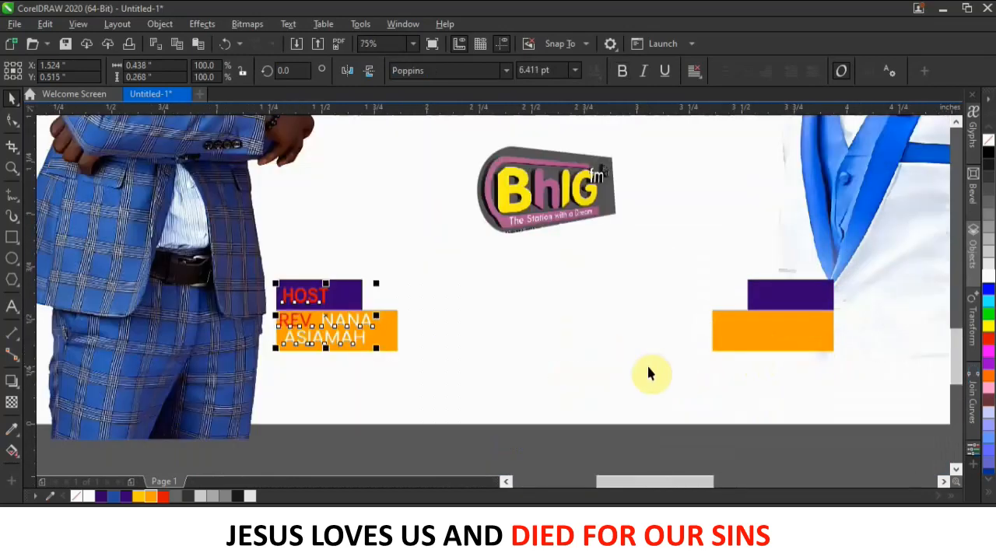
# Copy the name text onto the right-hand bars and retype it with the guest's name.
pyautogui.moveTo(341, 321); pyautogui.dragTo(810, 320)
pyautogui.click(833, 344)
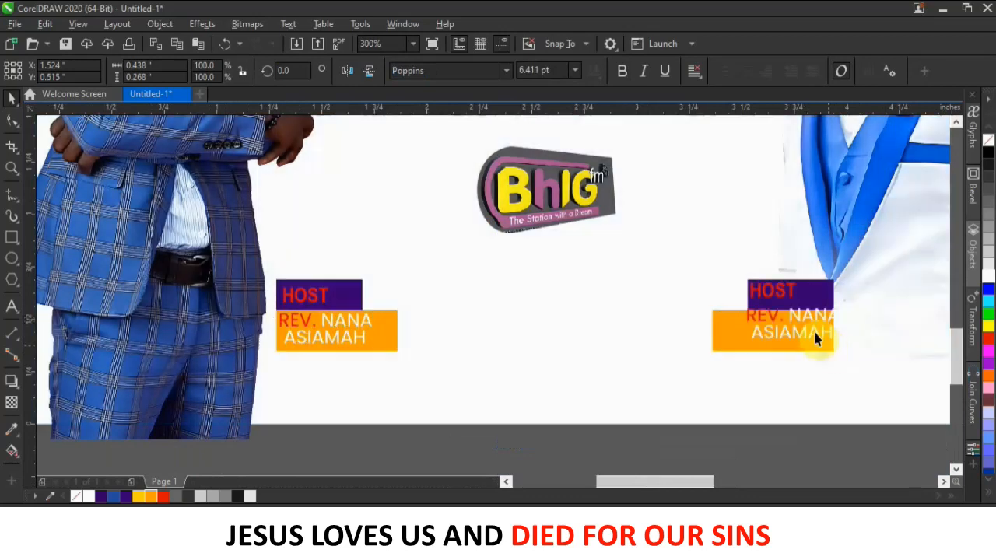
pyautogui.click(795, 319)
pyautogui.doubleClick(794, 318)
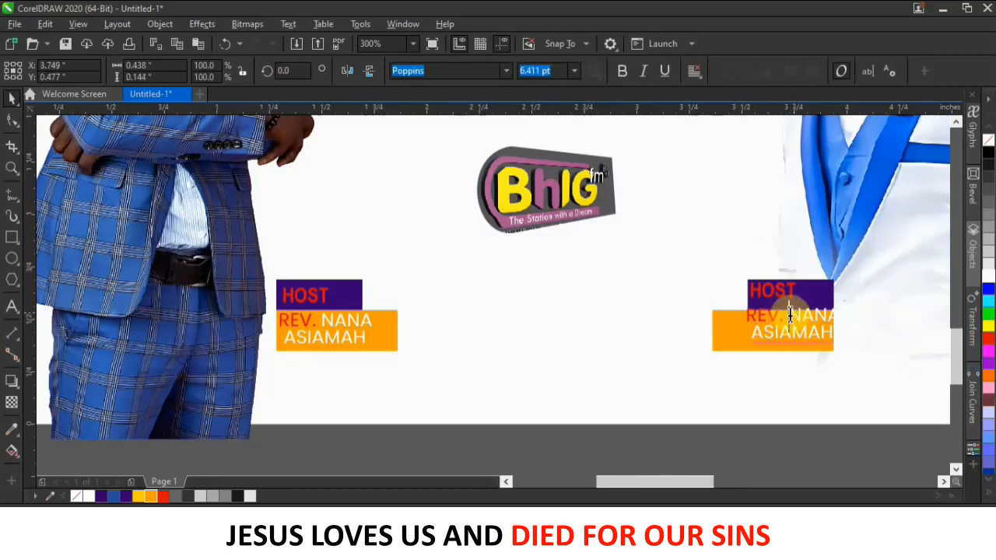
pyautogui.moveTo(789, 315); pyautogui.dragTo(825, 342)
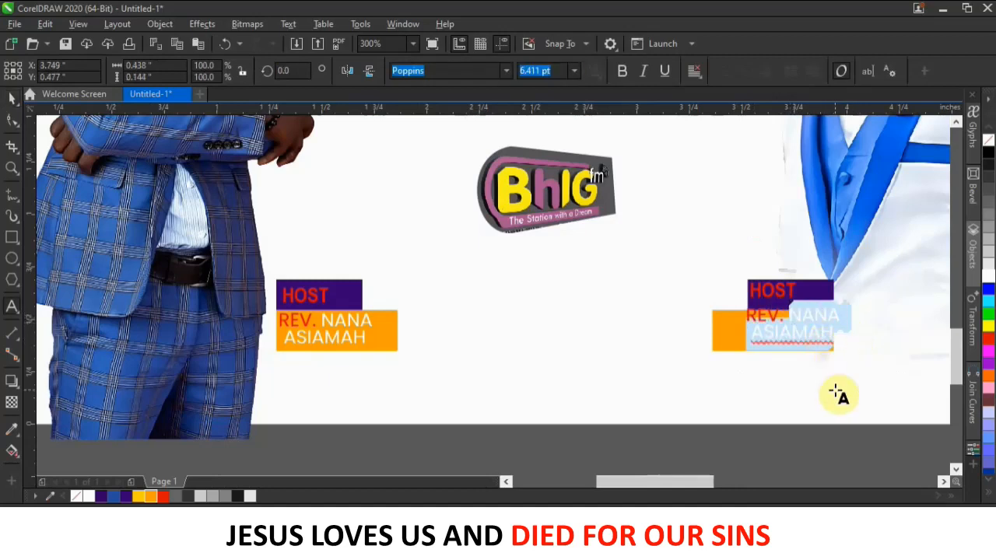
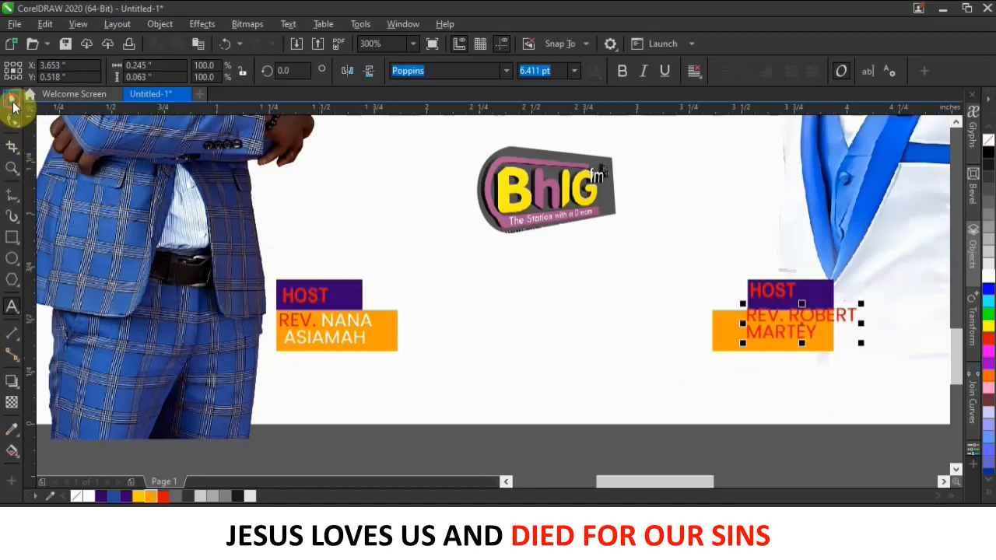
pyautogui.click(13, 105)
# Make the guest's name white, right-align it, and position it on the right orange bar.
pyautogui.click(792, 316)
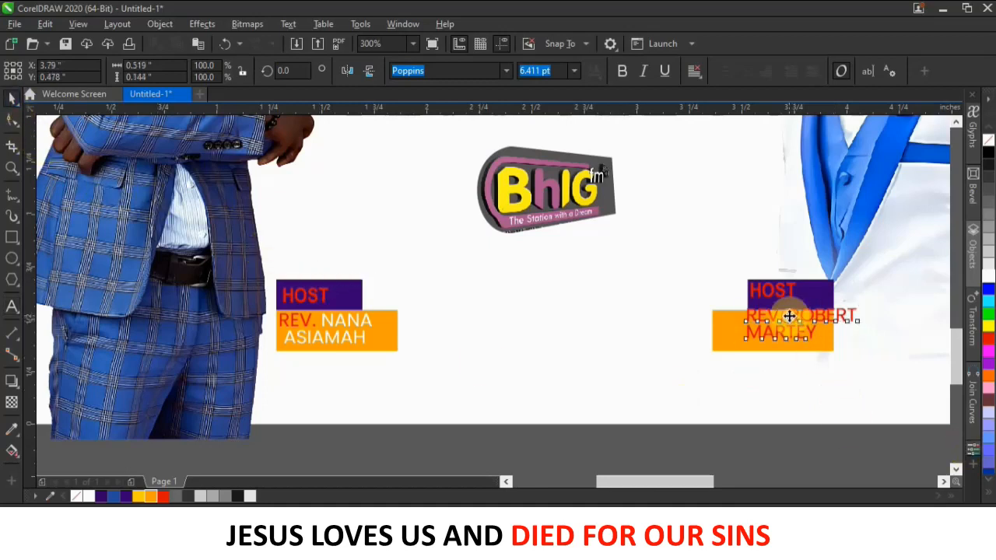
pyautogui.moveTo(789, 317); pyautogui.dragTo(834, 343)
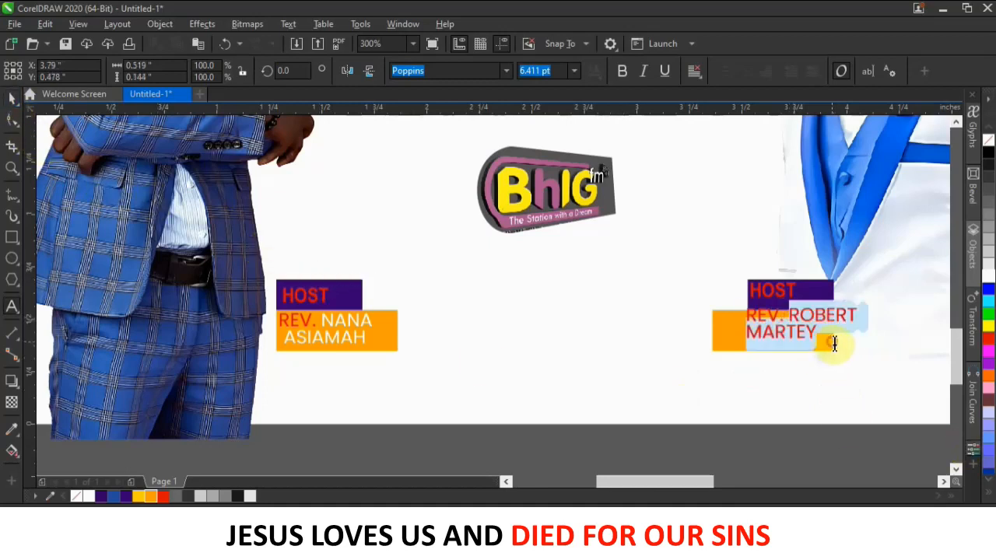
pyautogui.click(989, 277)
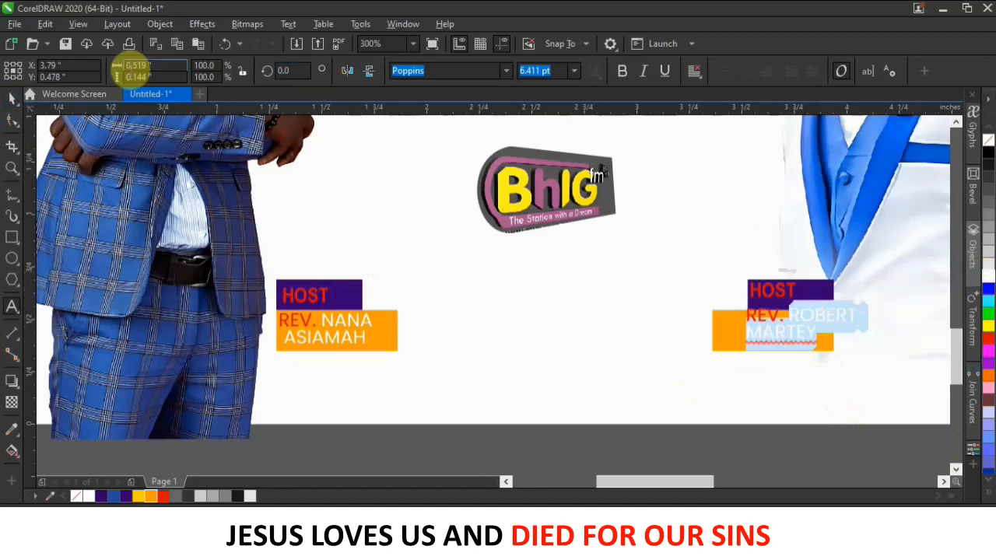
pyautogui.click(20, 97)
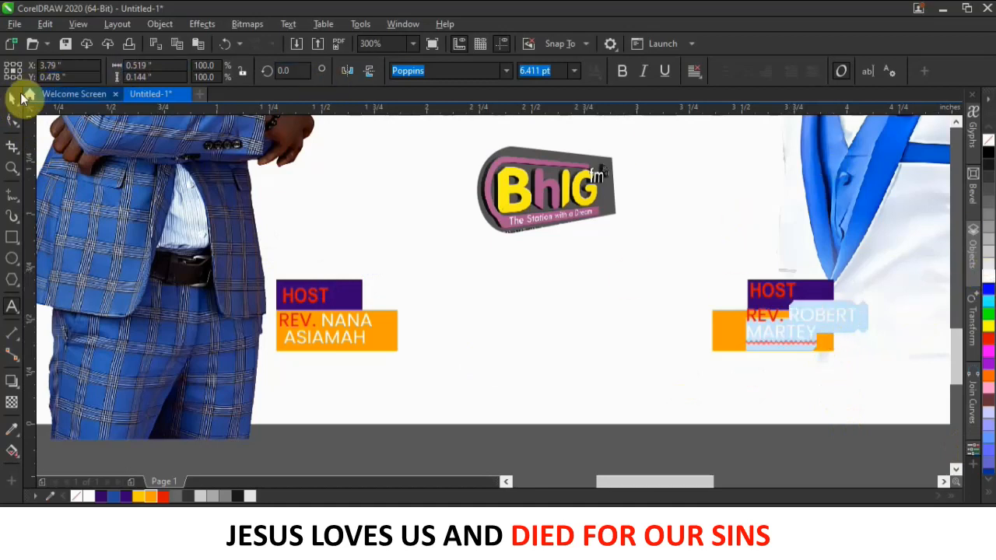
pyautogui.click(696, 72)
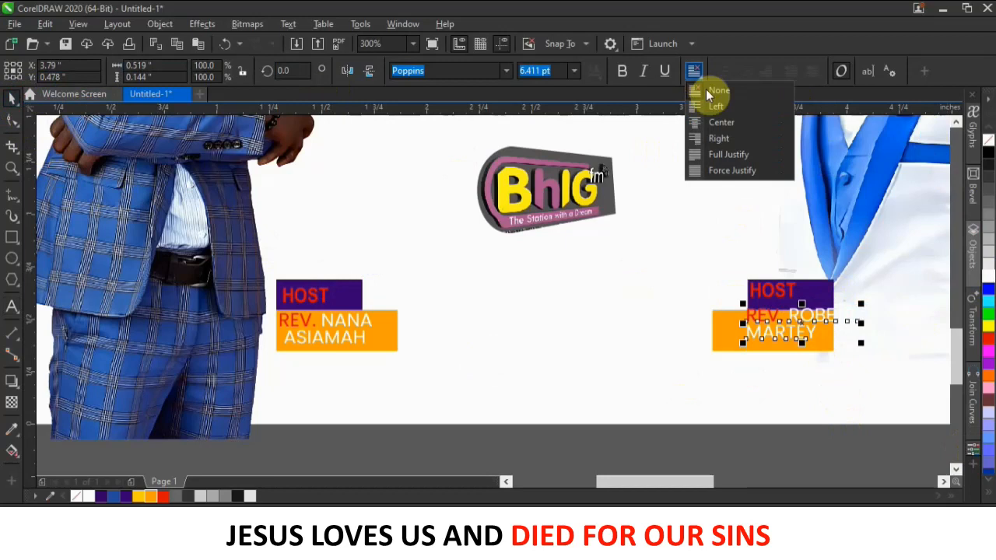
pyautogui.click(724, 137)
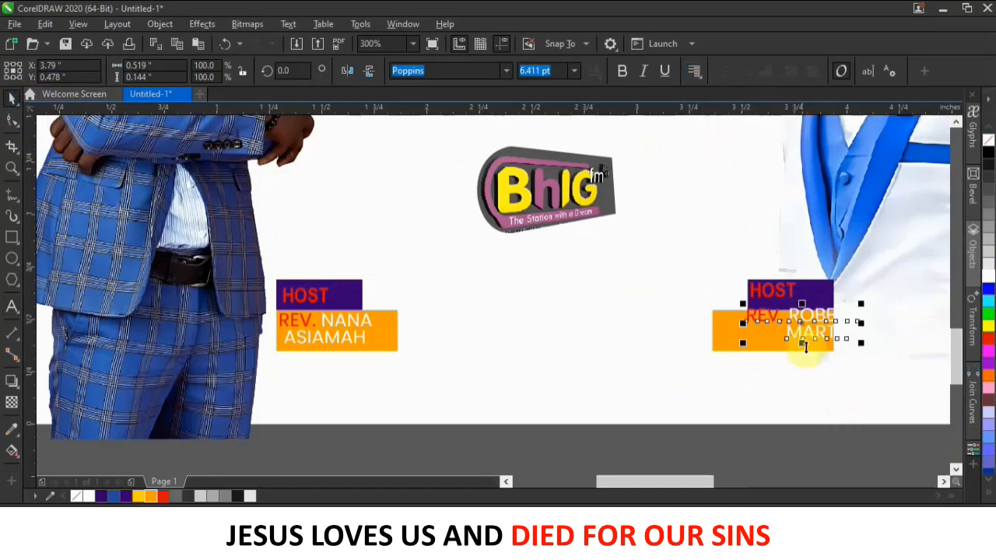
pyautogui.moveTo(812, 340); pyautogui.dragTo(787, 345)
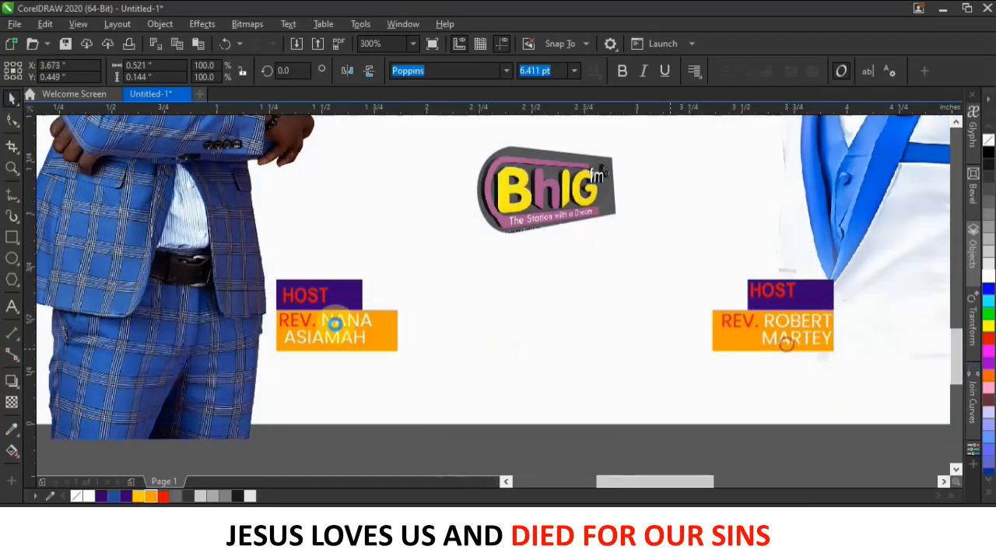
# Left-align the host's name text on the left tag.
pyautogui.click(323, 340)
pyautogui.click(693, 72)
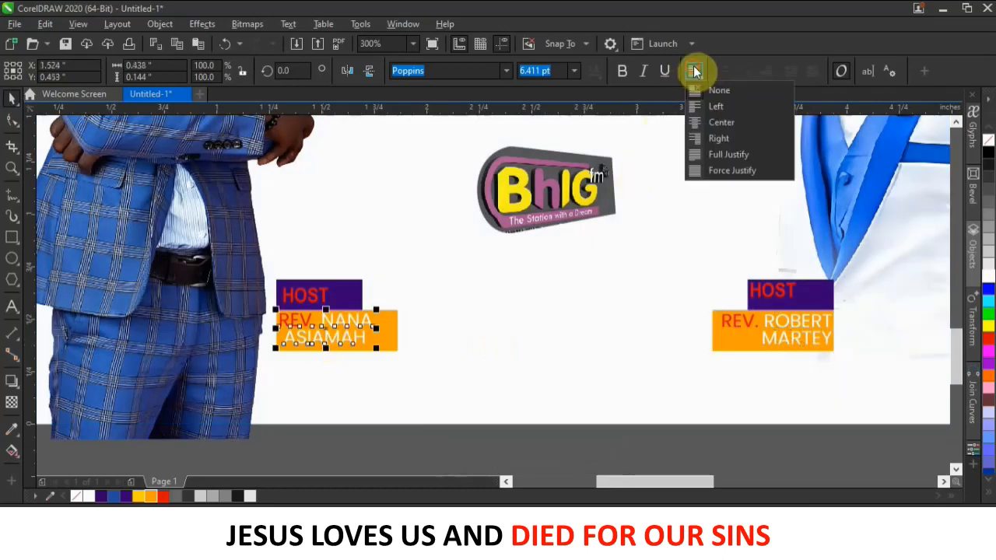
pyautogui.click(705, 104)
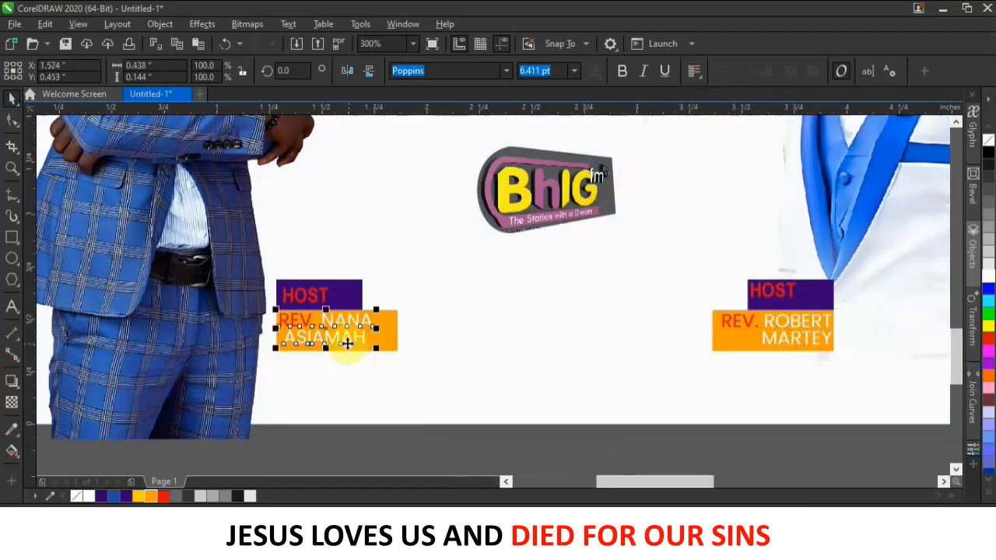
pyautogui.click(694, 70)
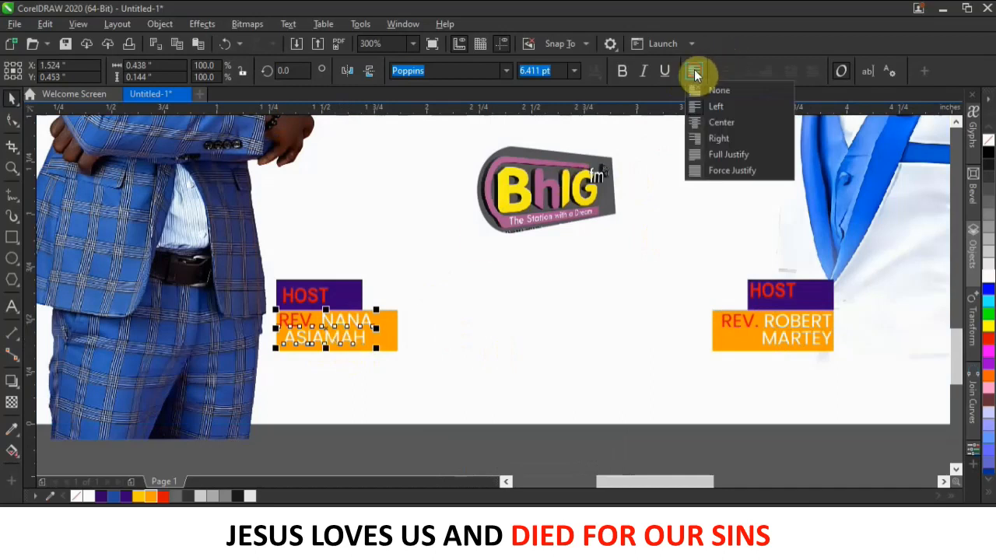
pyautogui.click(705, 109)
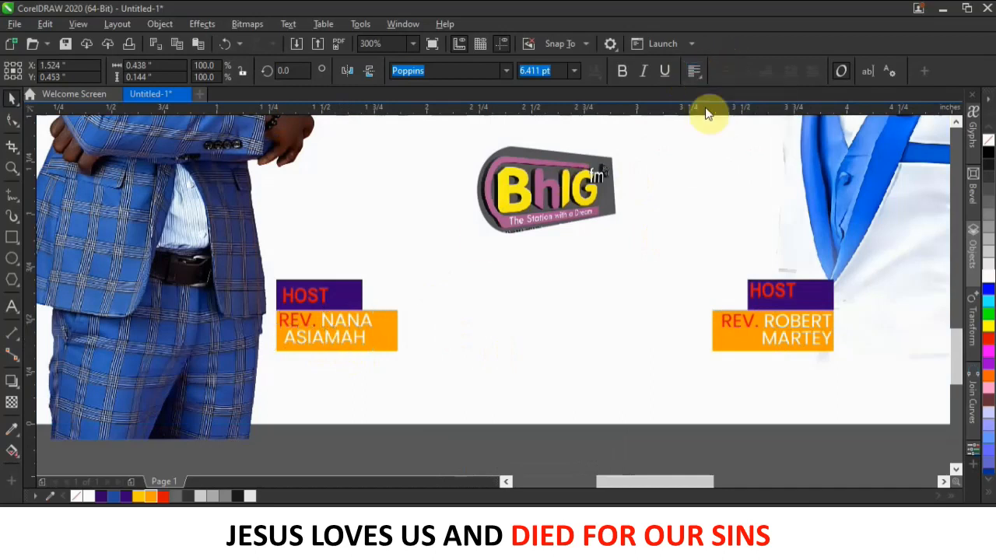
pyautogui.doubleClick(339, 339)
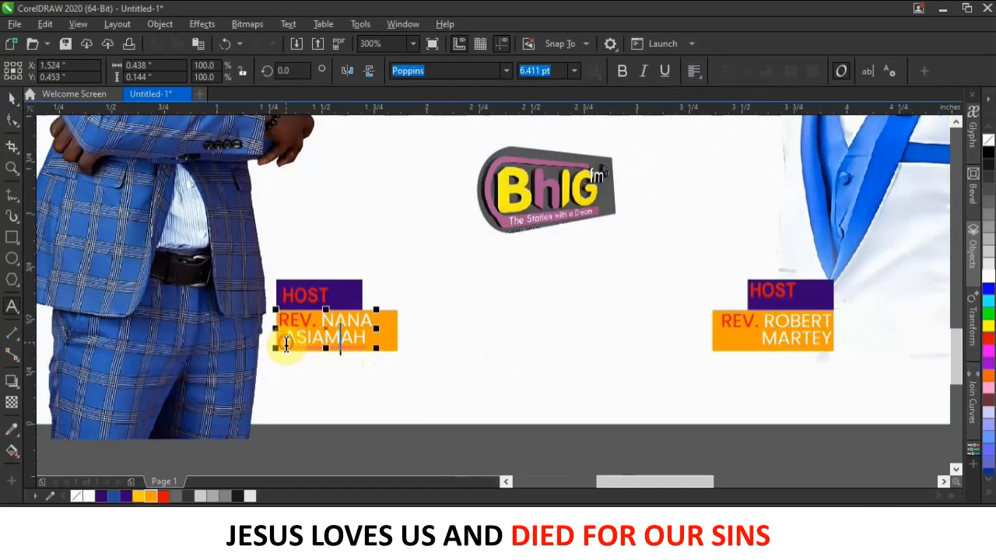
pyautogui.press('Escape')
pyautogui.click(10, 100)
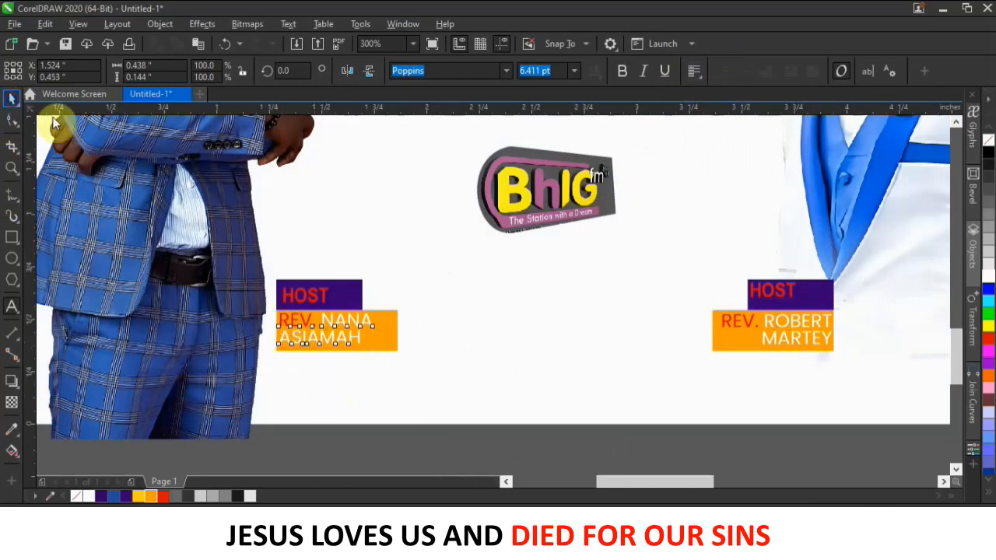
# Change the right-hand HOST label to GUEST.
pyautogui.click(791, 295)
pyautogui.moveTo(793, 293); pyautogui.dragTo(695, 288)
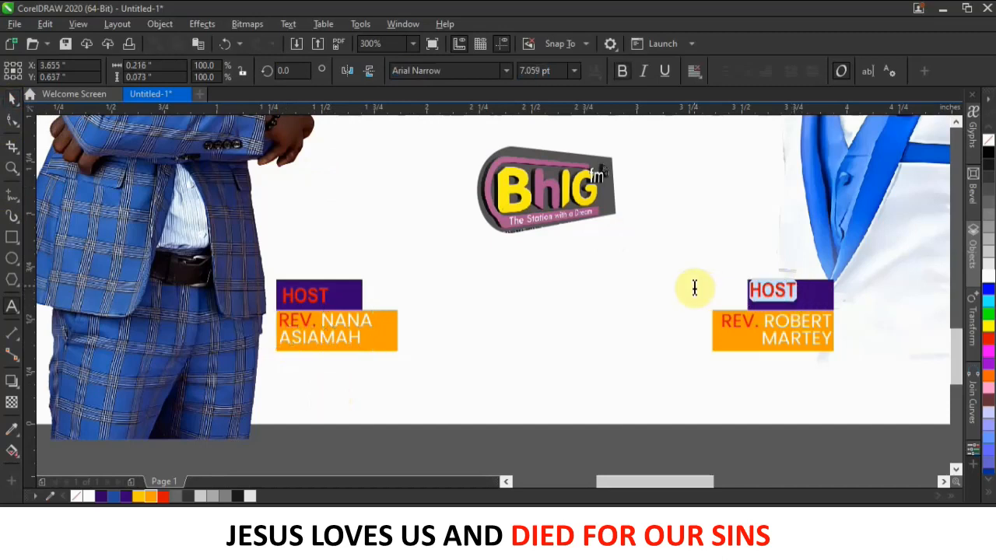
pyautogui.write('GUE')
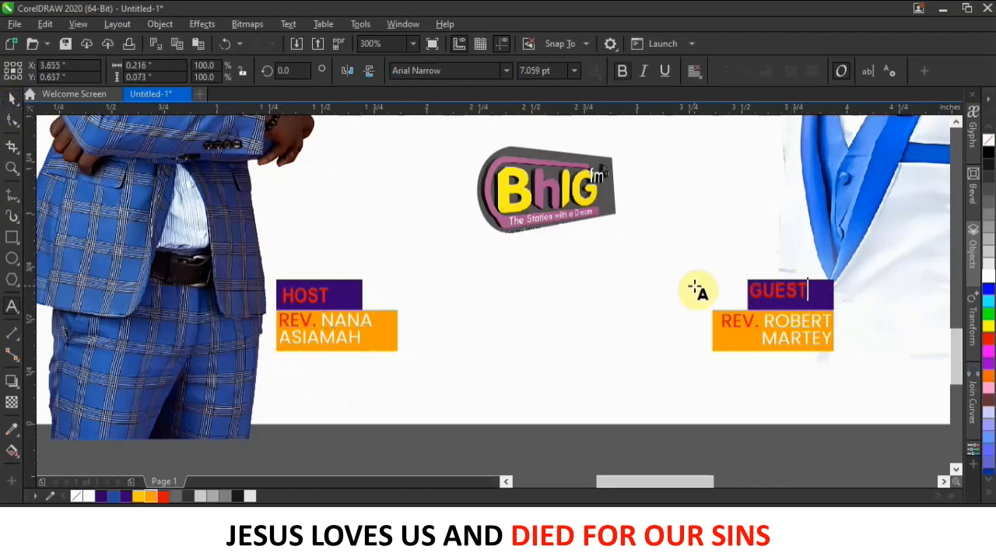
pyautogui.click(14, 102)
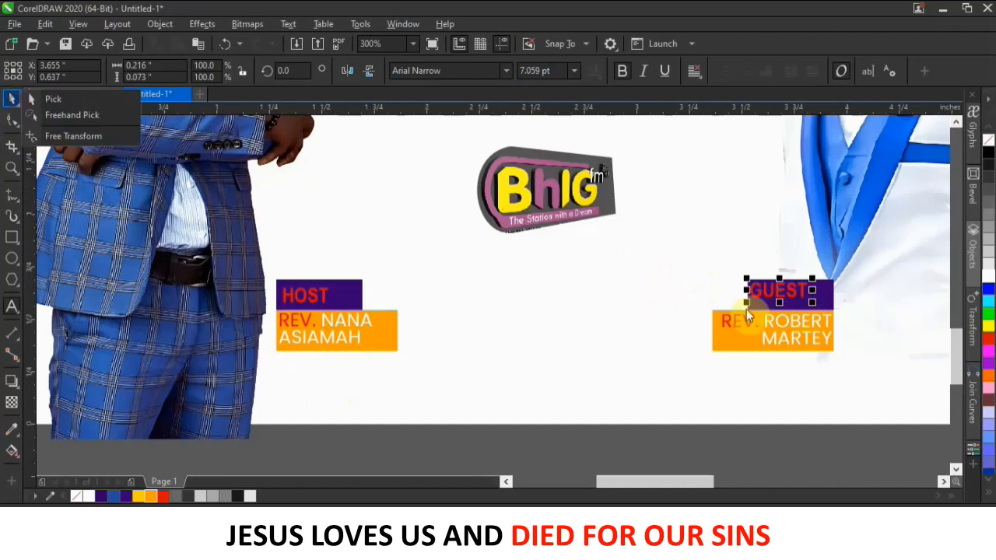
pyautogui.click(787, 291)
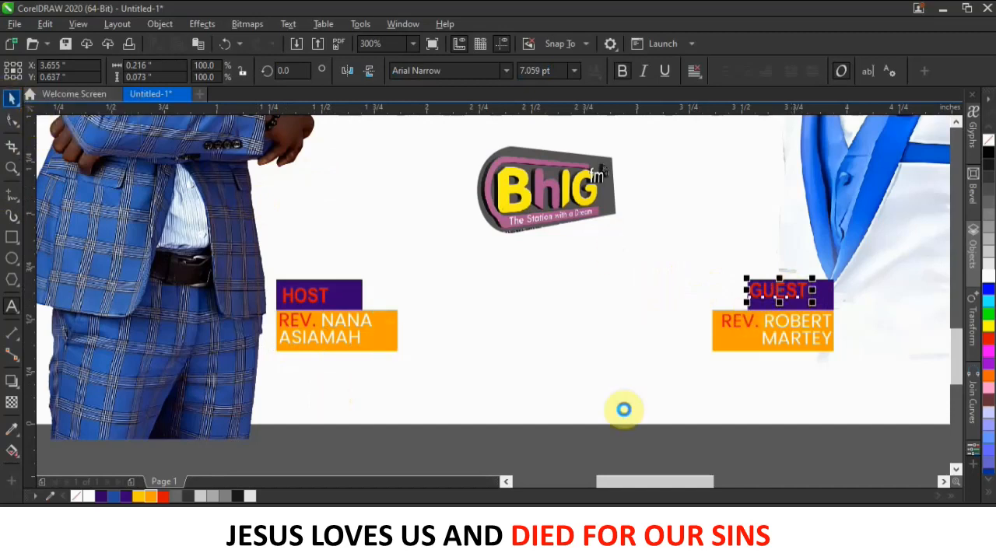
# Widen the GUEST label slightly and nudge it left and up within its purple bar.
pyautogui.moveTo(813, 302); pyautogui.dragTo(844, 302)
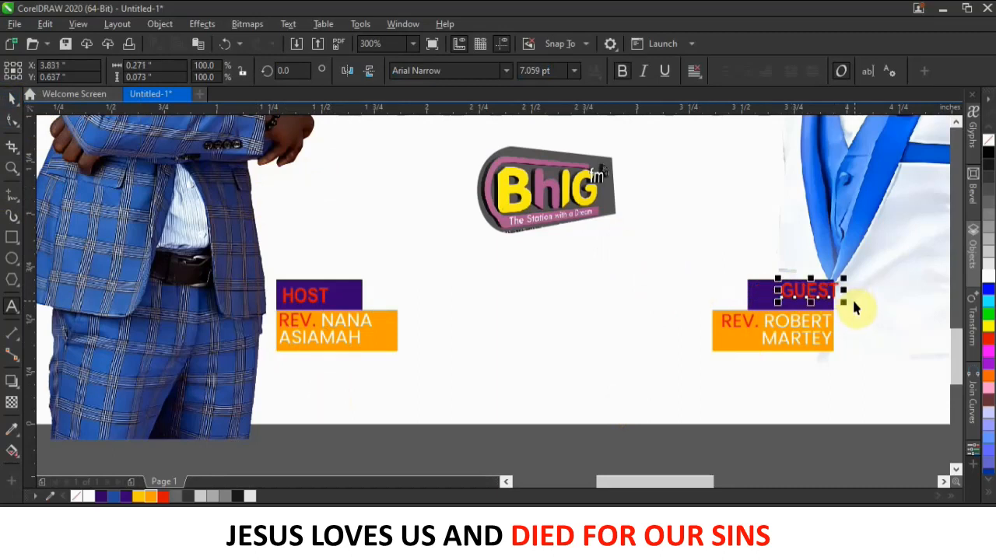
pyautogui.press('Left')
pyautogui.press('Left')
pyautogui.press('Left')
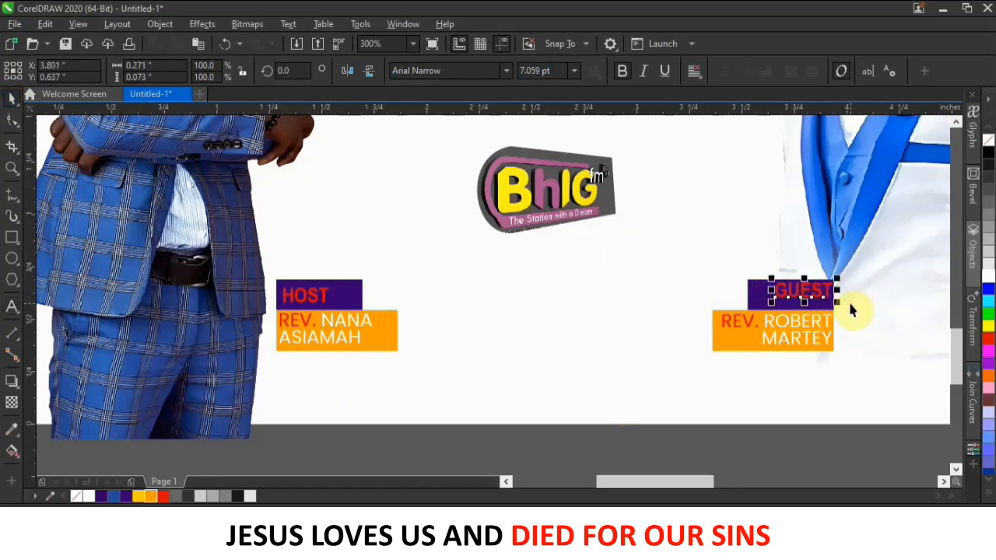
pyautogui.press('Up')
pyautogui.press('Up')
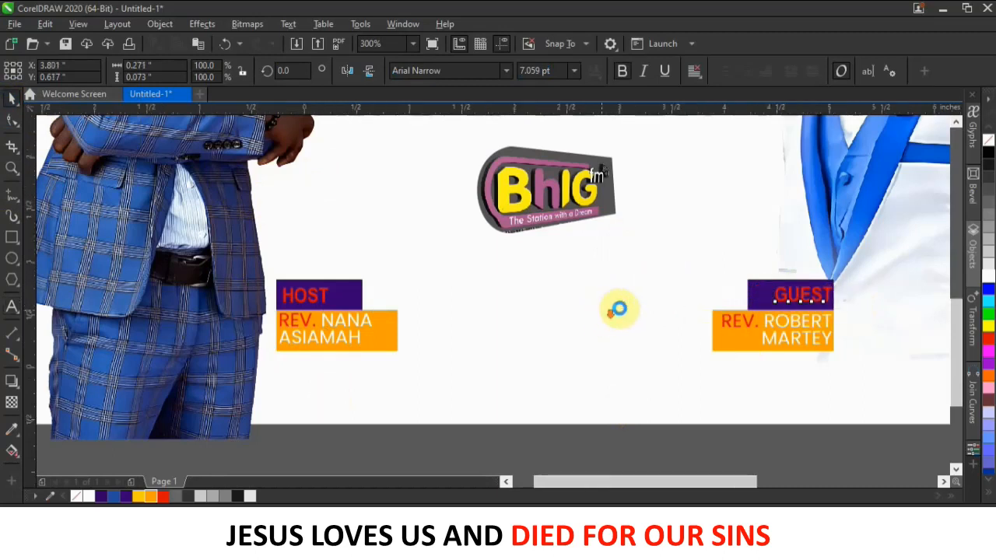
pyautogui.scroll(-2, 605, 300)
pyautogui.scroll(-4, 614, 384)
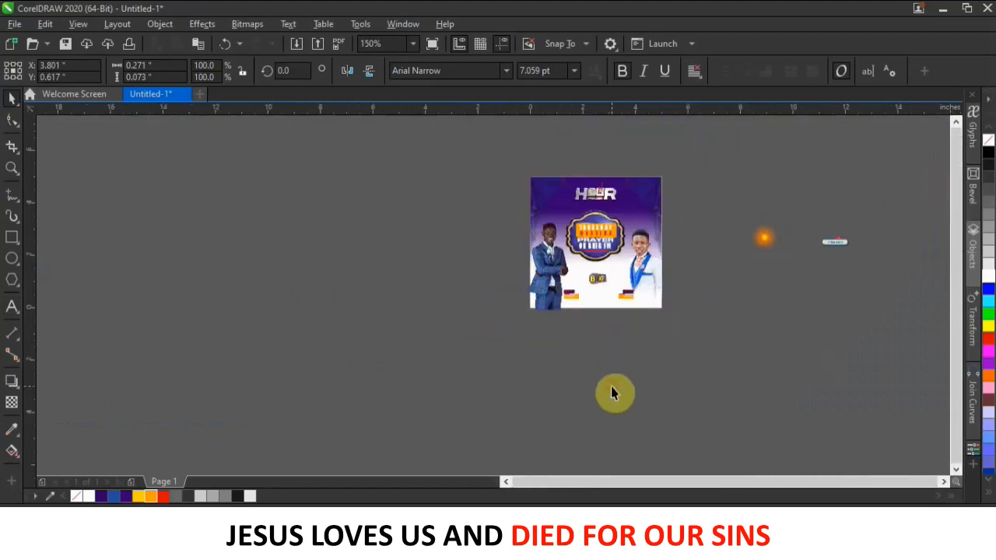
# Select the HOST and GUEST name tags together and enlarge them by a corner handle.
pyautogui.click(577, 372)
pyautogui.scroll(2, 576, 371)
pyautogui.moveTo(607, 285); pyautogui.dragTo(527, 196)
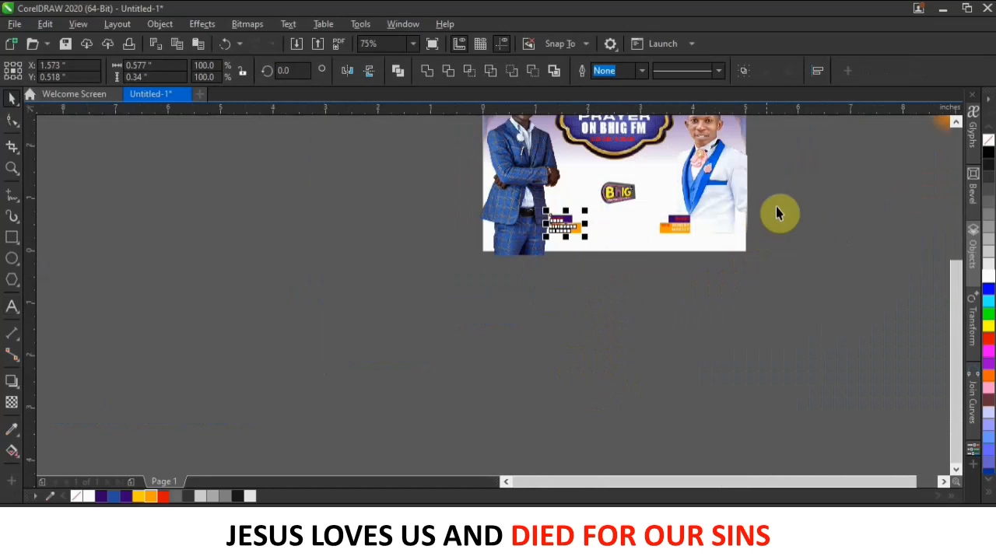
pyautogui.moveTo(772, 185); pyautogui.dragTo(519, 272)
pyautogui.moveTo(693, 209); pyautogui.dragTo(716, 207)
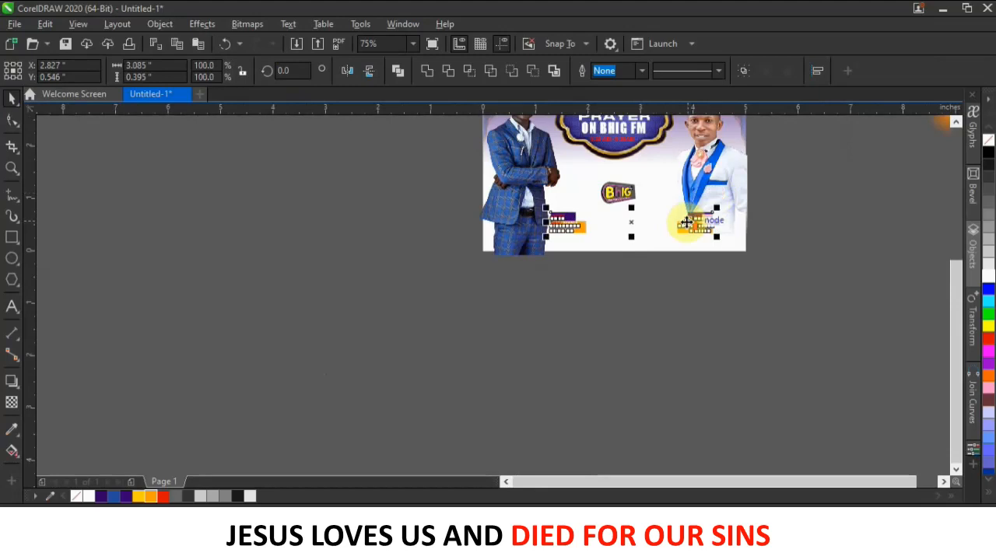
# Move the GUEST name tag left toward the centre of the flyer.
pyautogui.scroll(2, 686, 223)
pyautogui.click(767, 355)
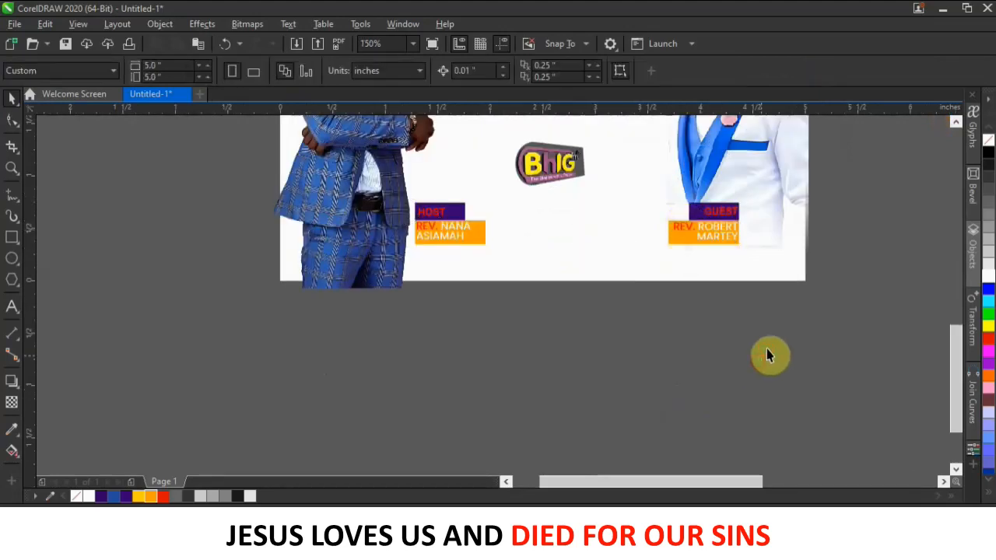
pyautogui.click(707, 216)
pyautogui.moveTo(707, 217); pyautogui.dragTo(649, 215)
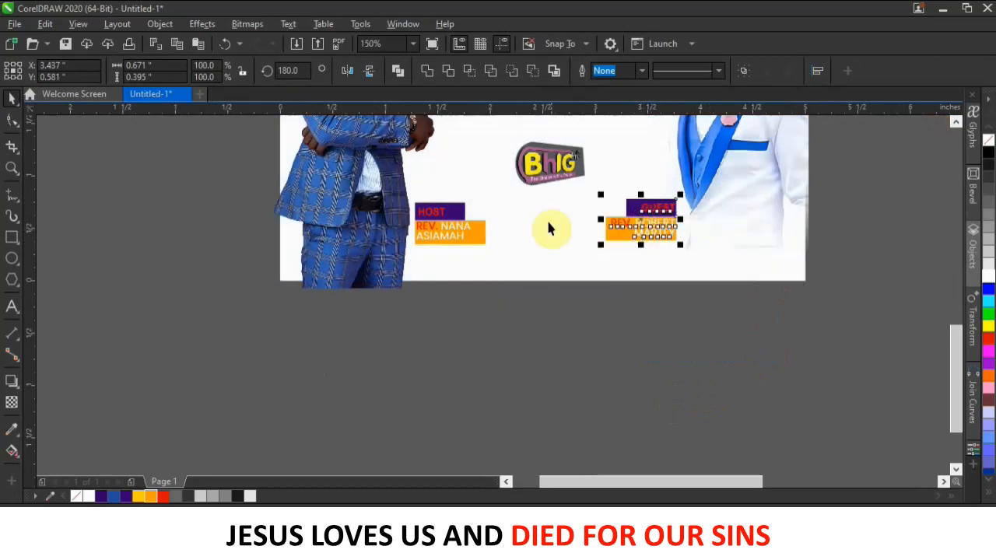
# Nudge the BhIG logo up slightly, then raise both name tags higher.
pyautogui.click(541, 185)
pyautogui.click(496, 351)
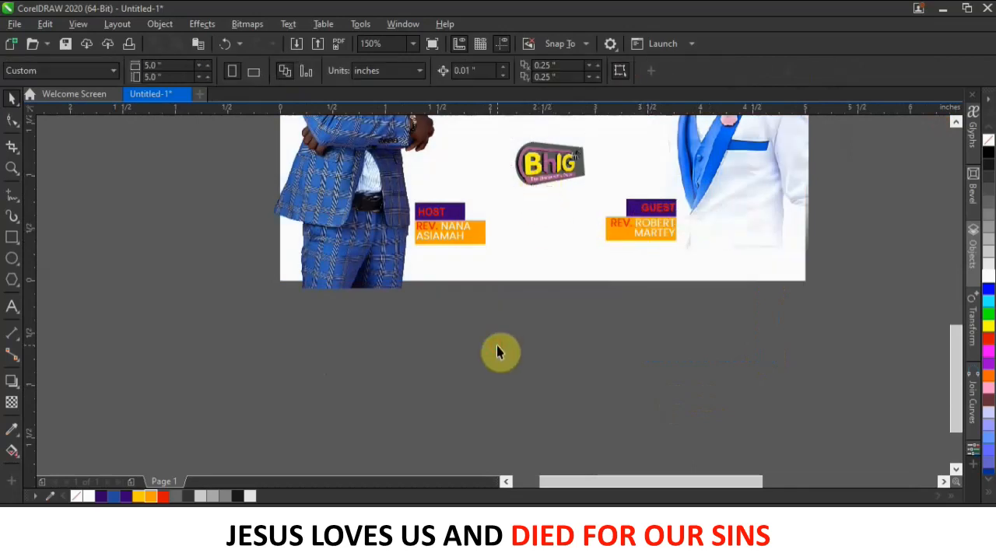
pyautogui.scroll(-2, 573, 196)
pyautogui.scroll(2, 573, 196)
pyautogui.moveTo(576, 223); pyautogui.dragTo(569, 195)
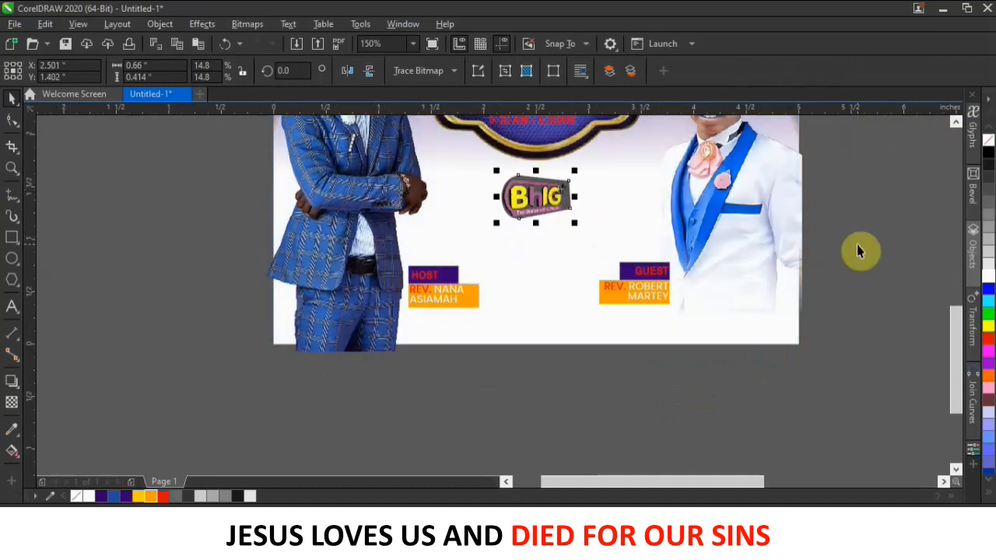
pyautogui.moveTo(848, 232); pyautogui.dragTo(412, 332)
pyautogui.moveTo(441, 293); pyautogui.dragTo(447, 257)
# PowerClip the group of two men and name tags inside the poster's background frame.
pyautogui.click(452, 293)
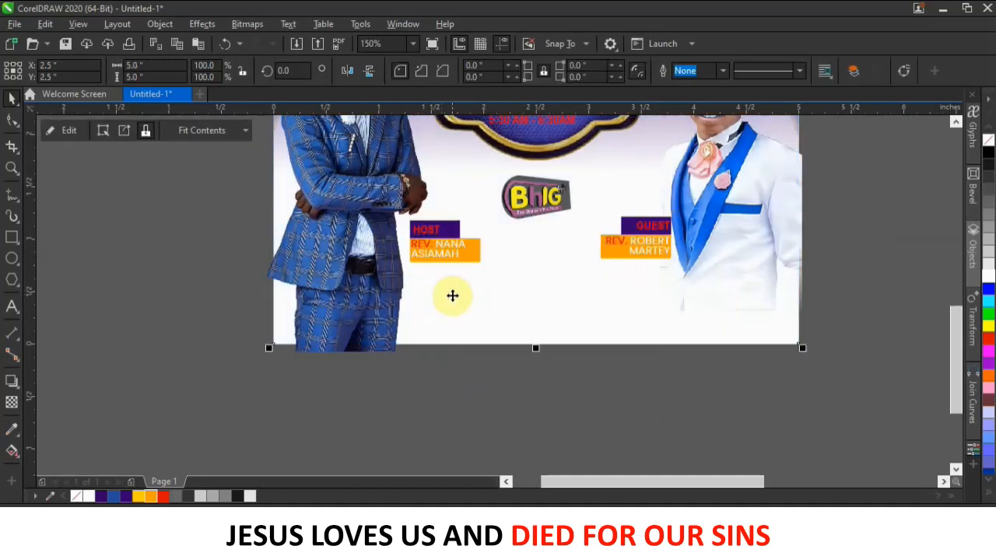
pyautogui.scroll(-2, 426, 291)
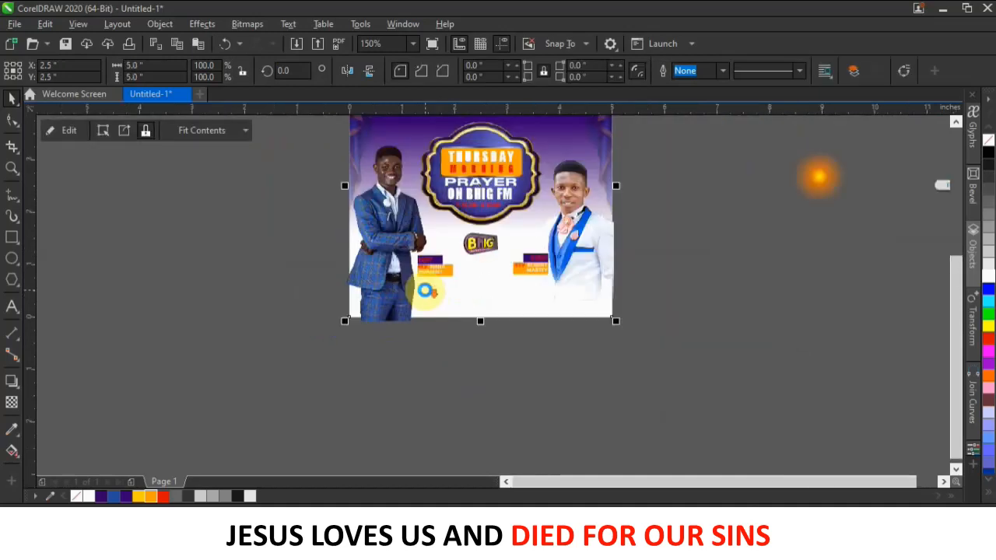
pyautogui.click(591, 224)
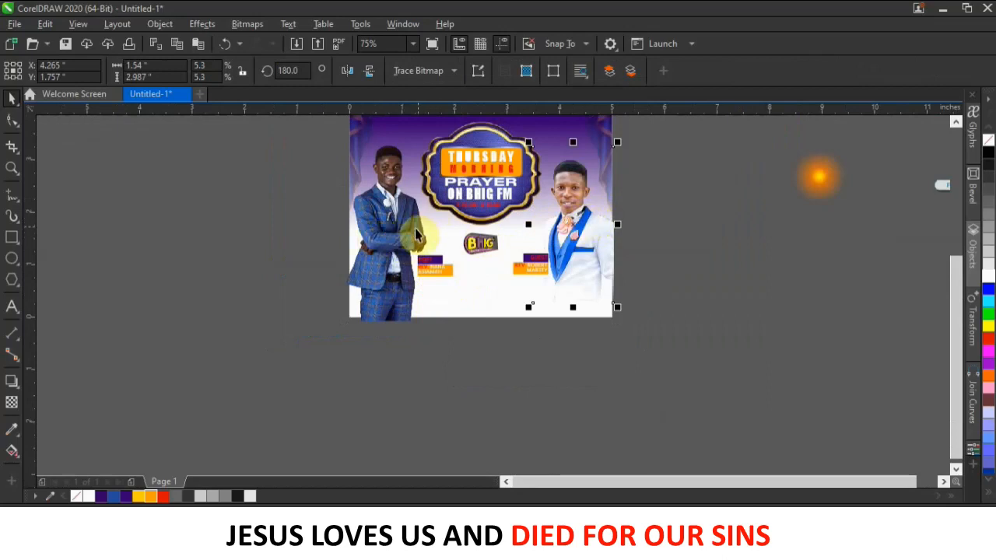
pyautogui.click(378, 221)
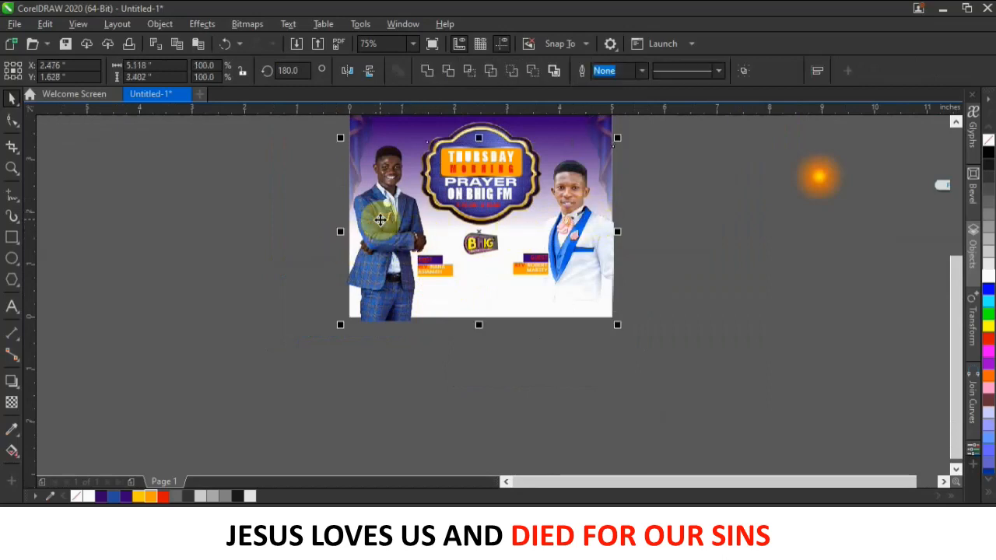
pyautogui.rightClick(596, 222)
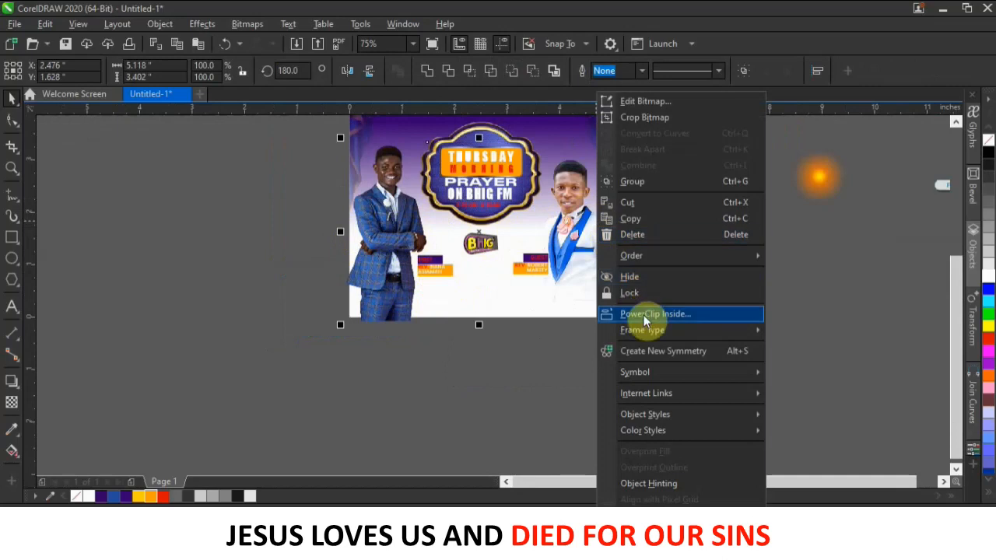
pyautogui.click(645, 314)
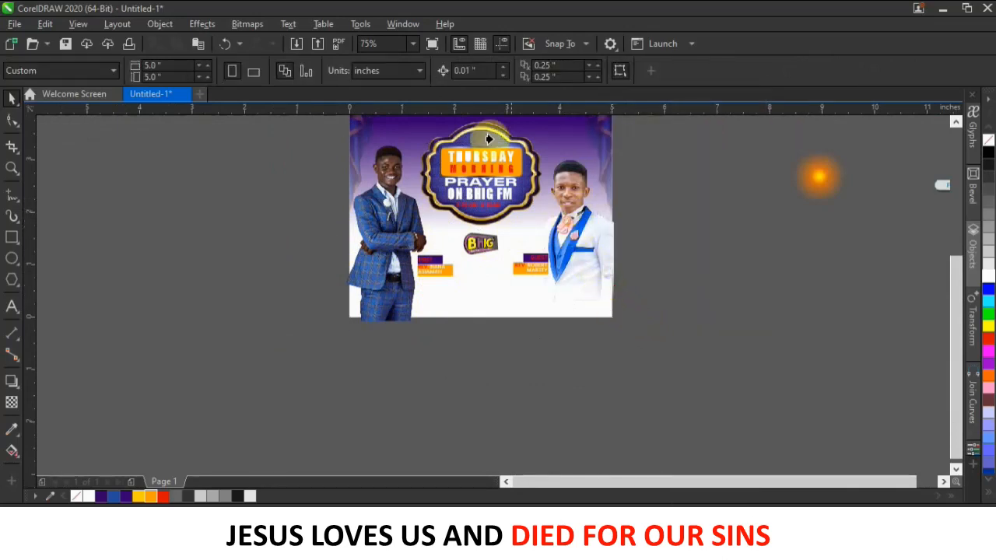
pyautogui.click(462, 304)
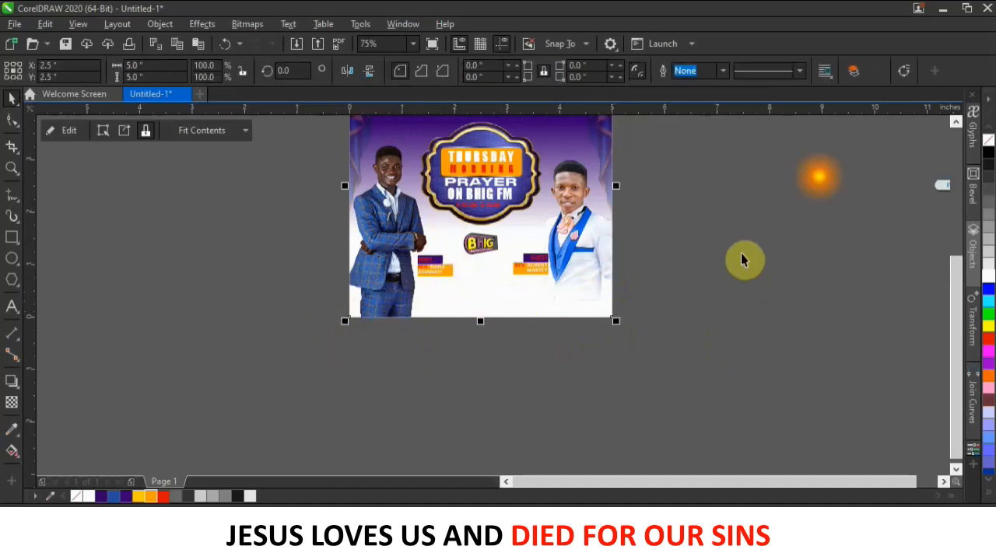
pyautogui.click(700, 238)
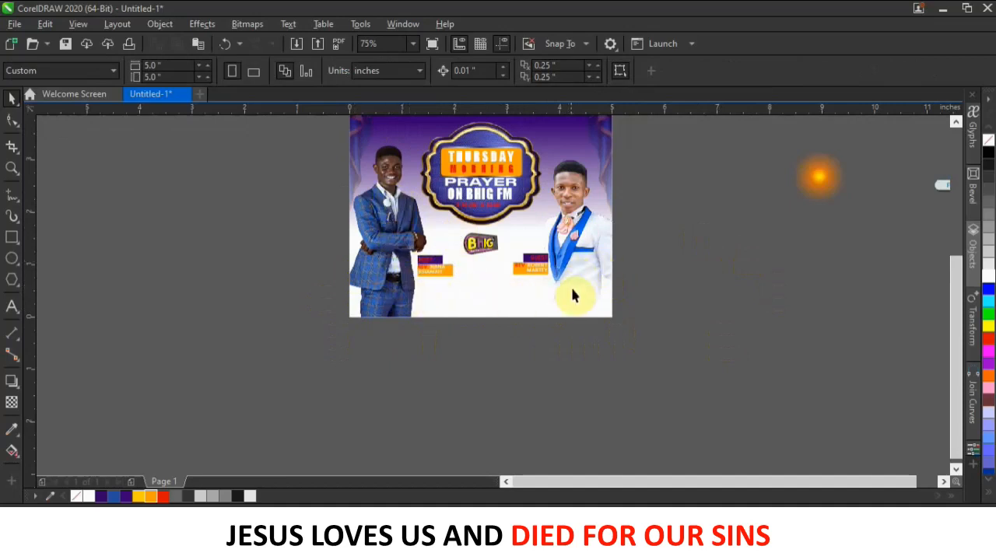
# Edit the frame's PowerClip contents and draw an orange bar across the poster's lower part.
pyautogui.scroll(-2, 559, 269)
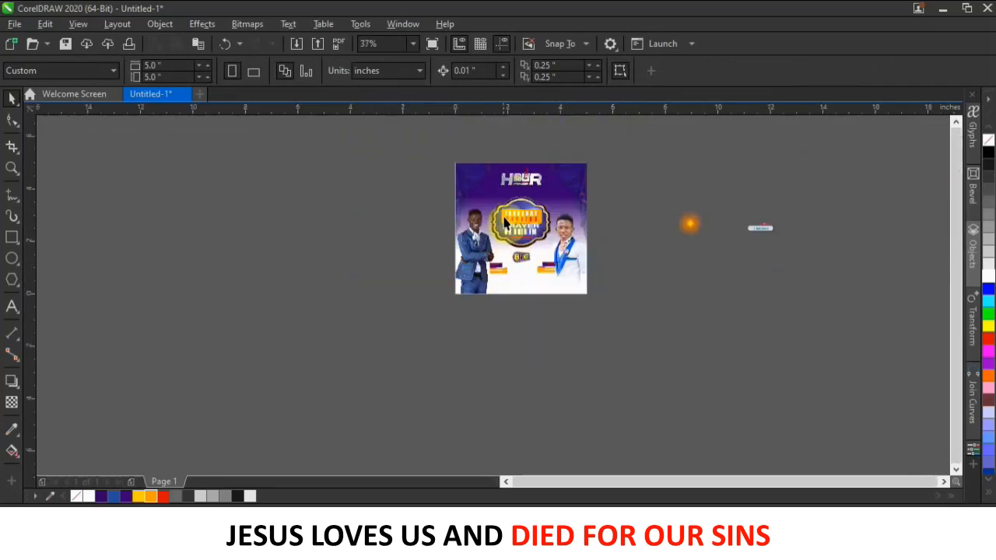
pyautogui.click(555, 178)
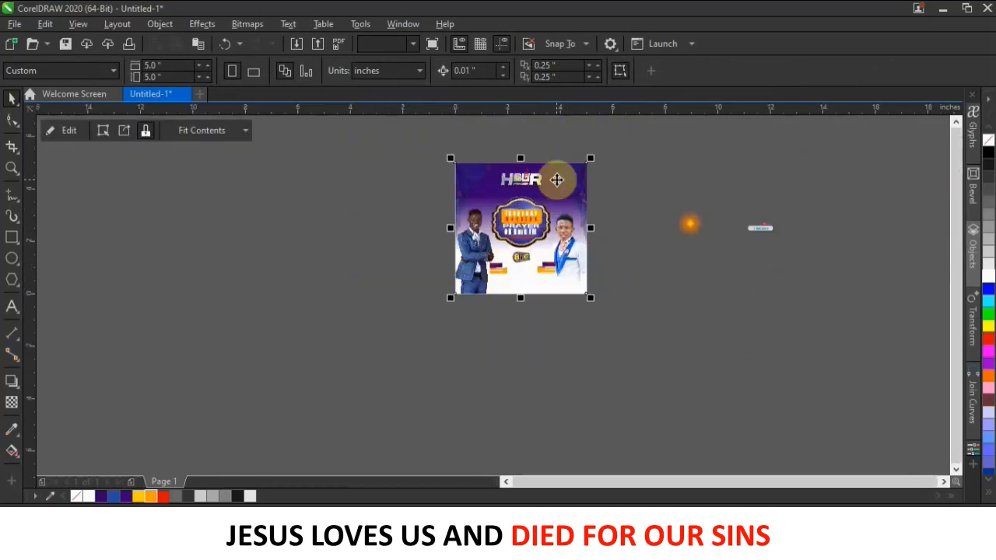
pyautogui.click(70, 131)
pyautogui.scroll(2, 555, 295)
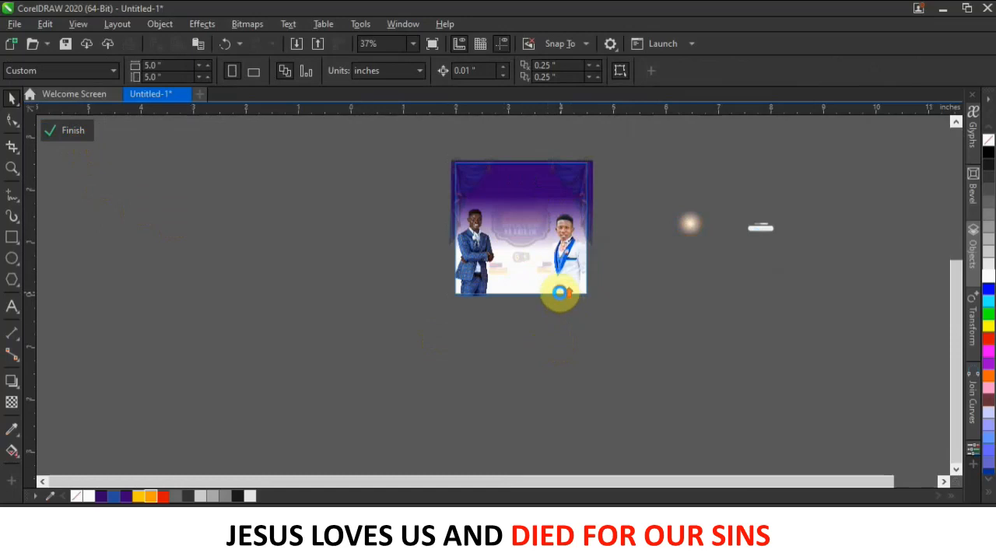
pyautogui.click(12, 354)
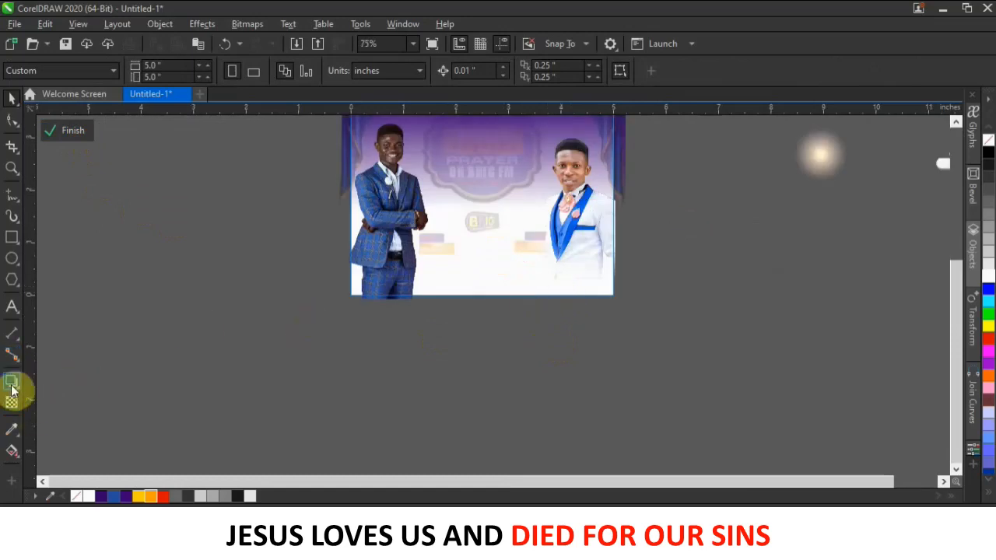
pyautogui.click(12, 237)
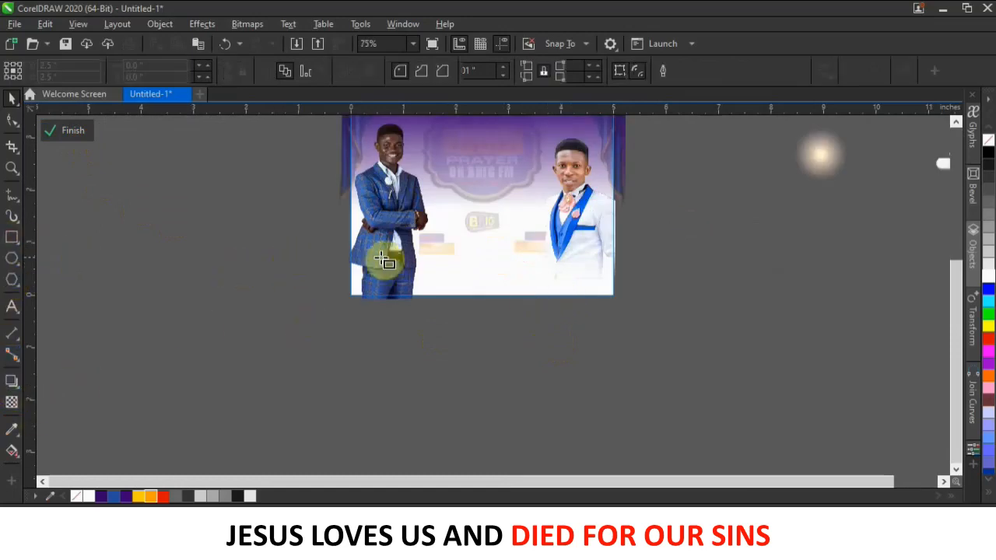
pyautogui.moveTo(390, 251); pyautogui.dragTo(618, 292)
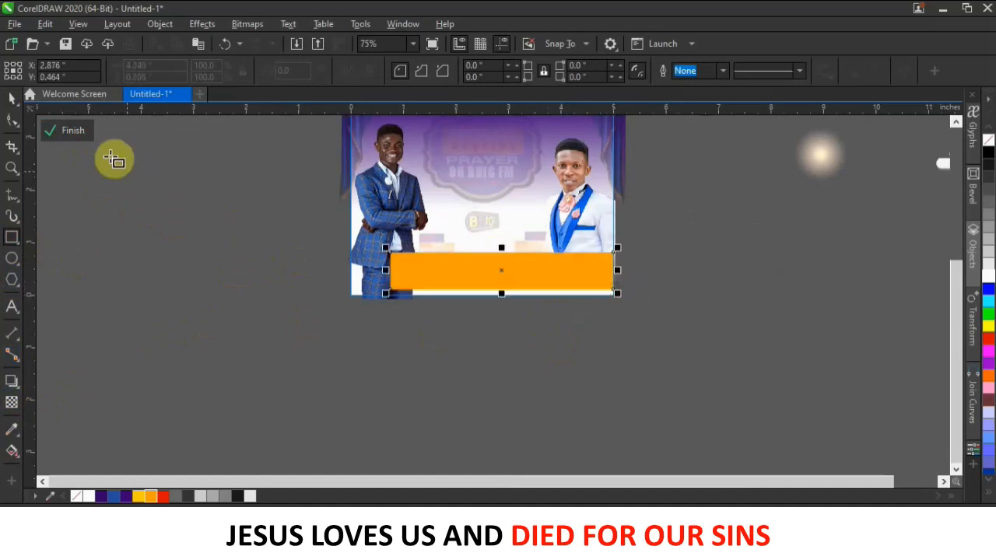
pyautogui.click(7, 99)
pyautogui.moveTo(444, 265)
pyautogui.mouseDown()
pyautogui.moveTo(444, 285)
pyautogui.moveTo(452, 280)
pyautogui.mouseUp()
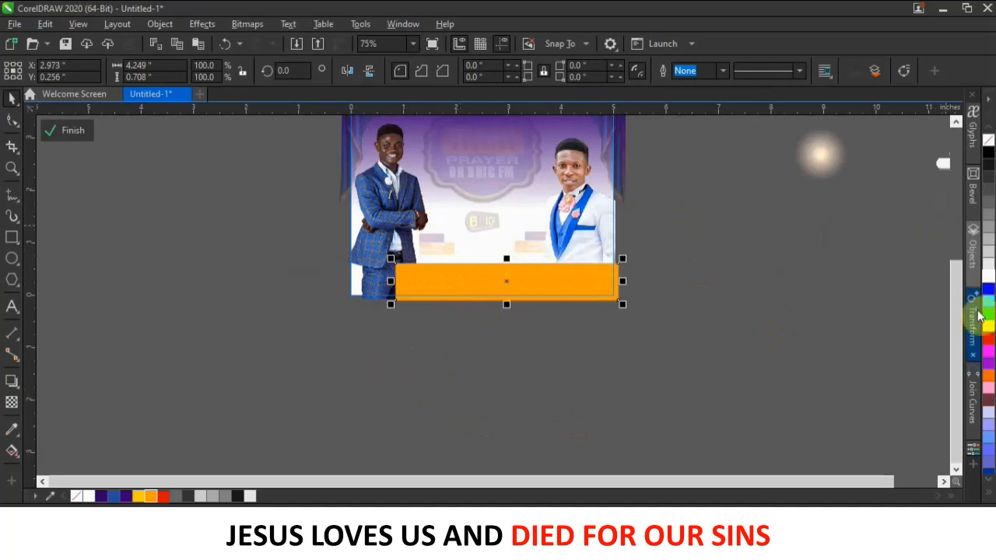
# In the Objects docker, restack the orange bar behind the left man.
pyautogui.click(974, 257)
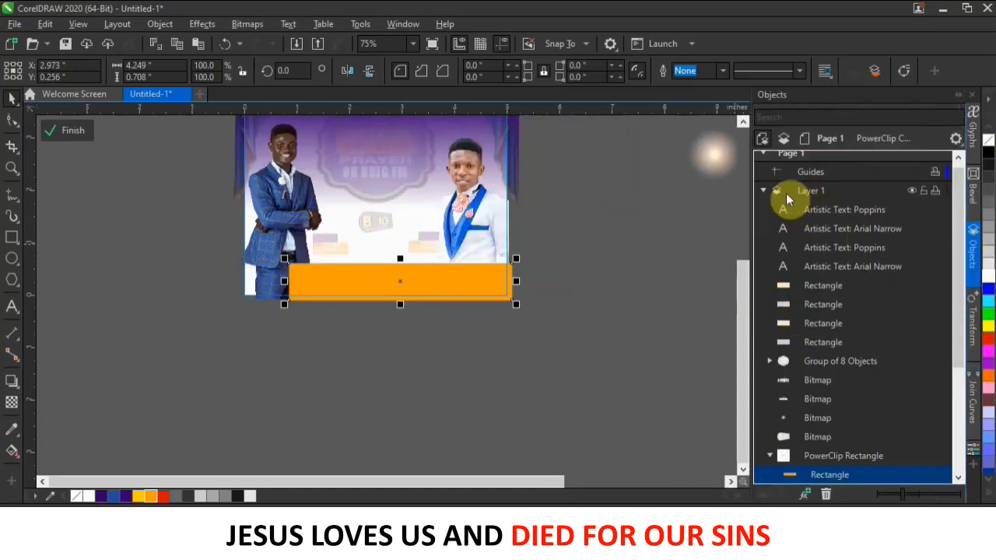
pyautogui.scroll(-3, 843, 307)
pyautogui.scroll(-2, 839, 313)
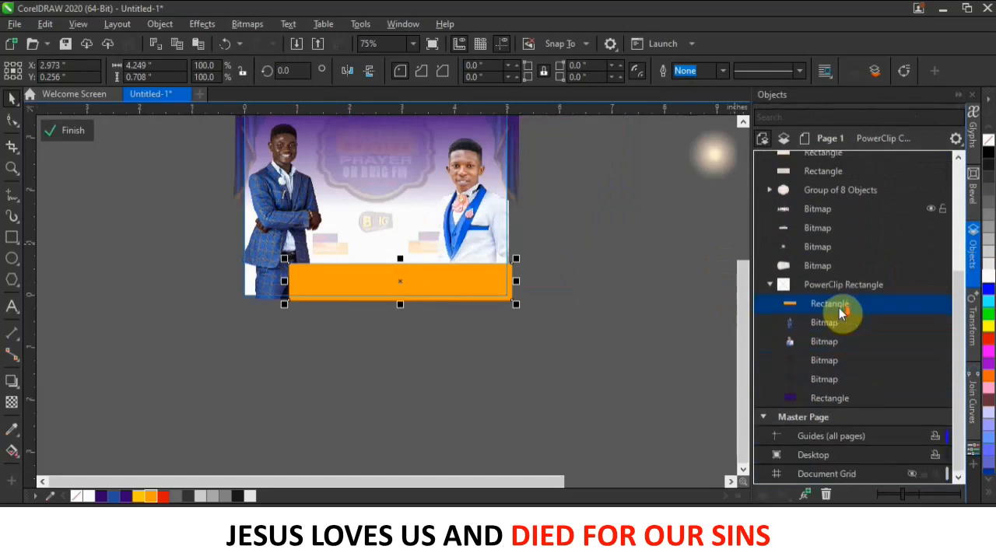
pyautogui.scroll(3, 839, 307)
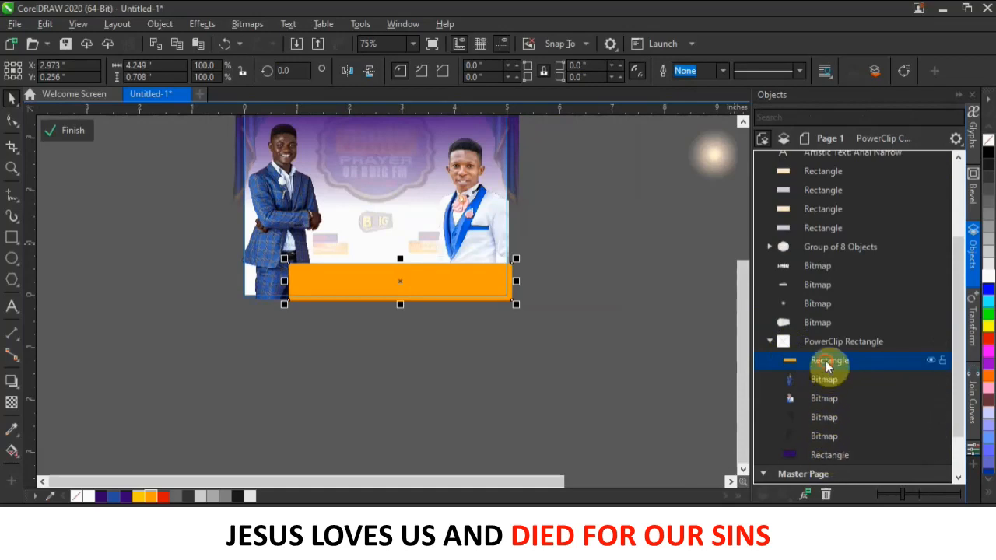
pyautogui.moveTo(826, 393); pyautogui.dragTo(827, 396)
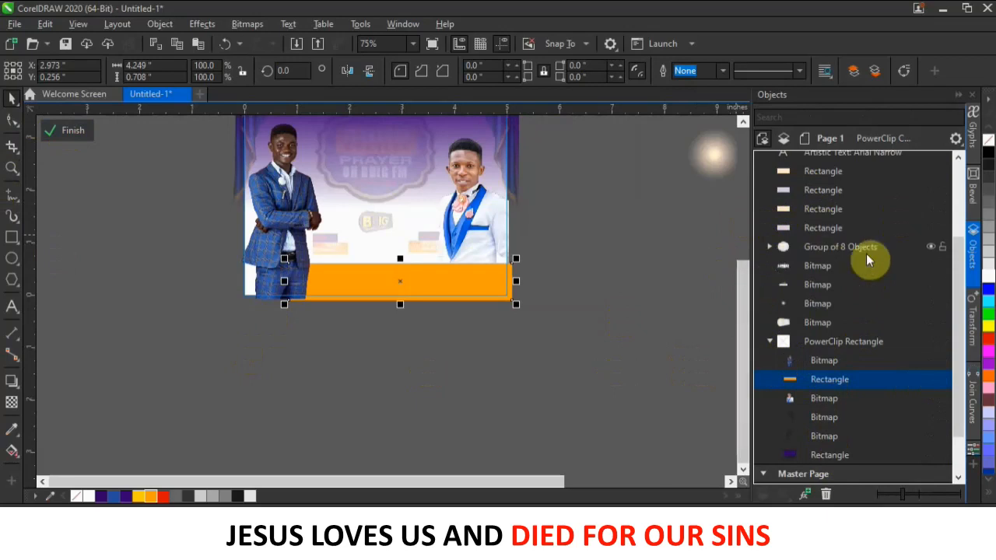
pyautogui.scroll(1, 825, 246)
pyautogui.scroll(1, 825, 246)
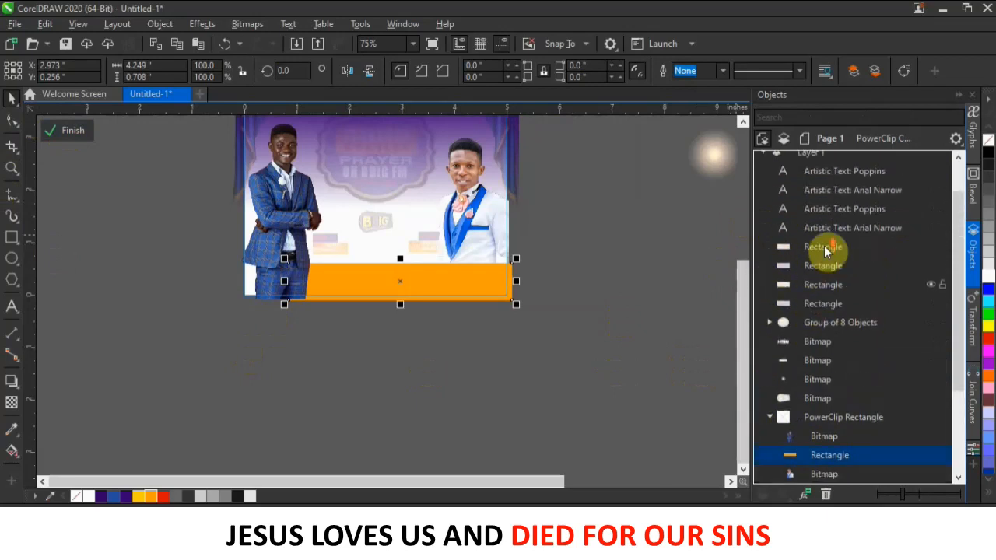
pyautogui.scroll(-1, 837, 288)
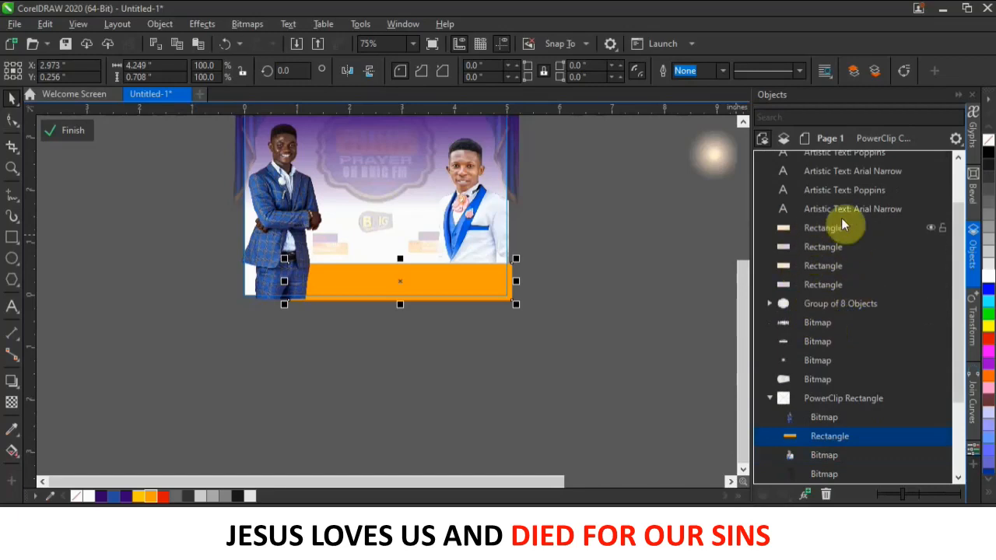
# Close the Objects docker and finish PowerClip editing of the frame.
pyautogui.click(556, 302)
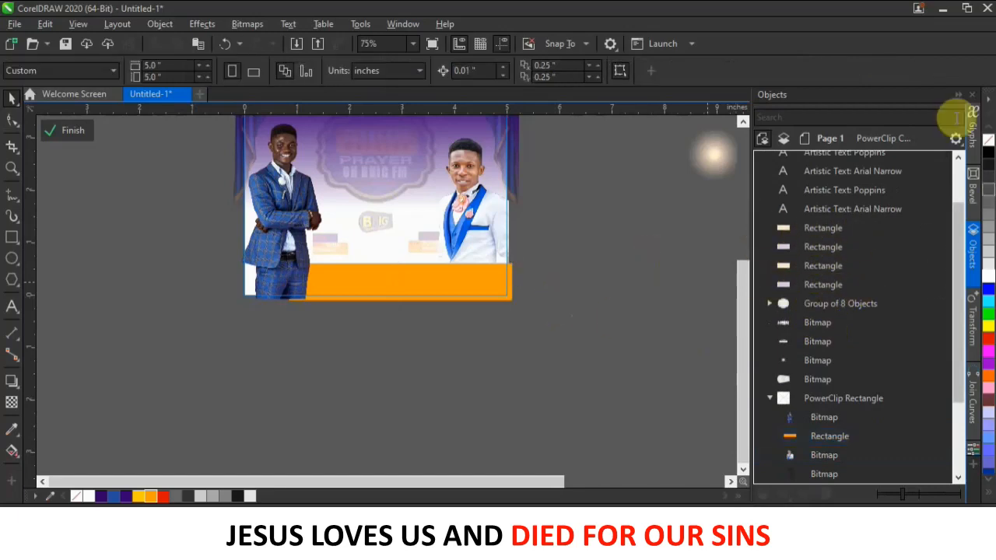
pyautogui.click(974, 243)
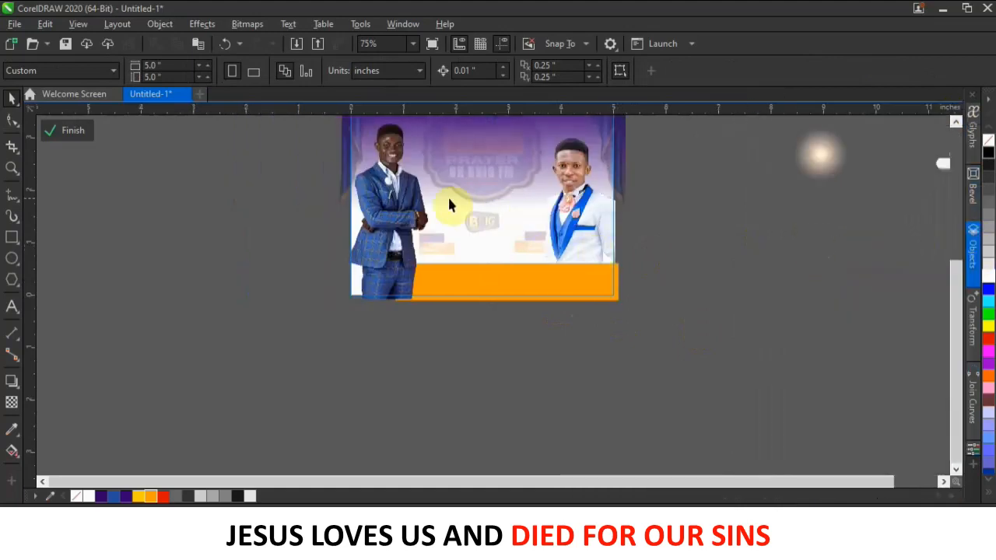
pyautogui.click(77, 133)
pyautogui.click(186, 234)
pyautogui.scroll(-1, 585, 262)
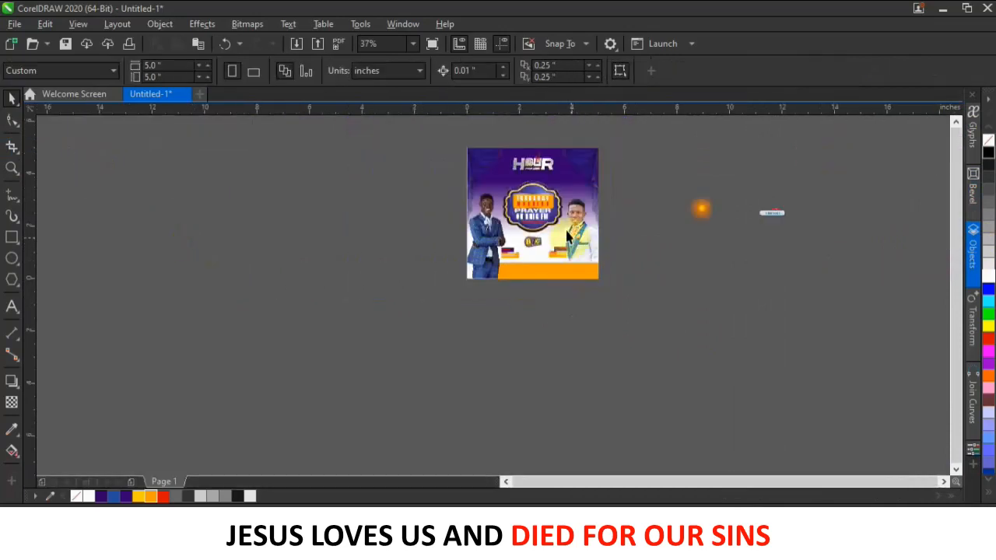
# Nudge the orange bar lower and place the Facebook graphic on its left side.
pyautogui.scroll(1, 566, 229)
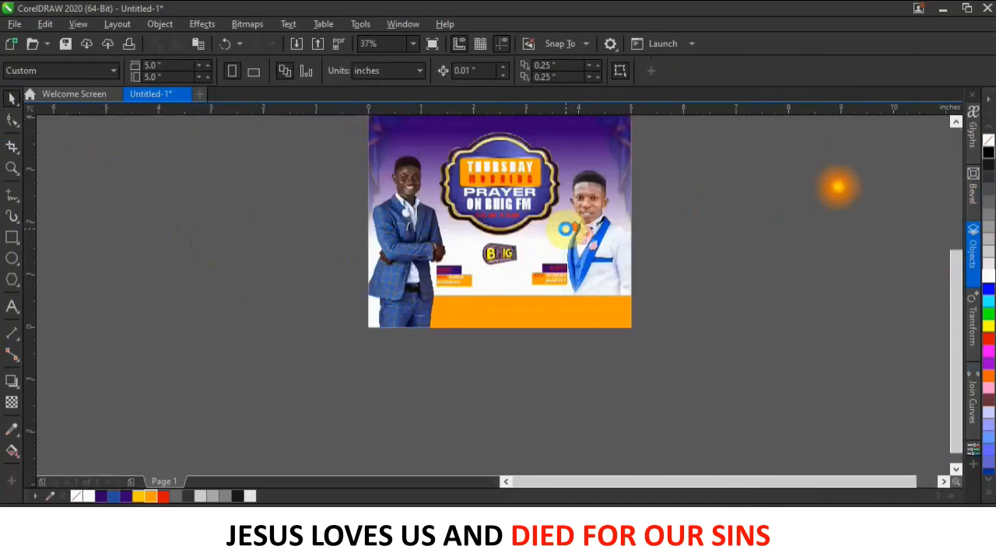
pyautogui.click(498, 314)
pyautogui.moveTo(497, 314); pyautogui.dragTo(498, 316)
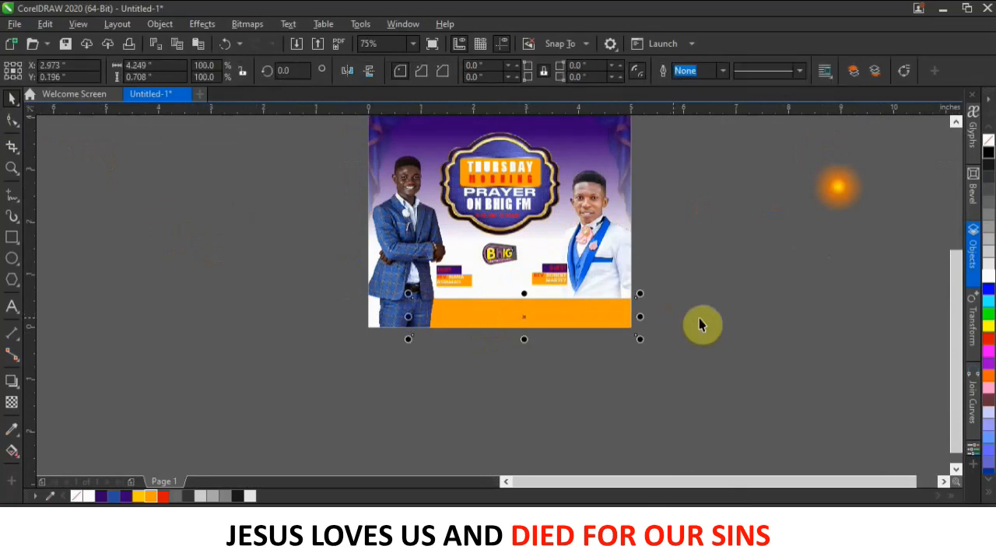
pyautogui.click(730, 291)
pyautogui.scroll(-1, 485, 285)
pyautogui.moveTo(735, 241); pyautogui.dragTo(486, 299)
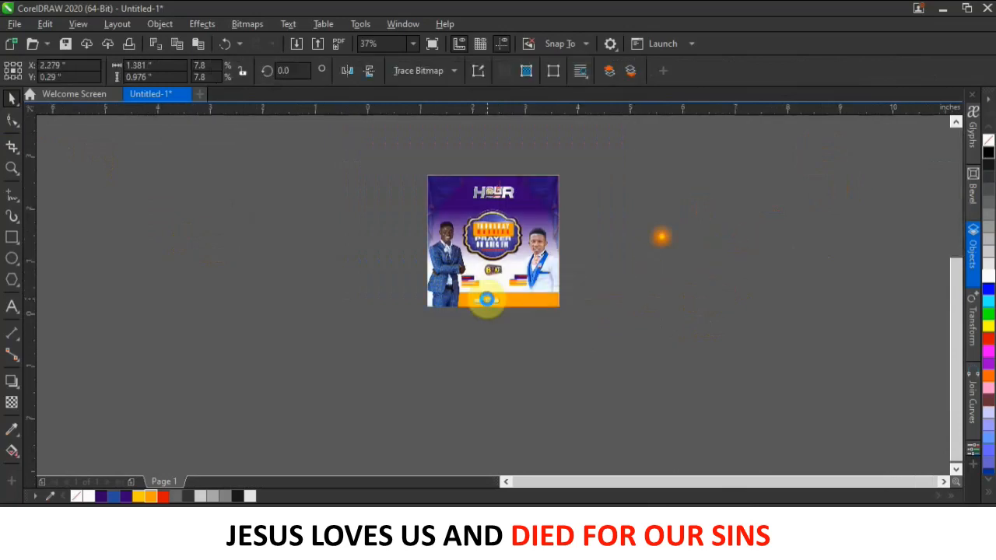
pyautogui.scroll(5, 487, 299)
pyautogui.moveTo(513, 303); pyautogui.dragTo(484, 309)
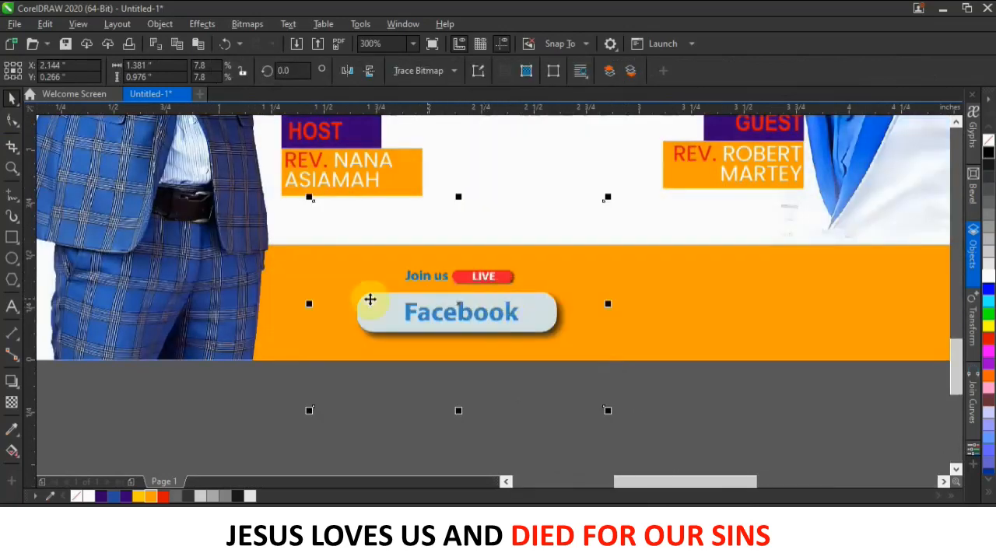
# Trim the Facebook graphic's frame top and bottom to the bar with the Shape tool.
pyautogui.click(12, 121)
pyautogui.moveTo(234, 194); pyautogui.dragTo(643, 234)
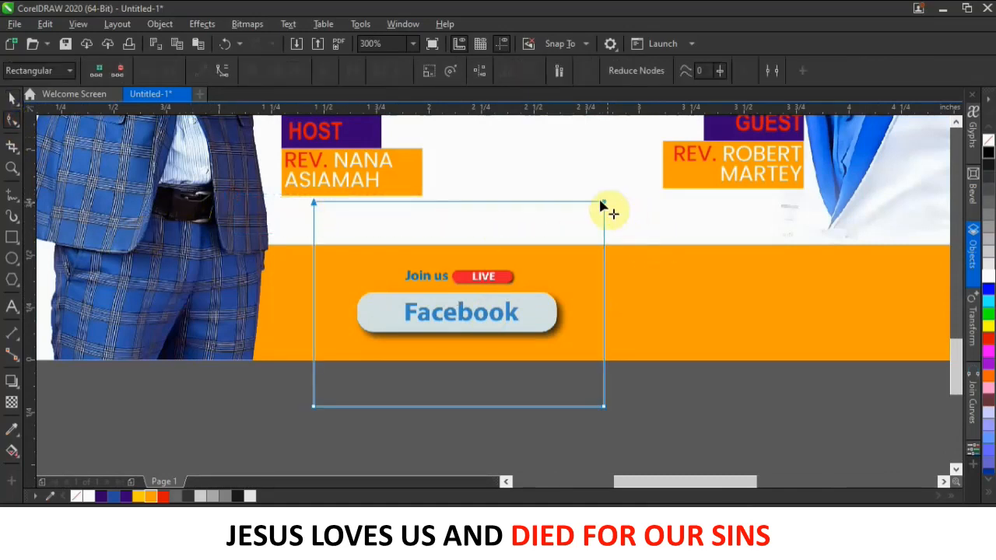
pyautogui.moveTo(603, 202); pyautogui.dragTo(602, 260)
pyautogui.moveTo(253, 364); pyautogui.dragTo(625, 440)
pyautogui.moveTo(605, 407); pyautogui.dragTo(601, 347)
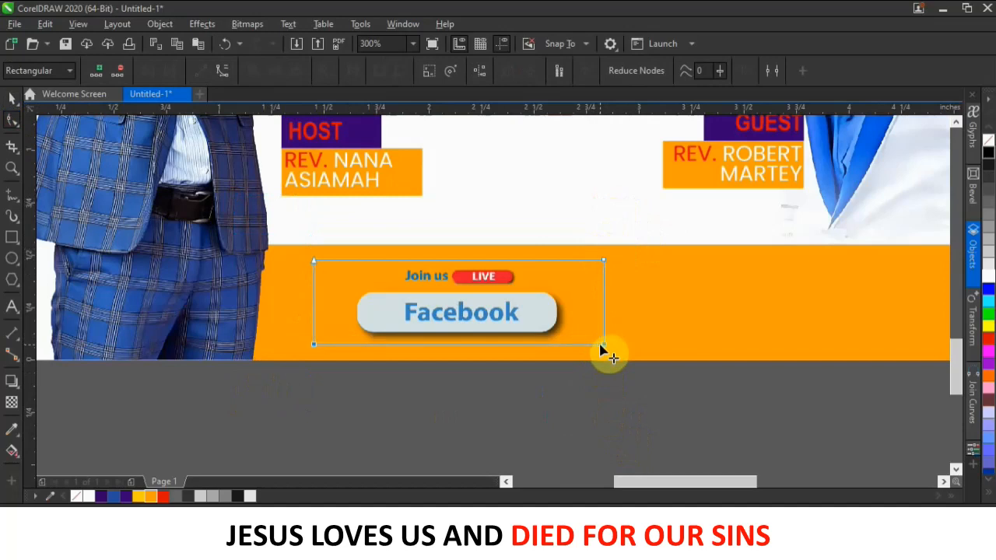
pyautogui.click(12, 98)
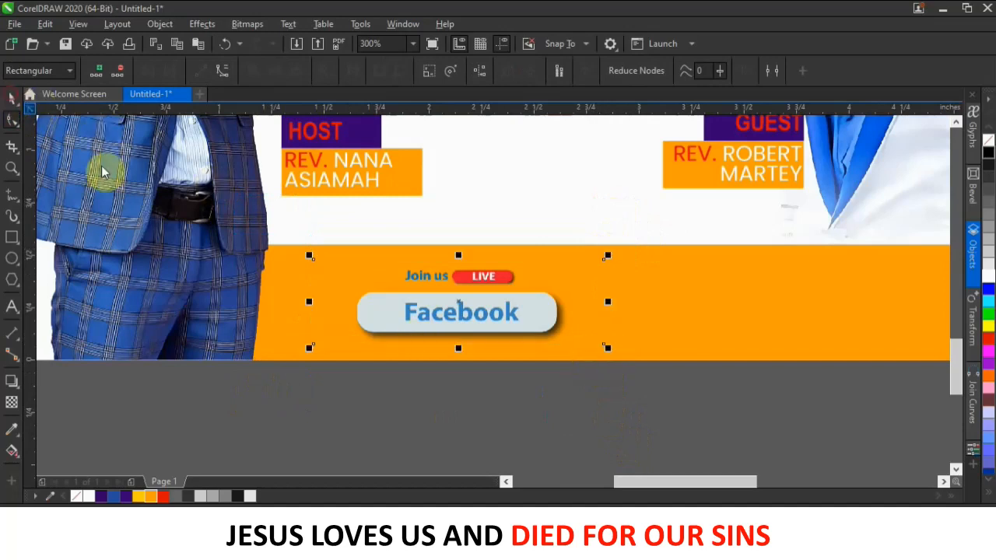
# Copy the guest's name text down onto the orange bar beside the Facebook graphic.
pyautogui.click(431, 318)
pyautogui.scroll(-2, 431, 318)
pyautogui.scroll(3, 749, 318)
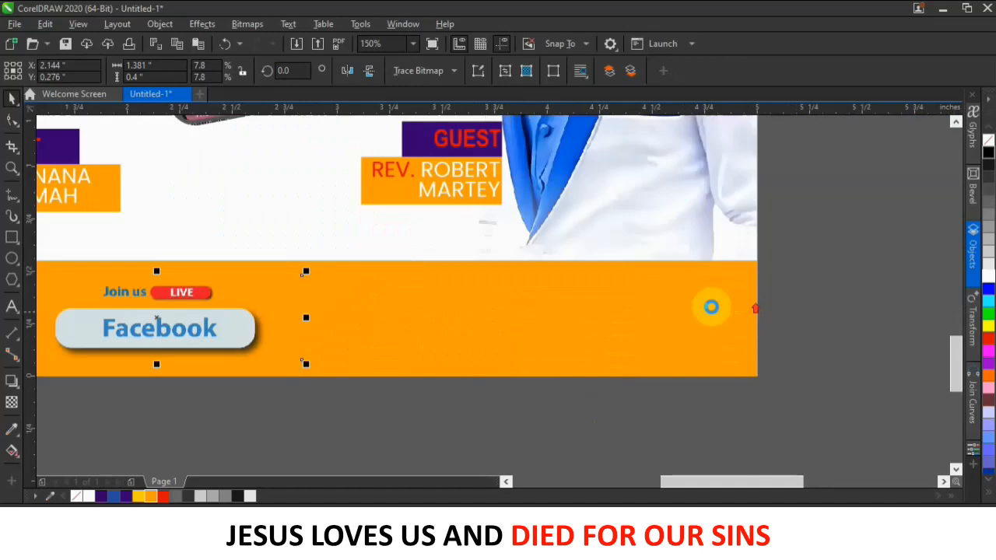
pyautogui.scroll(-2, 574, 295)
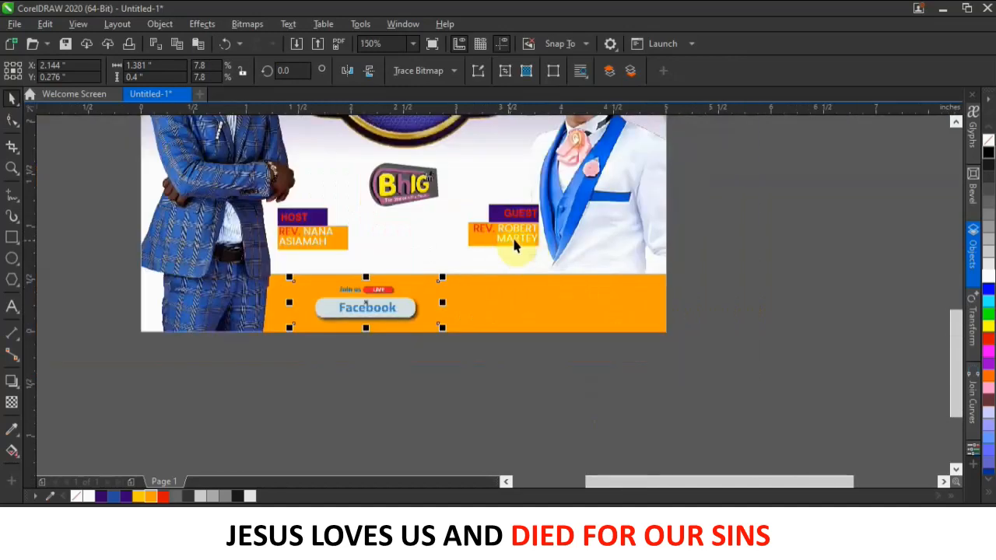
pyautogui.moveTo(517, 240); pyautogui.dragTo(509, 305)
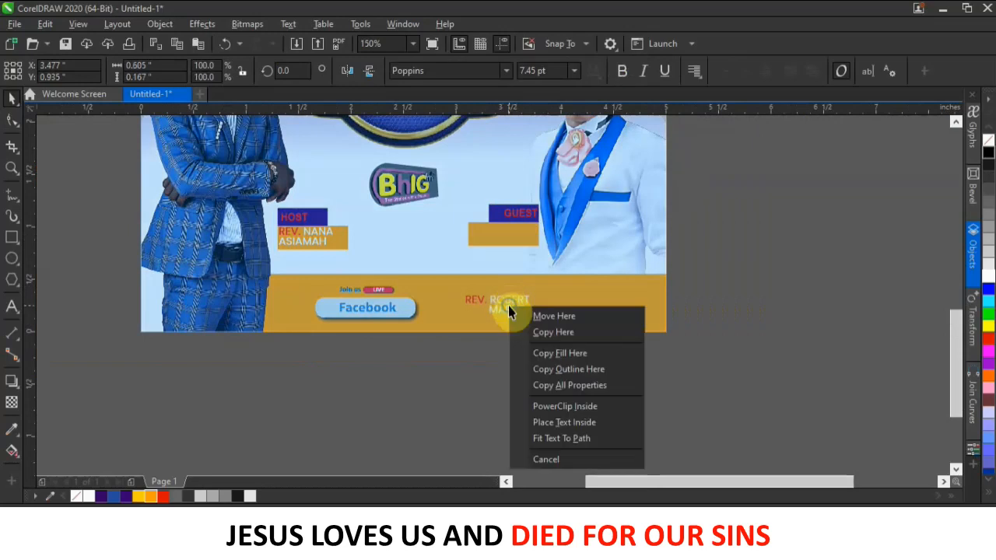
pyautogui.click(571, 335)
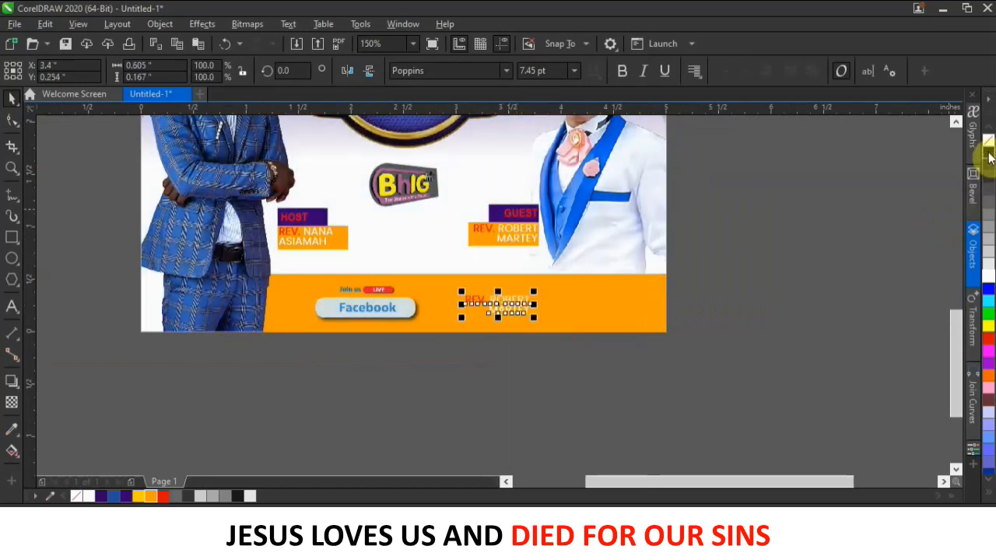
# Delete REV. and the line break from the copied name, then enlarge it to fill the bar.
pyautogui.doubleClick(491, 303)
pyautogui.moveTo(492, 302); pyautogui.dragTo(439, 305)
pyautogui.press('BackSpace')
pyautogui.click(487, 314)
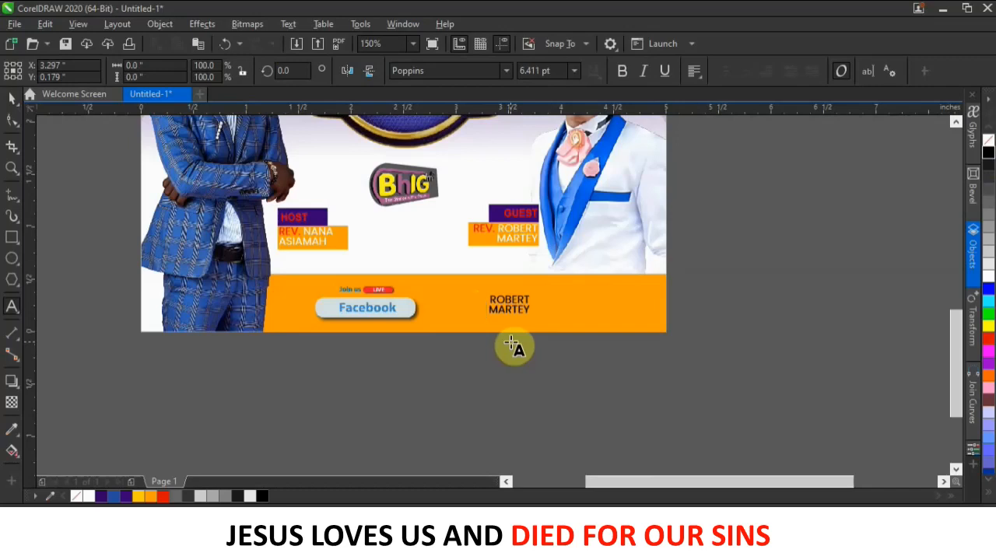
pyautogui.click(506, 311)
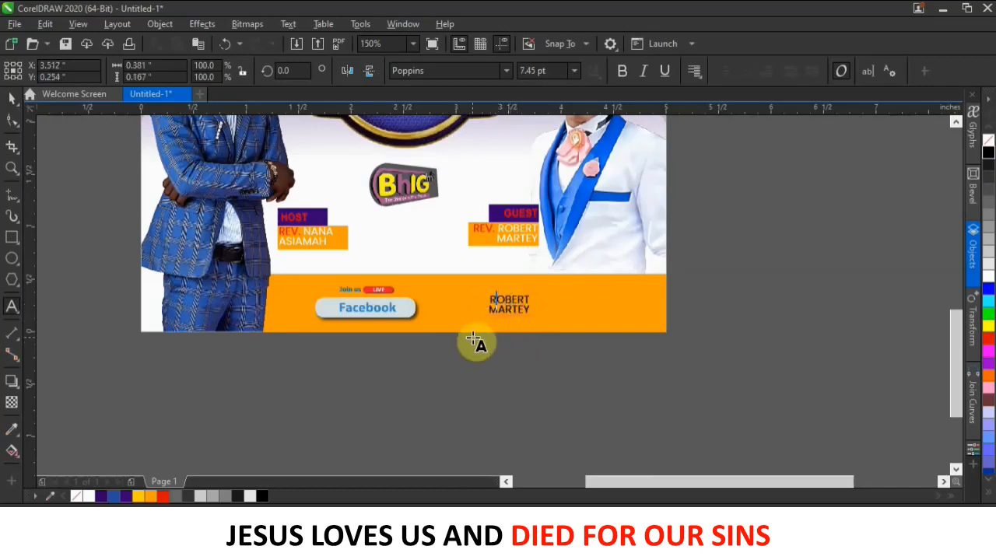
pyautogui.press('BackSpace')
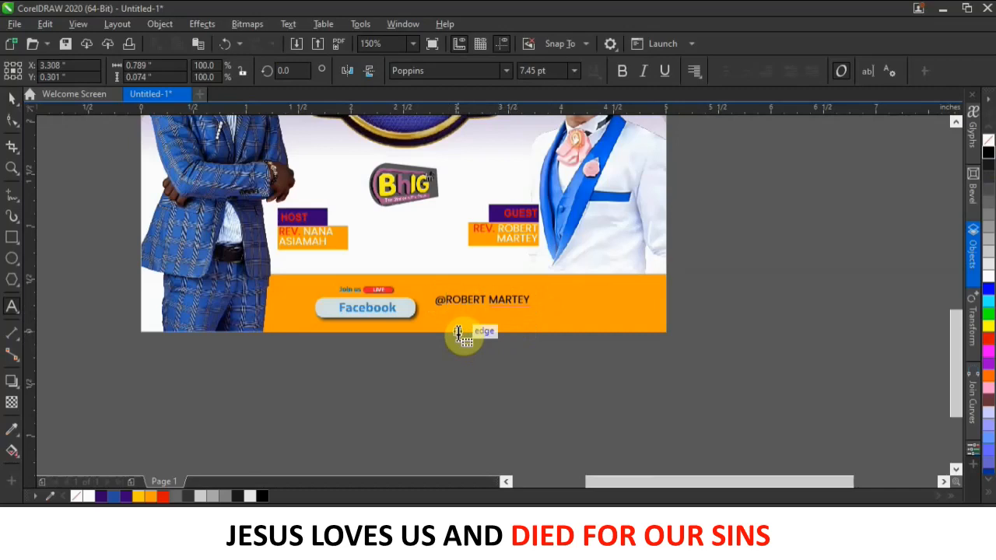
pyautogui.click(11, 98)
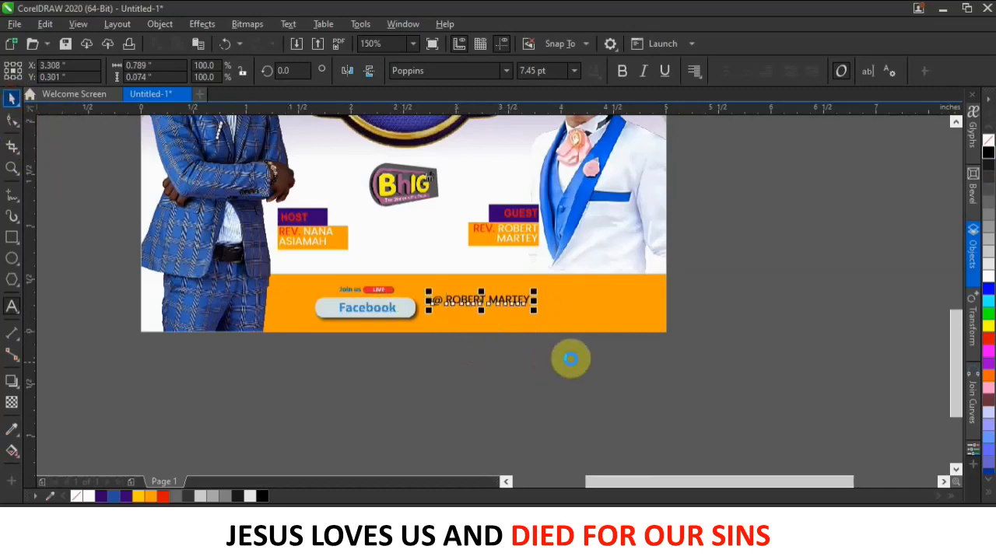
pyautogui.moveTo(534, 311); pyautogui.dragTo(623, 334)
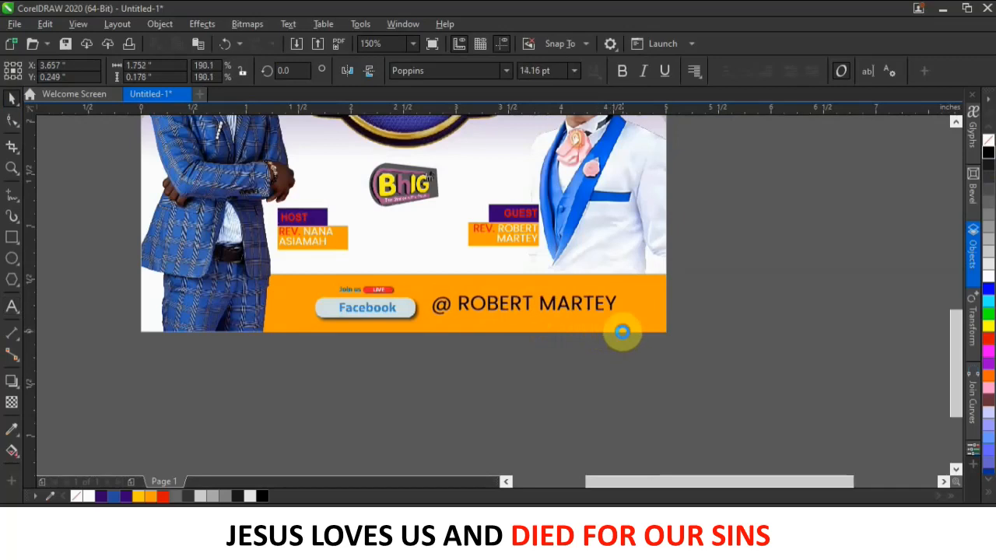
pyautogui.scroll(-4, 537, 322)
# Move the orange glow light from the pasteboard closer to the flyer.
pyautogui.press('Escape')
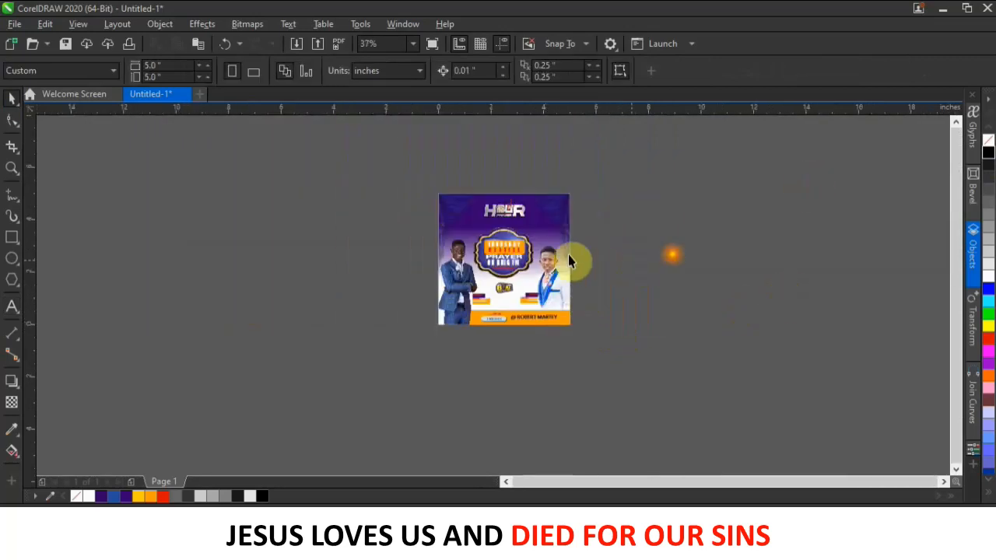
pyautogui.scroll(4, 522, 249)
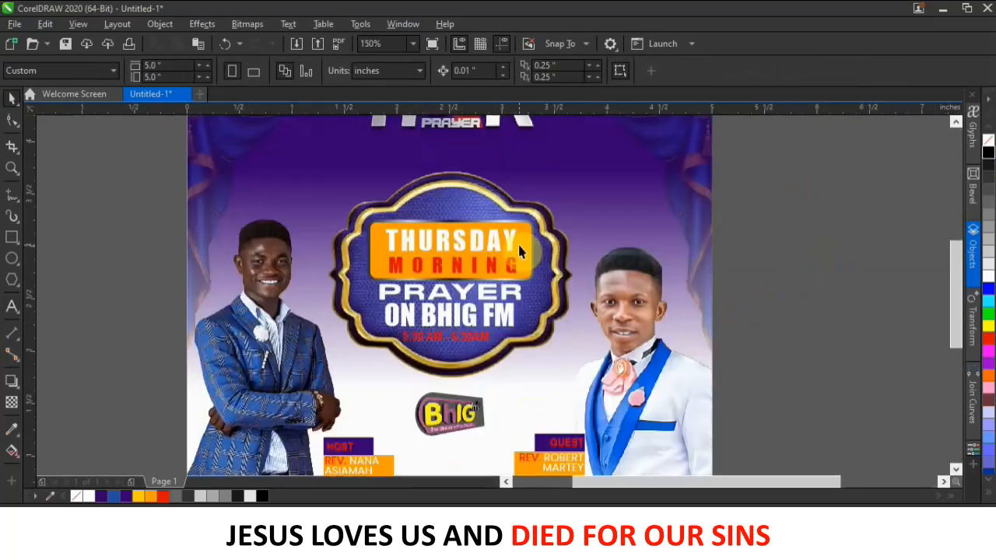
pyautogui.scroll(-3, 496, 232)
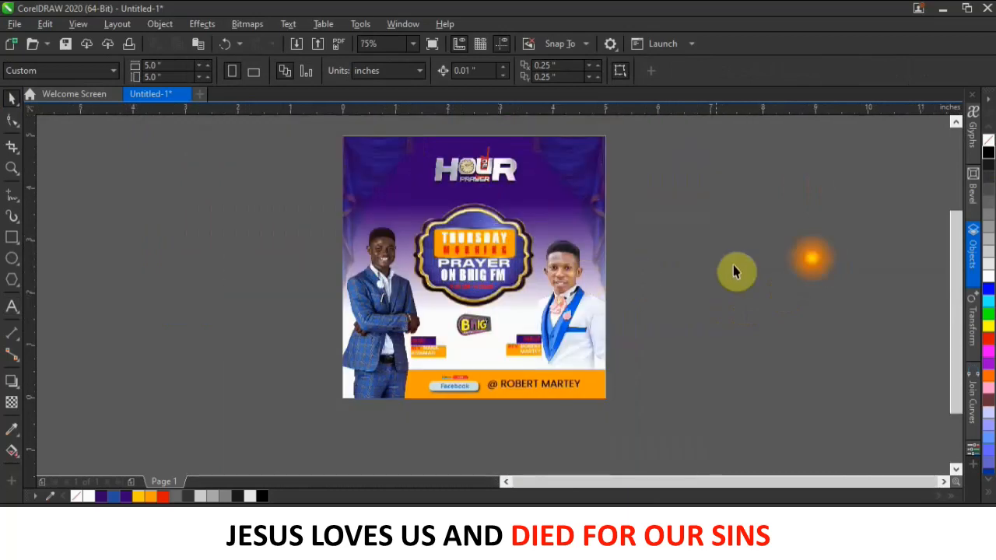
pyautogui.click(672, 249)
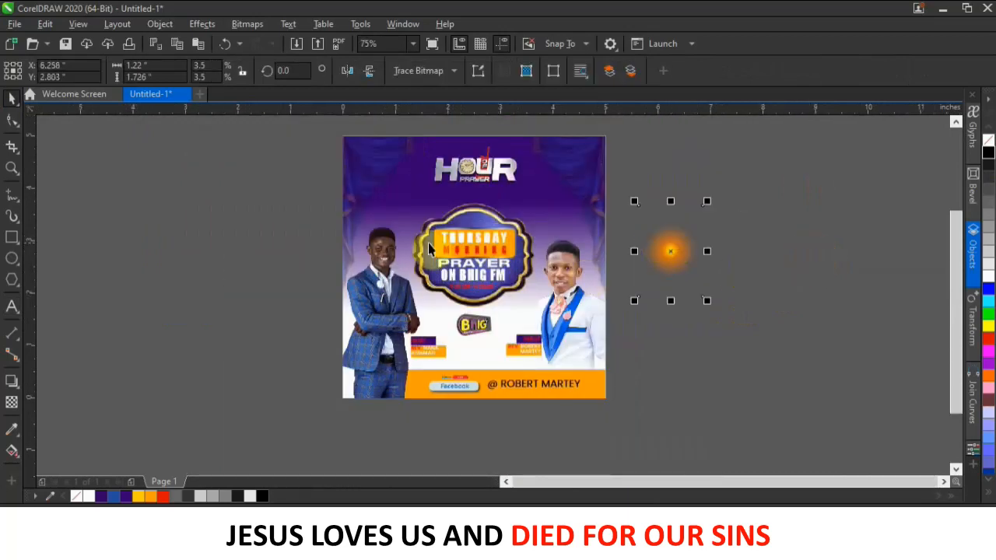
pyautogui.scroll(2, 486, 231)
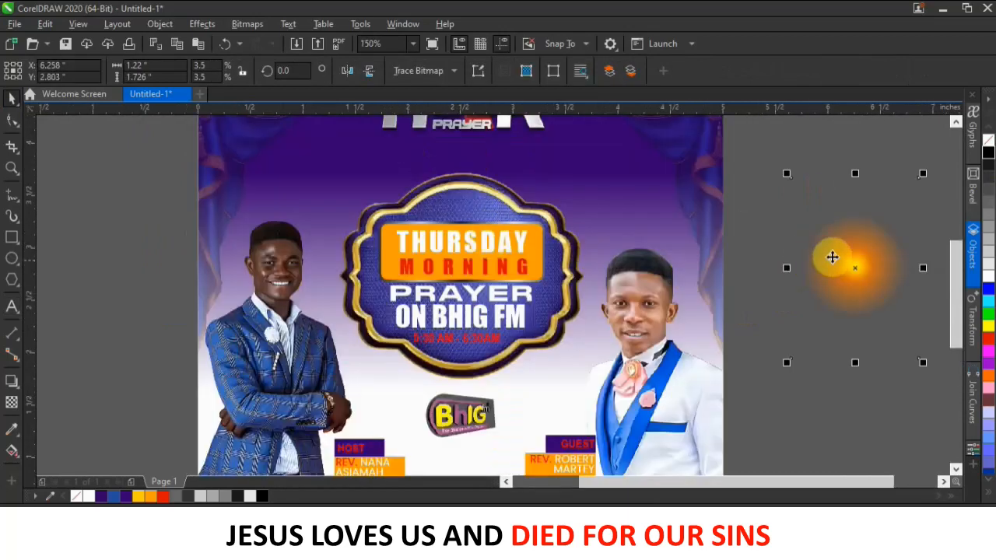
pyautogui.moveTo(855, 263); pyautogui.dragTo(786, 273)
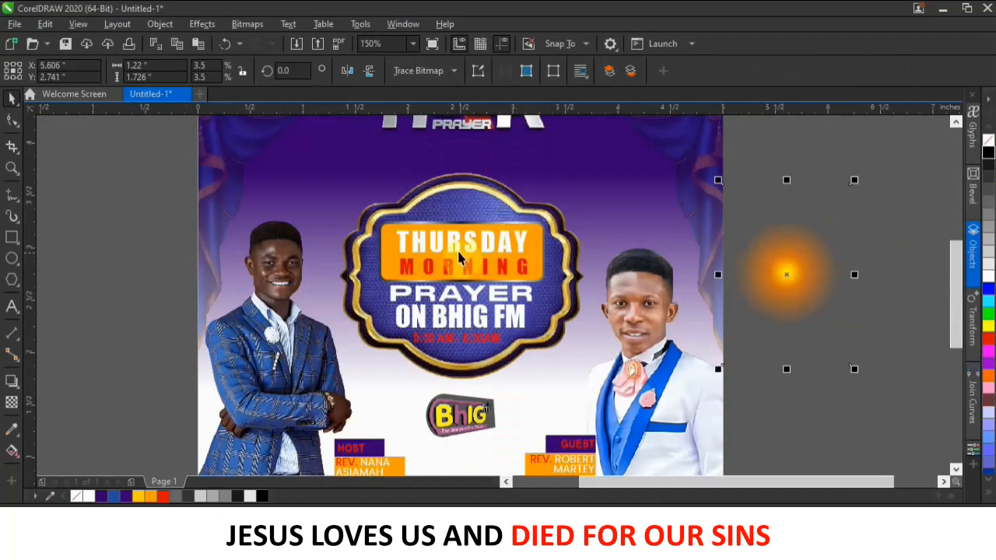
pyautogui.click(12, 119)
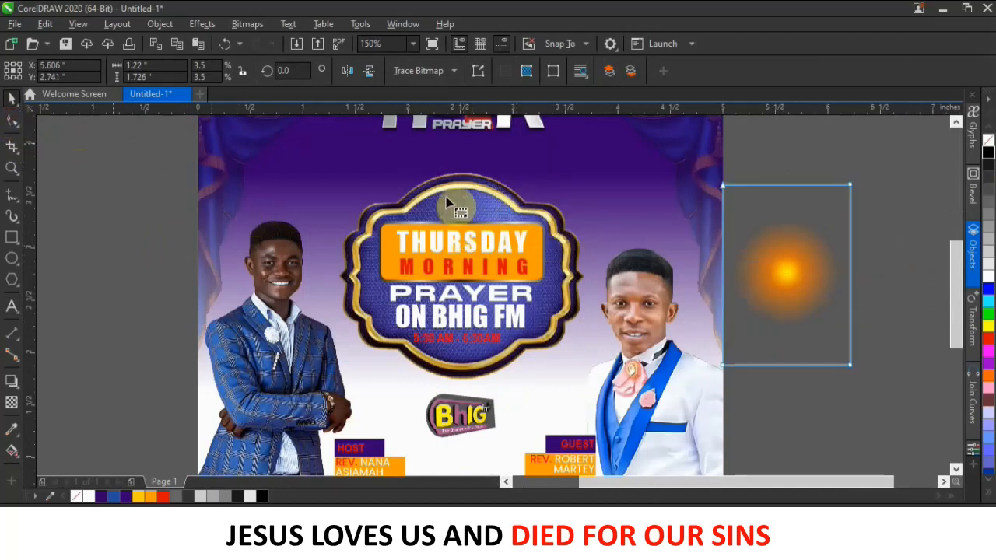
pyautogui.click(16, 98)
# Ungroup the THURSDAY MORNING badge and drag the orange flare onto its top.
pyautogui.click(523, 253)
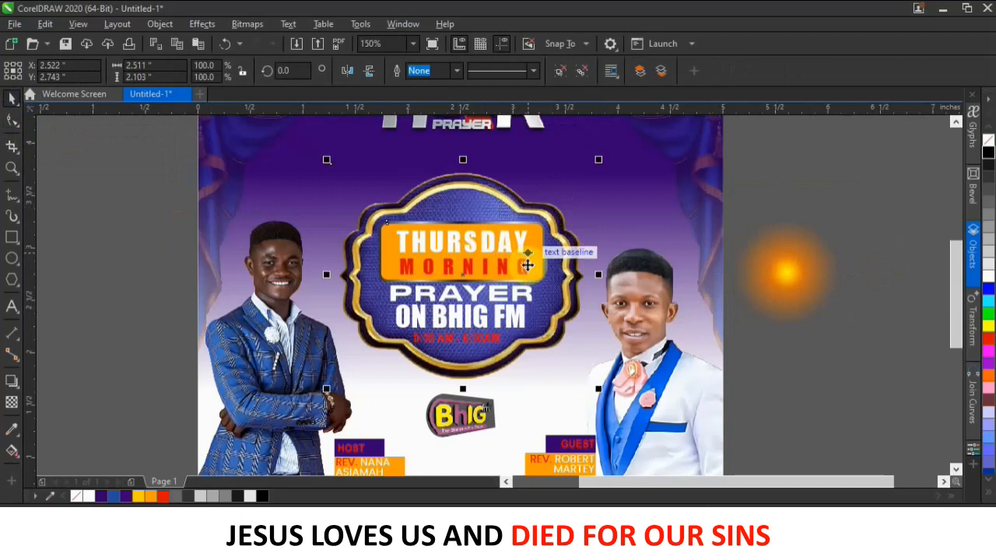
pyautogui.click(586, 71)
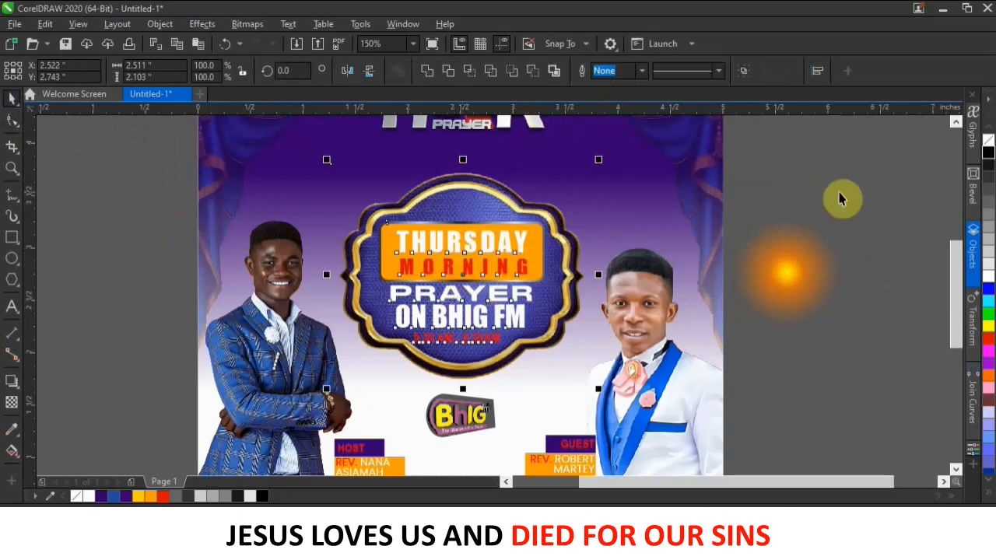
pyautogui.click(860, 191)
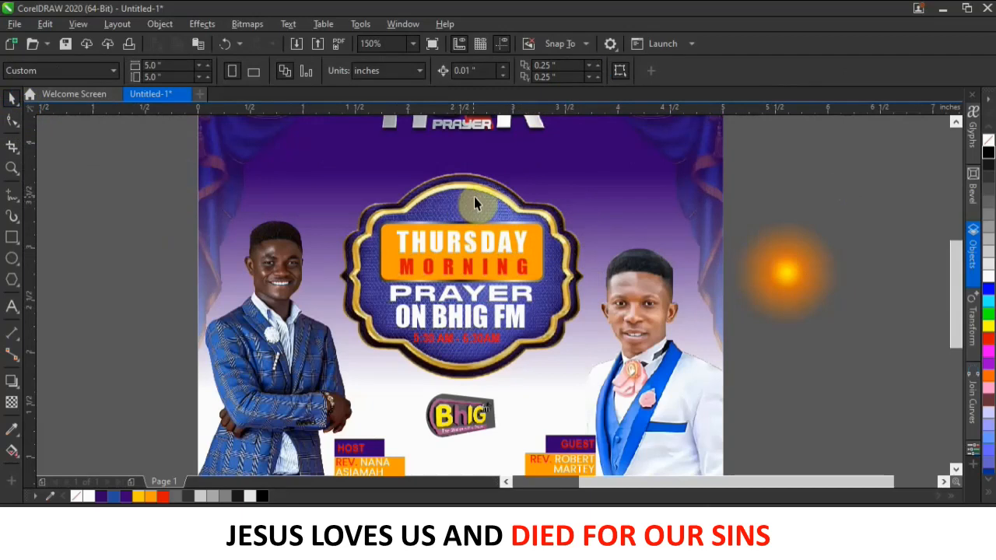
pyautogui.moveTo(805, 266); pyautogui.dragTo(498, 216)
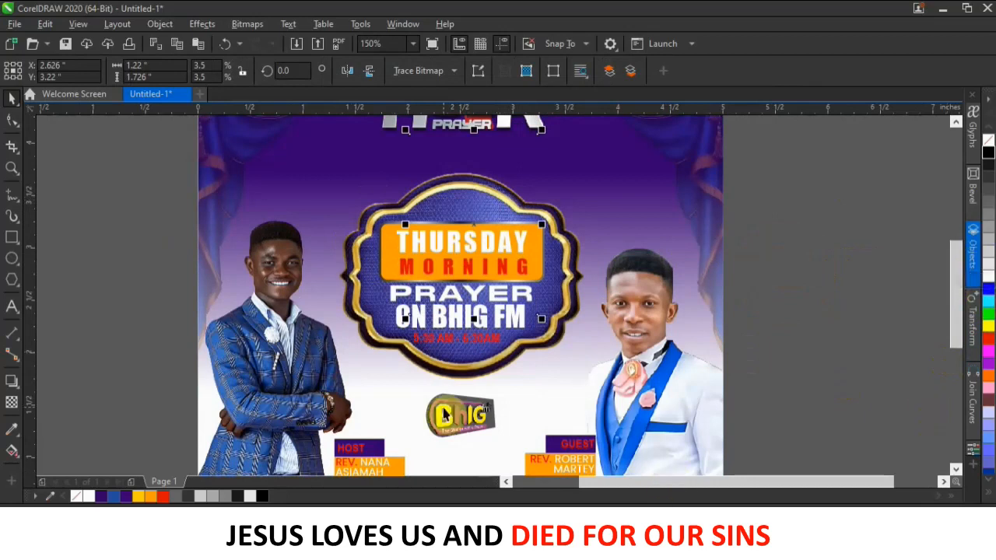
# Show and then close the Properties docker via Window > Dockers, opening the Objects docker instead.
pyautogui.click(414, 22)
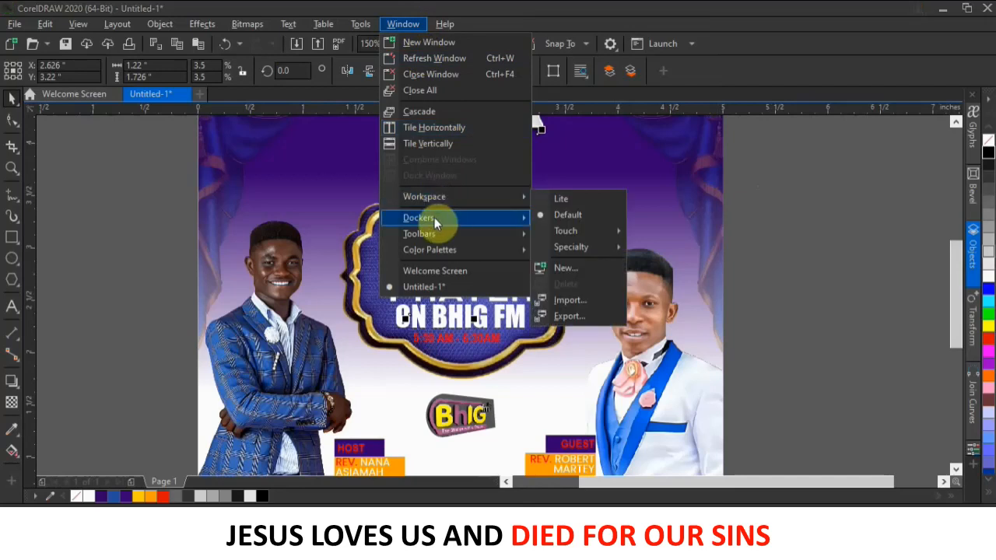
pyautogui.moveTo(441, 217)
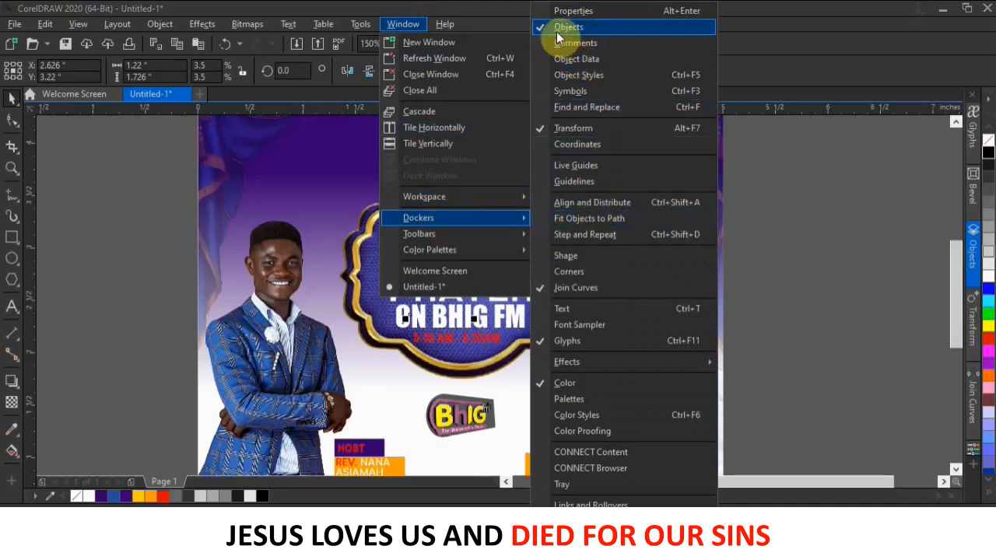
pyautogui.click(573, 13)
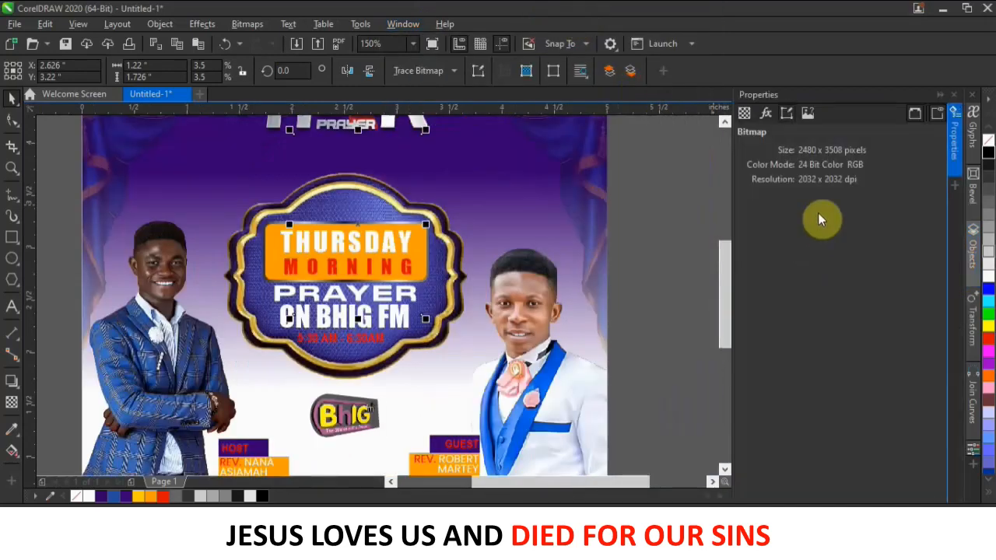
pyautogui.click(404, 24)
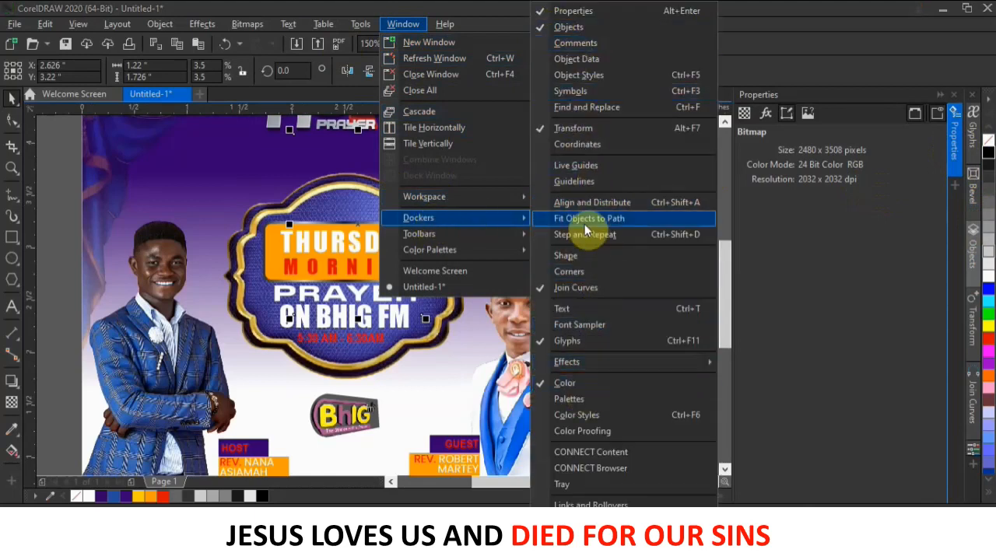
pyautogui.click(956, 191)
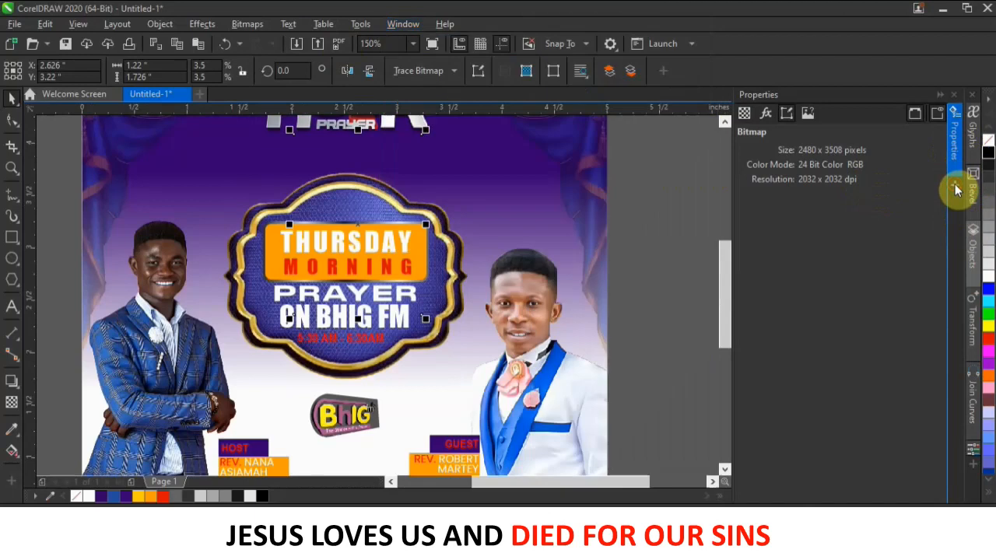
pyautogui.click(957, 189)
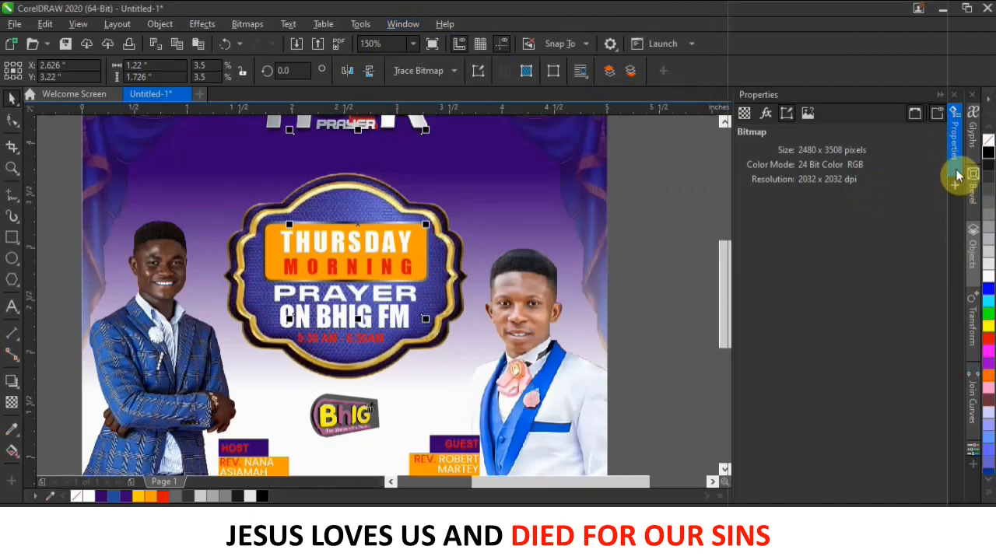
pyautogui.click(956, 97)
pyautogui.click(954, 97)
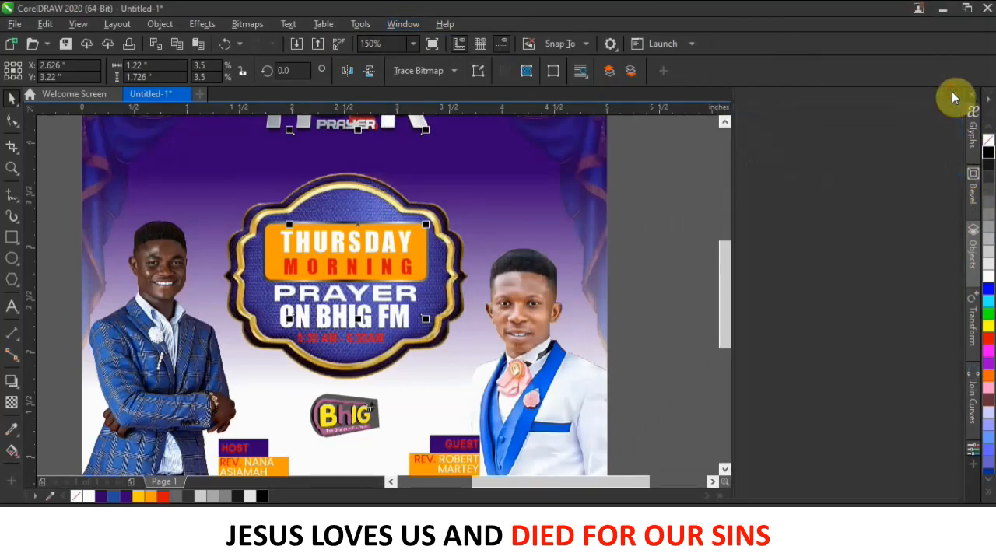
pyautogui.click(972, 257)
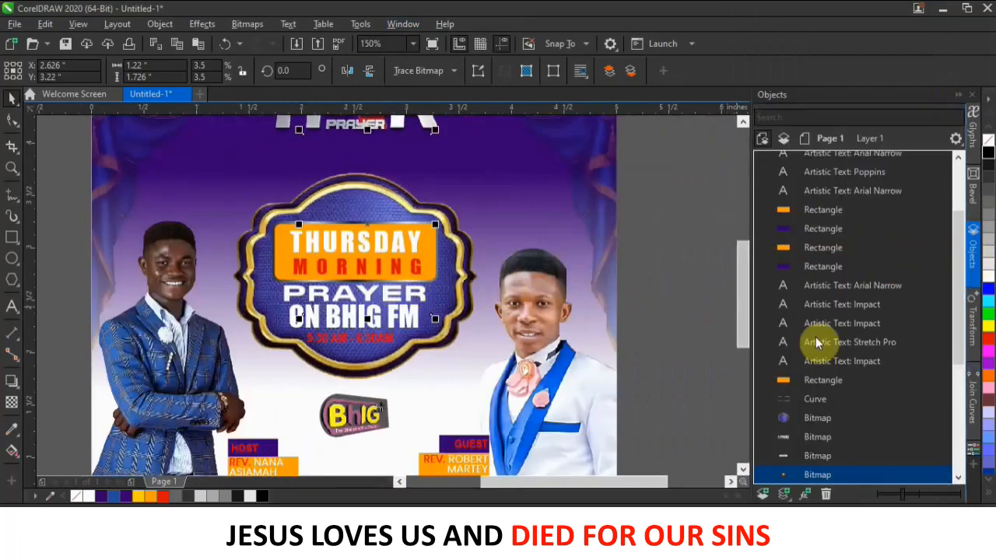
# Raise the glow bitmap above the badge in the Objects docker and place it on the badge's right edge.
pyautogui.scroll(-5, 821, 342)
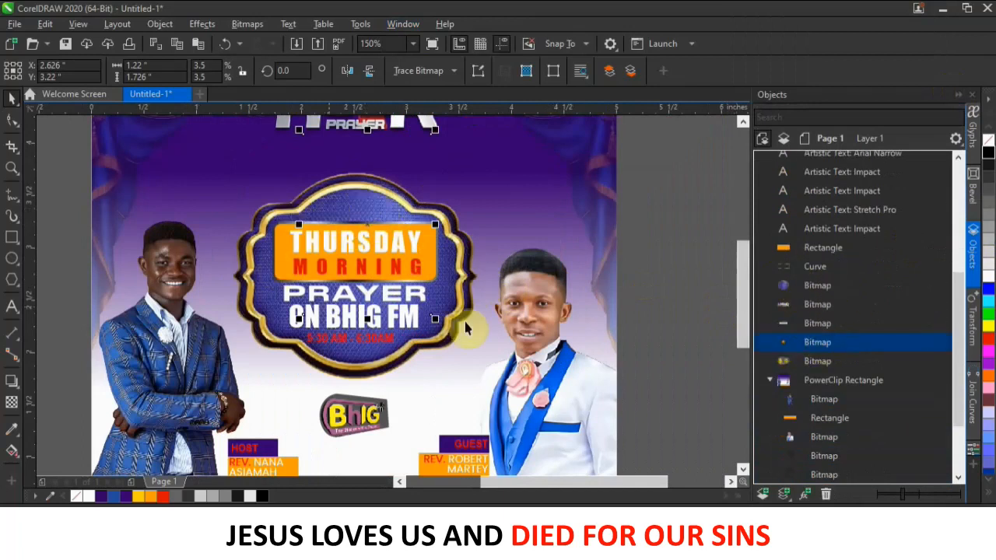
pyautogui.moveTo(857, 343); pyautogui.dragTo(842, 273)
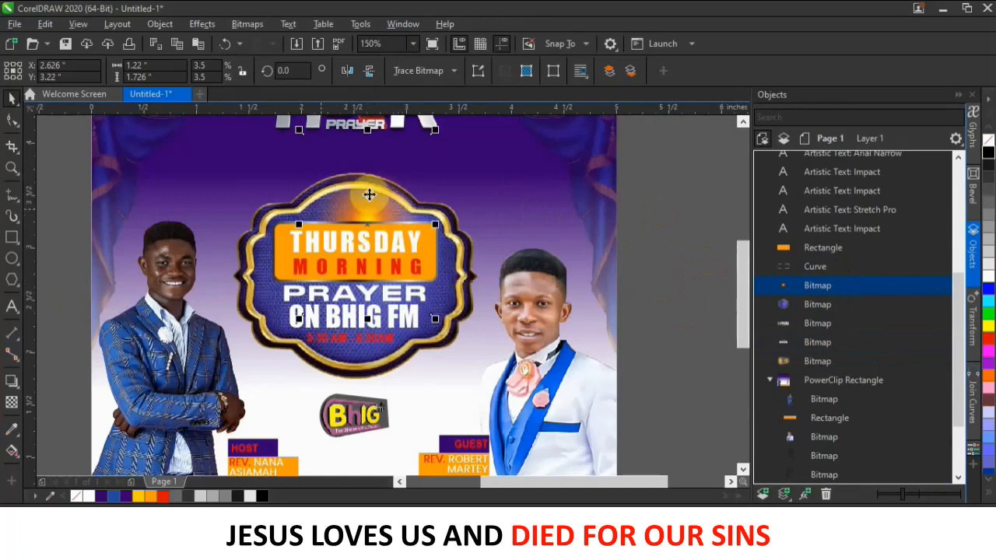
pyautogui.moveTo(375, 207); pyautogui.dragTo(471, 263)
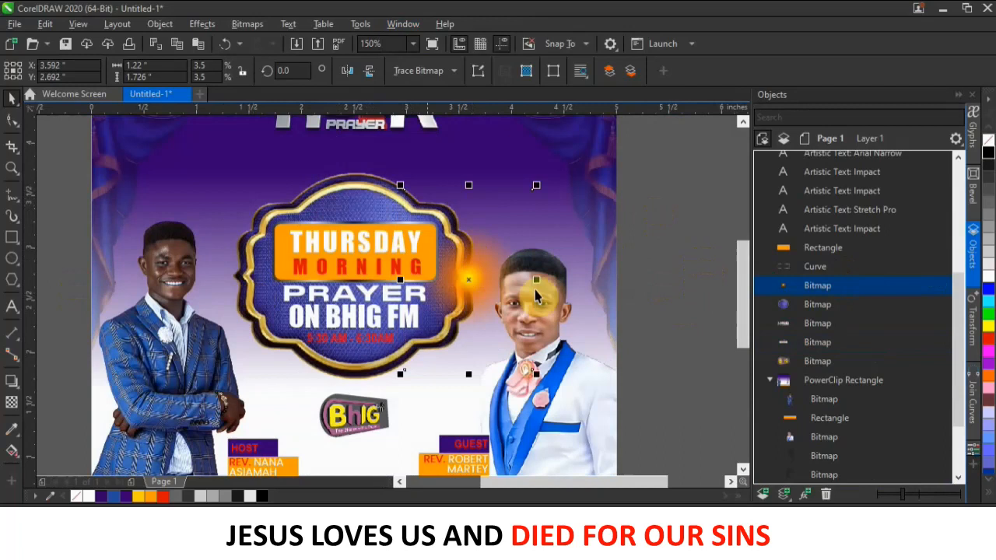
# Apply a Screen-mode transparency to the orange glow, then reselect it with the Pick tool.
pyautogui.click(14, 404)
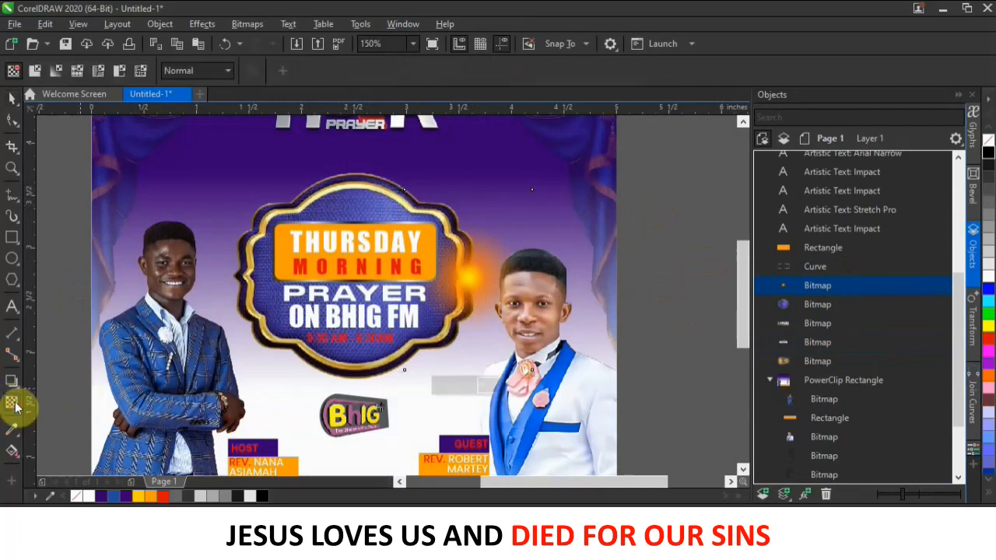
pyautogui.click(221, 71)
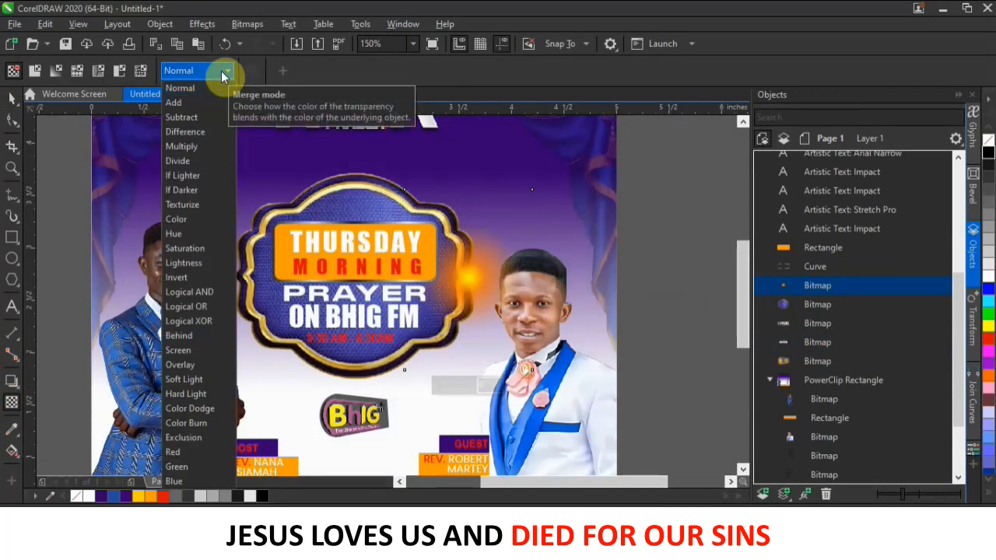
pyautogui.click(196, 352)
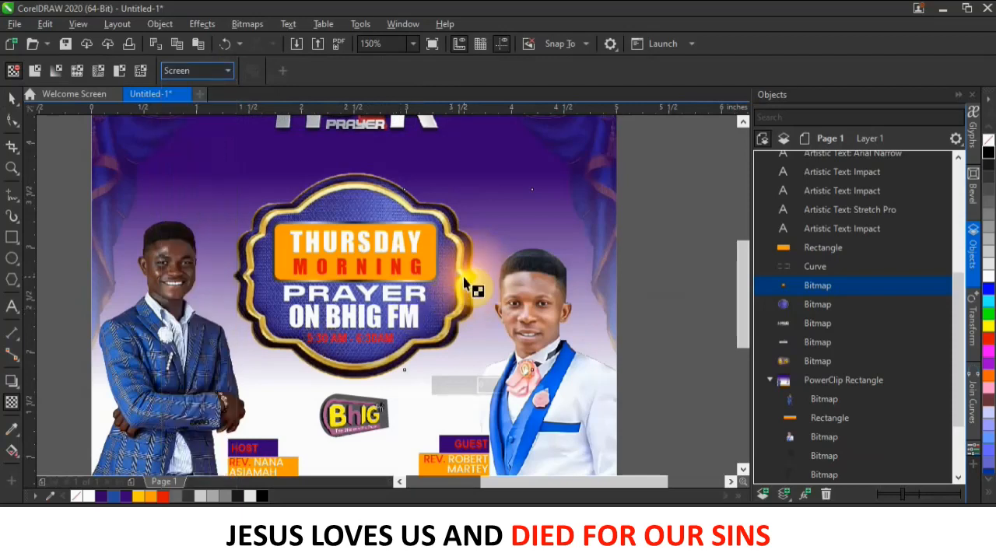
pyautogui.moveTo(459, 287)
pyautogui.mouseDown()
pyautogui.moveTo(421, 294)
pyautogui.moveTo(457, 287)
pyautogui.mouseUp()
pyautogui.click(12, 97)
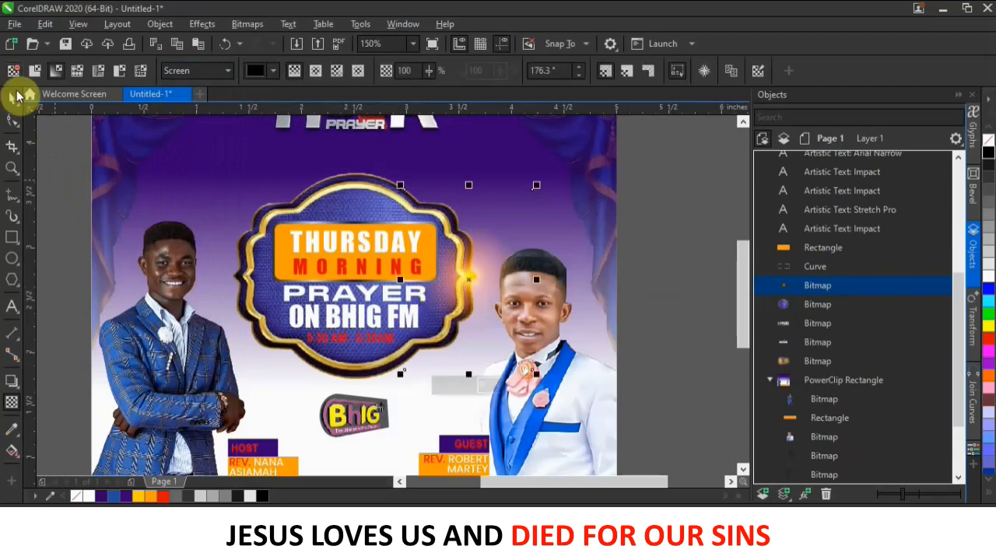
pyautogui.moveTo(473, 274); pyautogui.dragTo(469, 278)
pyautogui.click(470, 284)
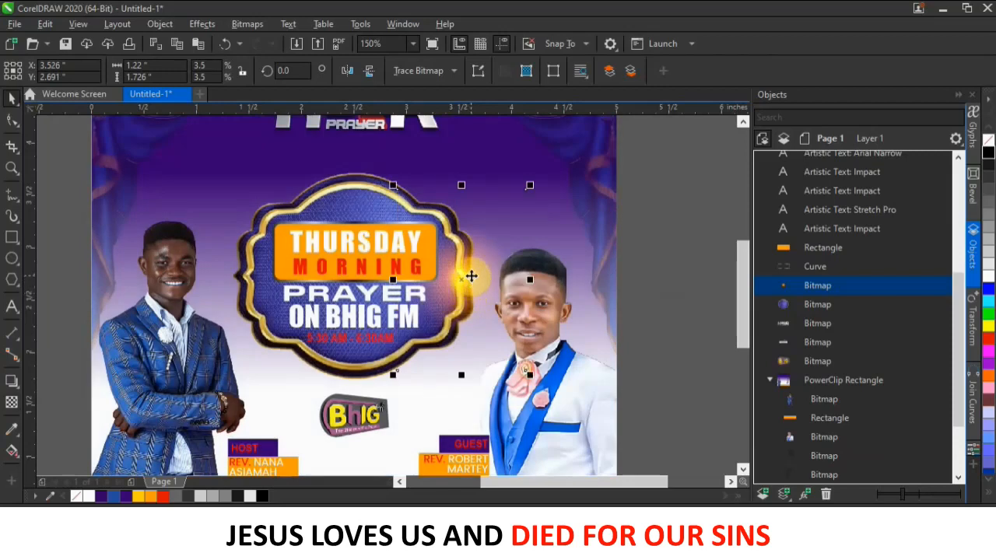
# Copy the glow to the badge's left edge, top and bottom, then fine-tune the top copy.
pyautogui.moveTo(471, 277); pyautogui.dragTo(250, 277)
pyautogui.click(276, 307)
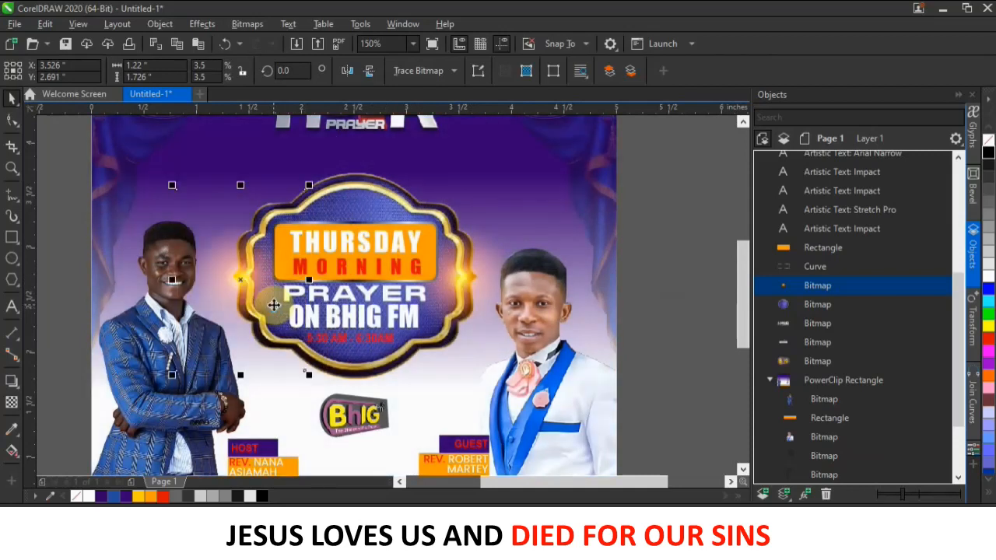
pyautogui.moveTo(251, 280); pyautogui.dragTo(369, 196)
pyautogui.click(397, 222)
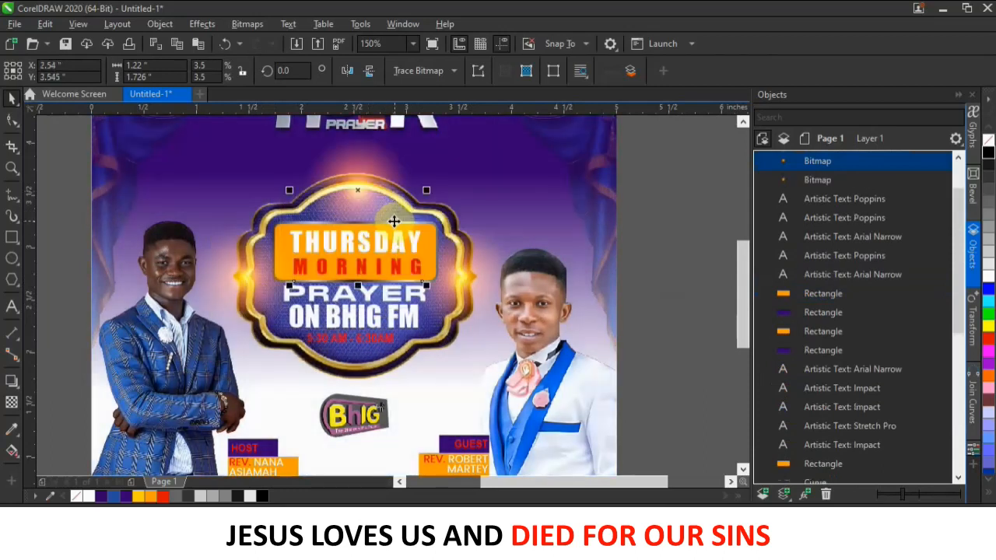
pyautogui.moveTo(370, 177); pyautogui.dragTo(362, 356)
pyautogui.click(403, 381)
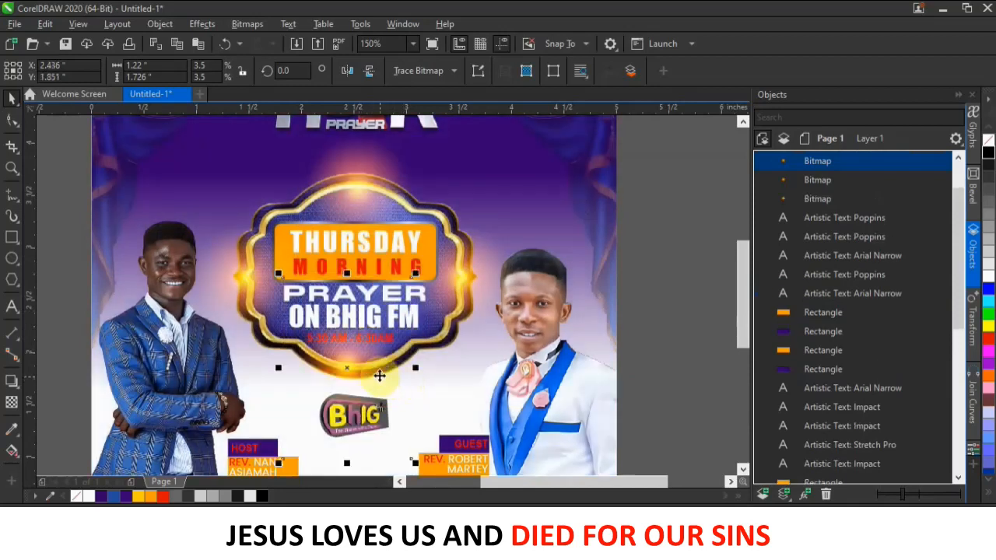
pyautogui.moveTo(364, 185); pyautogui.dragTo(369, 176)
# Give the top glow above the badge a linear transparency, with the fade angled vertically at about 92°.
pyautogui.scroll(-5, 368, 178)
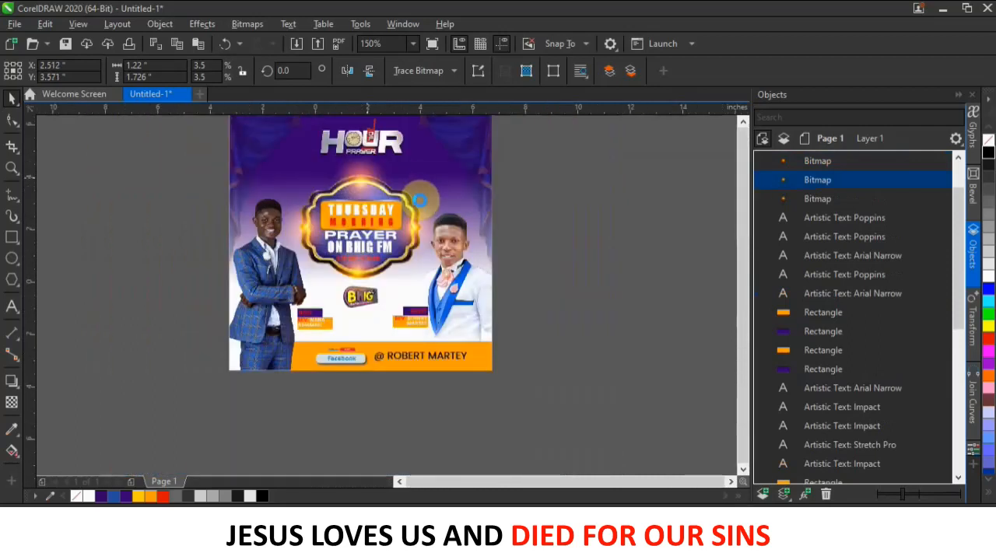
pyautogui.scroll(5, 372, 179)
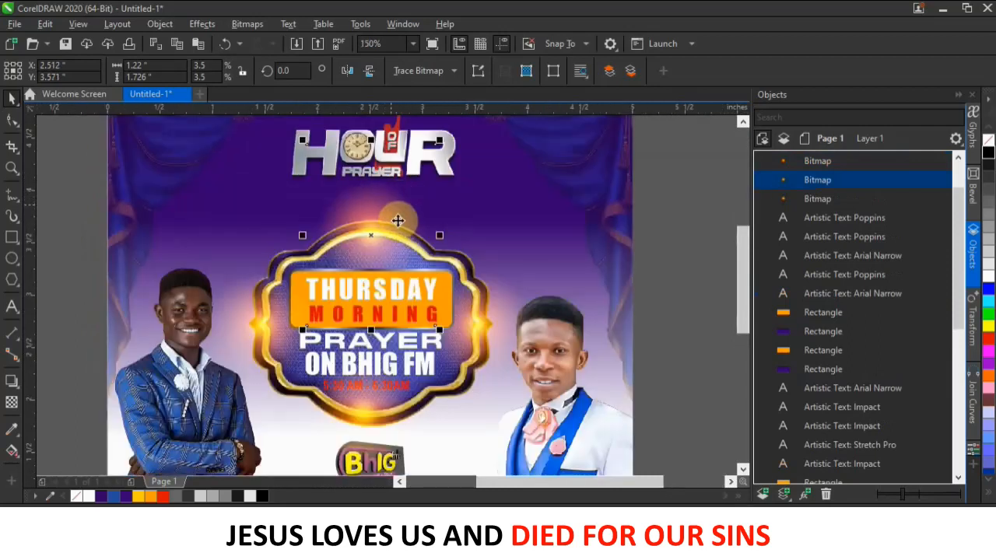
pyautogui.scroll(-5, 377, 207)
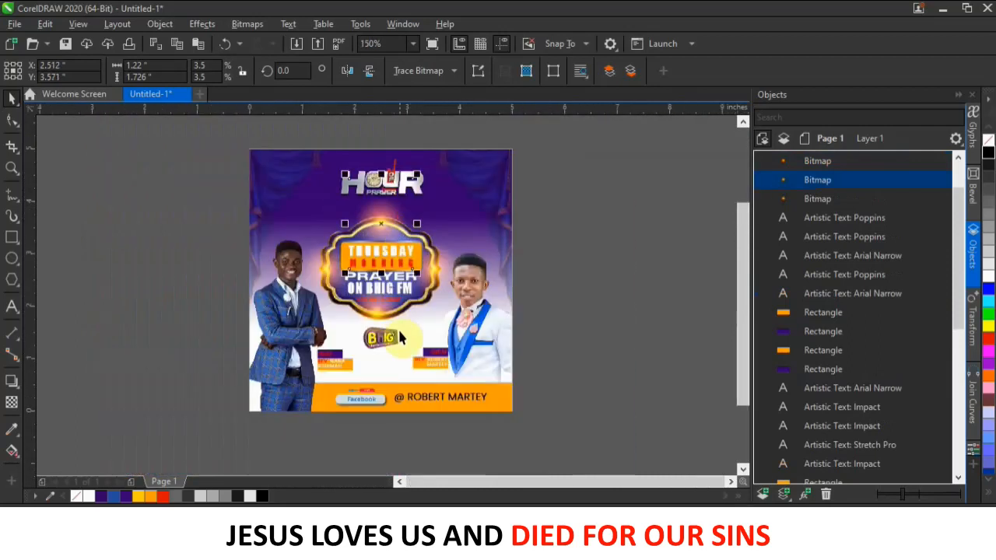
pyautogui.scroll(2, 386, 210)
pyautogui.scroll(4, 386, 211)
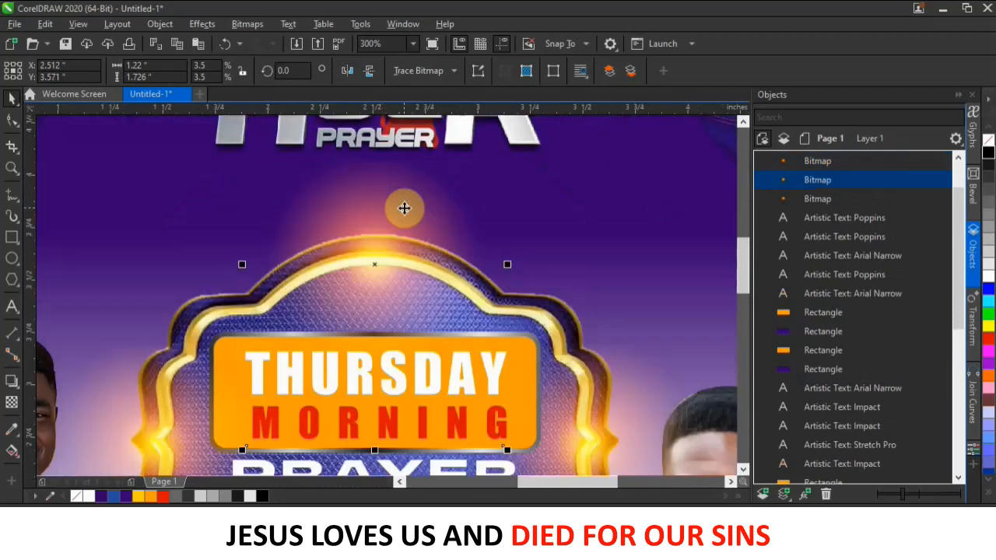
pyautogui.scroll(-2, 400, 214)
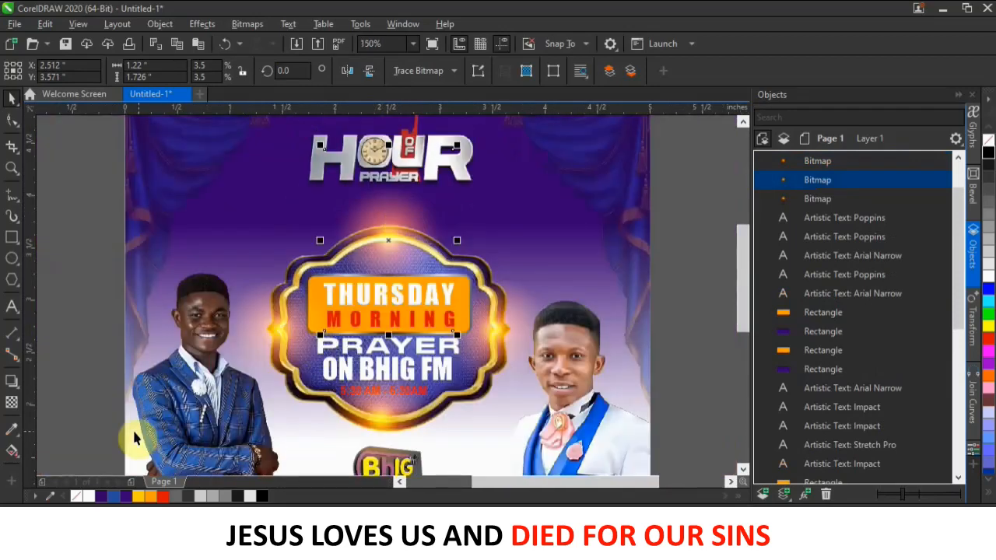
pyautogui.click(13, 407)
pyautogui.moveTo(391, 213)
pyautogui.mouseDown()
pyautogui.moveTo(394, 172)
pyautogui.moveTo(395, 230)
pyautogui.mouseUp()
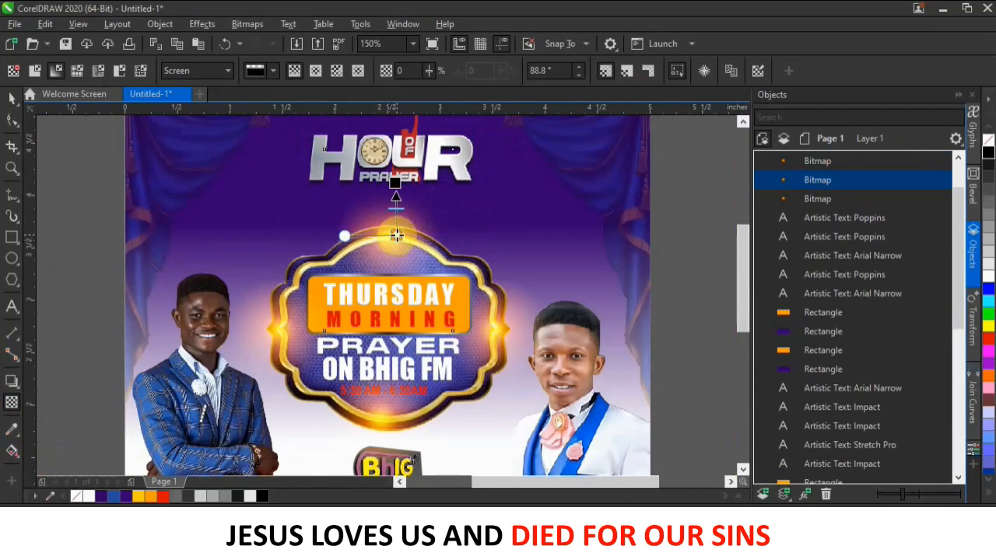
pyautogui.moveTo(395, 183); pyautogui.dragTo(393, 200)
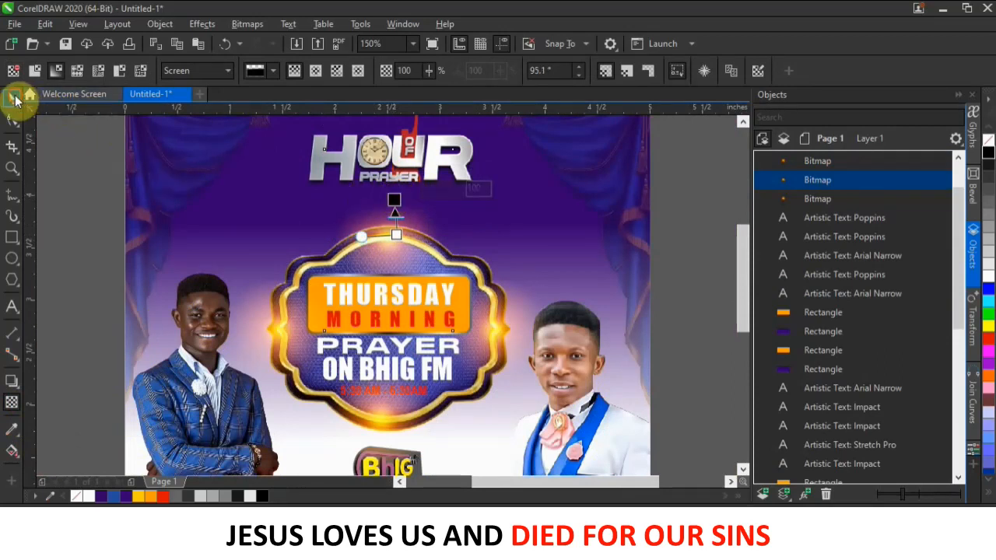
# Return to the Pick tool, clear the selection, and review the finished flyer.
pyautogui.click(15, 100)
pyautogui.scroll(-2, 580, 280)
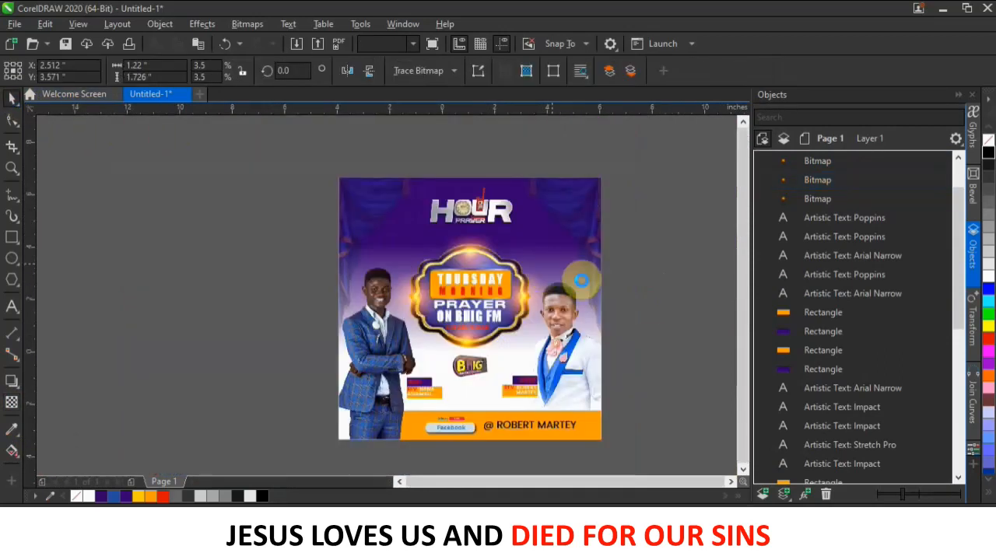
pyautogui.scroll(-2, 581, 280)
pyautogui.press('Escape')
pyautogui.scroll(4, 485, 355)
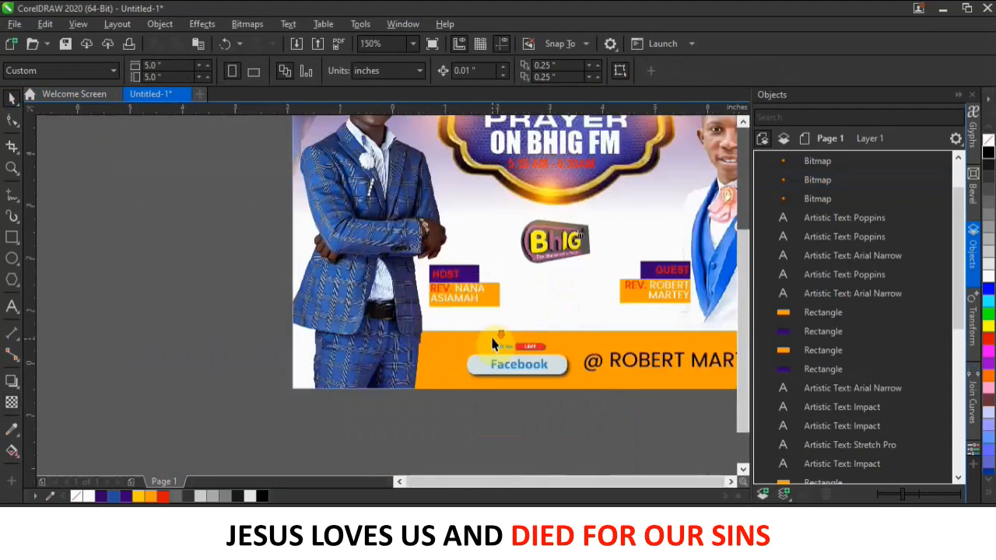